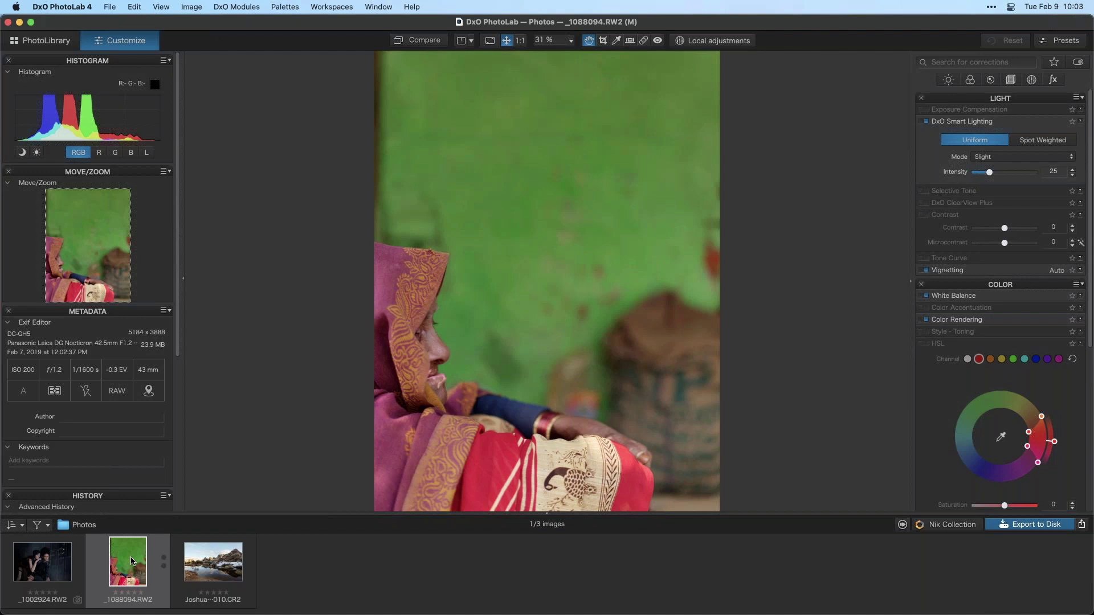
Step: Open the Joshua Tree CR2 photo and apply the 1 - DxO Standard preset
left_click(40, 562)
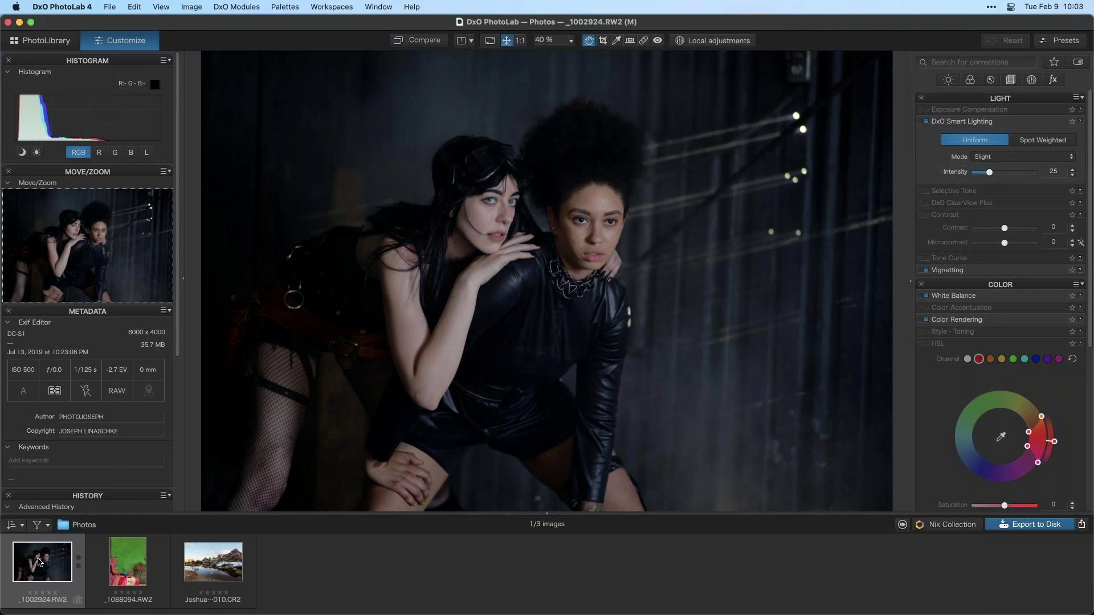
left_click(130, 564)
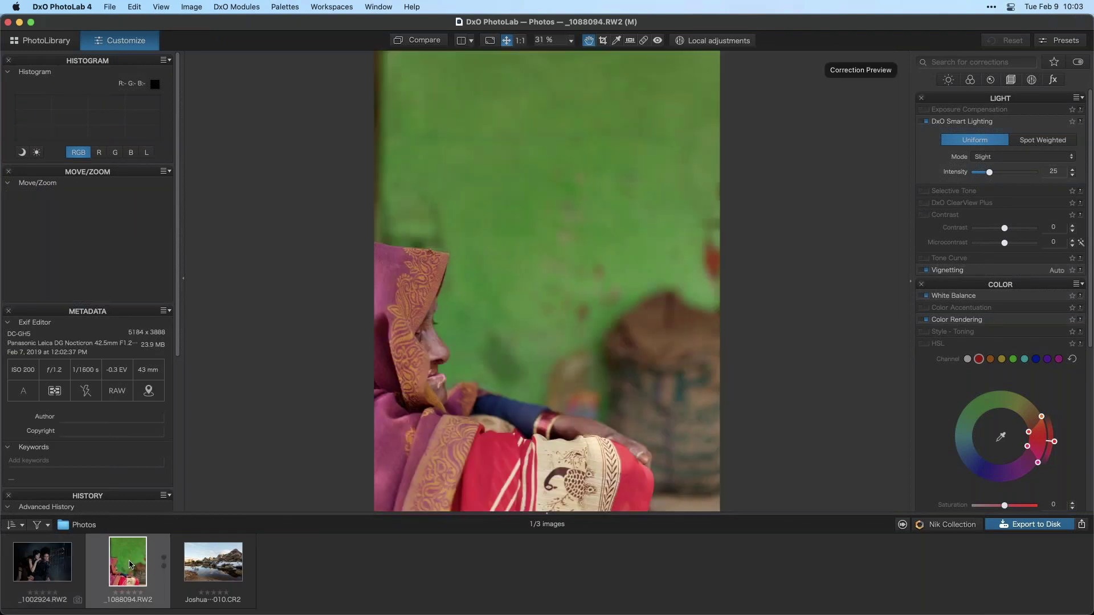
left_click(212, 564)
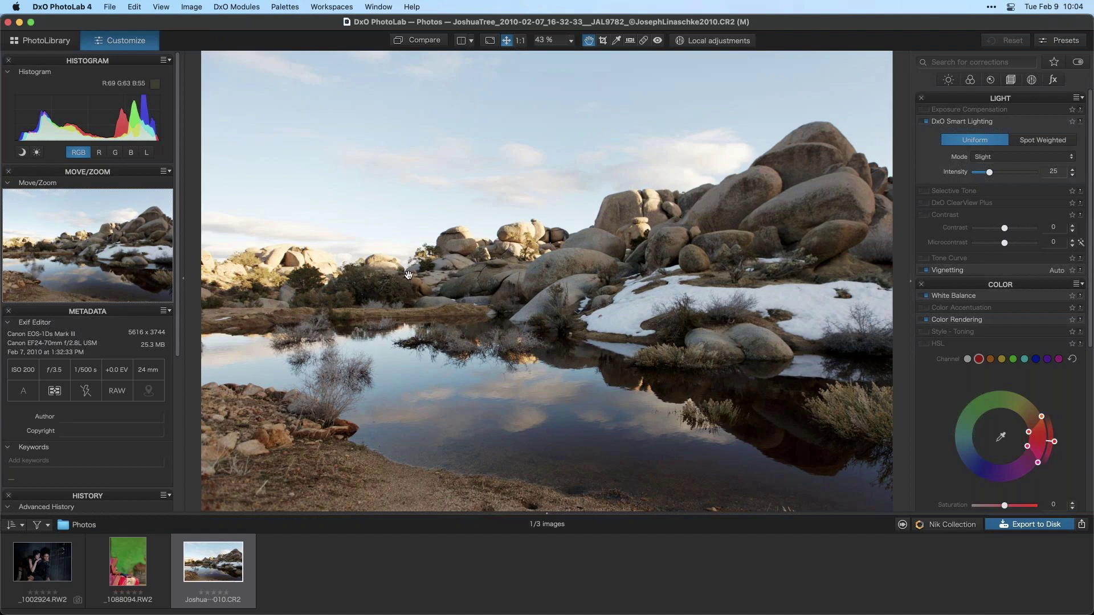
left_click(1057, 45)
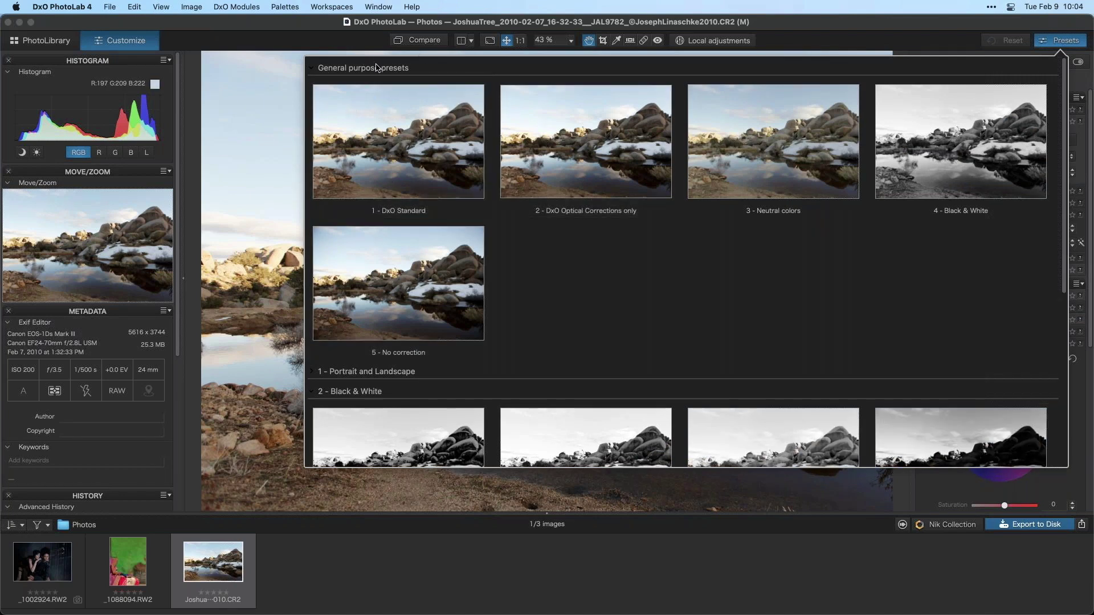
left_click(416, 145)
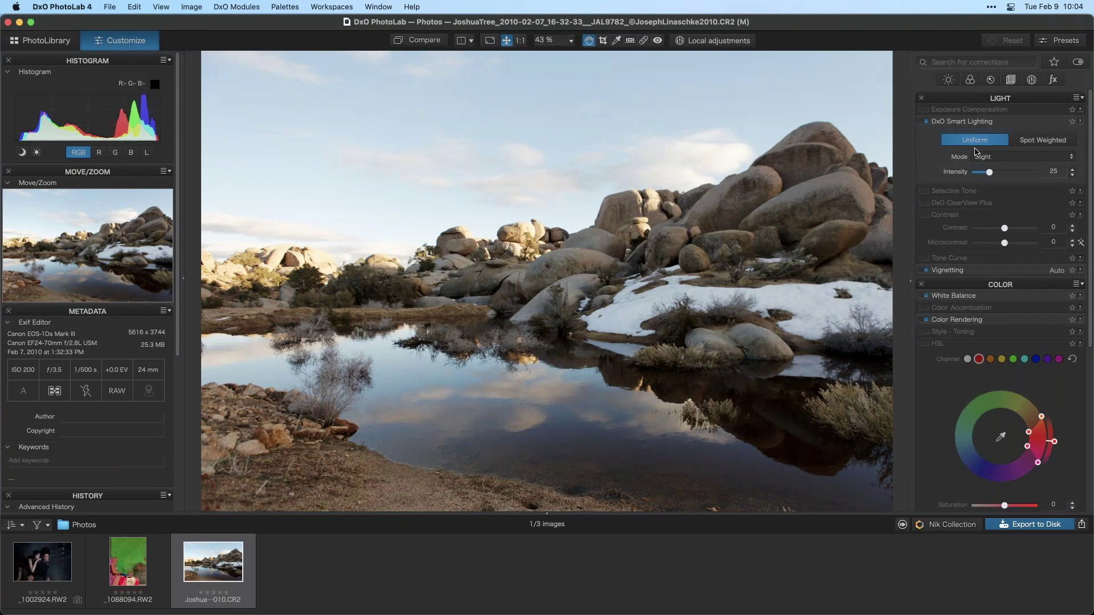
Step: Examine which Light, Color, Detail and Geometry corrections are active on the Joshua Tree photo
left_click(949, 79)
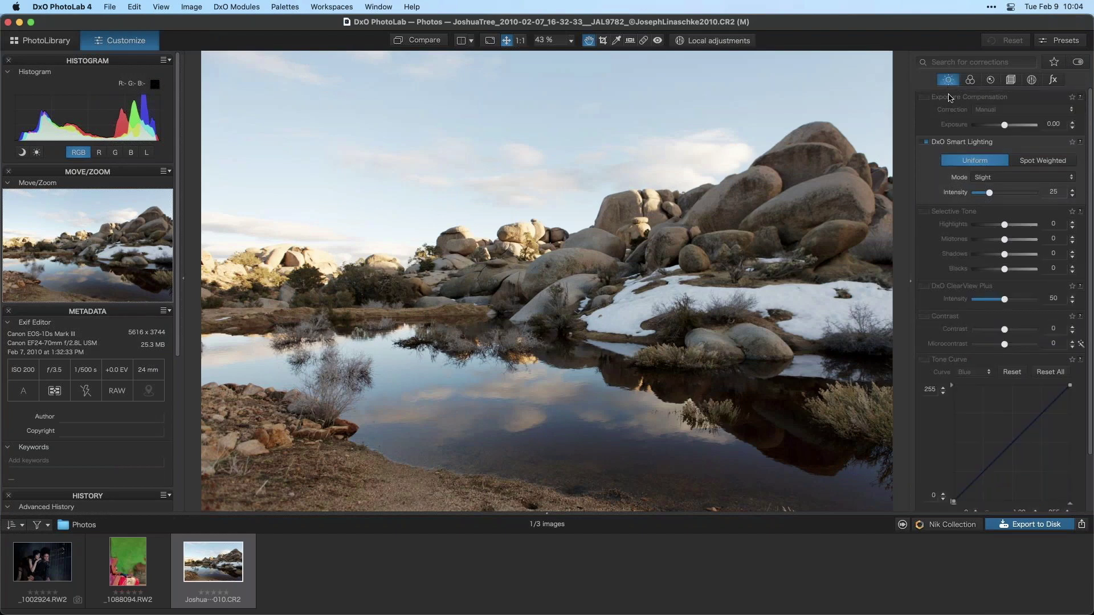
left_click(945, 80)
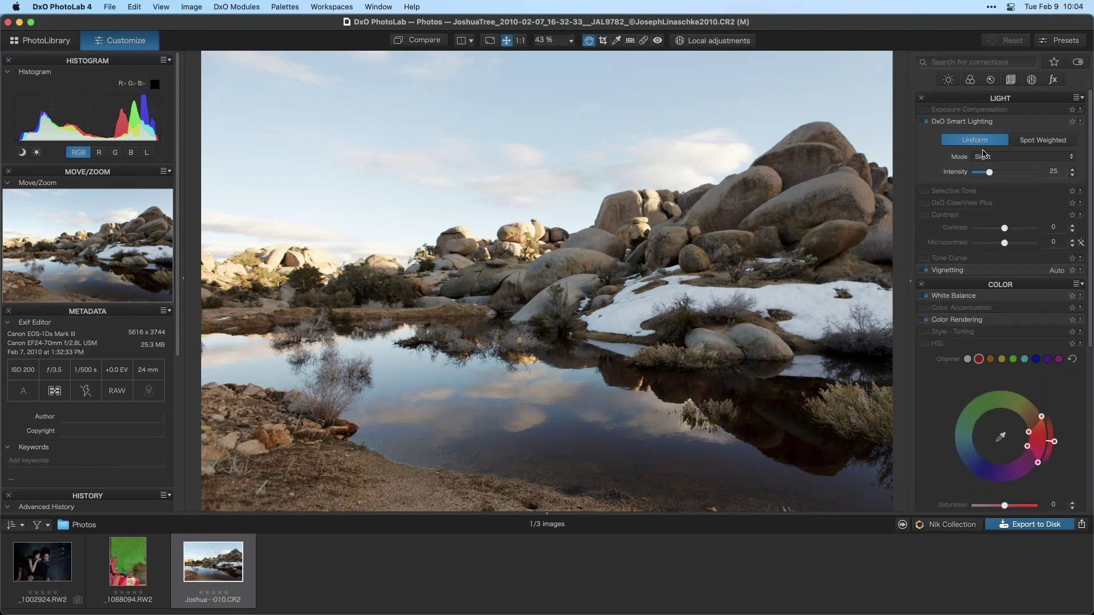
scroll(969, 151, "down", 5)
scroll(947, 162, "up", 5)
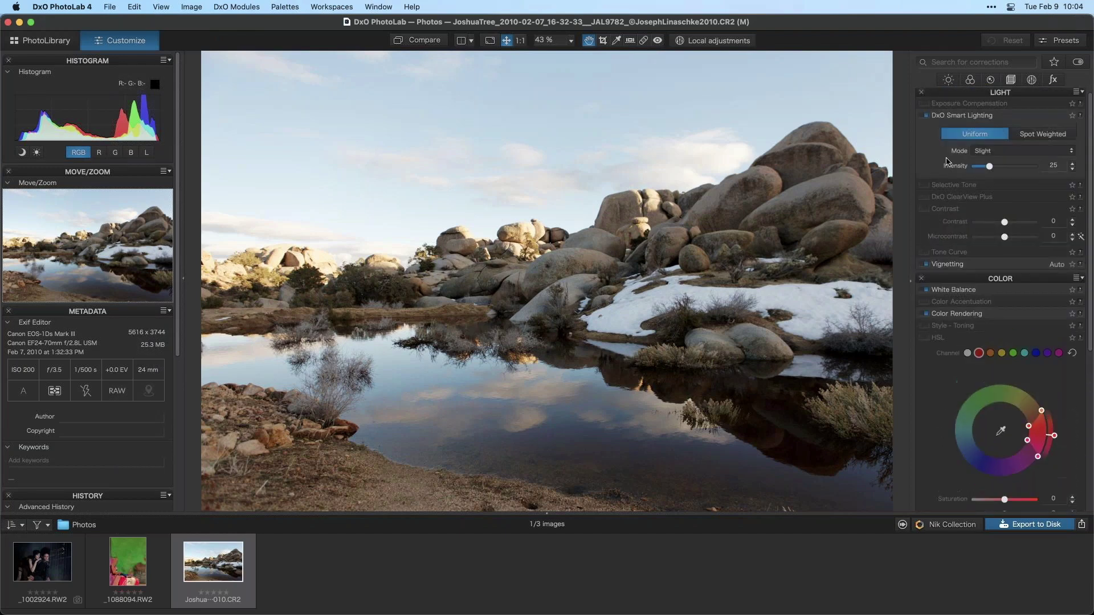
scroll(934, 175, "down", 2)
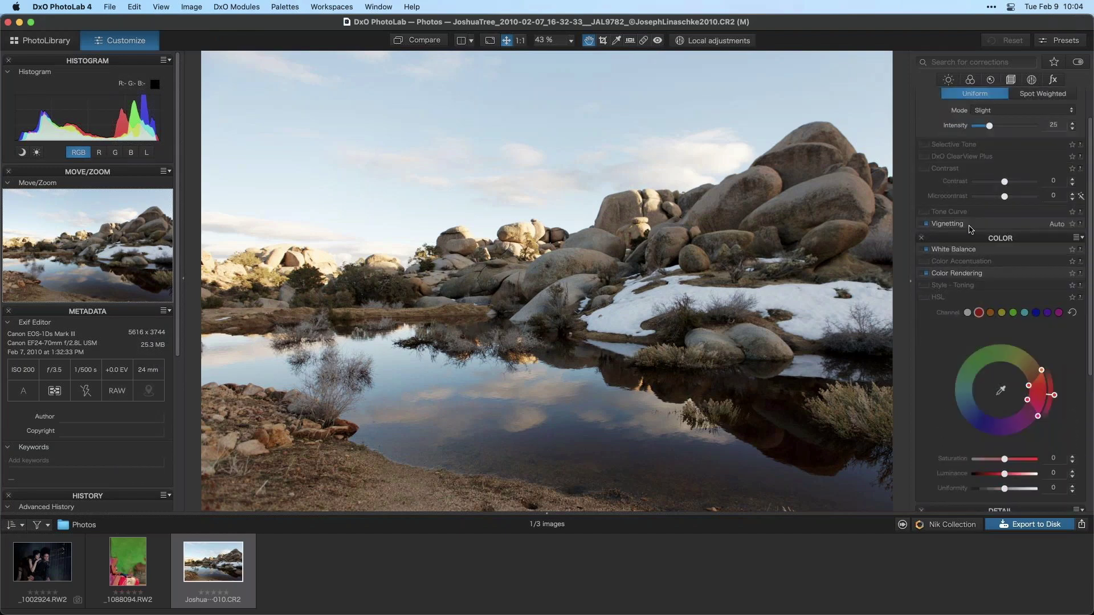
scroll(968, 231, "down", 2)
scroll(953, 218, "down", 2)
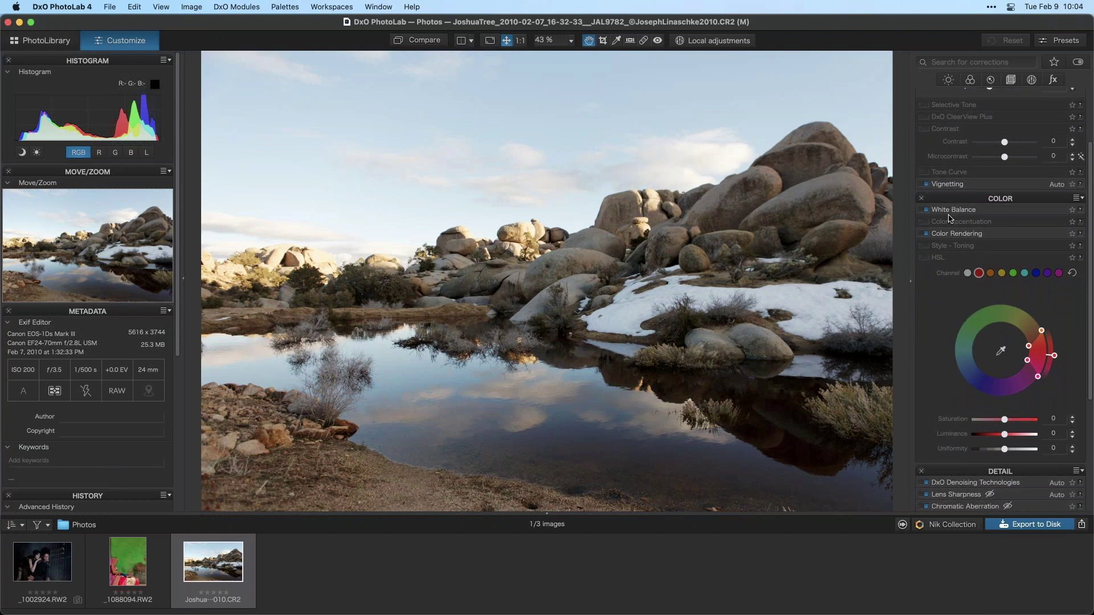
scroll(944, 230, "down", 10)
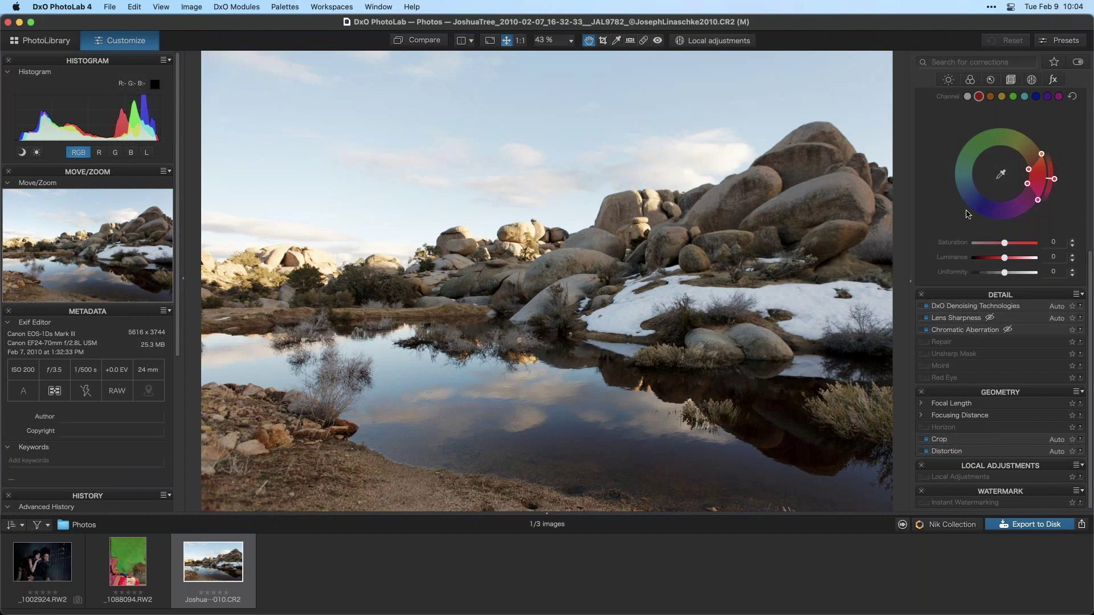
scroll(970, 210, "up", 5)
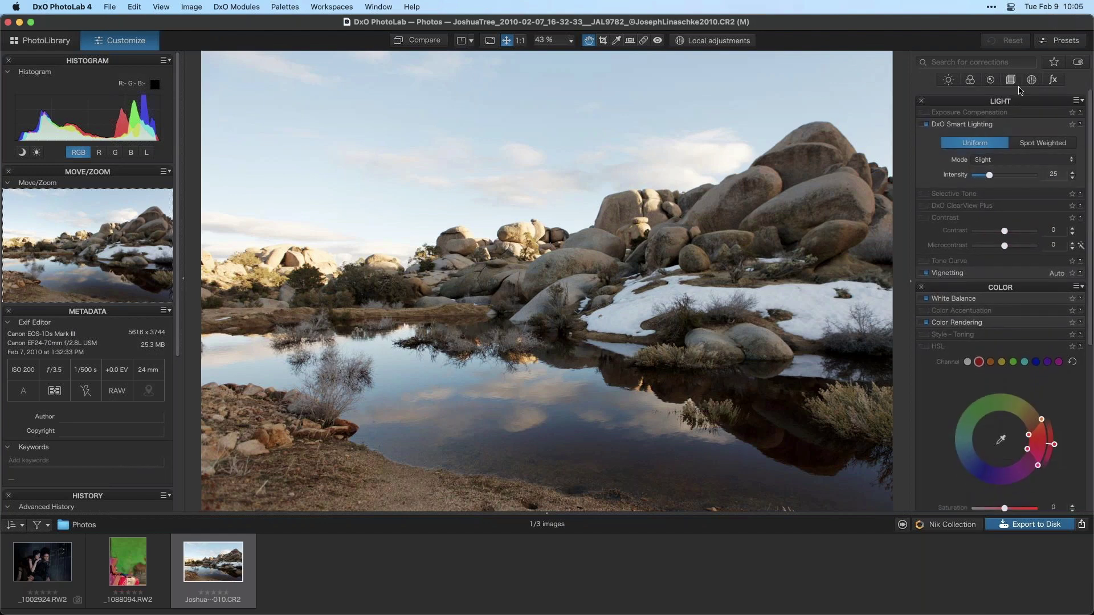
Step: Try the 5 - No correction preset, compare the photo with its uncorrected version, and reset the corrections
left_click(1047, 44)
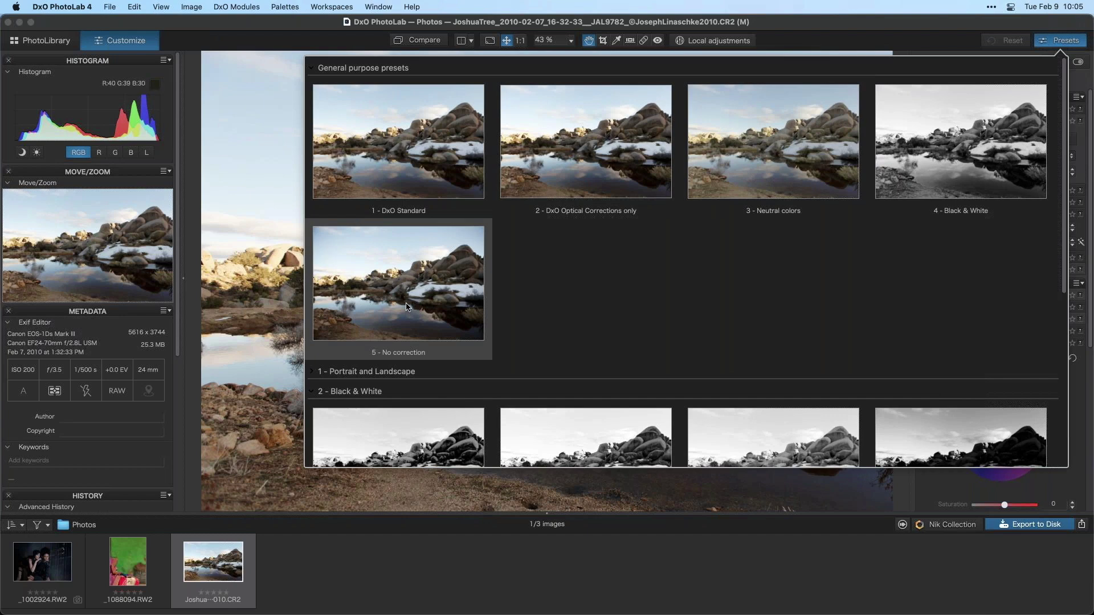
left_click(356, 276)
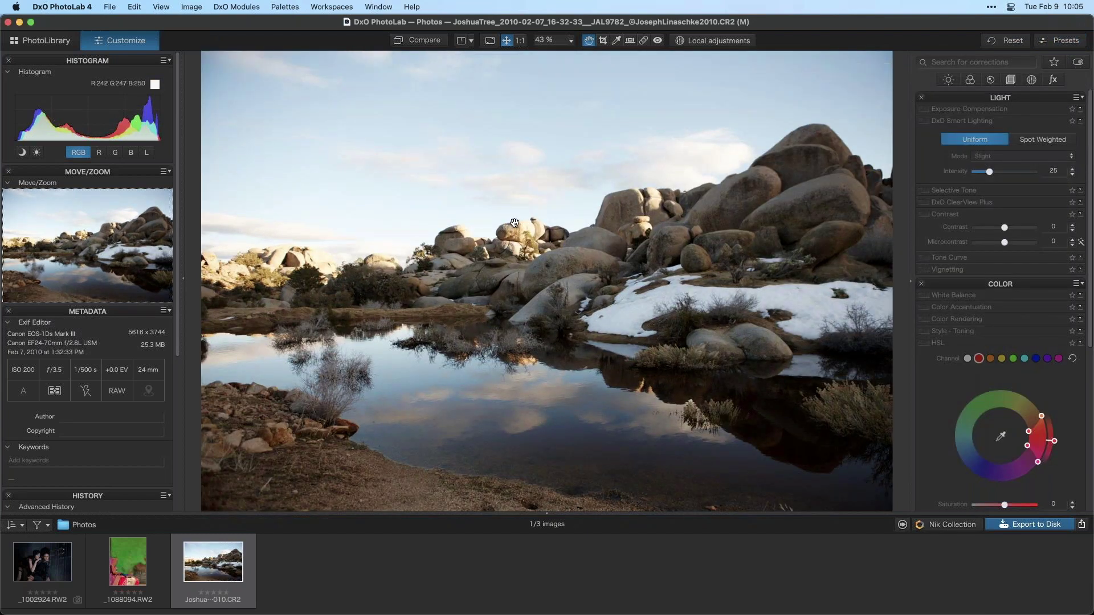
left_click(414, 41)
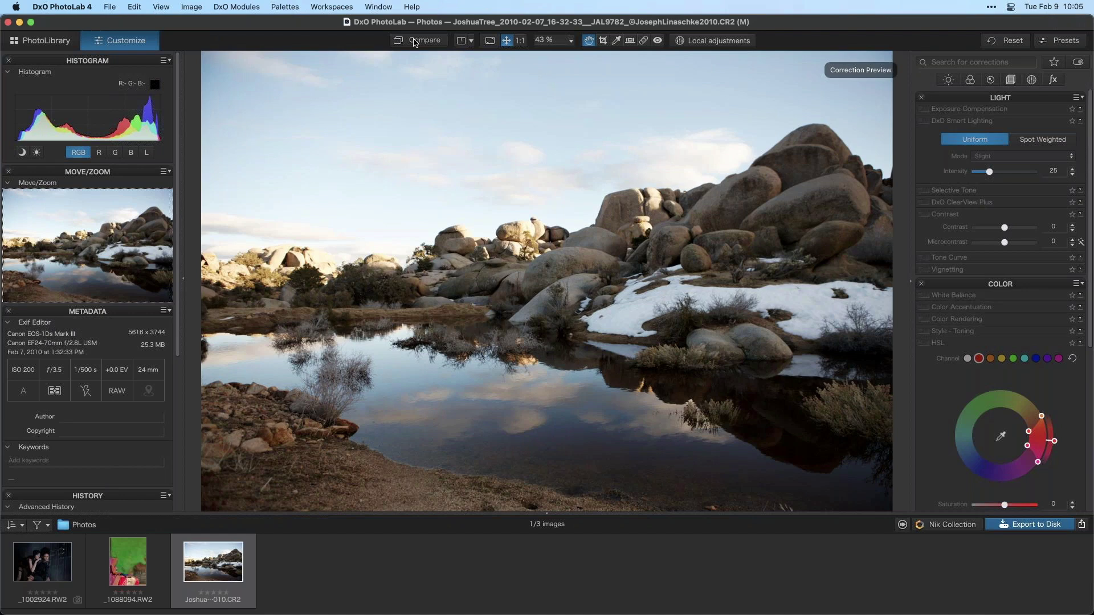
left_click(1013, 40)
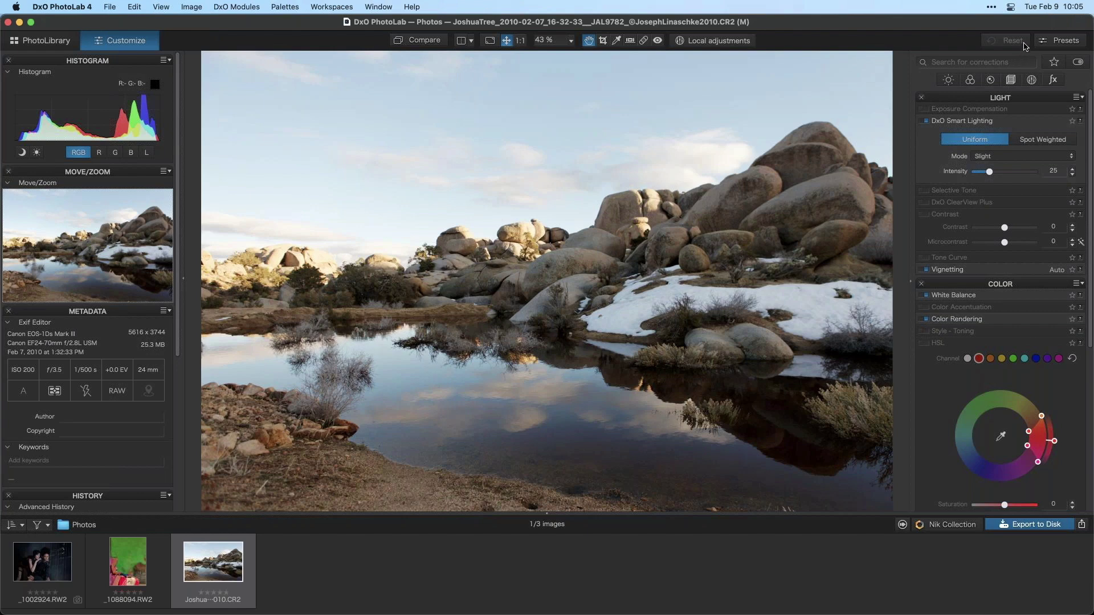
Step: Look through the general purpose and black-and-white presets without applying one
left_click(1067, 41)
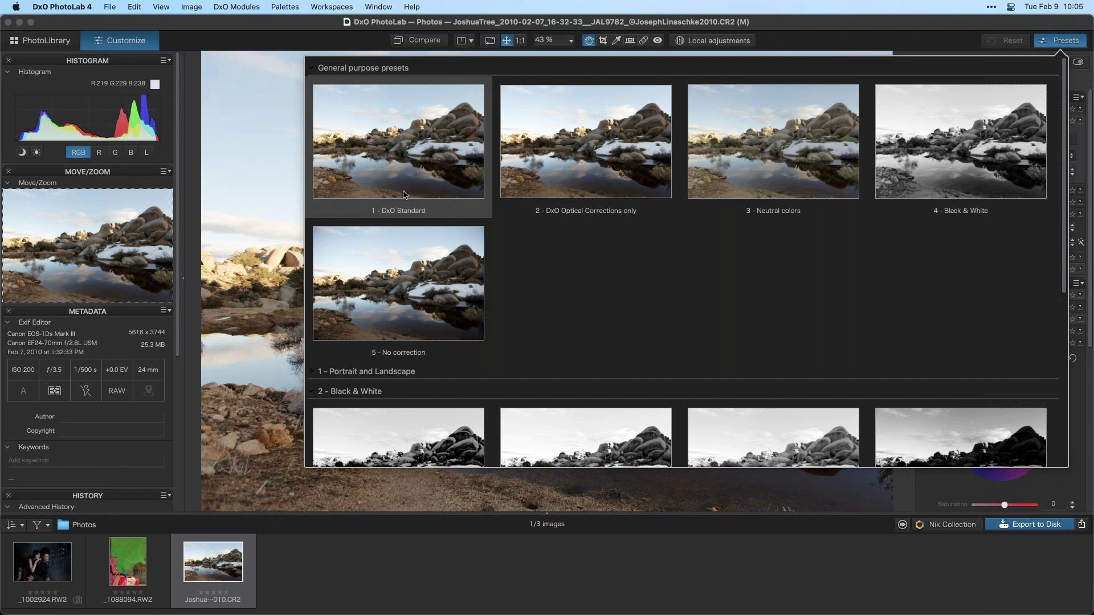
scroll(696, 262, "down", 5)
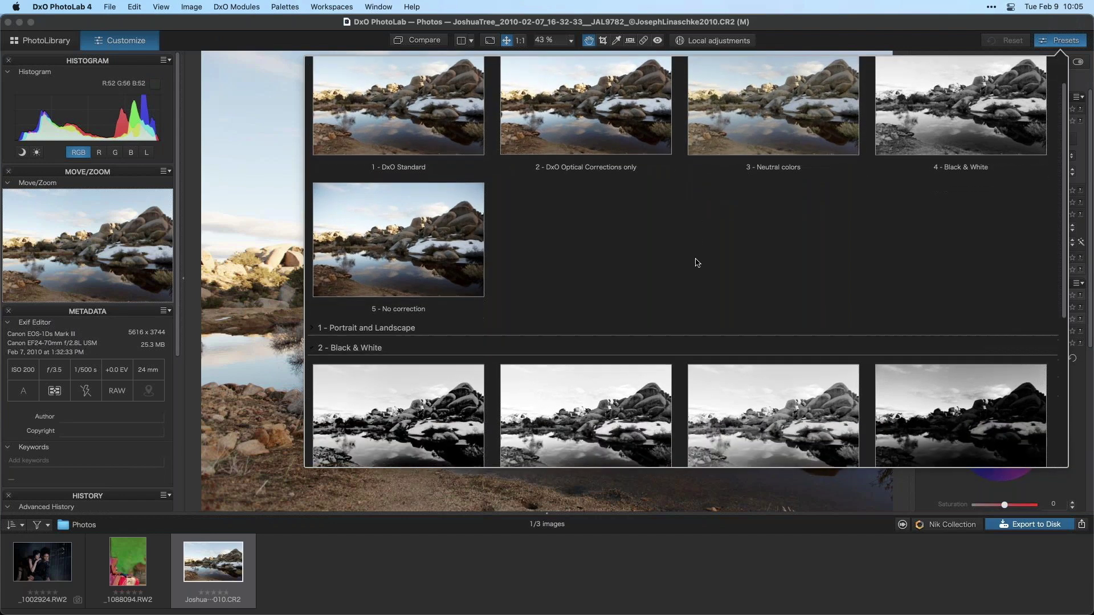
scroll(655, 293, "up", 8)
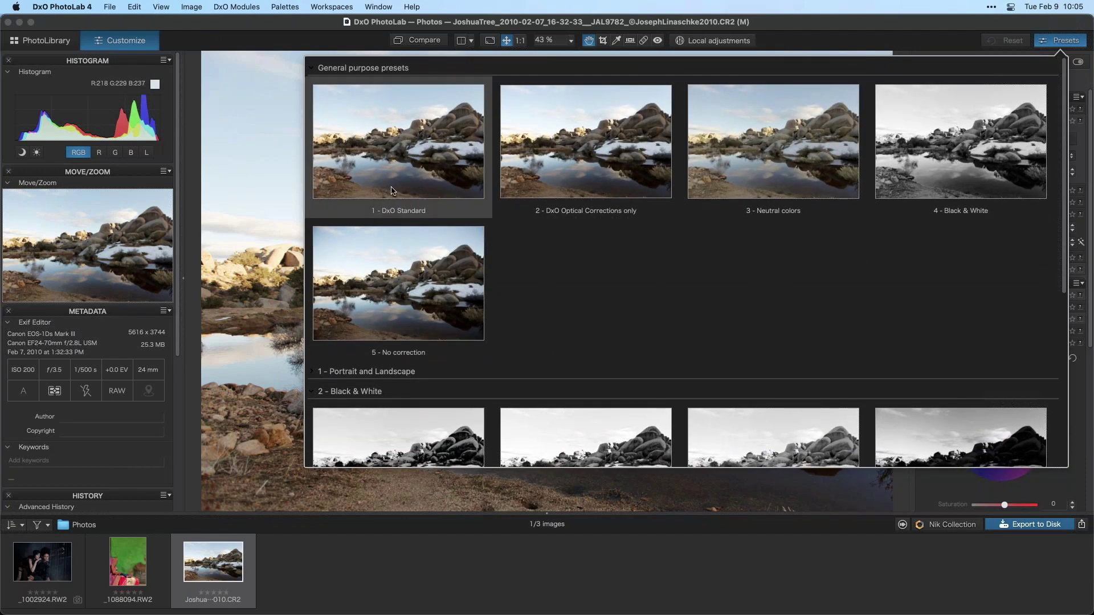
left_click(1051, 42)
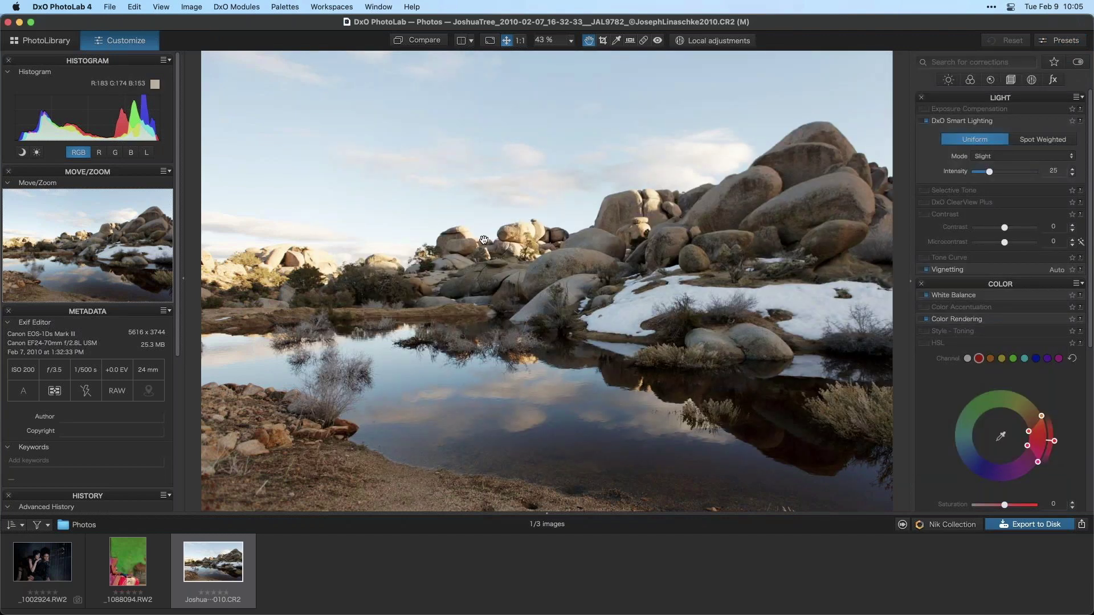
Step: Choose 1 - DxO Standard as the default preset for new RAW images in the preferences
left_click(71, 8)
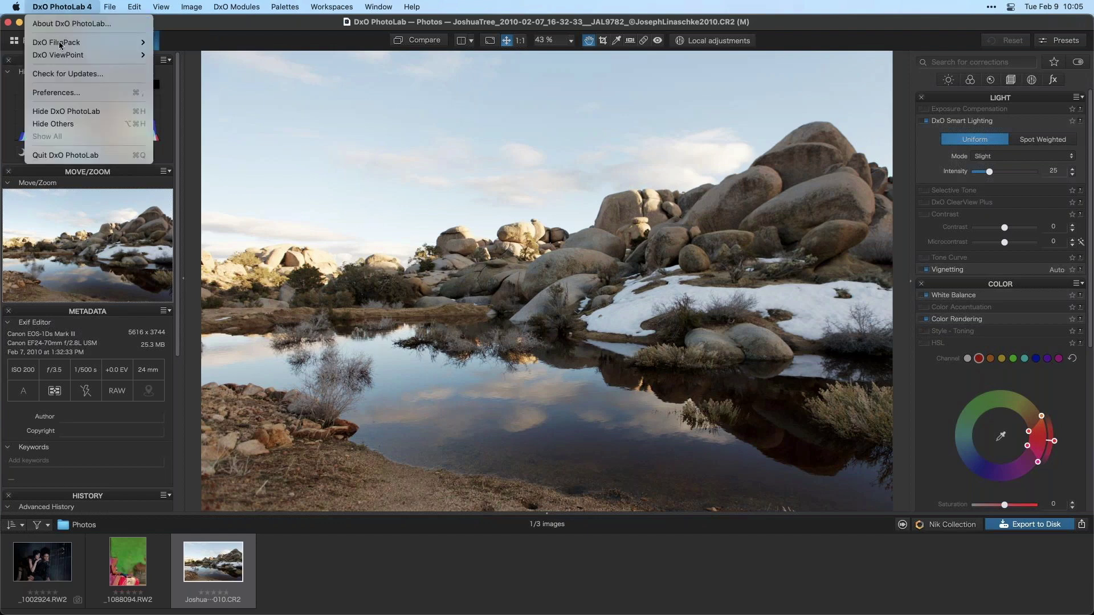
left_click(539, 308)
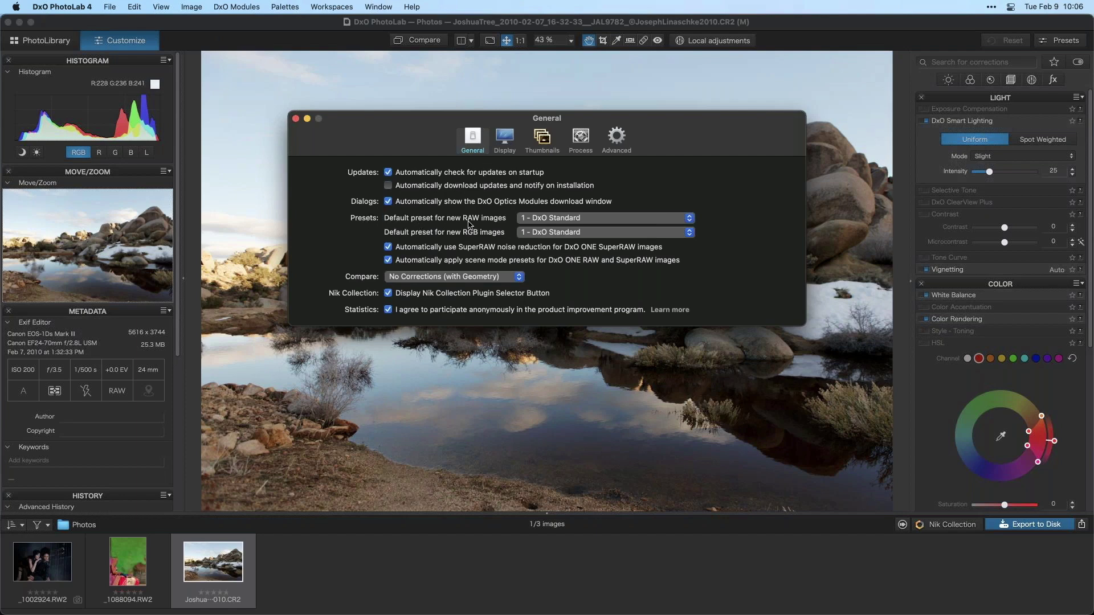
left_click(604, 221)
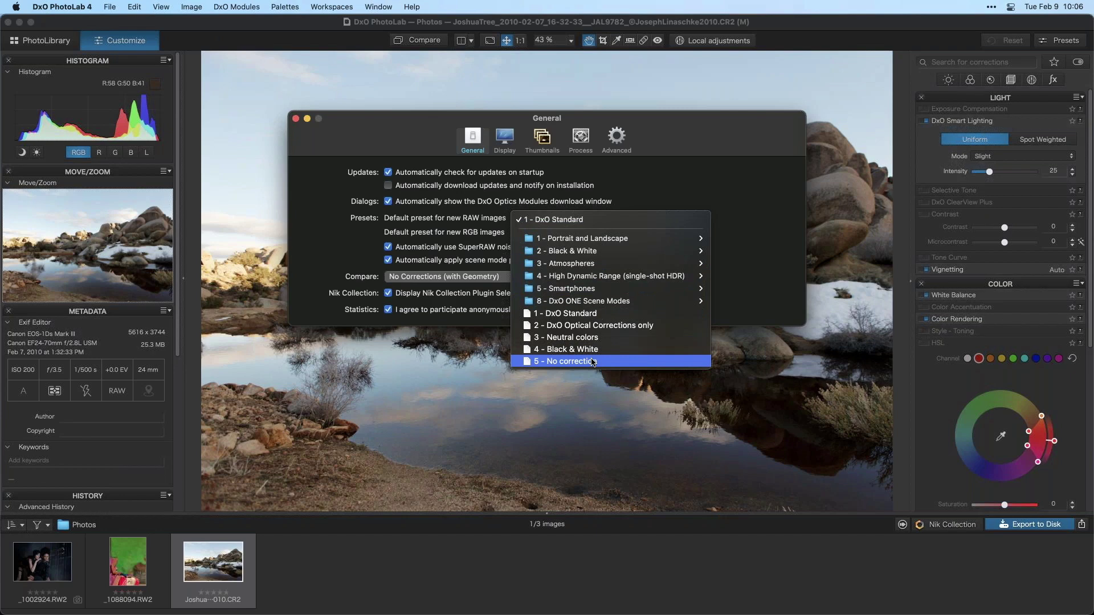
left_click(594, 315)
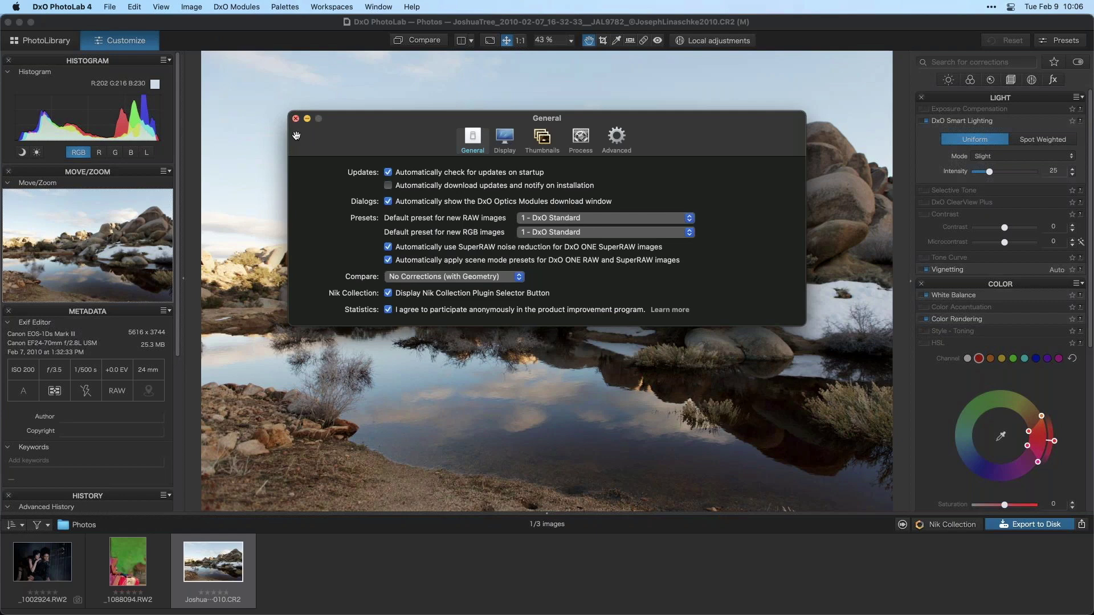
key("super+w")
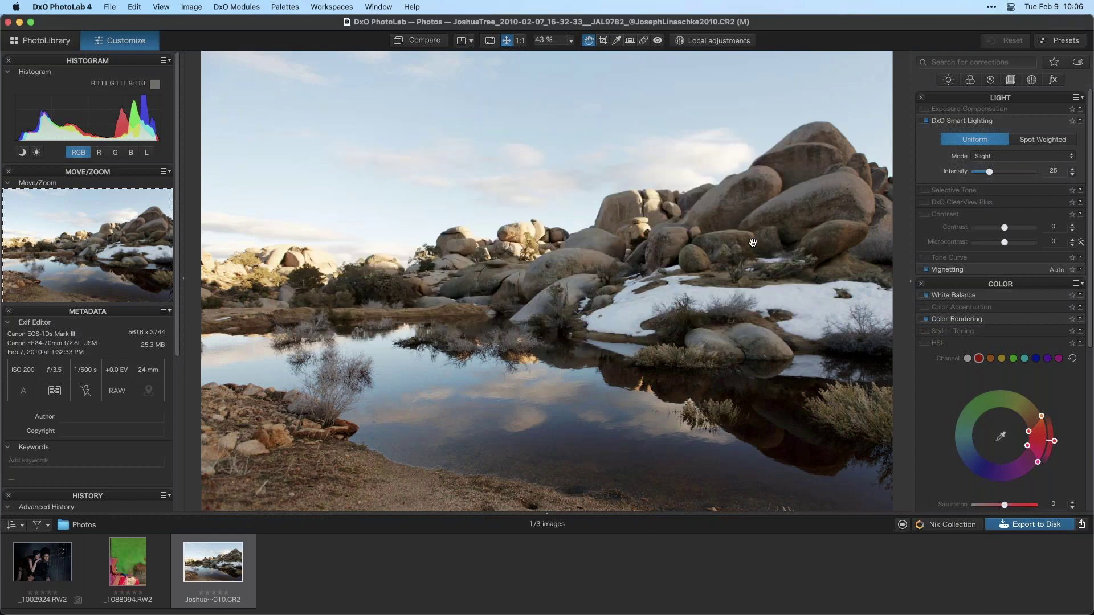
Step: Apply the 5 - No correction preset to the Joshua Tree photo once more and reset it
left_click(1040, 43)
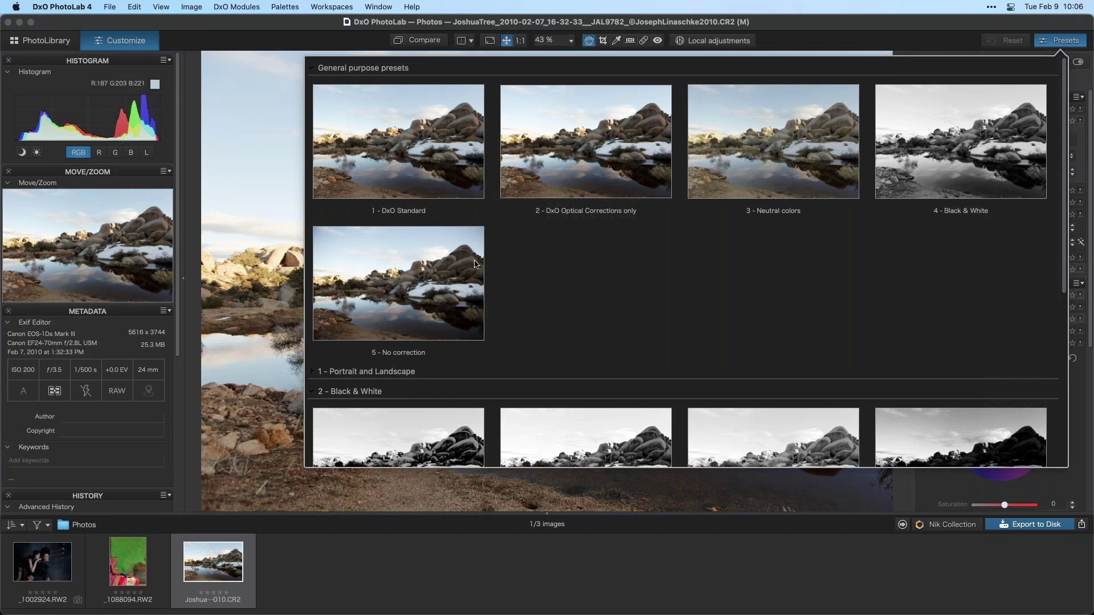
left_click(410, 293)
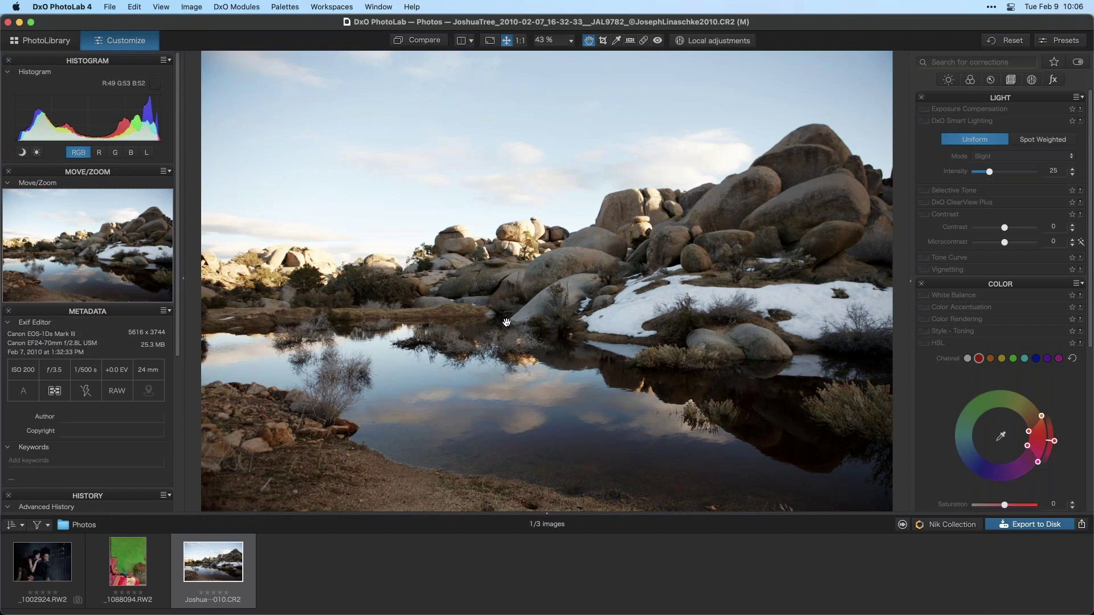
left_click(1012, 41)
Step: Inspect the sunlit rocks and bushes by the water at 100% against the full-image view
scroll(1090, 247, "down", 5)
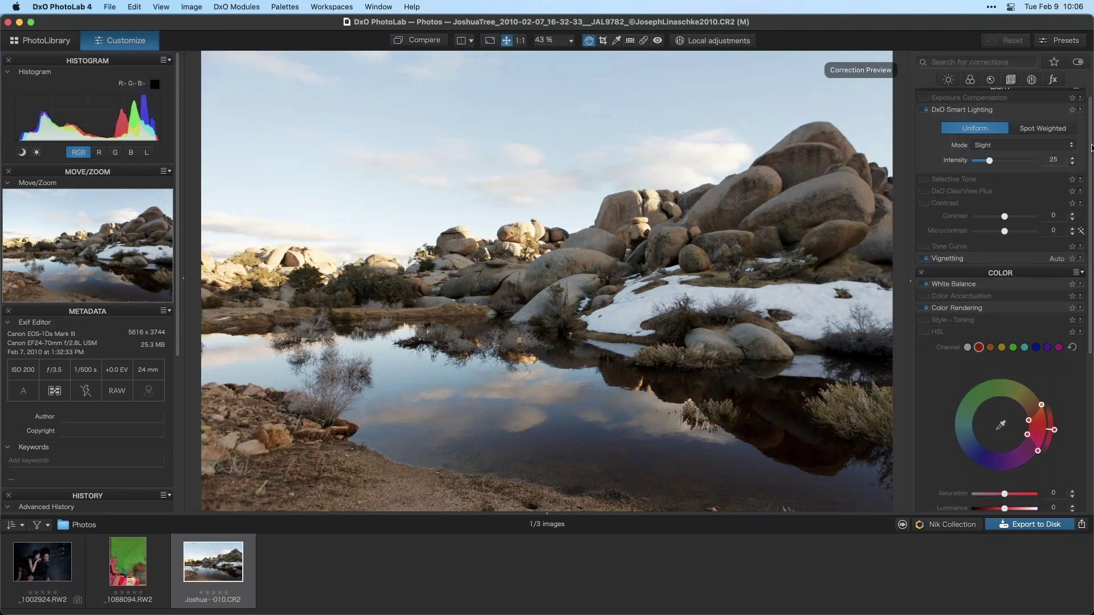
scroll(1090, 246, "down", 3)
scroll(1082, 251, "up", 5)
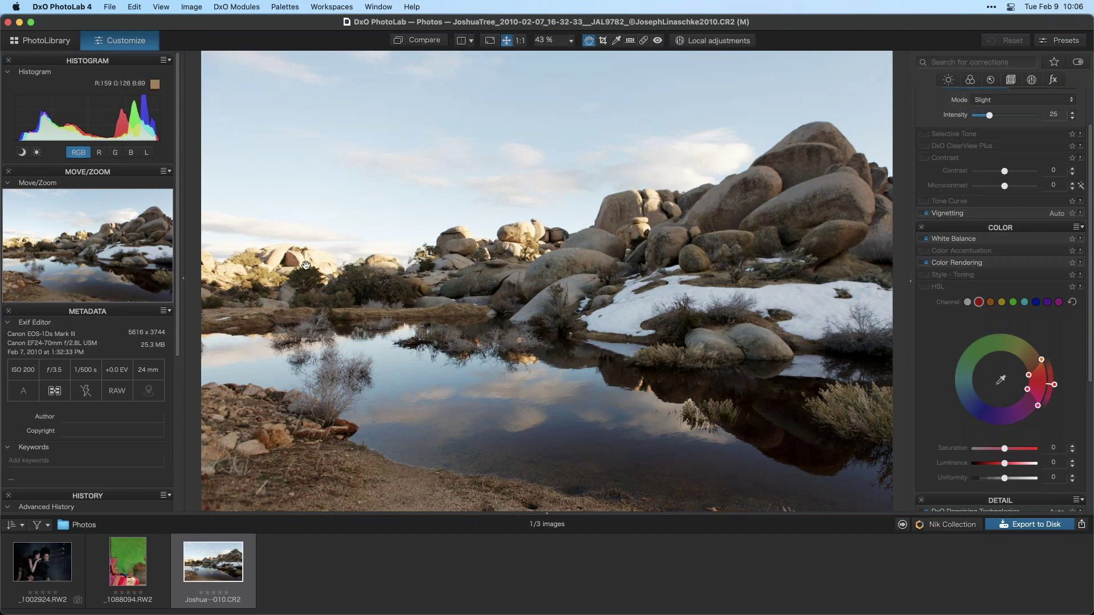
left_click(520, 40)
left_click_drag(256, 227, 625, 274)
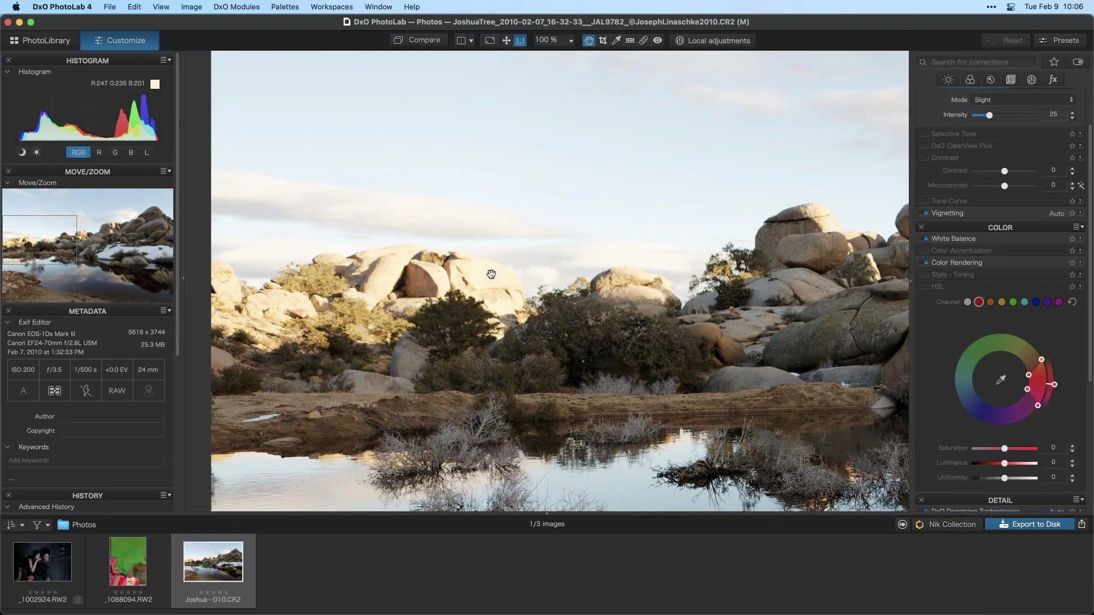
scroll(497, 239, "down", 3)
left_click(506, 40)
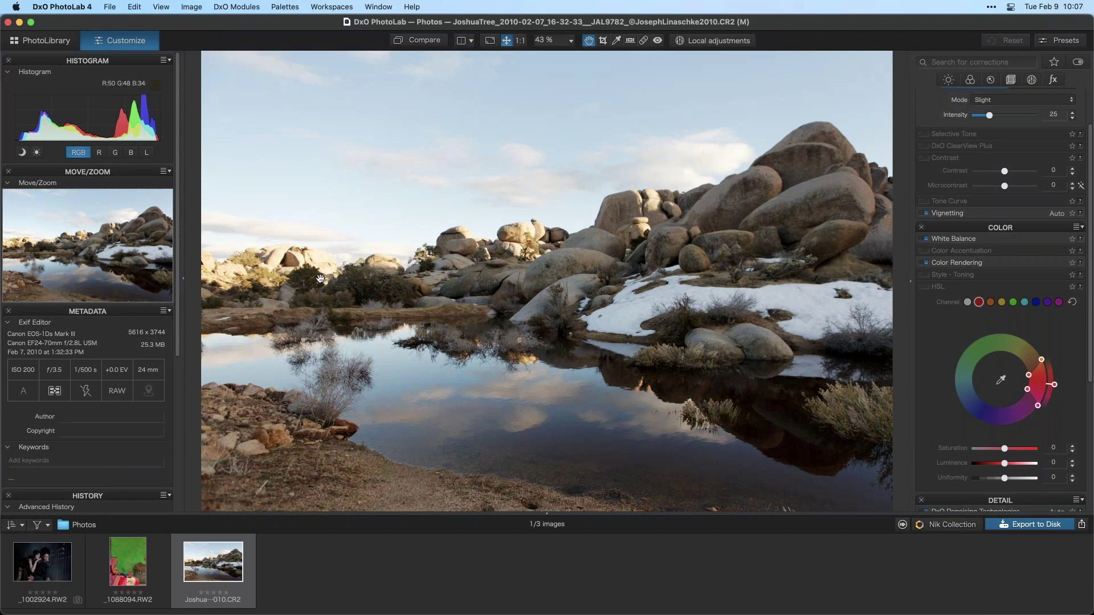
left_click(520, 41)
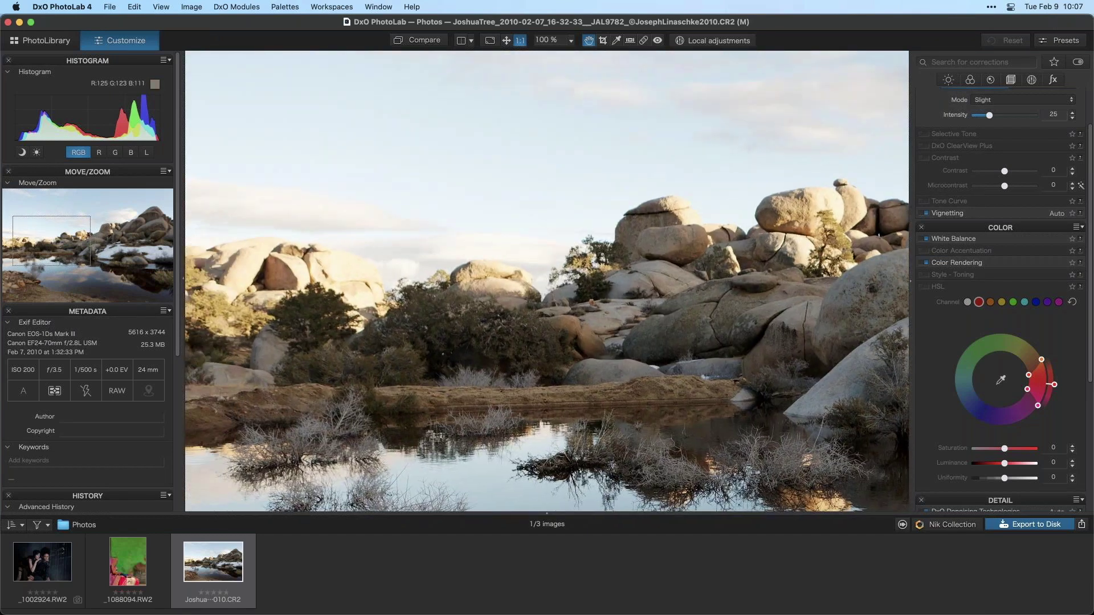
left_click_drag(330, 291, 303, 244)
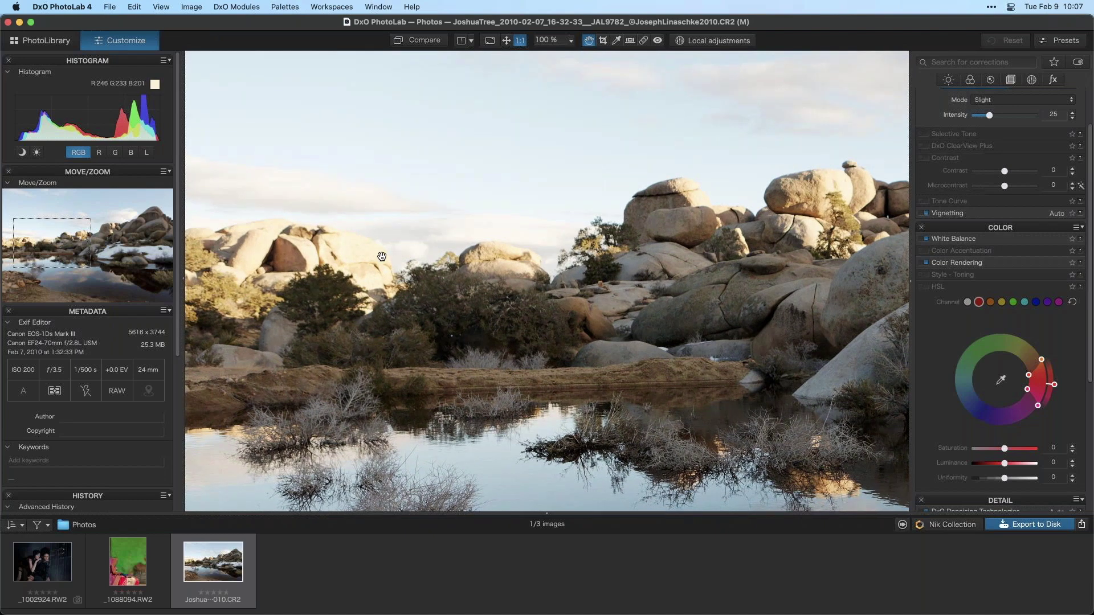
Step: Turn on Exposure Compensation for the Joshua Tree photo and lower the manual exposure to -3.16
scroll(941, 208, "up", 3)
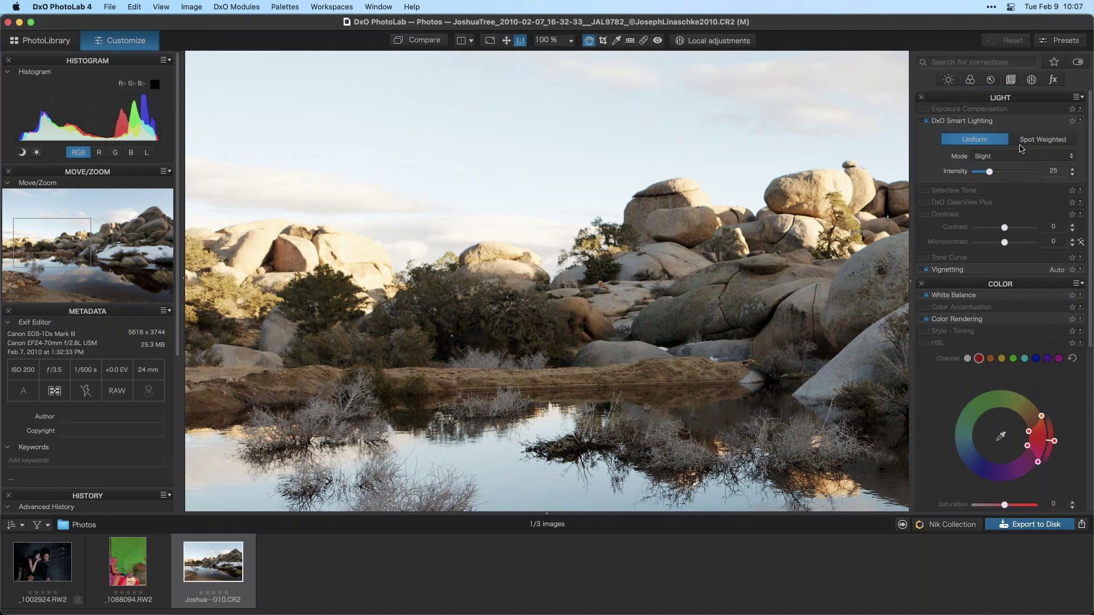
left_click(926, 109)
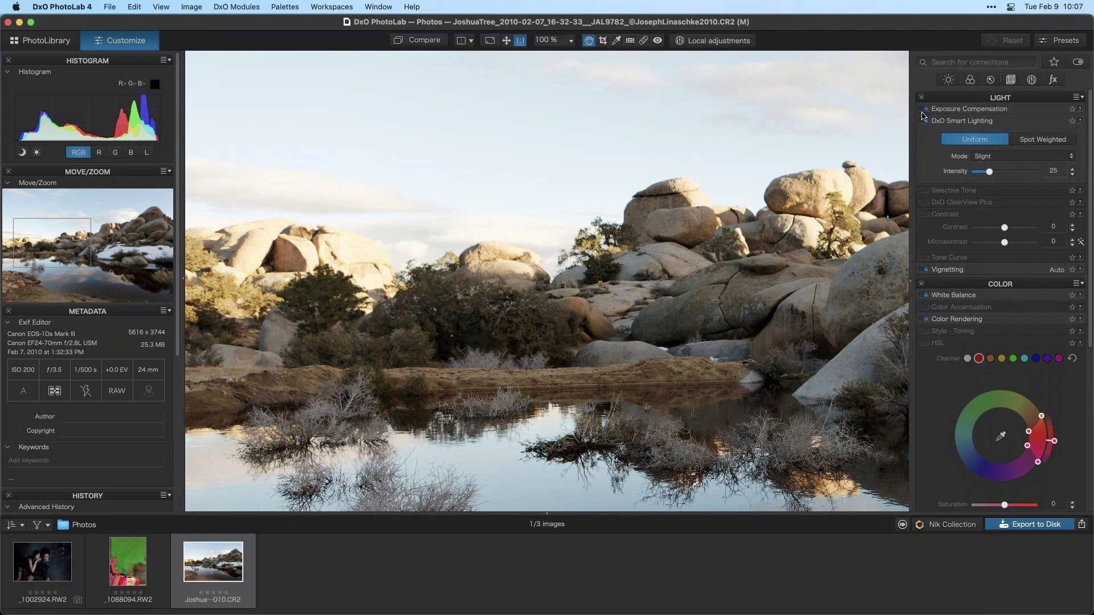
left_click(967, 111)
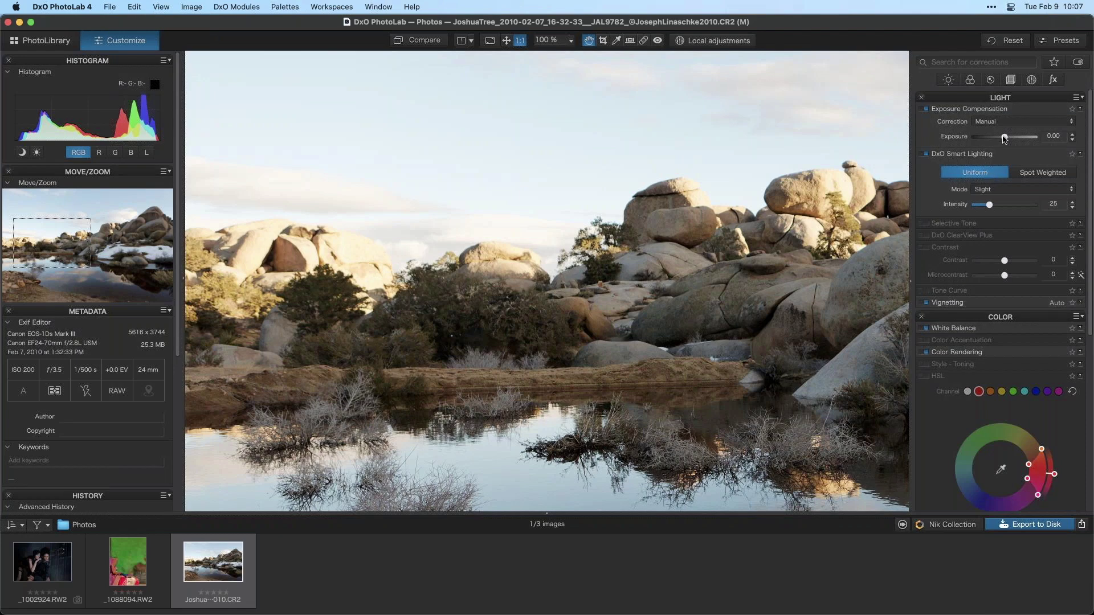
left_click_drag(1004, 139, 981, 139)
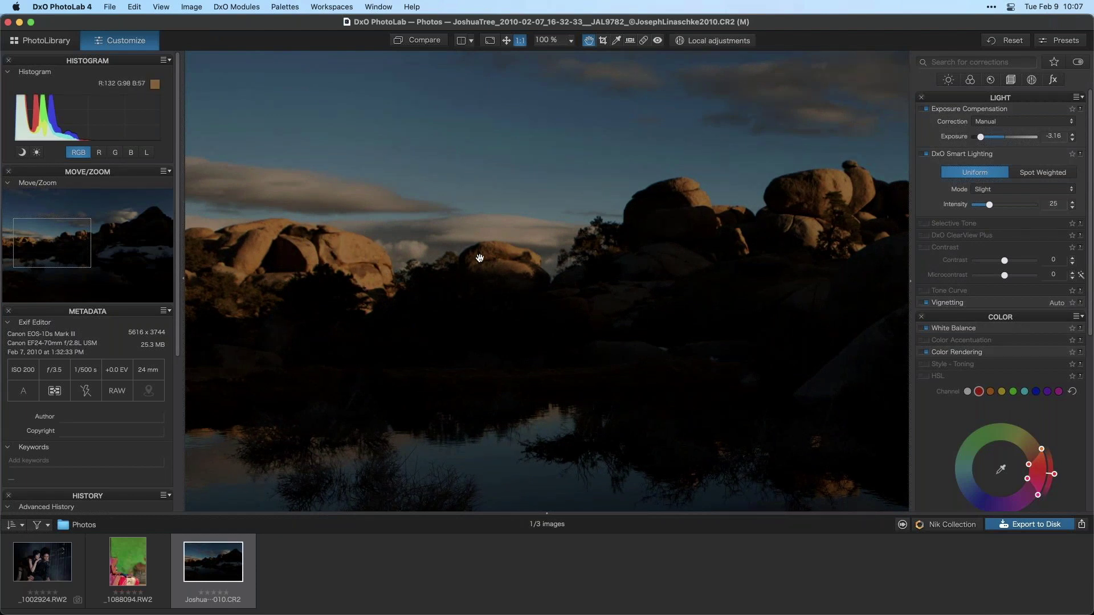
Step: Examine the clouds and sunlit boulders of the darkened photo at 100% and 200% for highlight detail
left_click_drag(391, 259, 376, 261)
left_click_drag(778, 187, 630, 190)
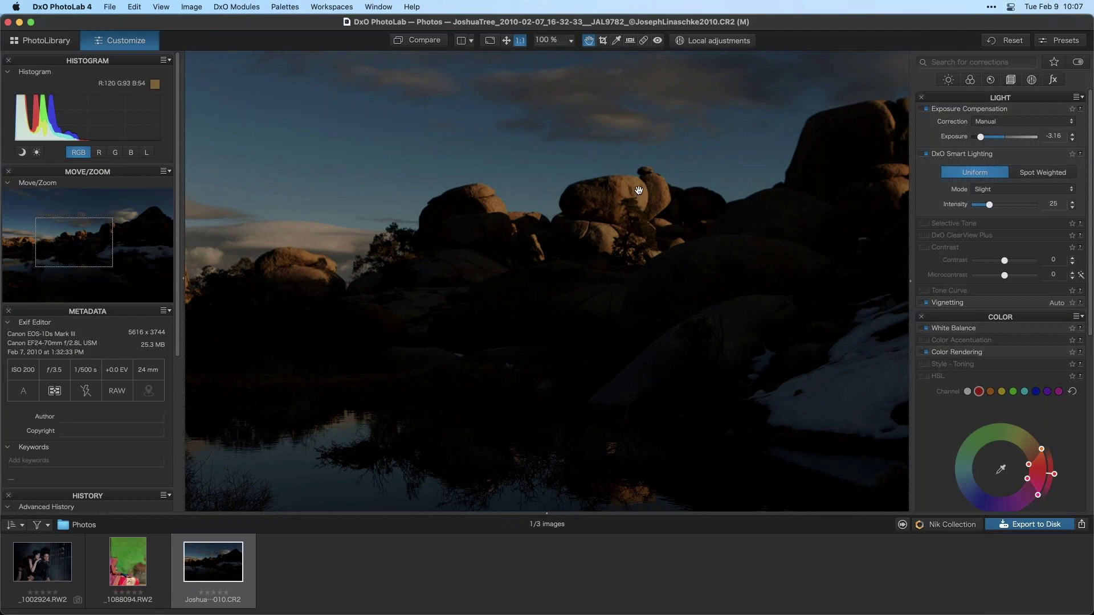
left_click(571, 41)
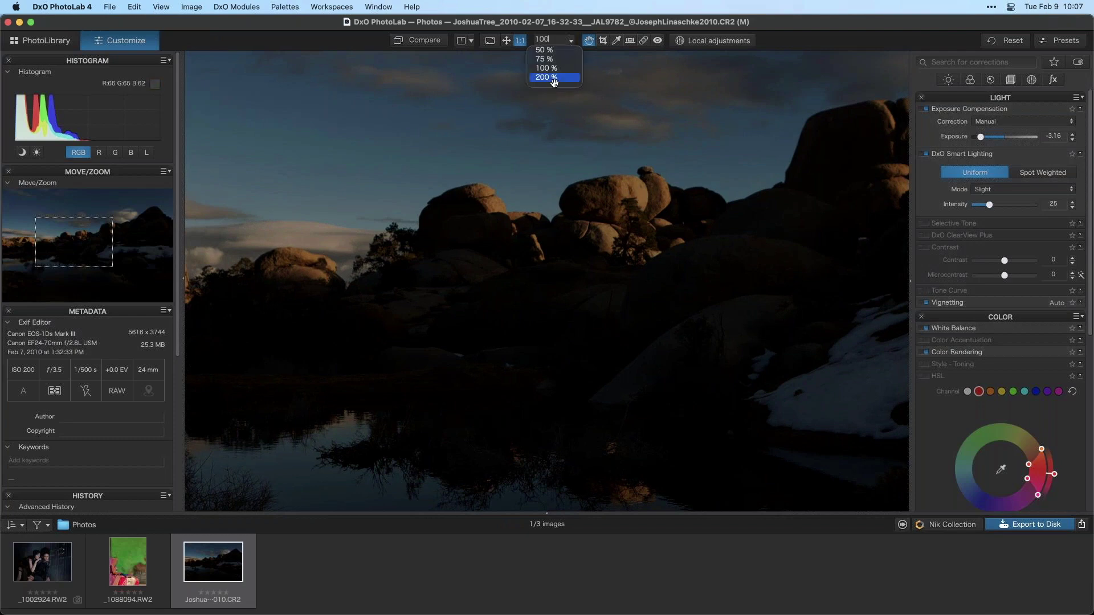
left_click(548, 80)
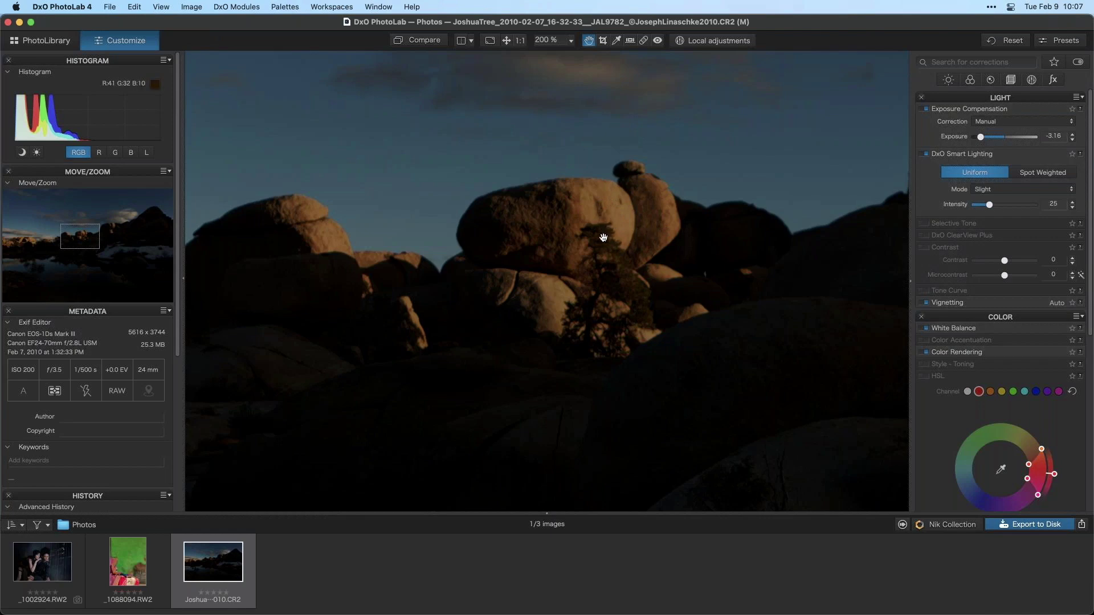
left_click_drag(617, 226, 666, 217)
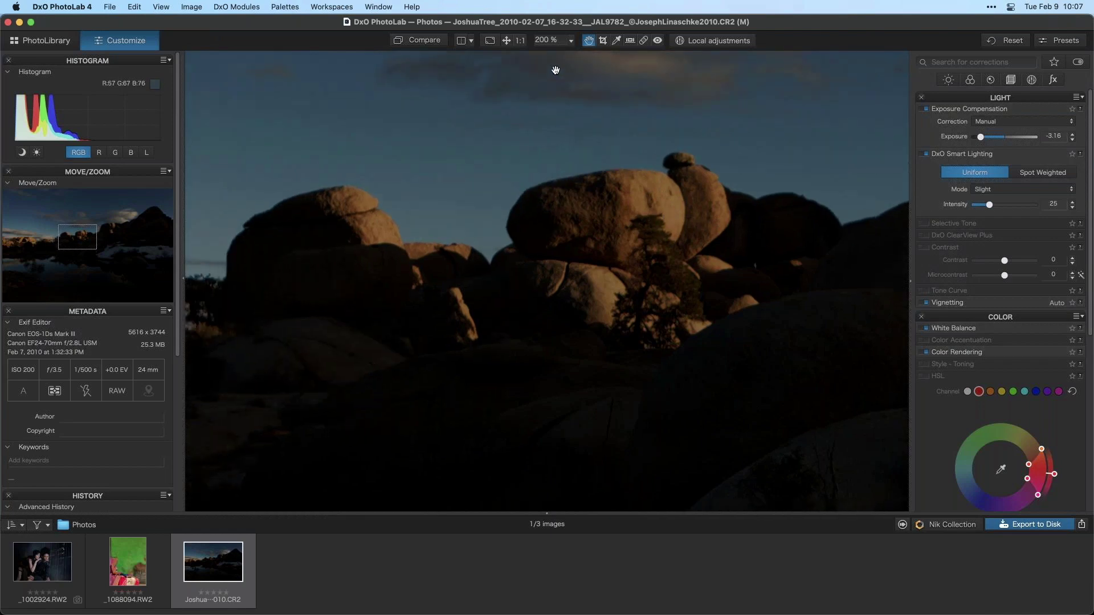
left_click(517, 44)
left_click_drag(735, 163, 479, 277)
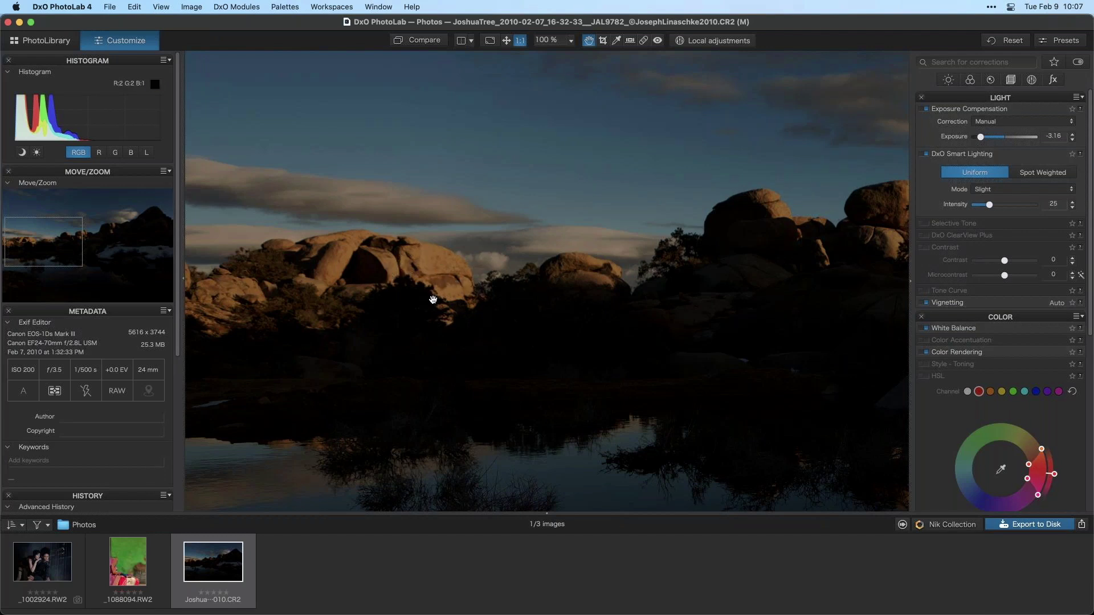
left_click_drag(567, 322, 364, 312)
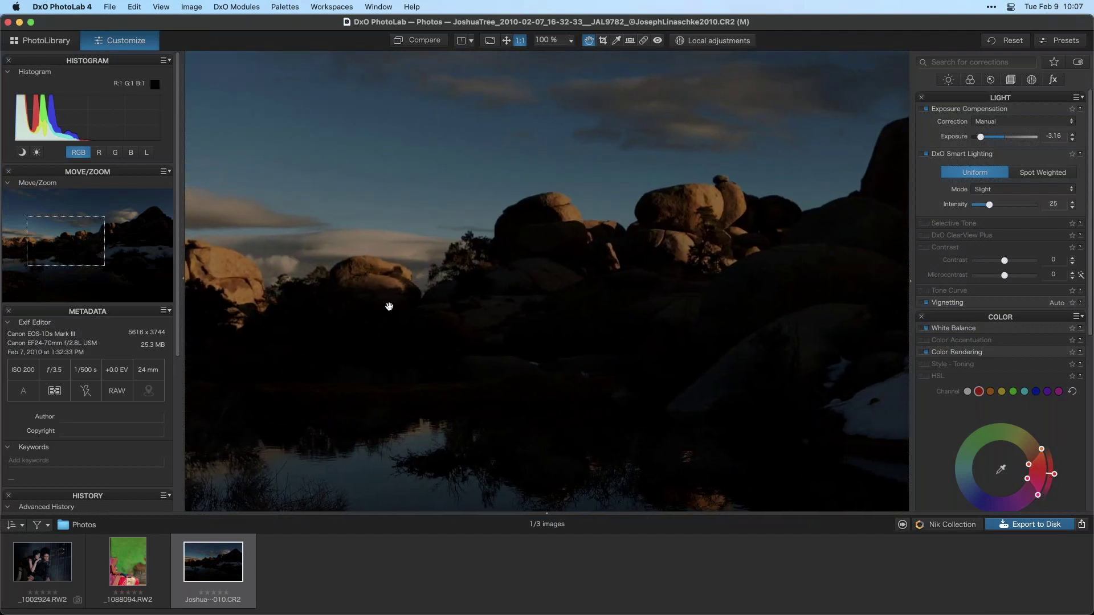
left_click_drag(738, 301, 631, 238)
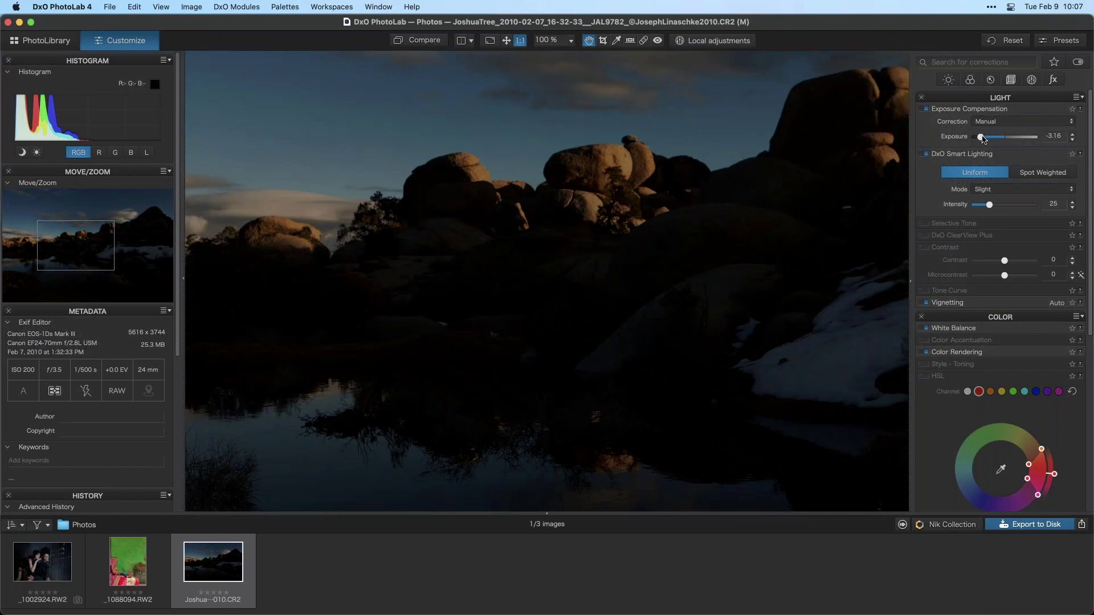
Step: Reset the exposure to 0.00 and inspect the shaded rocks, snow and water reflections at 100%
double_click(981, 137)
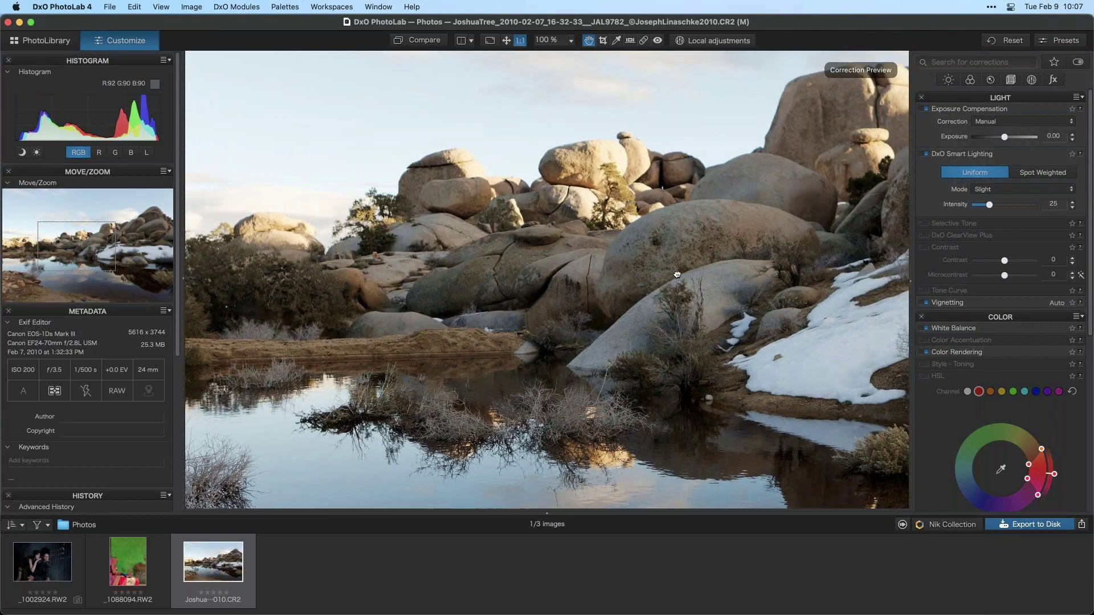
left_click_drag(841, 374, 681, 289)
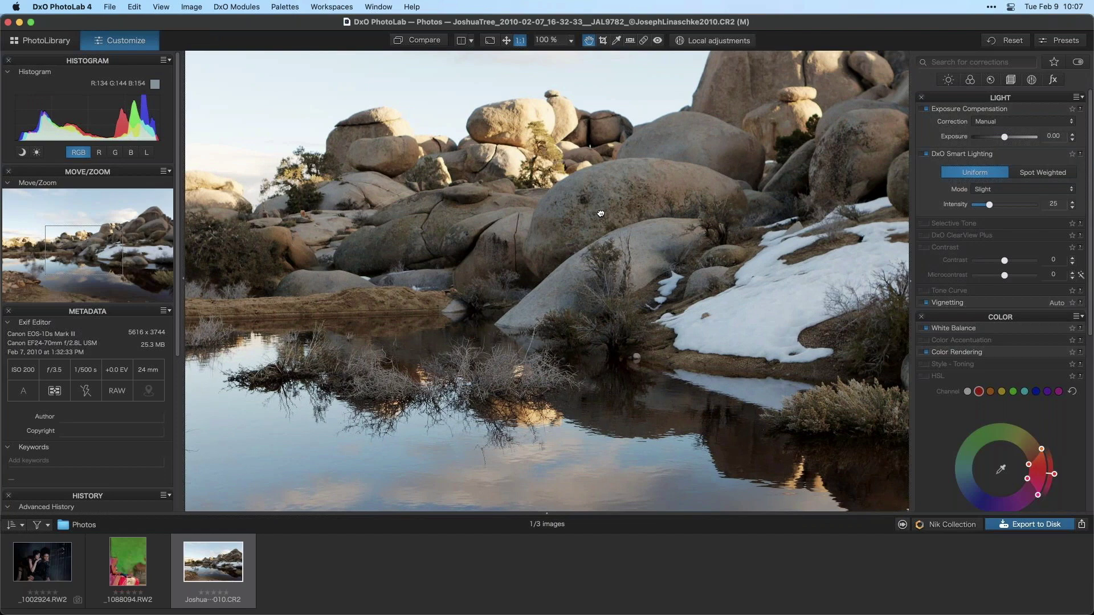
scroll(610, 228, "right", 6)
scroll(609, 228, "down", 3)
left_click_drag(622, 240, 503, 249)
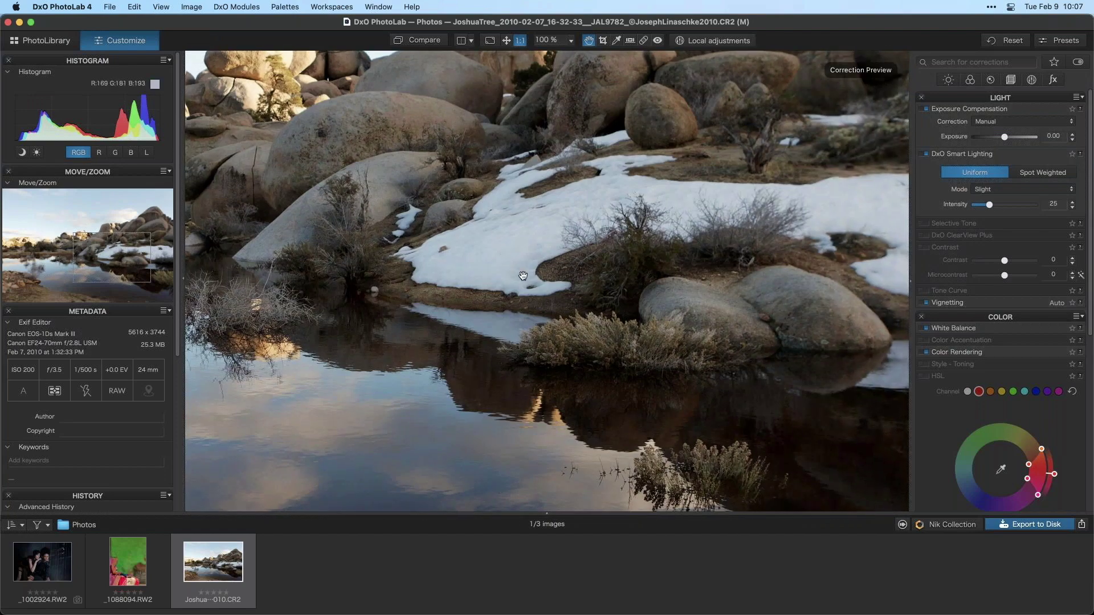
scroll(449, 206, "down", 2)
scroll(449, 206, "right", 2)
scroll(484, 245, "left", 8)
scroll(484, 245, "up", 2)
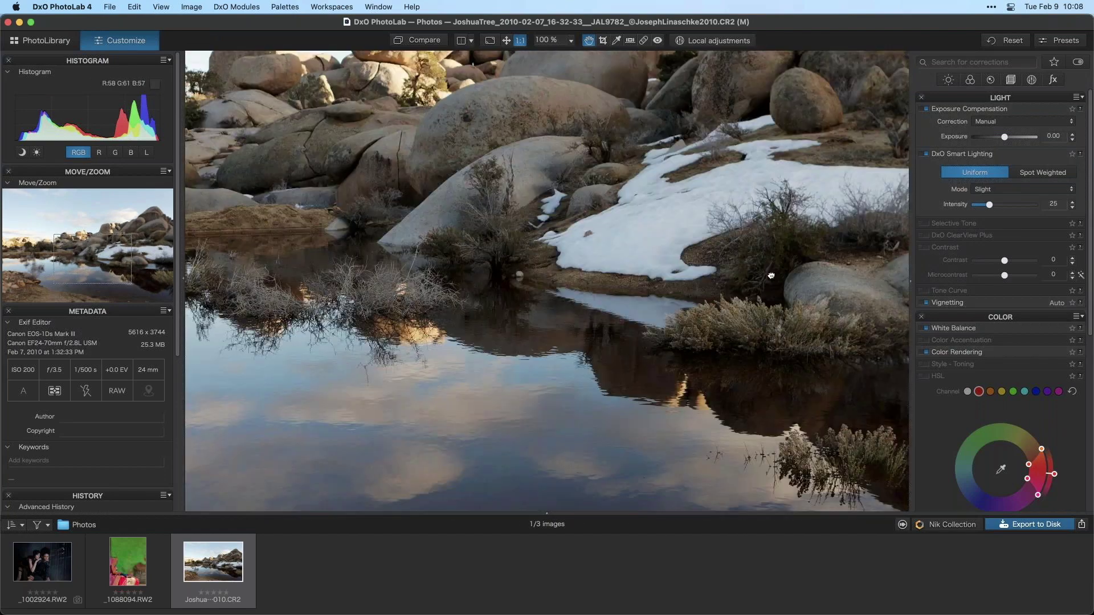
scroll(498, 239, "up", 2)
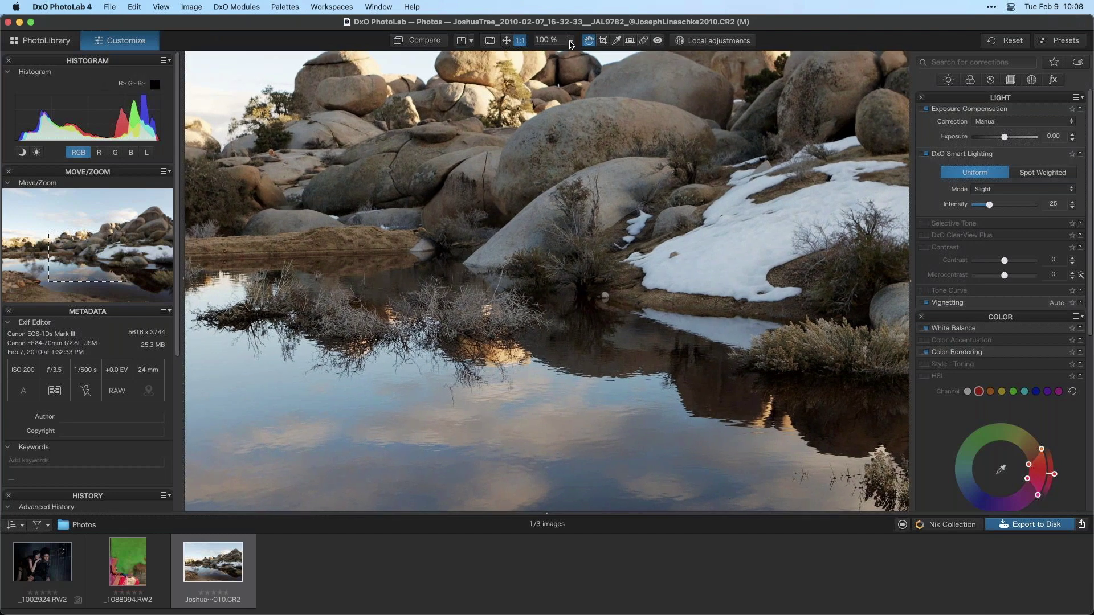
Step: Raise the exposure to 3.09 with the shaded rocks and bushes viewed at 200%, and reset it to 0.00
left_click(570, 40)
left_click(546, 76)
scroll(517, 251, "left", 4)
scroll(518, 251, "up", 1)
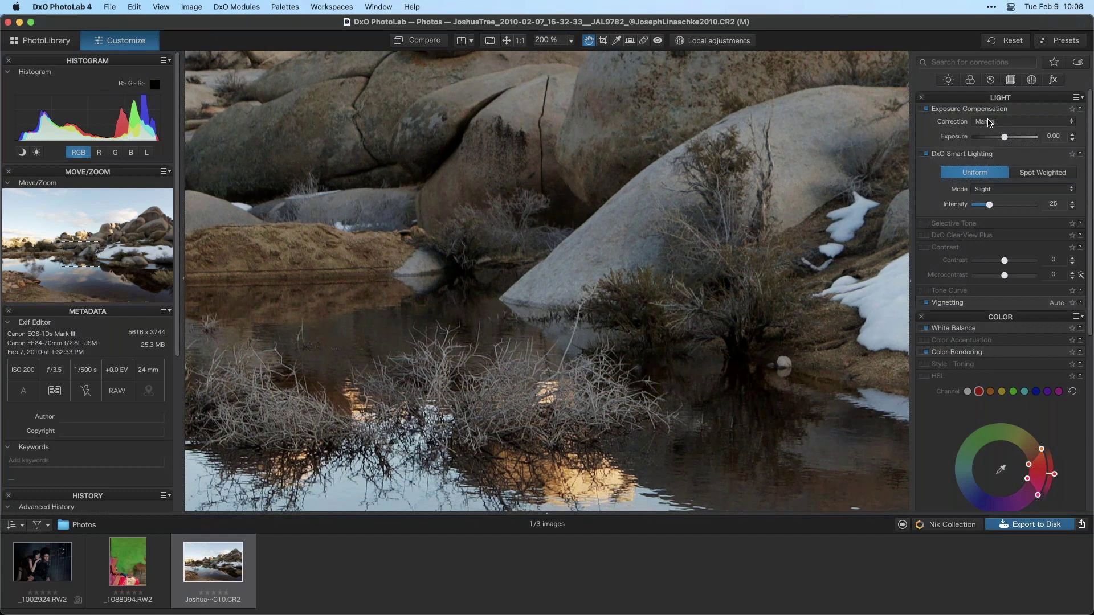
left_click_drag(1009, 137, 1029, 137)
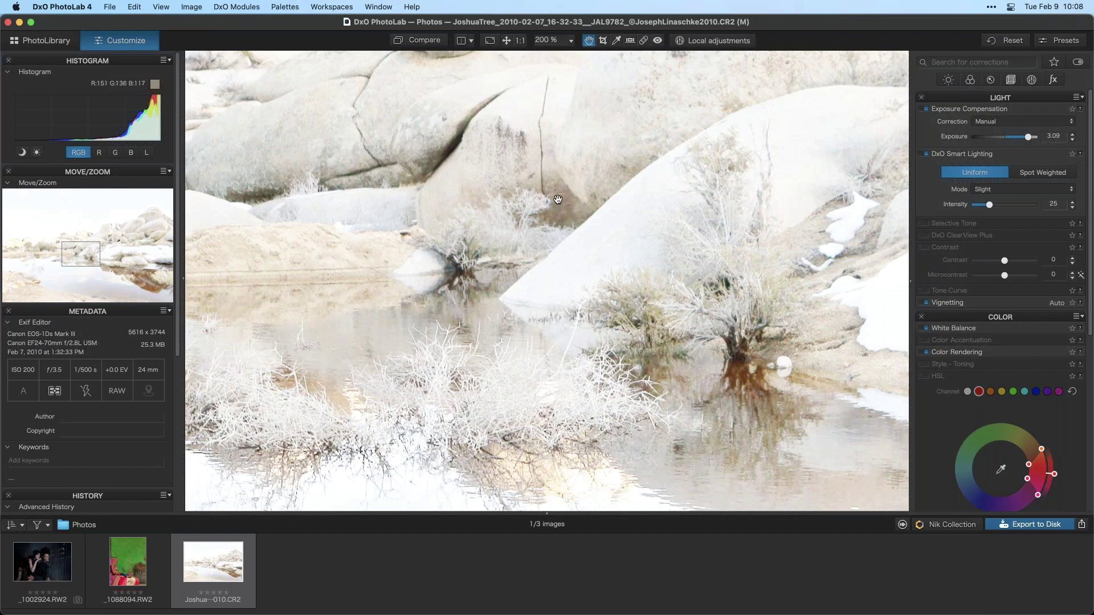
double_click(1021, 145)
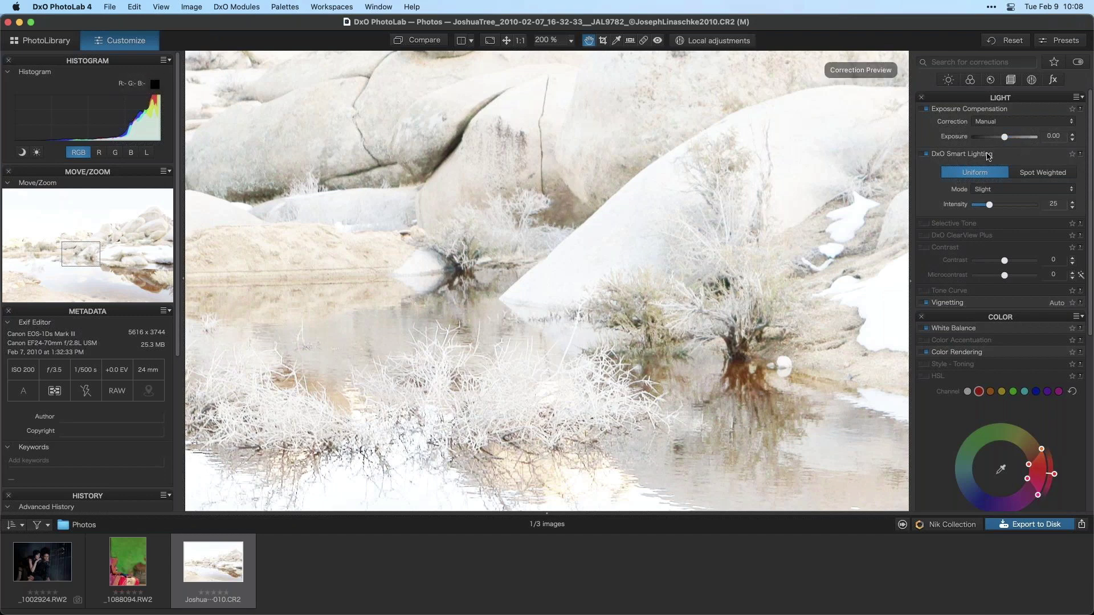
left_click_drag(579, 189, 585, 221)
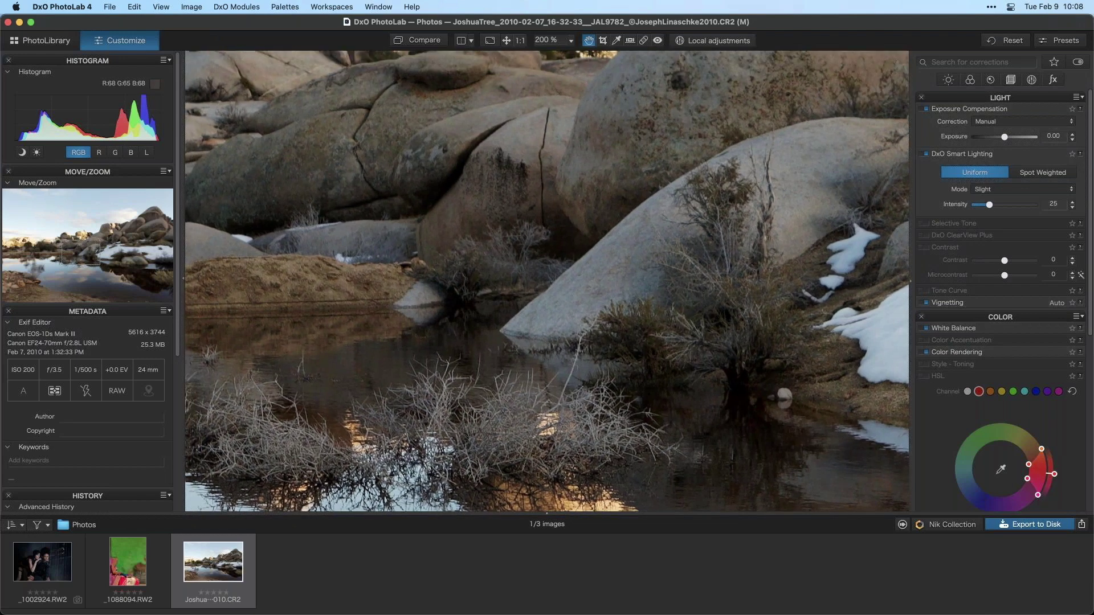
Step: Examine the sunlit rocks, bushes and pond at 200% and 100%, and return to the full-image view
scroll(776, 353, "left", 15)
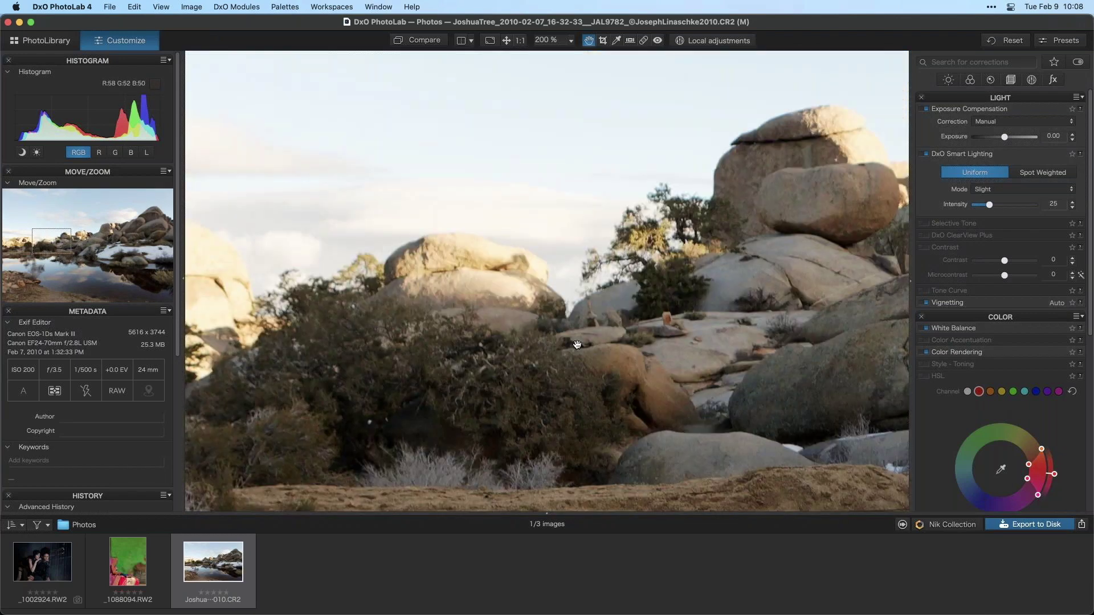
scroll(493, 308, "left", 5)
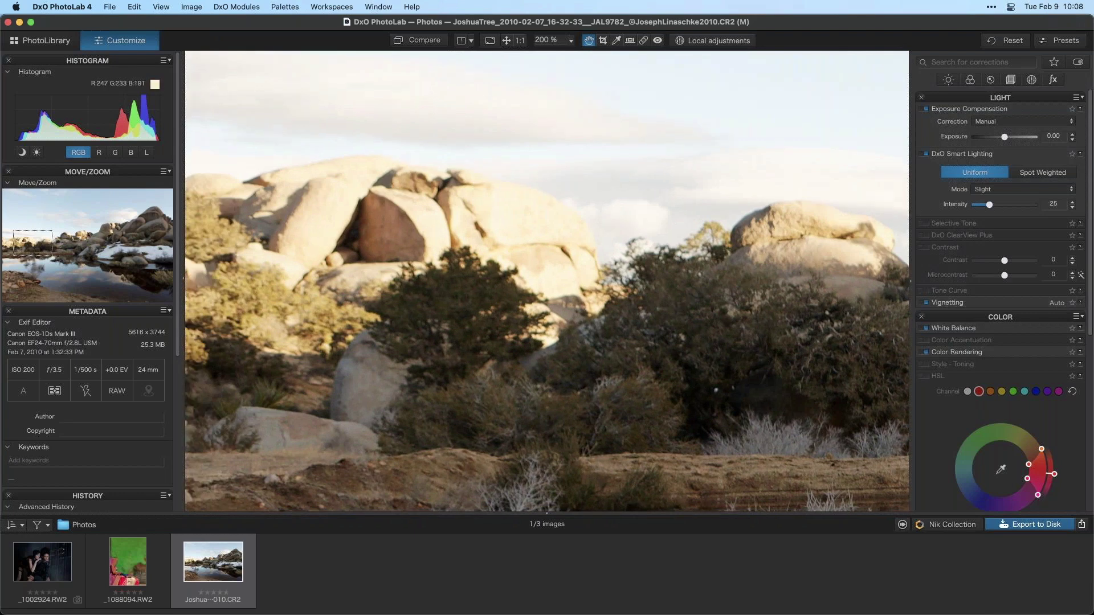
scroll(524, 252, "left", 5)
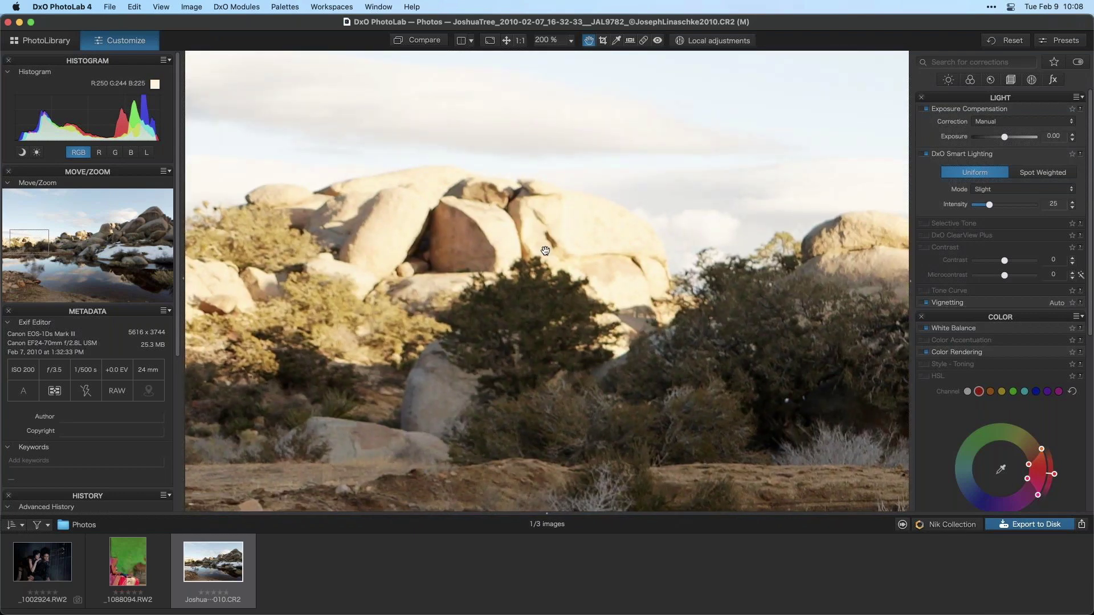
scroll(546, 251, "down", 2)
scroll(547, 281, "down", 10)
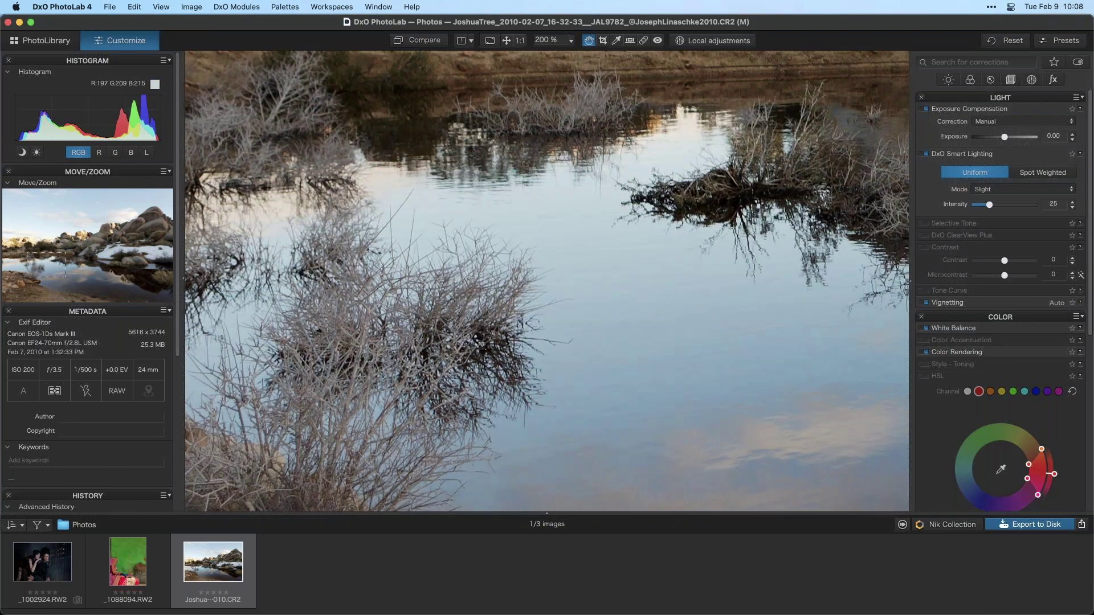
key("super+alt+0")
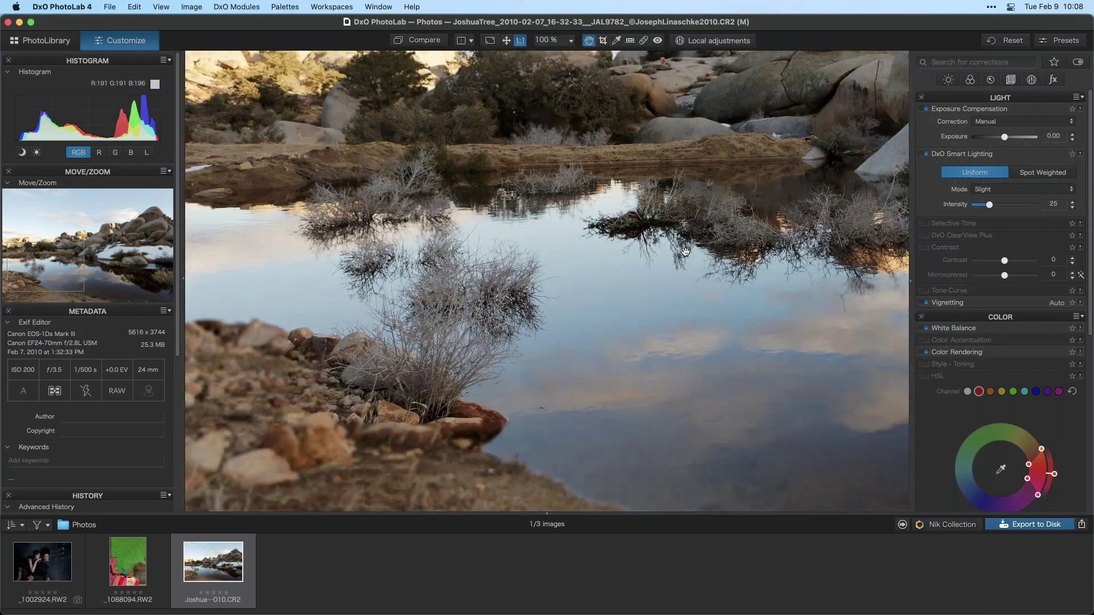
key("super+minus")
key("super+0")
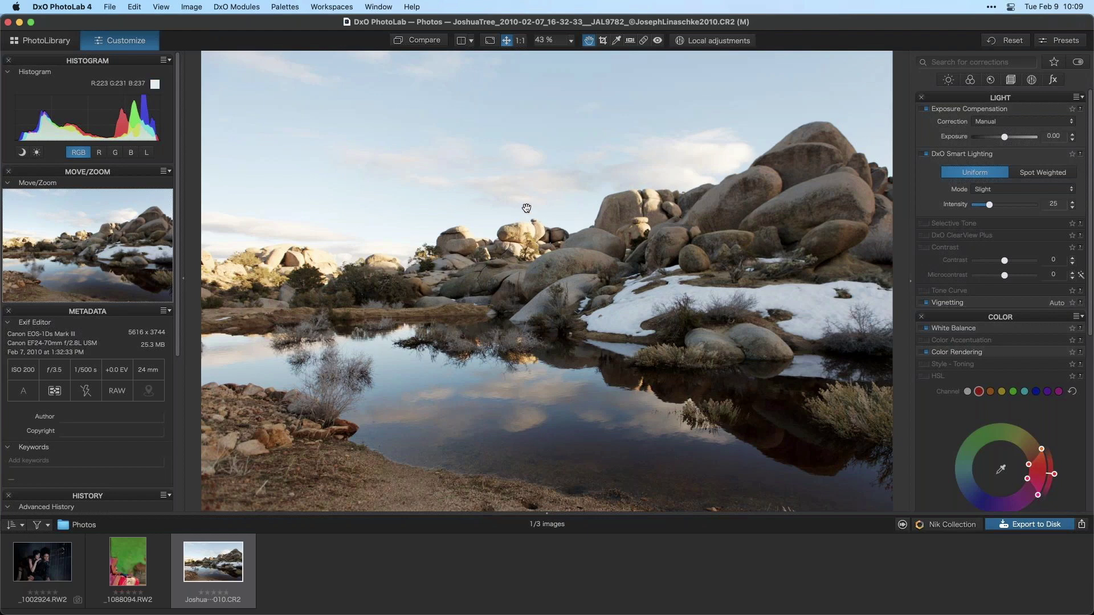
Step: Compare the corrected photo with its uncorrected version, ending on the corrected one
left_click(426, 44)
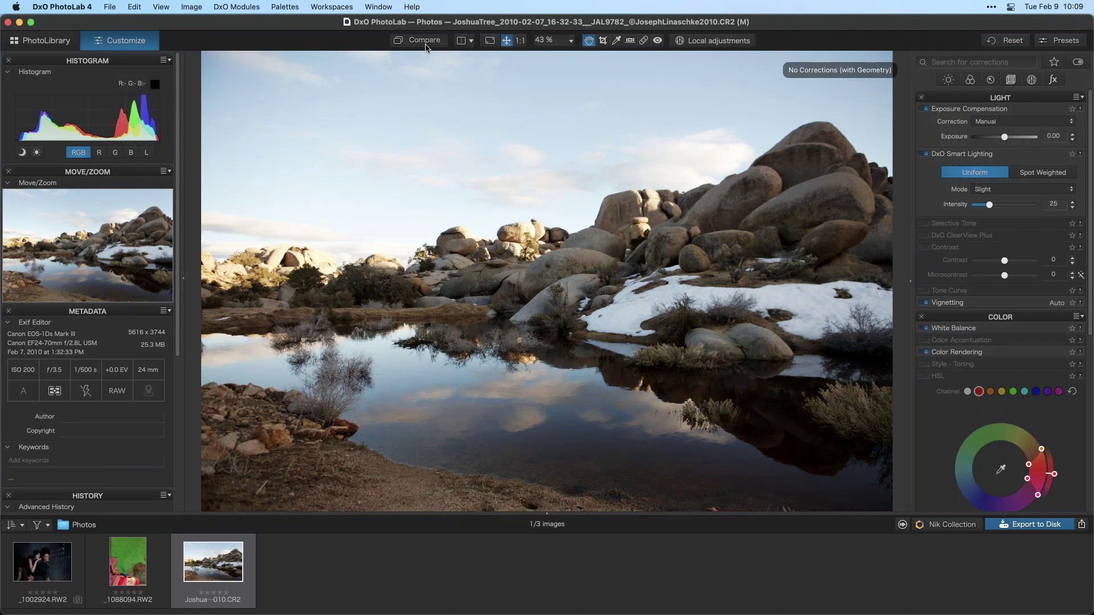
left_click(425, 44)
left_click(425, 44)
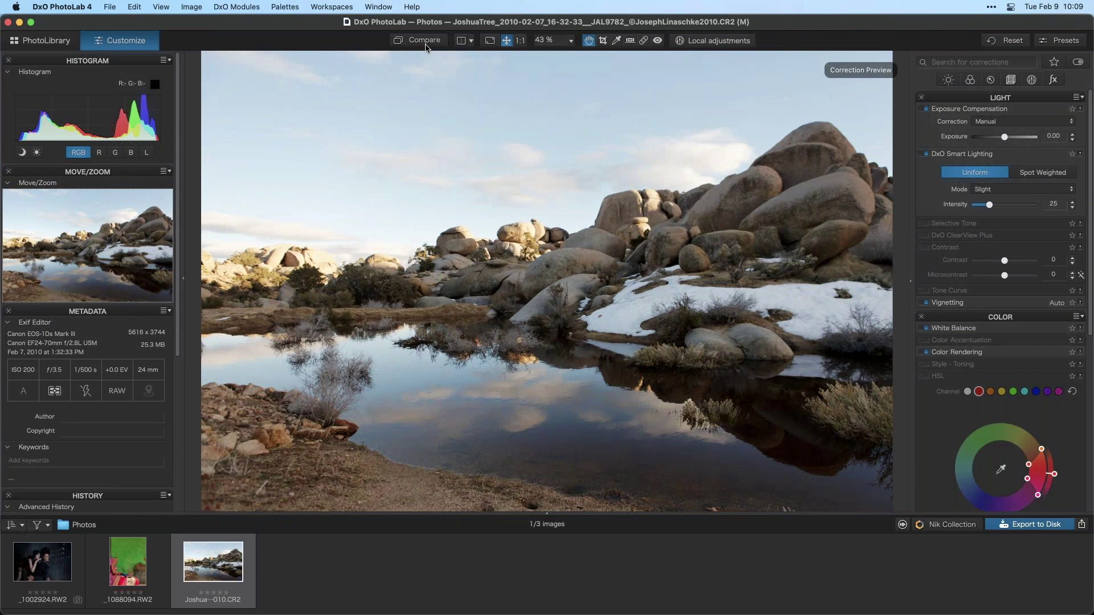
Step: Try DxO Smart Lighting in Uniform mode at intensity 100, switching the correction off and on to compare
left_click(999, 191)
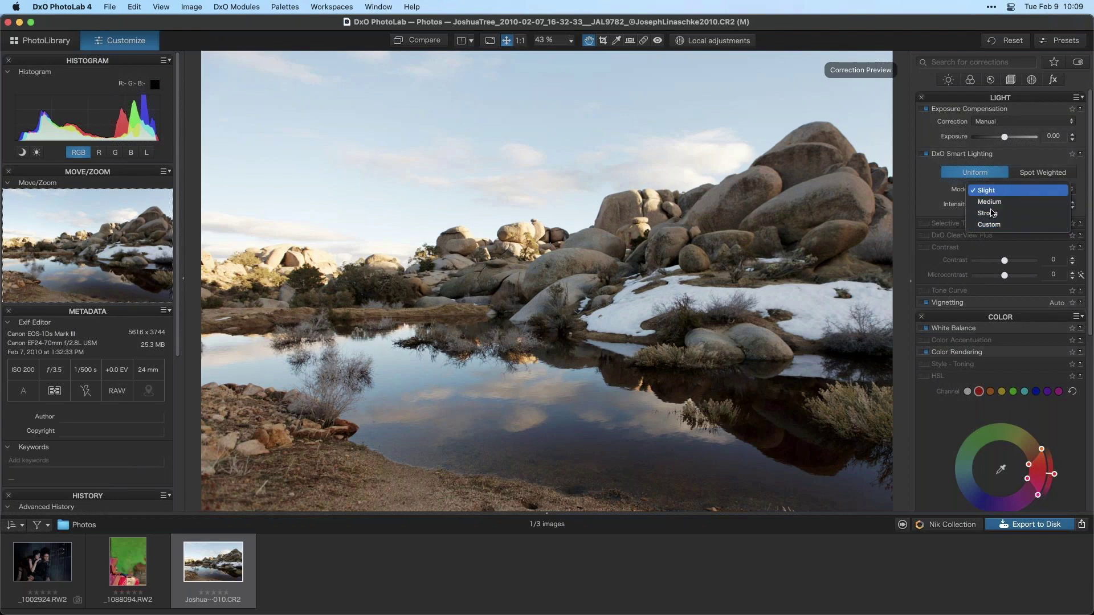
left_click(963, 192)
left_click_drag(990, 208, 1068, 206)
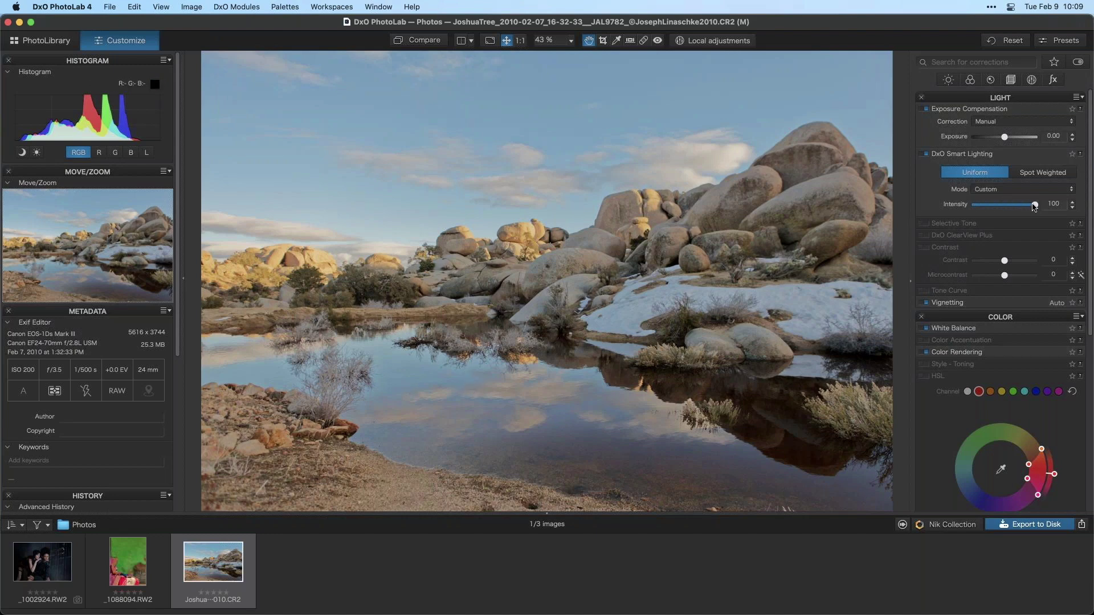
left_click(926, 154)
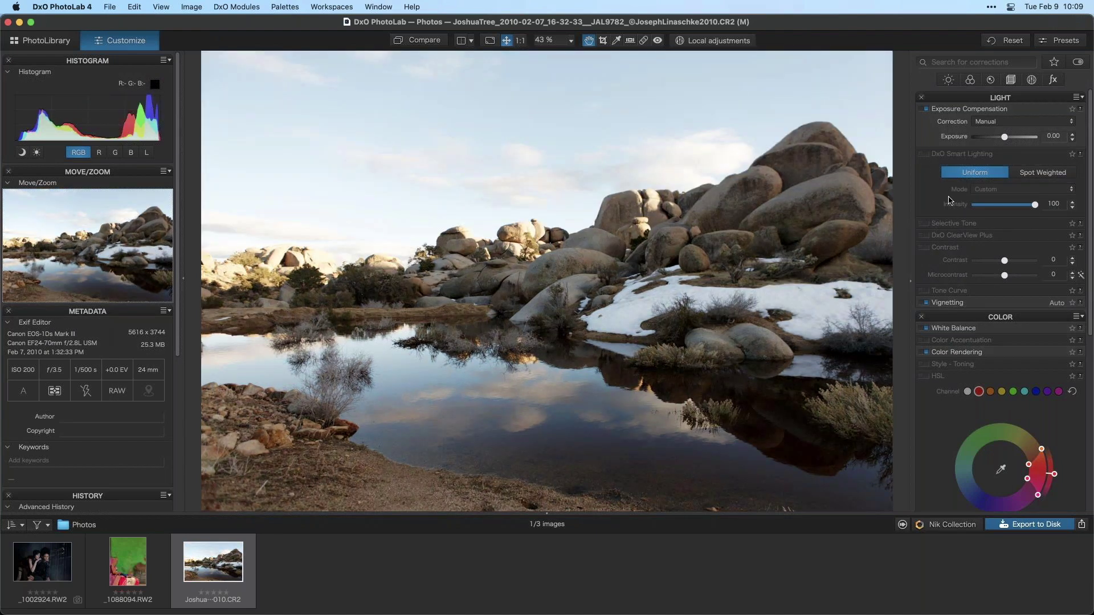
left_click(926, 155)
Step: Set the DxO Smart Lighting intensity to 63 and toggle the correction off and on to check its effect
mouse_move(1024, 208)
left_mouse_down()
mouse_move(984, 213)
mouse_move(1020, 214)
left_mouse_up()
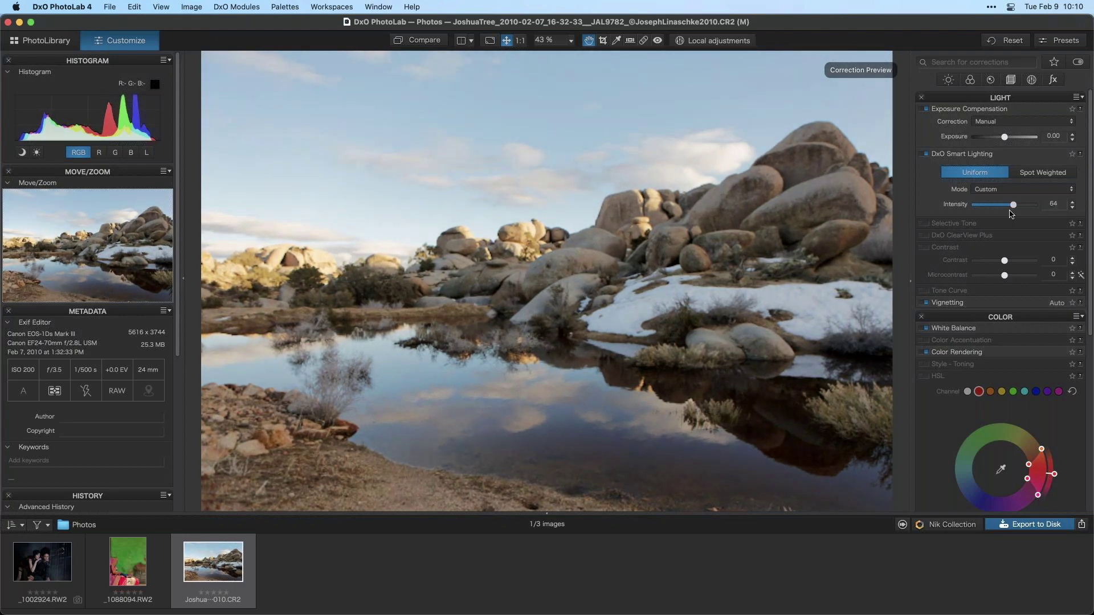
mouse_move(1016, 211)
left_mouse_down()
mouse_move(1029, 207)
mouse_move(1006, 210)
left_mouse_up()
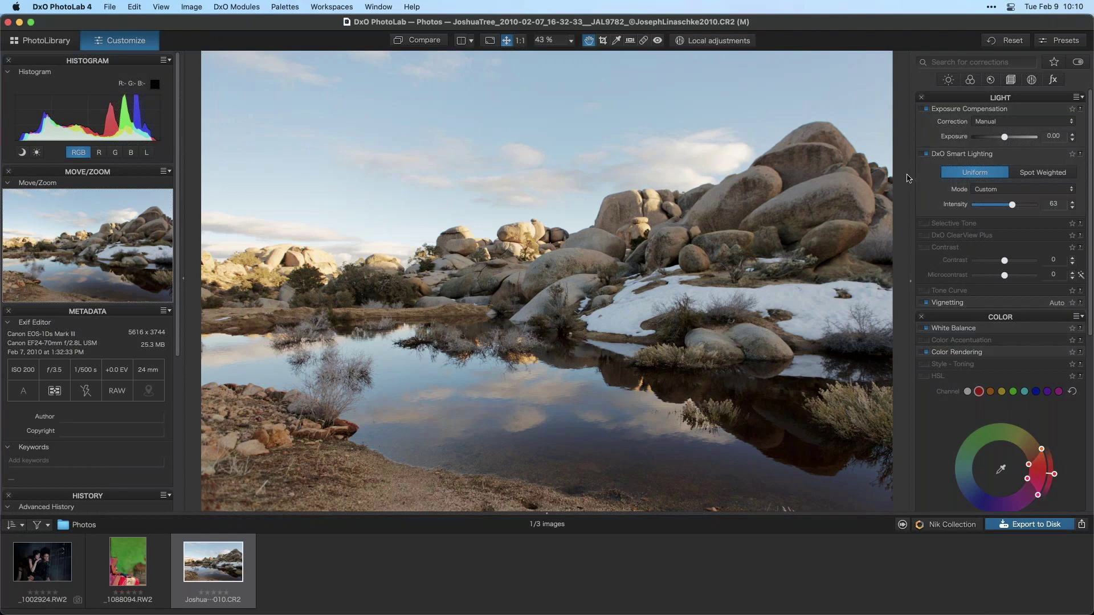
left_click(926, 154)
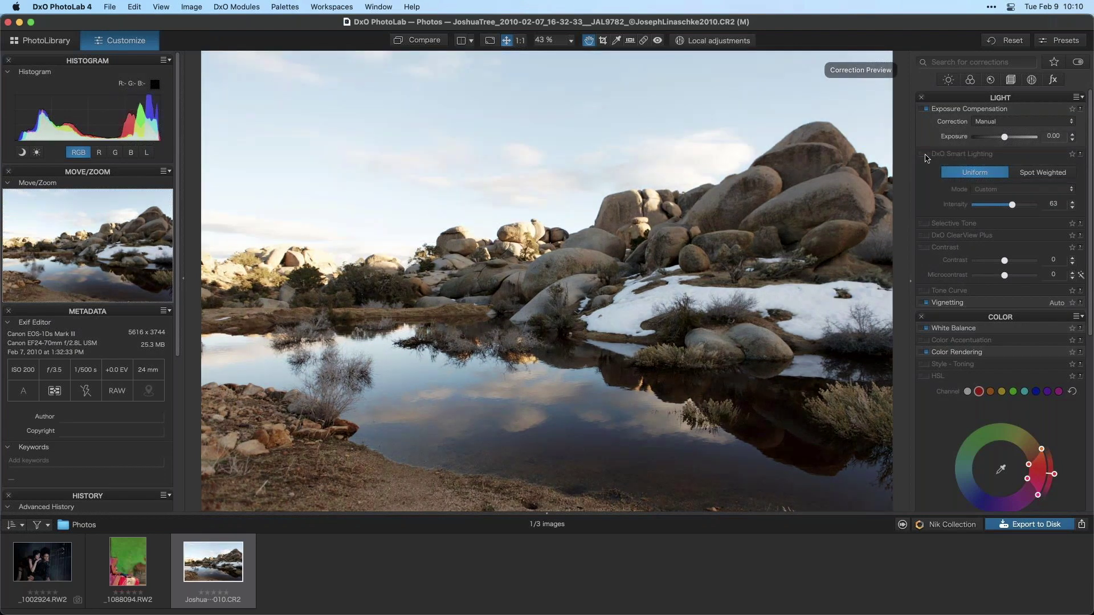
left_click(926, 155)
left_click(926, 155)
left_click(926, 155)
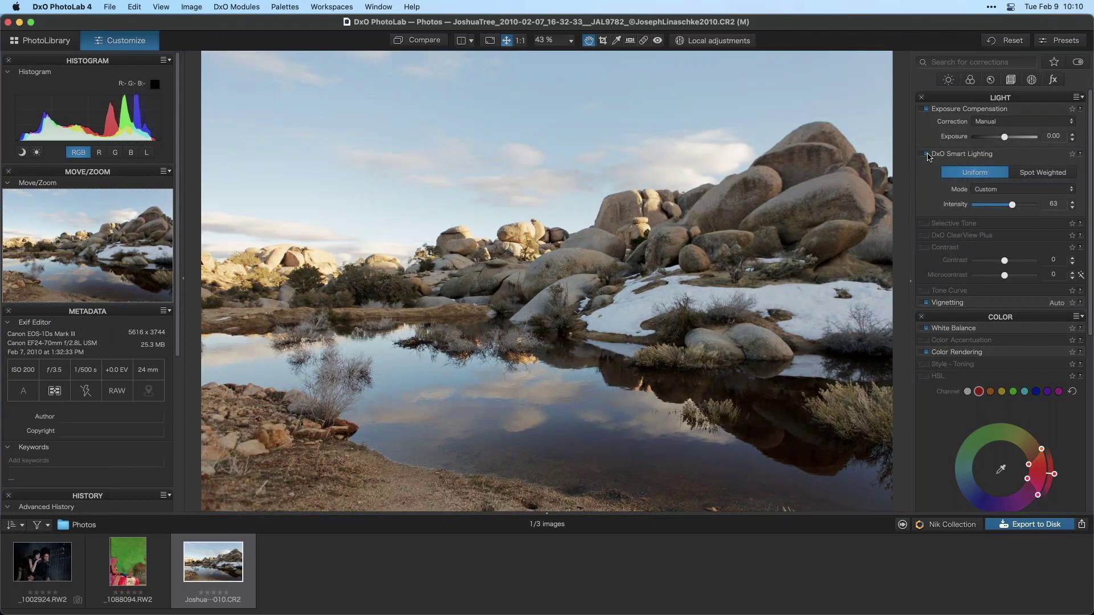
Step: Compare the photo with its uncorrected version, and toggle DxO Smart Lighting off and on to judge its effect
left_click(425, 44)
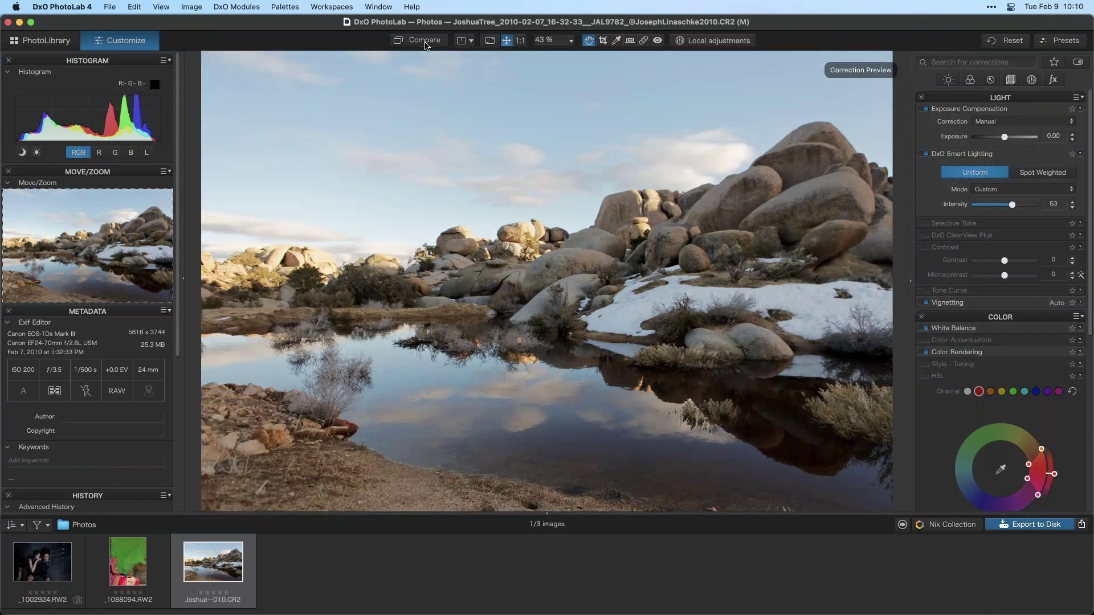
left_click(425, 41)
left_click(926, 155)
left_click(926, 155)
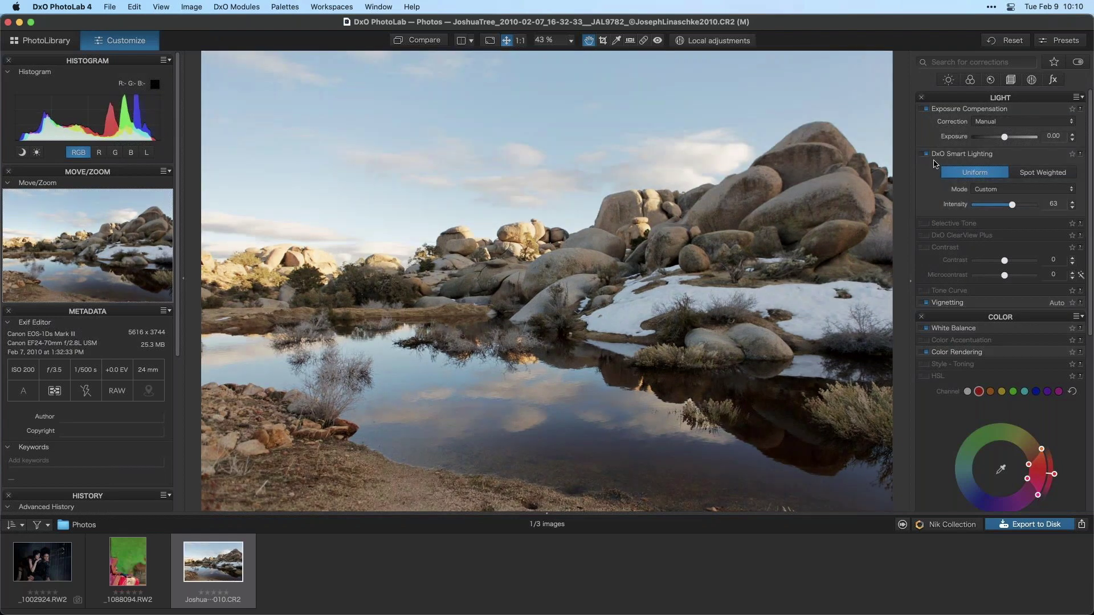
left_click(926, 154)
left_click(926, 155)
Step: Try DxO Smart Lighting at intensity 92, comparing it off and on, and settle on intensity 64
left_click_drag(1015, 205, 1031, 205)
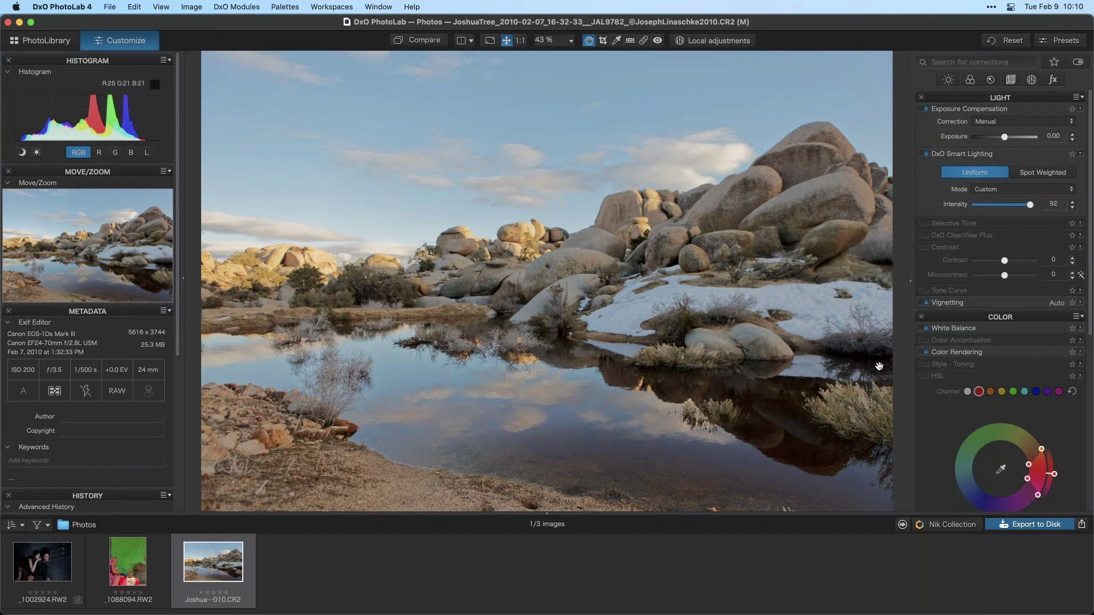
left_click(925, 156)
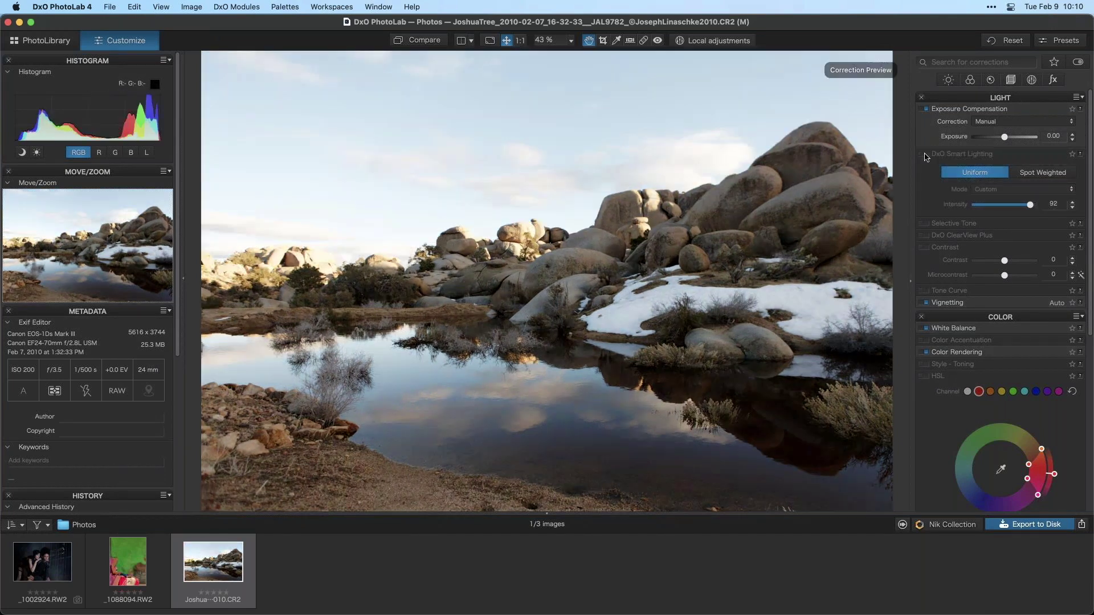
left_click(926, 156)
left_click(925, 156)
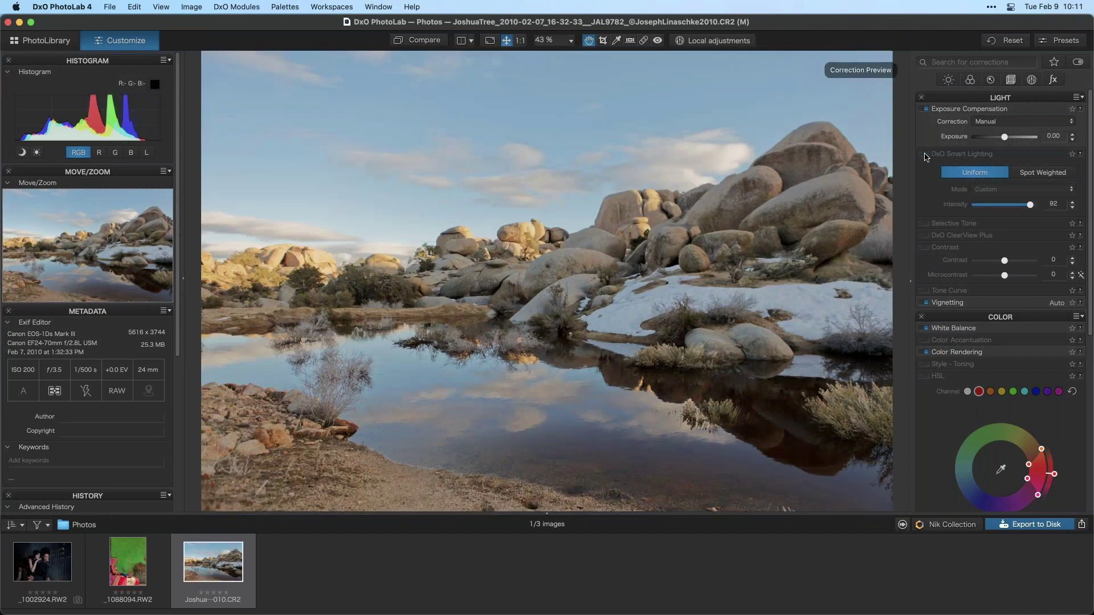
left_click(925, 157)
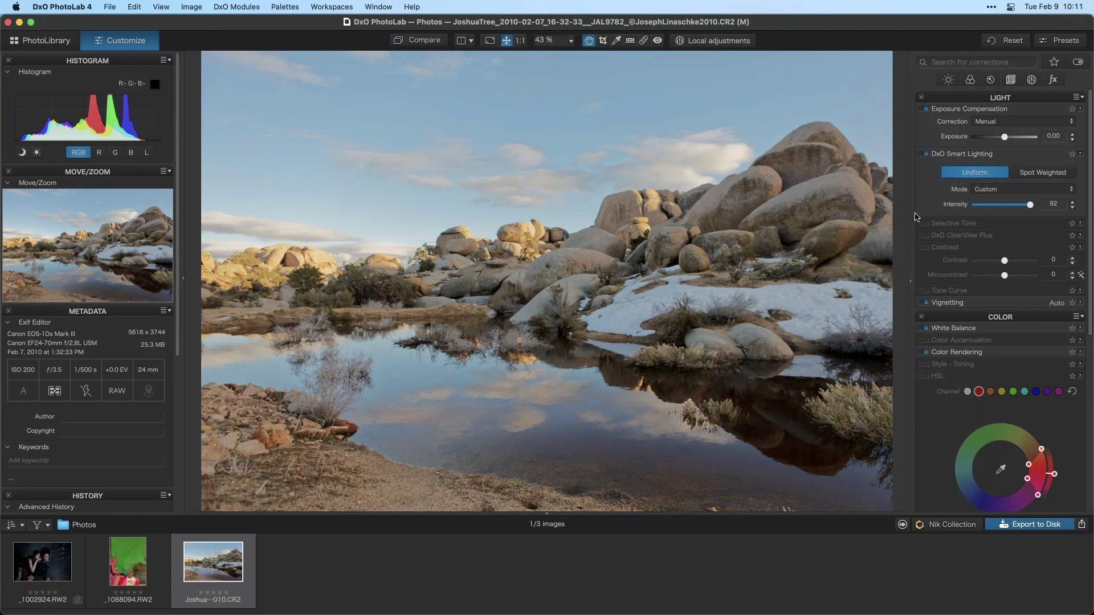
left_click_drag(1029, 205, 1013, 225)
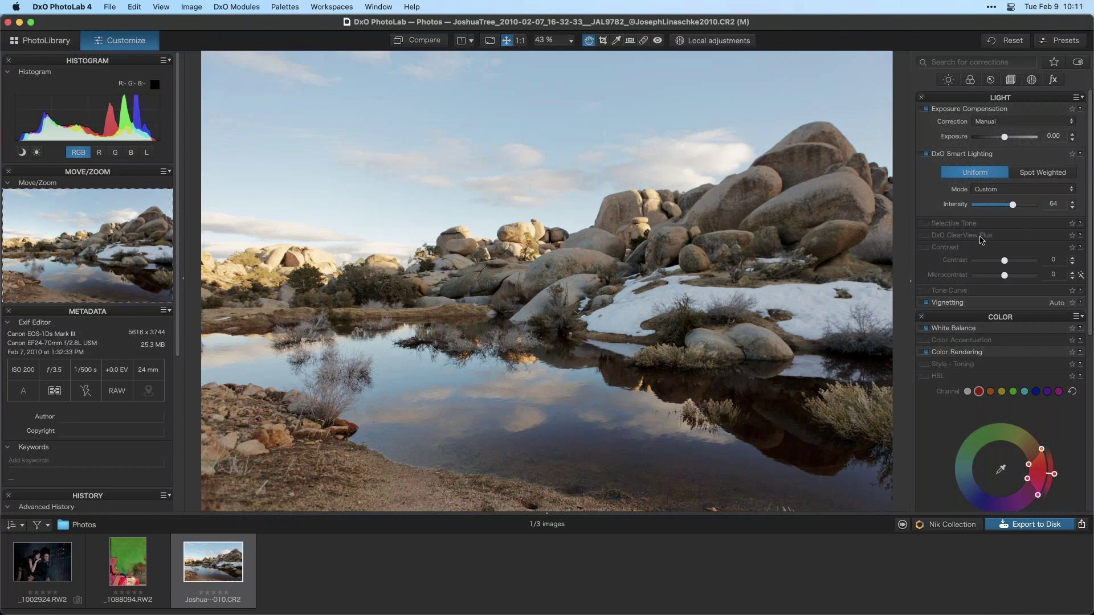
Step: Enable DxO ClearView Plus, try its intensity at 100, and settle on 34
left_click(924, 236)
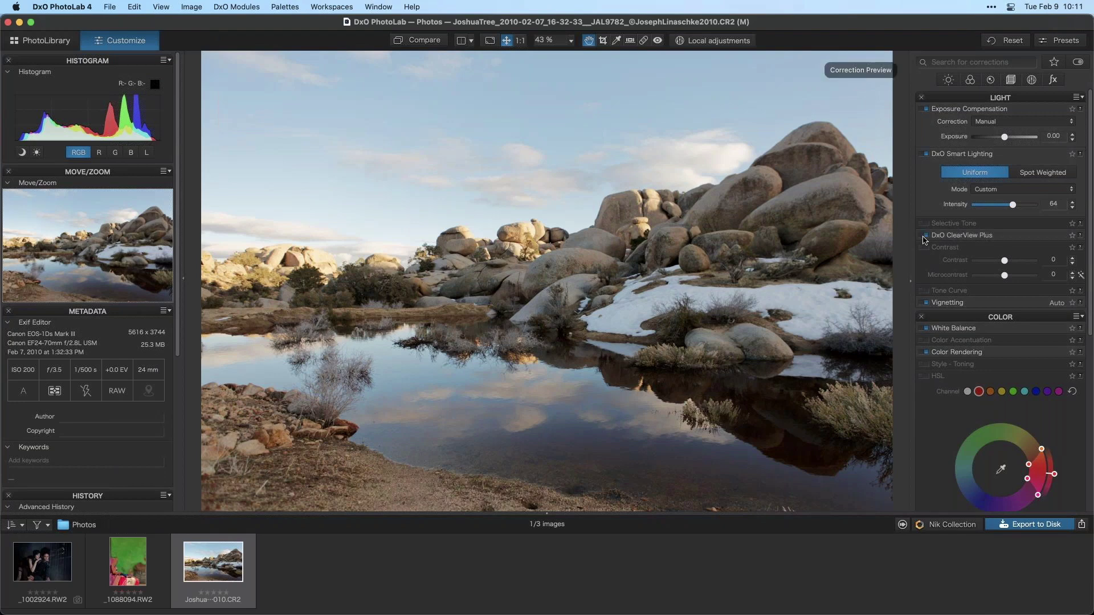
left_click(925, 235)
left_click(925, 236)
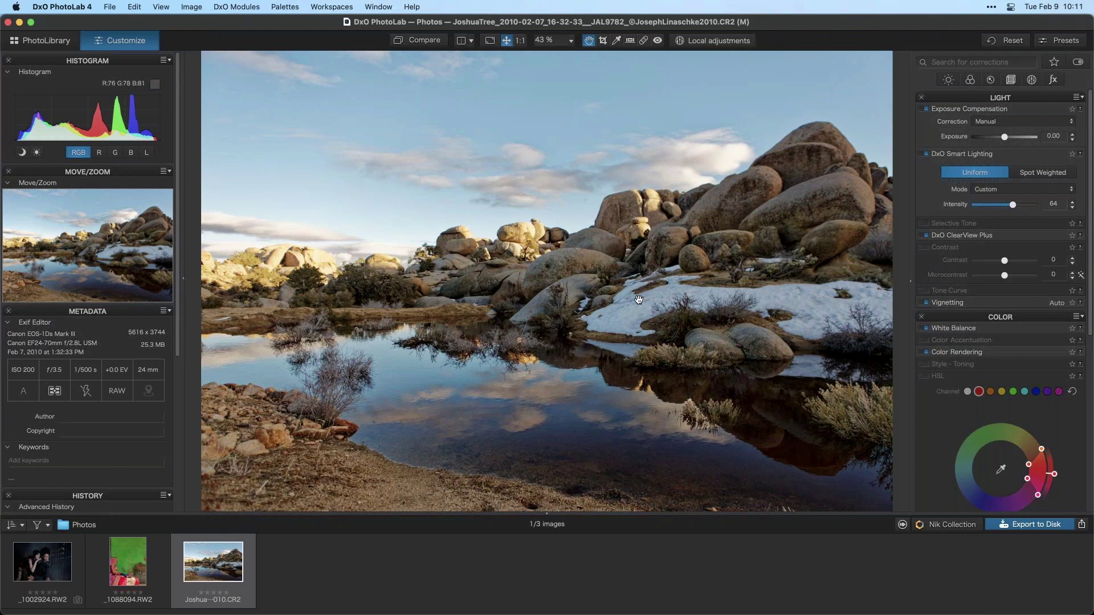
left_click(996, 238)
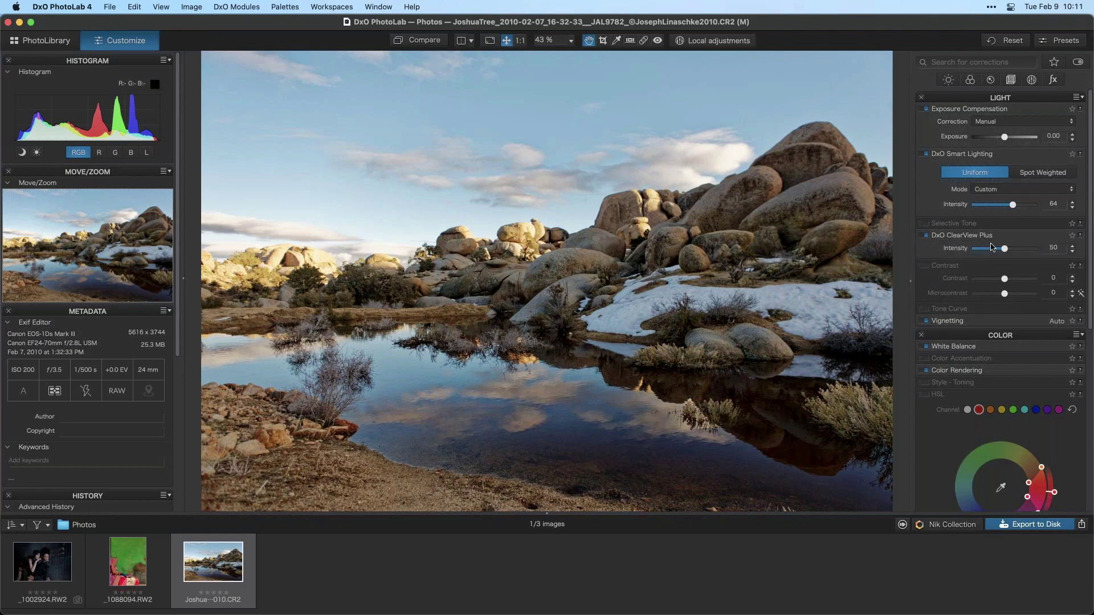
left_click_drag(1006, 250, 1035, 249)
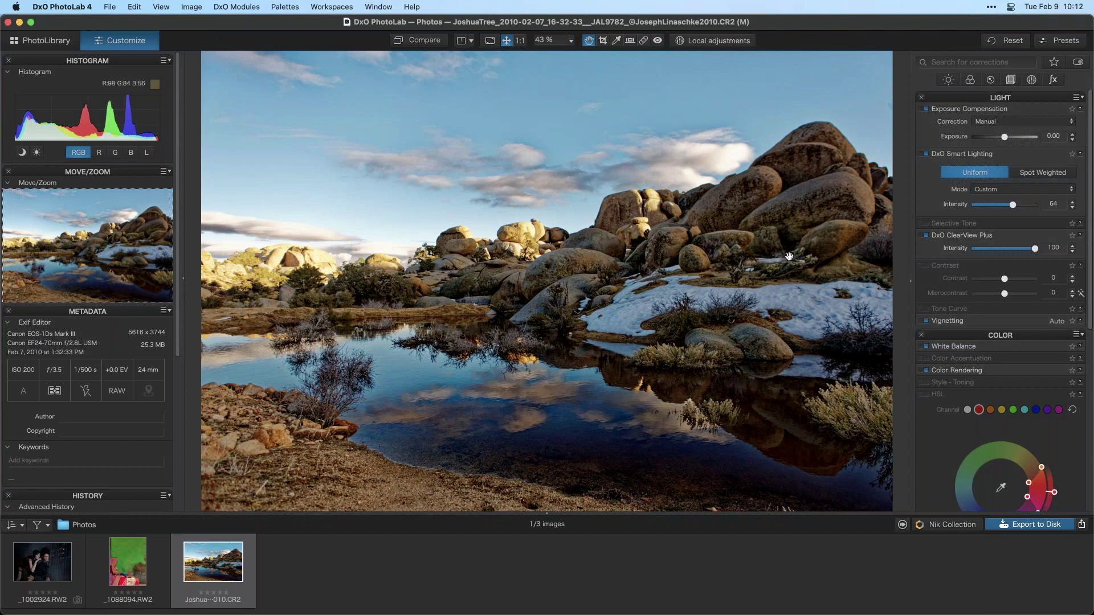
left_click_drag(1026, 251, 994, 253)
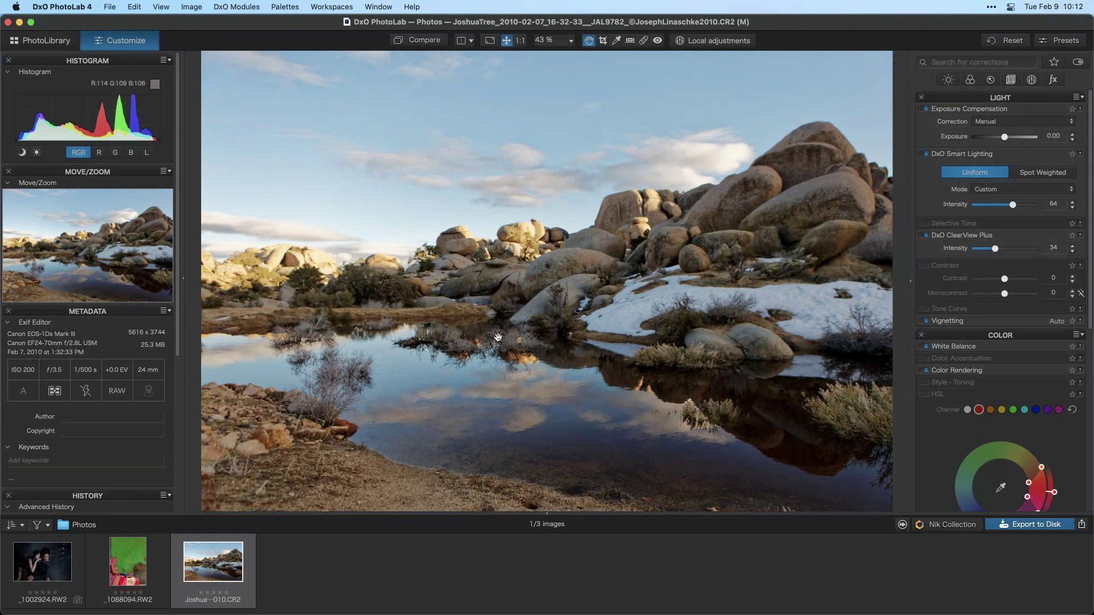
Step: Toggle DxO ClearView Plus off and on to compare its effect on the landscape
left_click(925, 236)
left_click(925, 235)
left_click(926, 235)
left_click(925, 236)
Step: Set the exposure compensation to 0.37 and compare the photo with its uncorrected version
left_click_drag(1005, 137, 1007, 137)
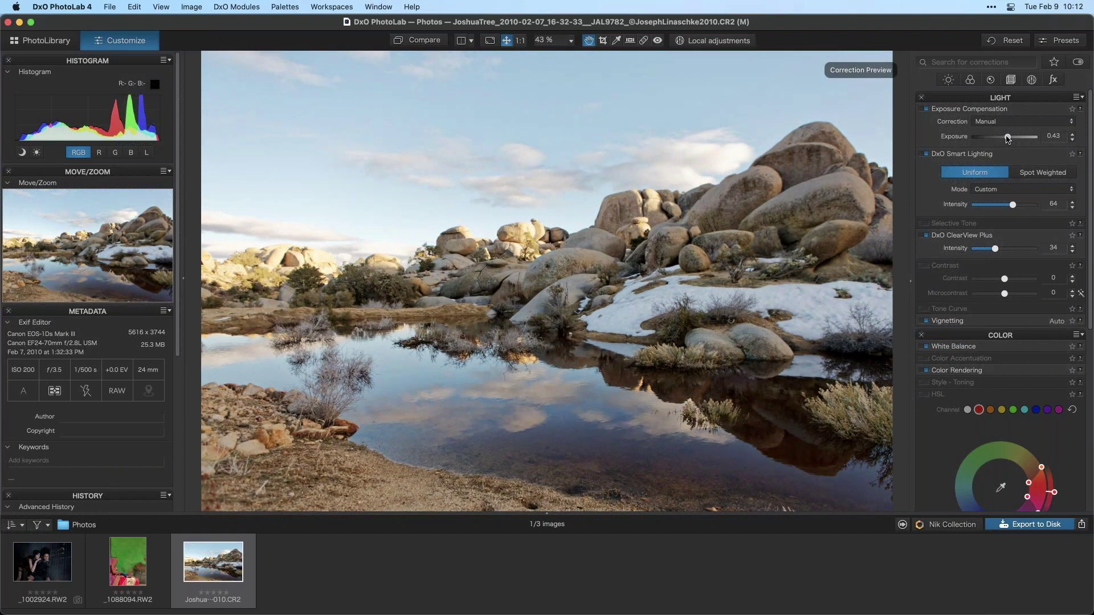
left_click_drag(1007, 139, 1006, 139)
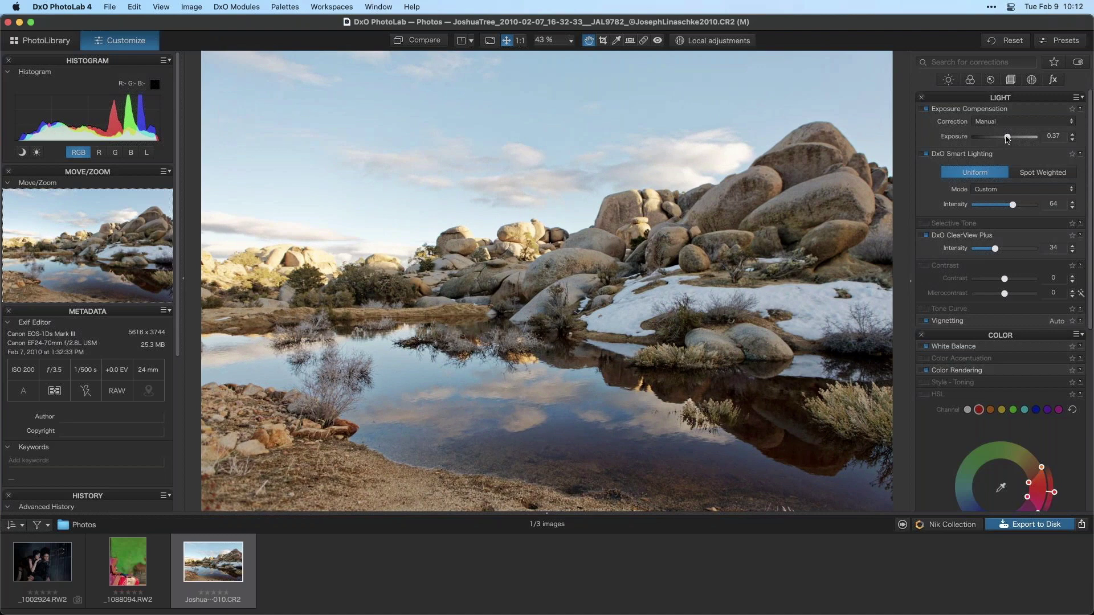
left_click(405, 39)
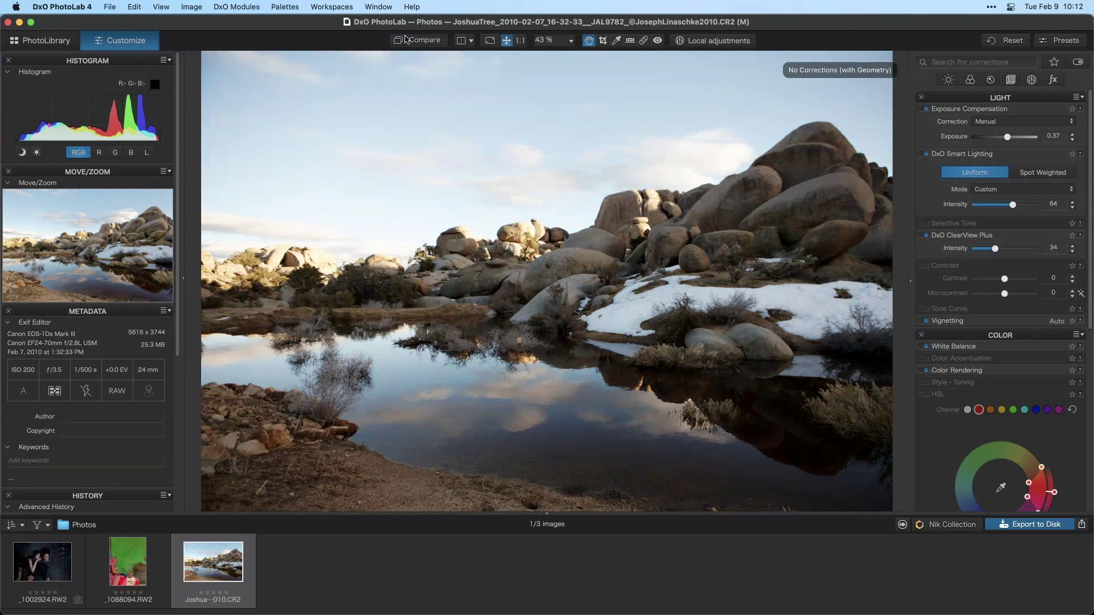
left_click(406, 39)
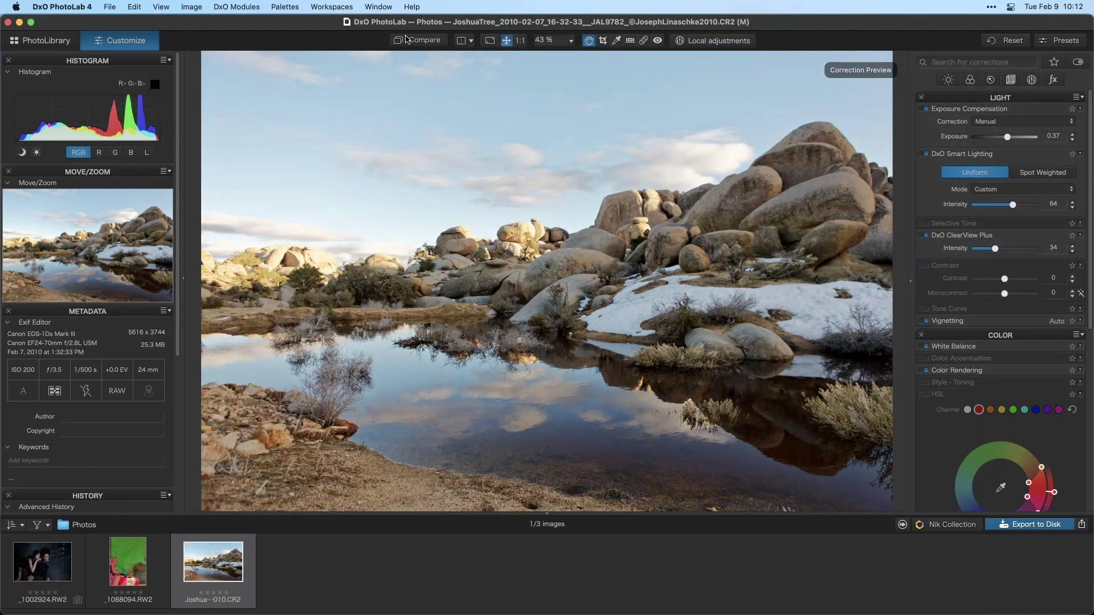
left_click(405, 39)
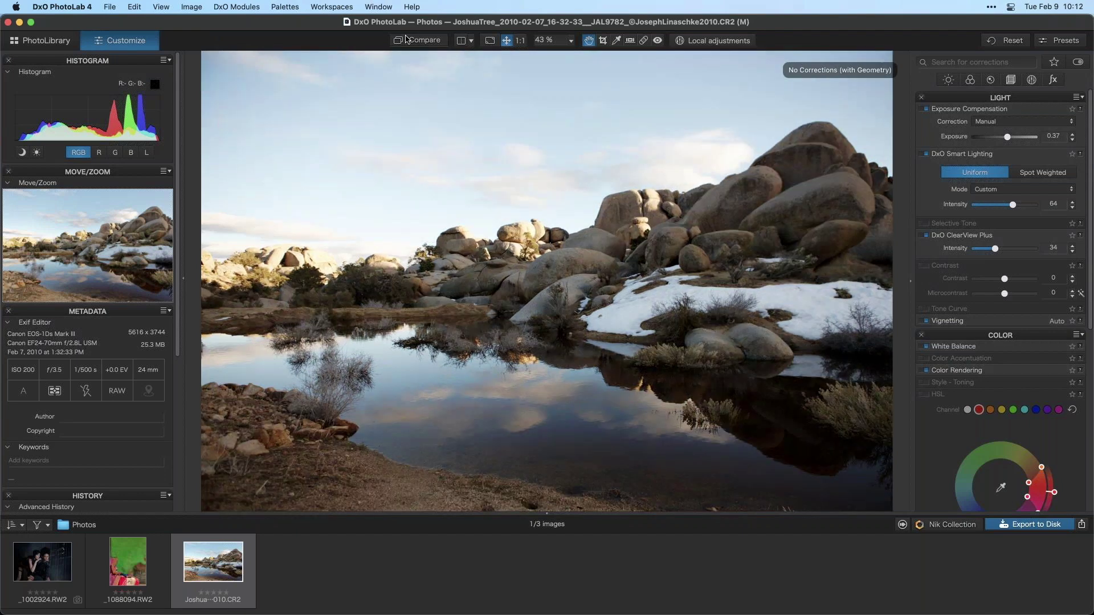
left_click(405, 39)
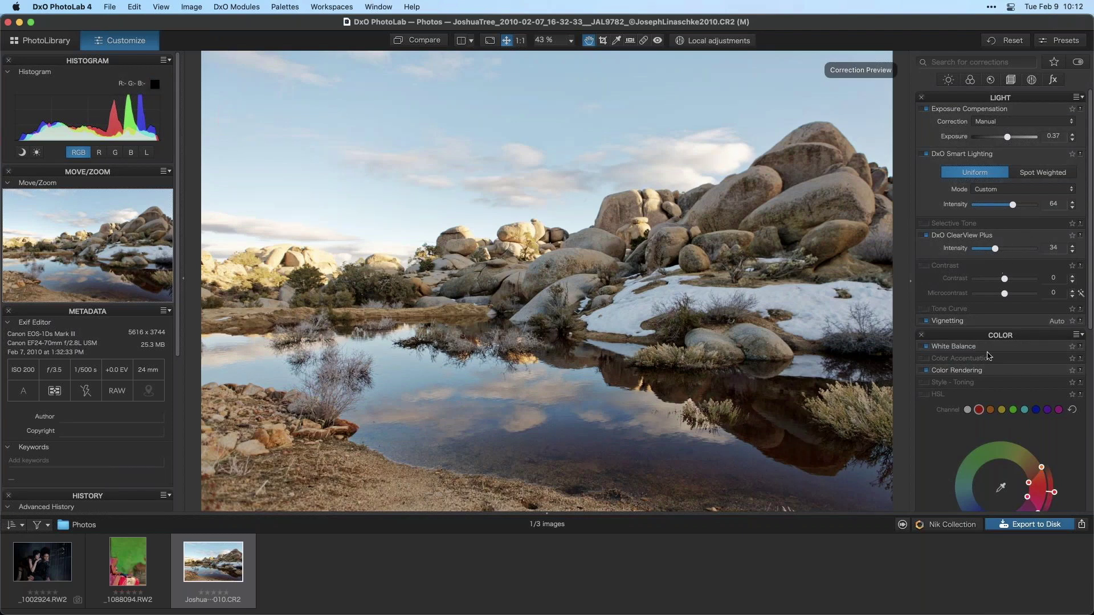
Step: Try Selective Tone with Shadows at 44, reset the shadows, and switch the correction off
scroll(989, 294, "down", 2)
scroll(969, 171, "up", 2)
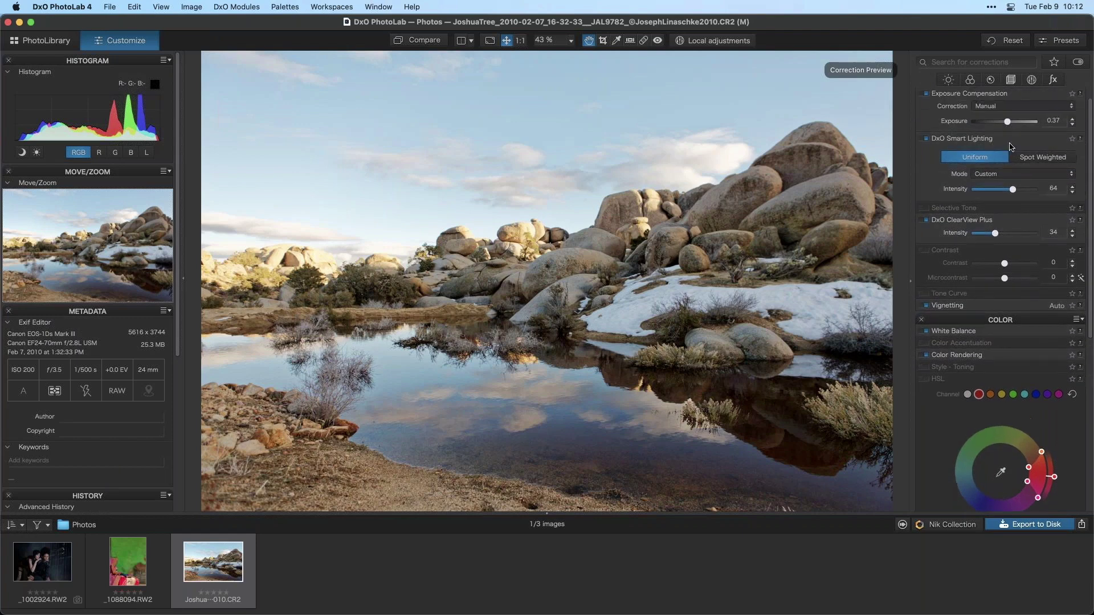
left_click(946, 79)
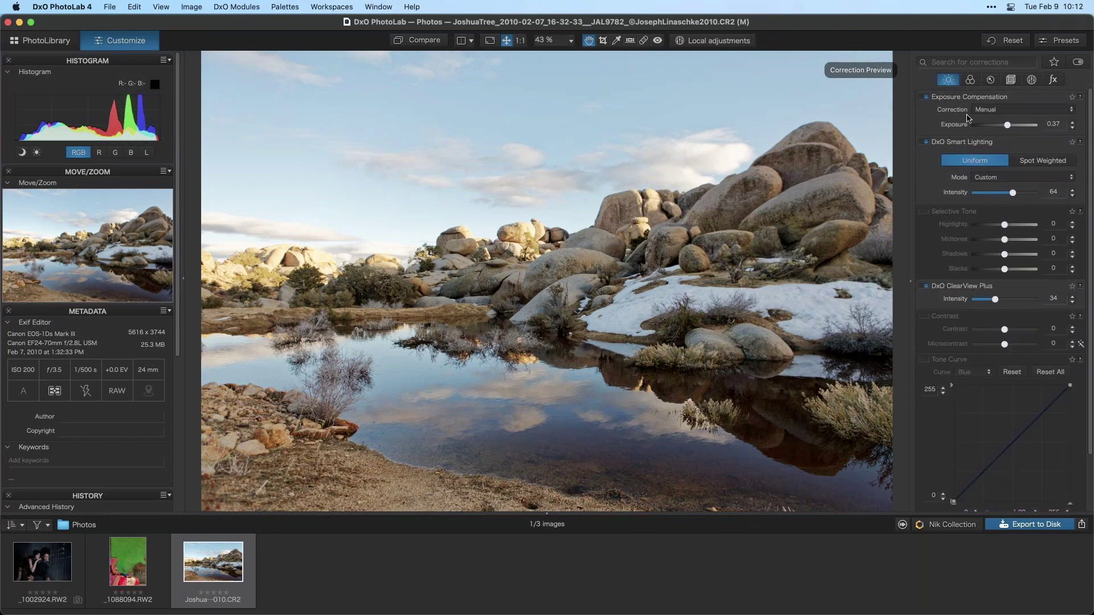
left_click(925, 212)
left_click_drag(1005, 255, 1017, 257)
double_click(1016, 257)
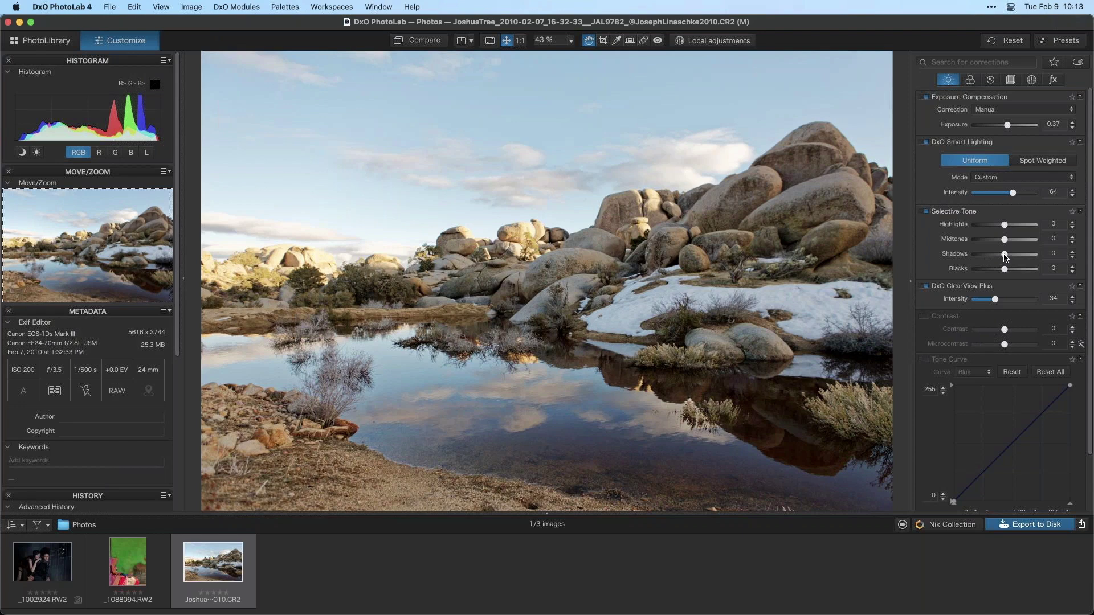
left_click_drag(1008, 257, 1022, 257)
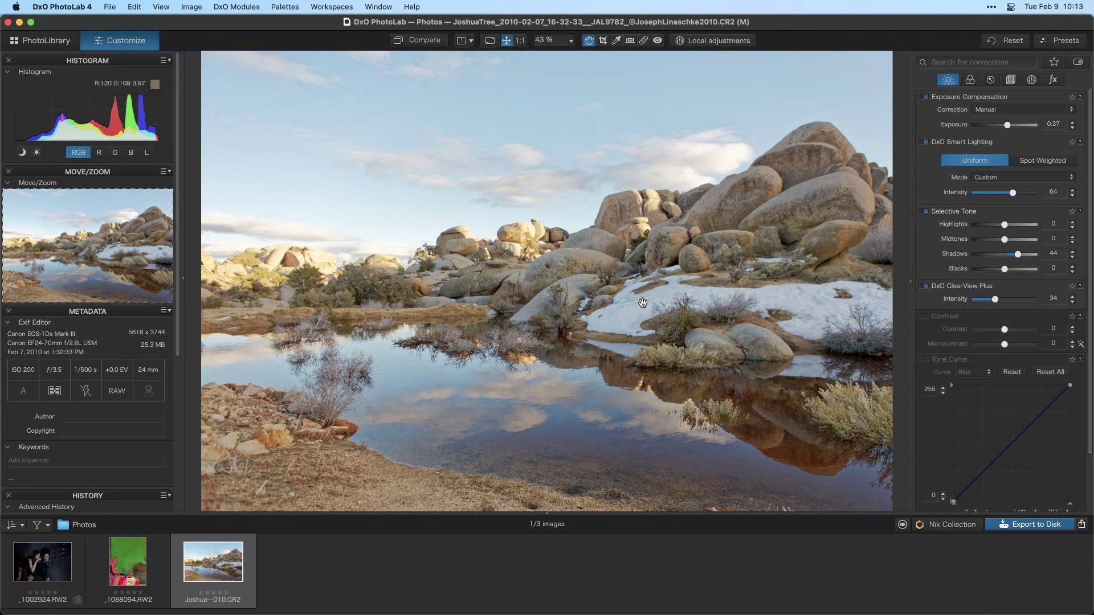
double_click(1017, 254)
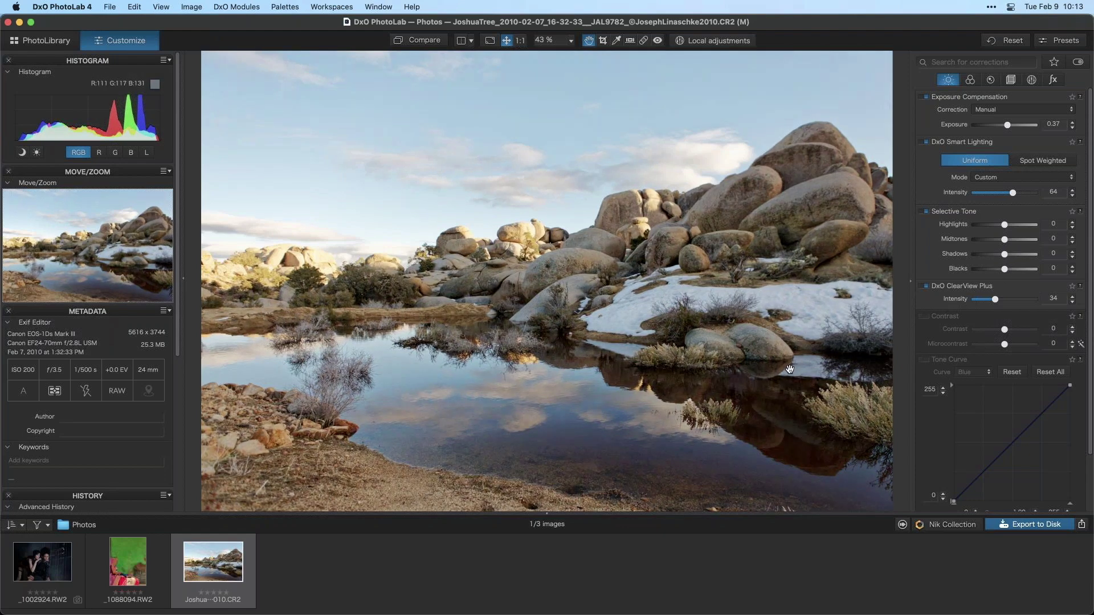
left_click(925, 212)
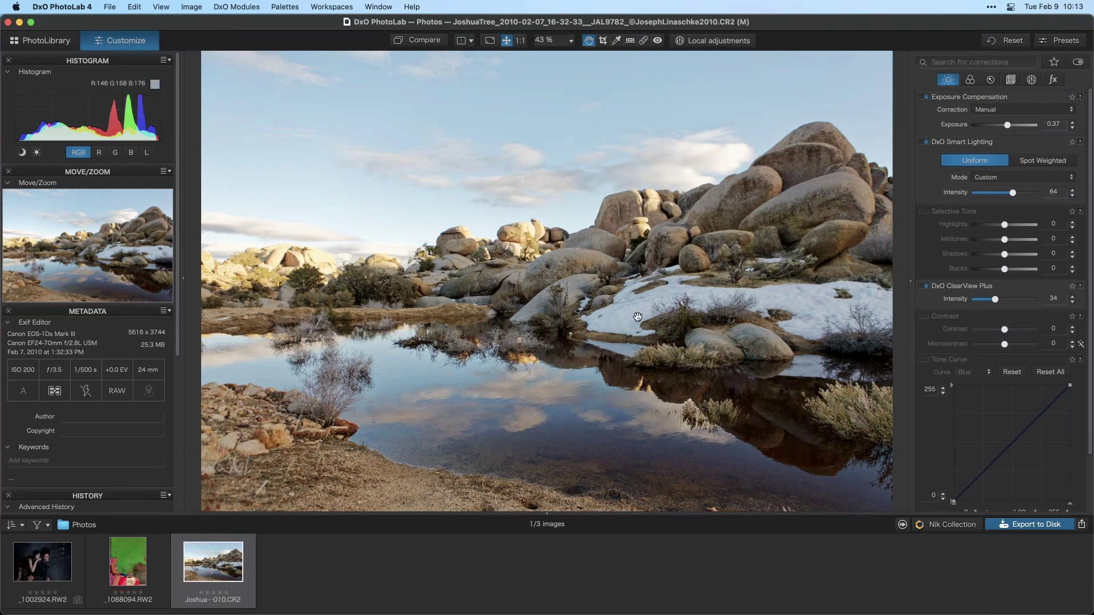
Step: Look through the detail and color corrections, visit the photo library, and return to customizing the Joshua Tree photo
left_click(990, 79)
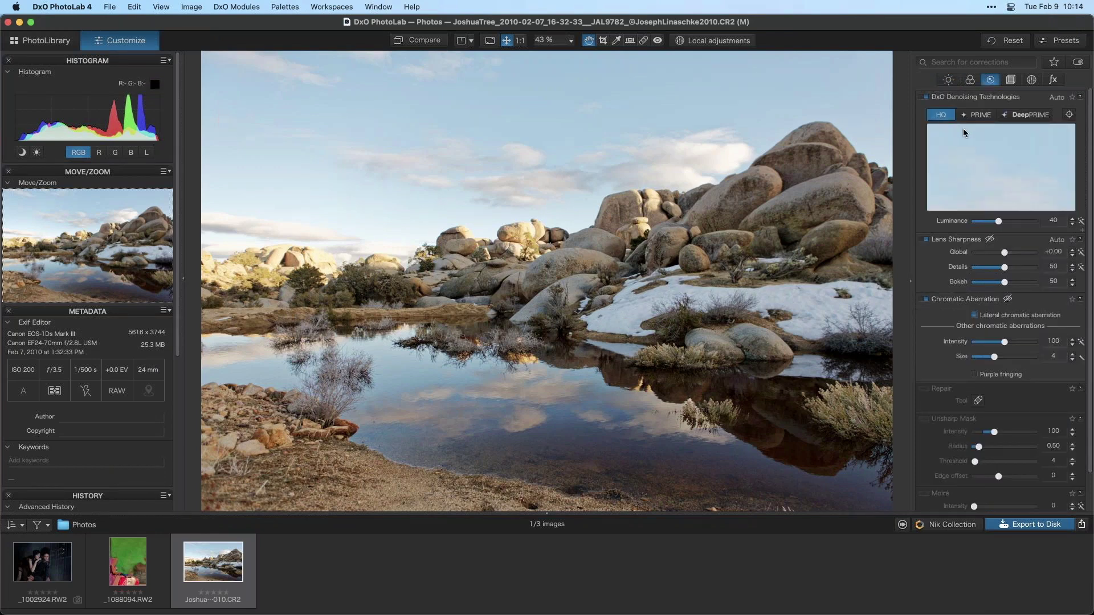
left_click(970, 79)
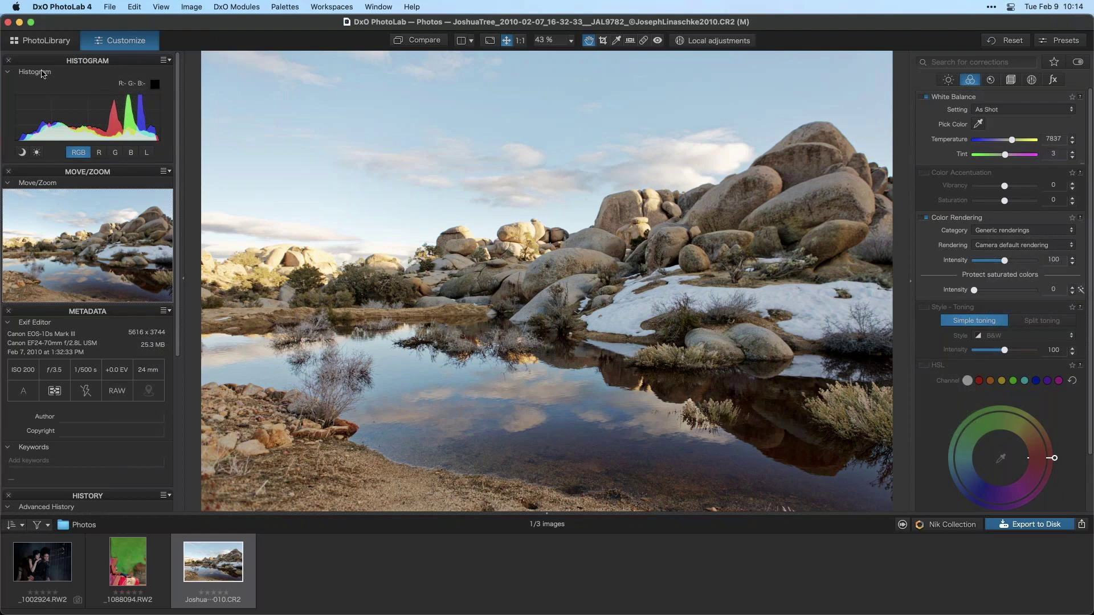
left_click(36, 48)
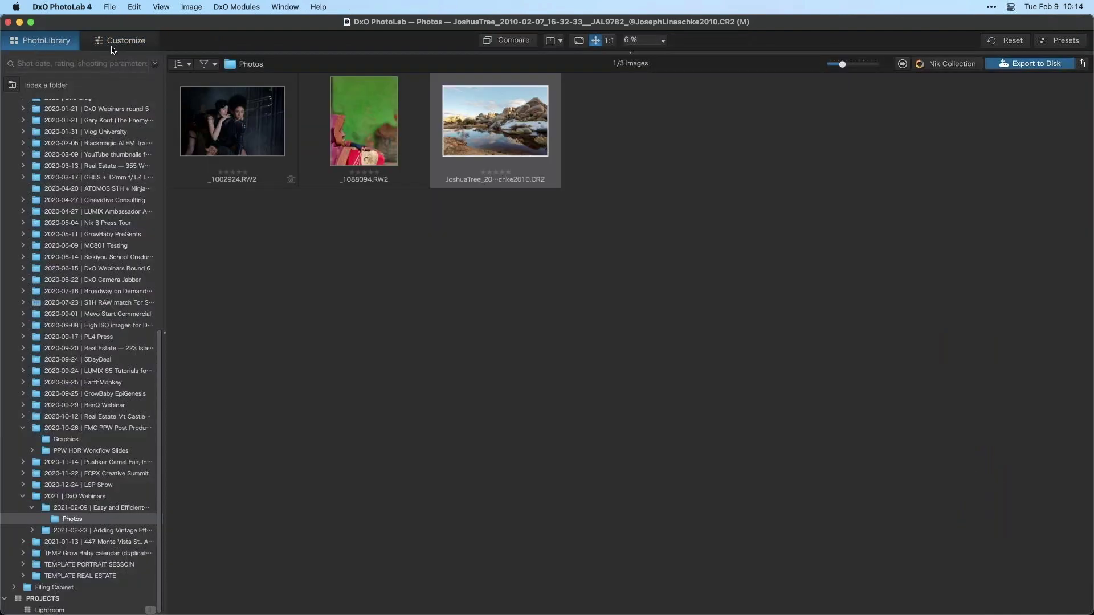
left_click(126, 40)
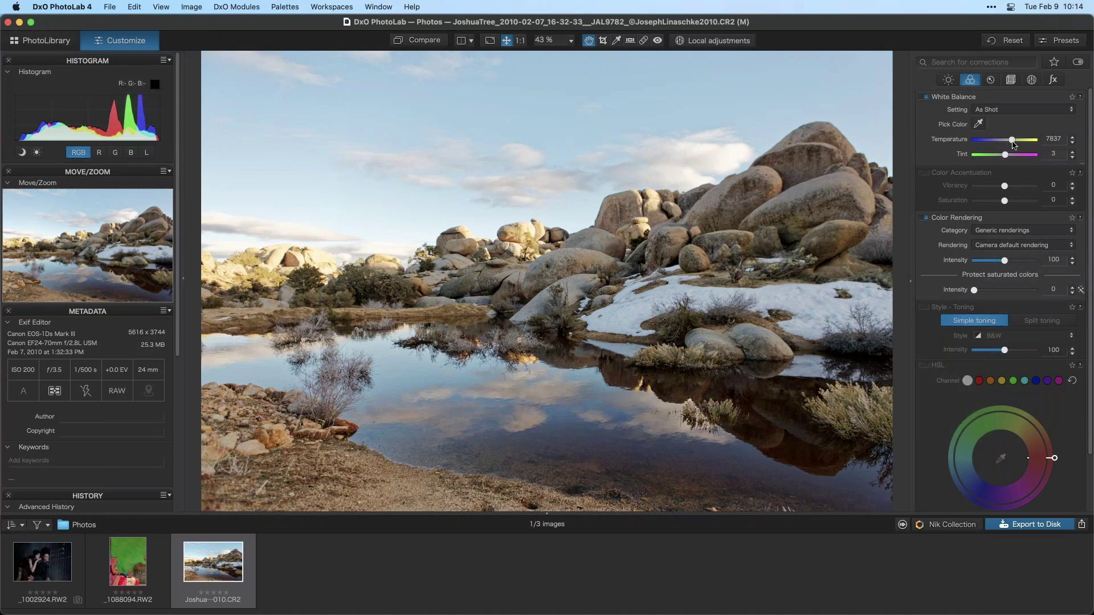
Step: Try the Daylight and Cloudy white balance settings, and return to As Shot
left_click(1011, 111)
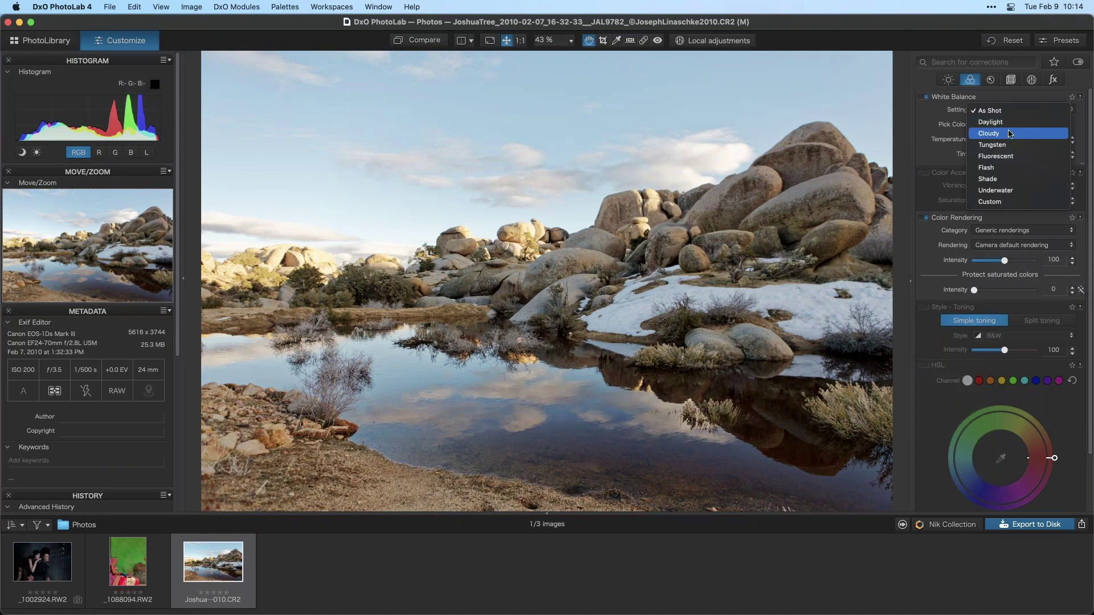
left_click(1012, 126)
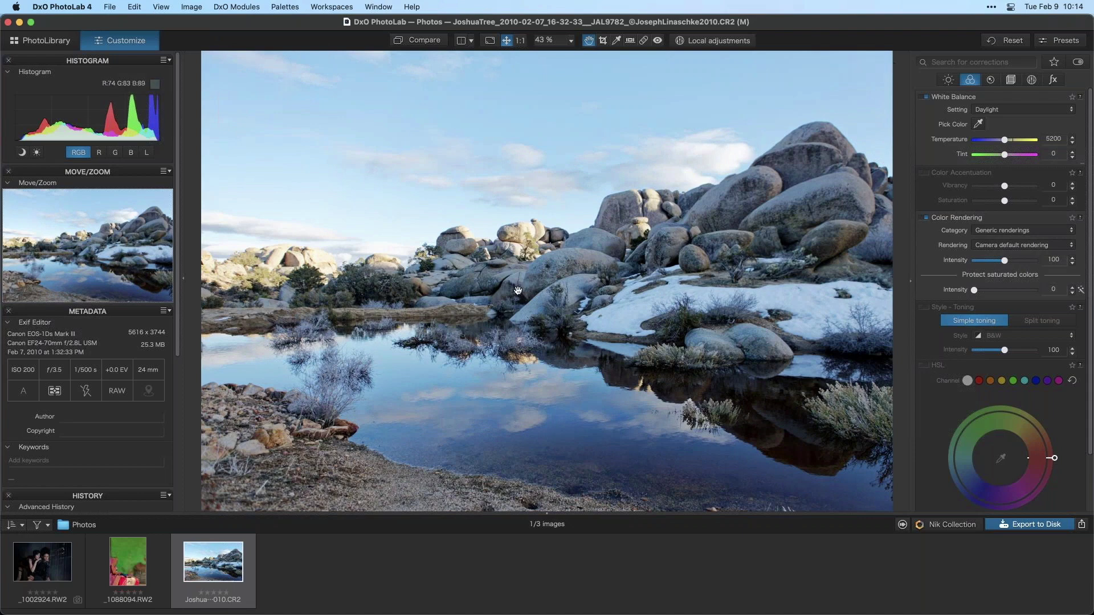
left_click(991, 110)
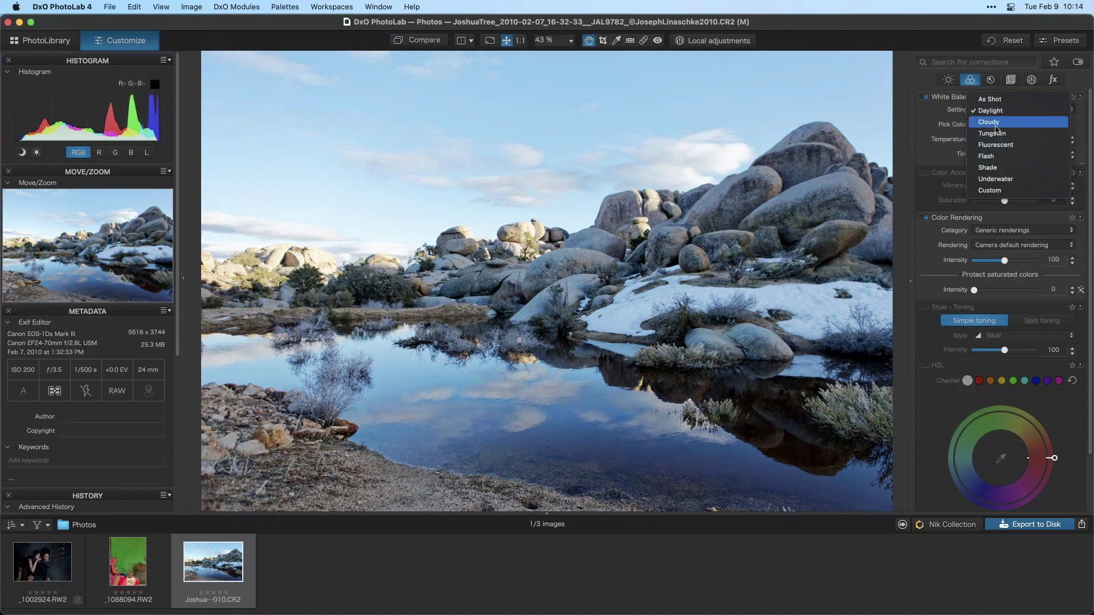
left_click(994, 124)
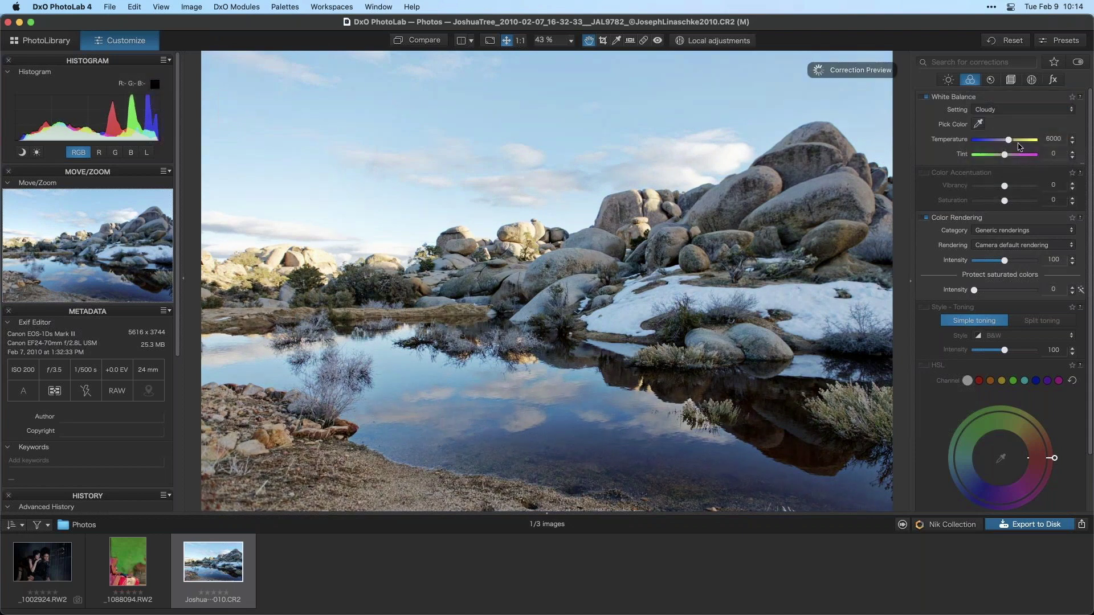
left_click(1006, 109)
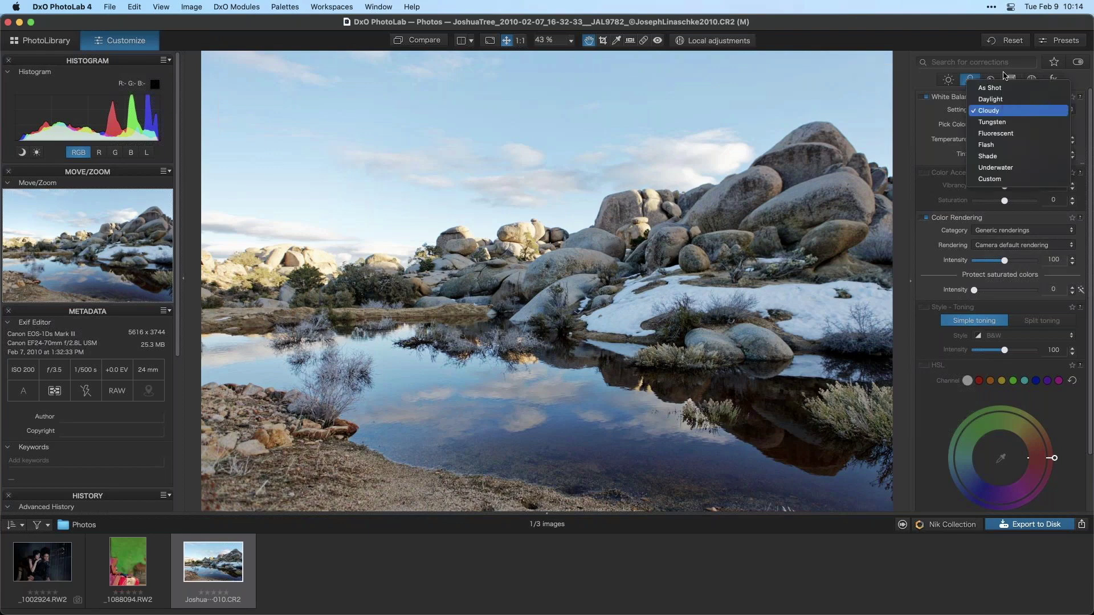
left_click(1005, 88)
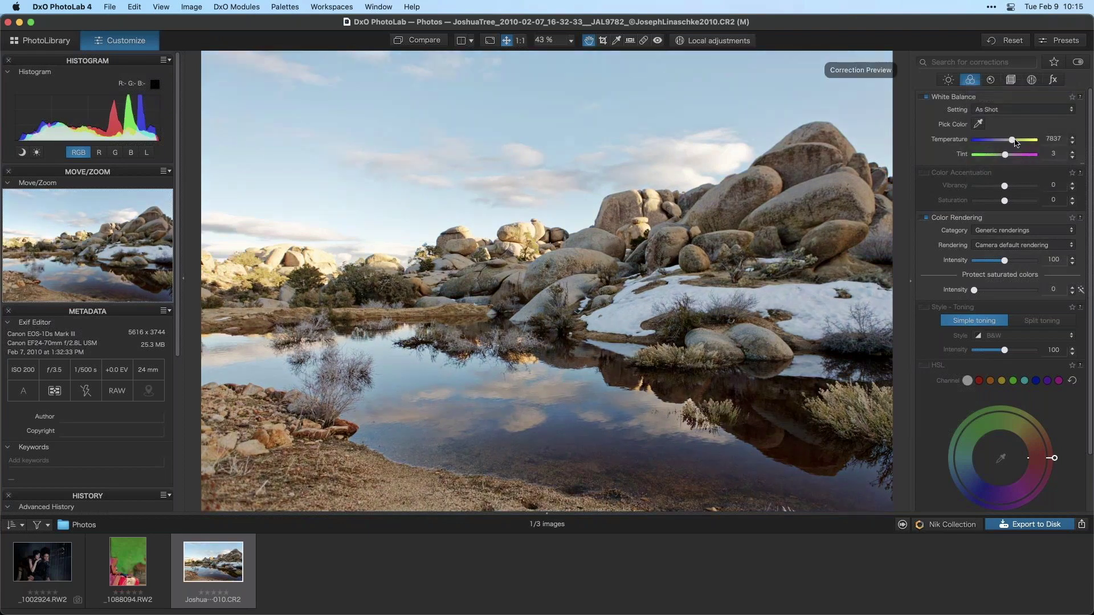
Step: Warm the white balance by setting the temperature to 8781
mouse_move(1013, 142)
left_mouse_down()
mouse_move(1044, 145)
mouse_move(1014, 143)
left_mouse_up()
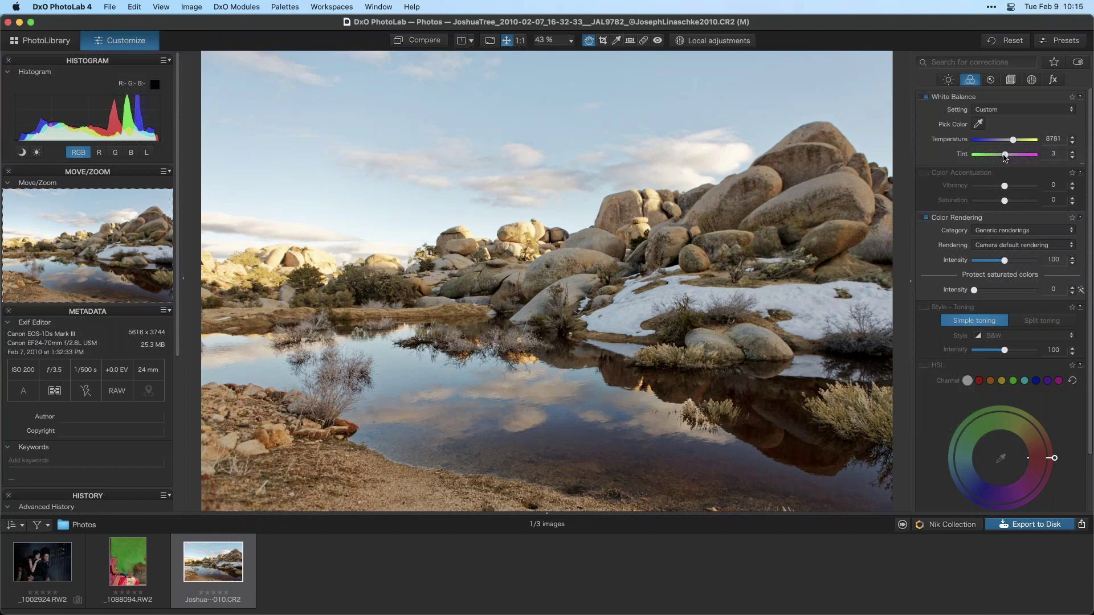
Step: Switch the white balance correction off and back on to compare the photo with and without it
left_click(925, 97)
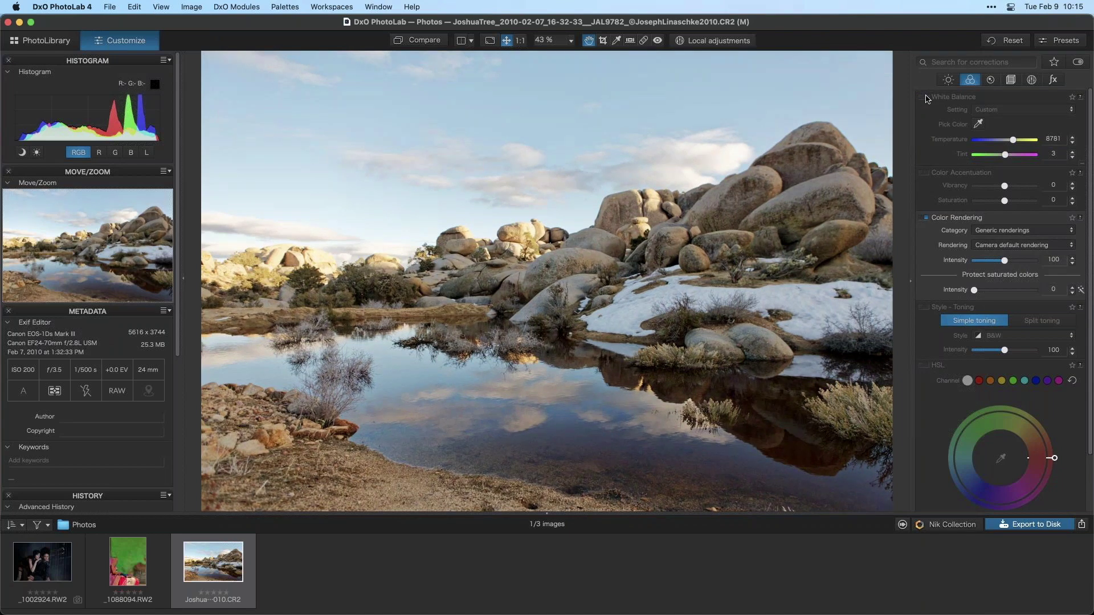
left_click(925, 97)
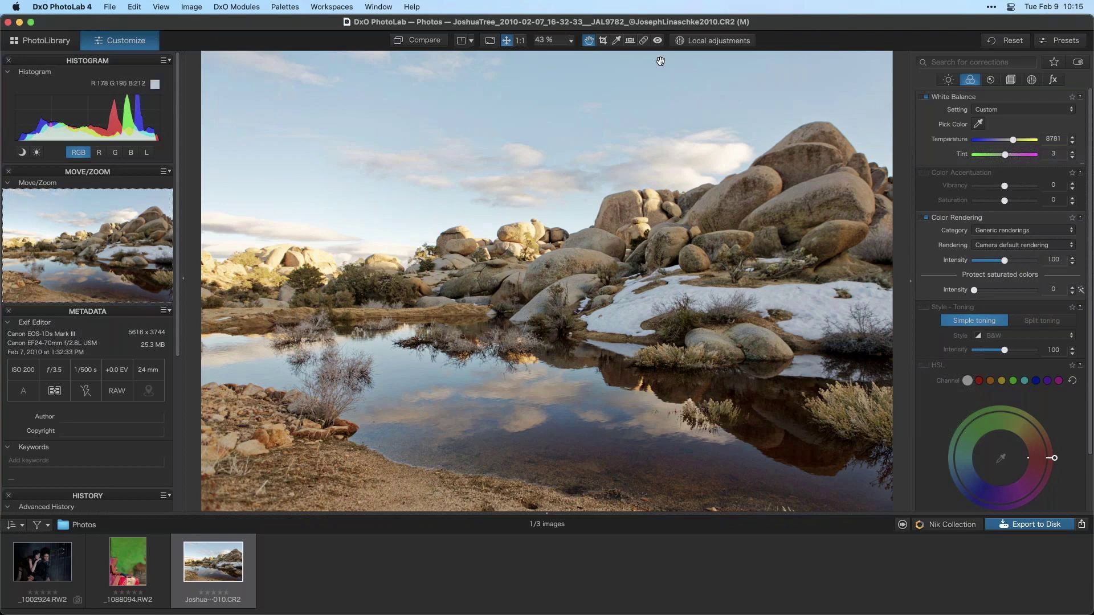
Step: Crop the photo with the Unconstrained aspect ratio, trimming a narrow strip off its lower edge
left_click(603, 41)
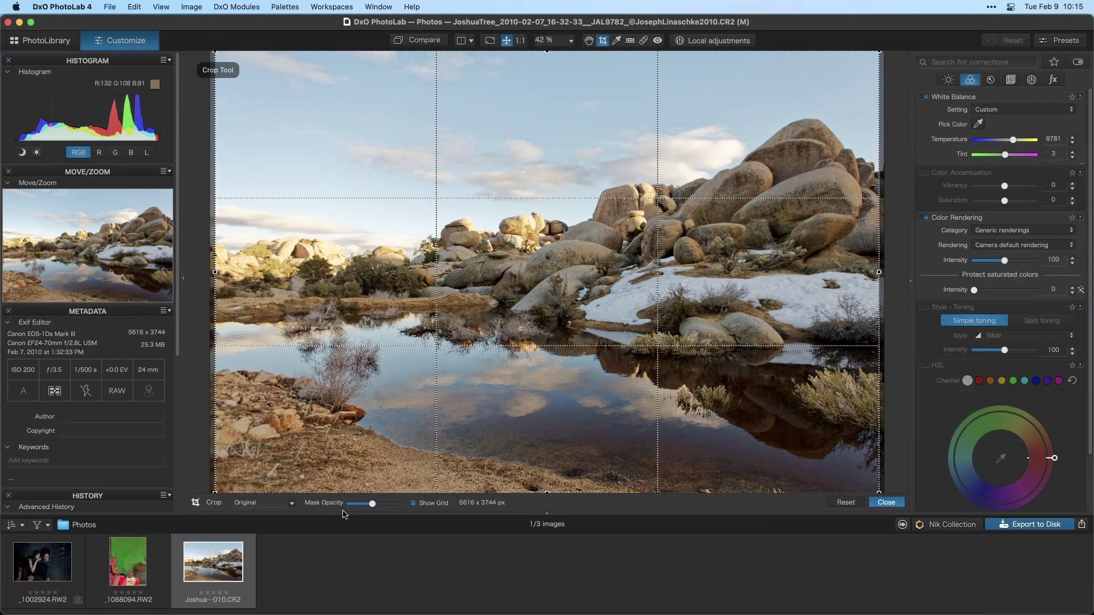
left_click(292, 504)
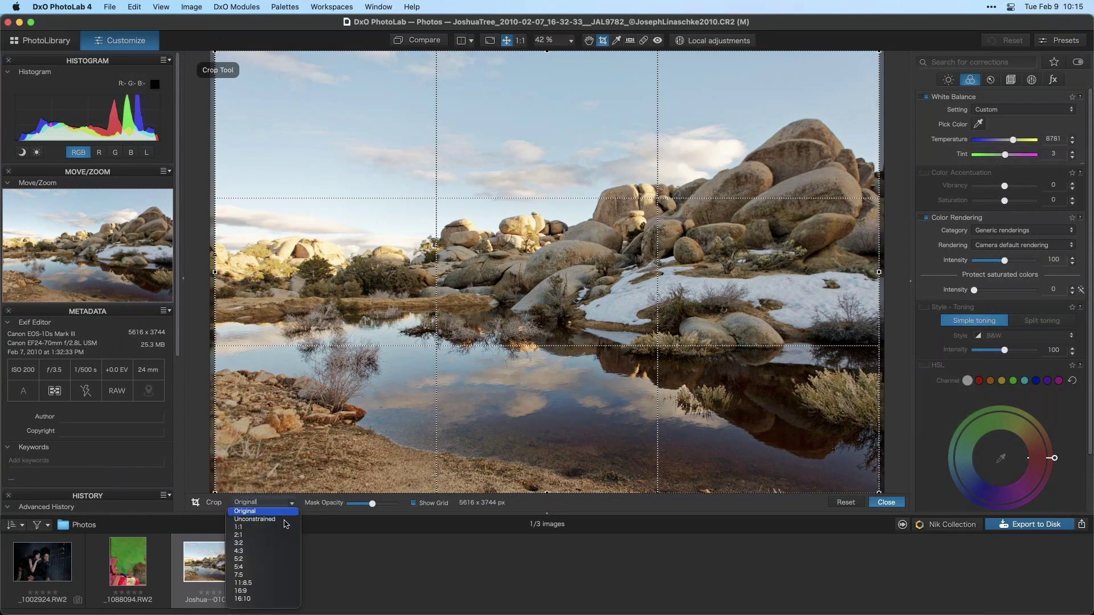
left_click(270, 511)
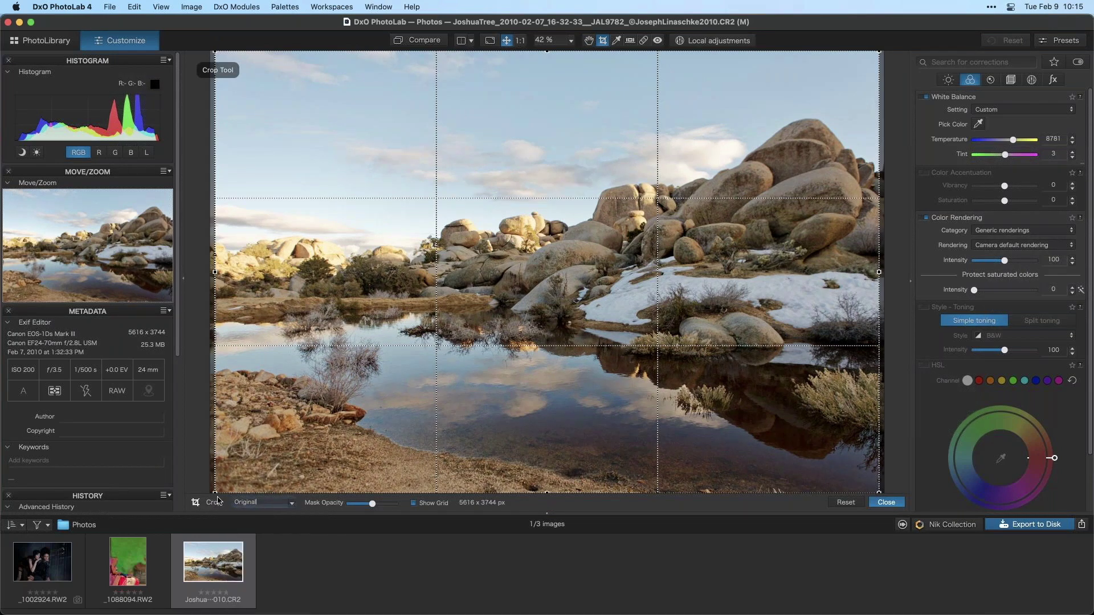
mouse_move(229, 483)
left_mouse_down()
mouse_move(274, 450)
mouse_move(250, 459)
mouse_move(242, 434)
mouse_move(215, 494)
left_mouse_up()
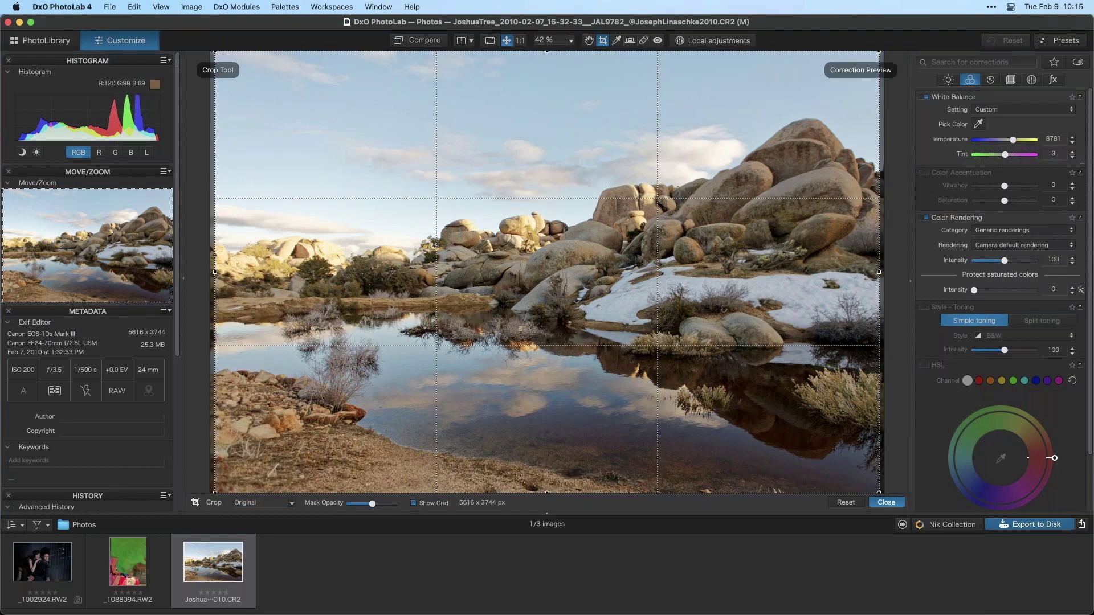
left_click(291, 503)
left_click(281, 520)
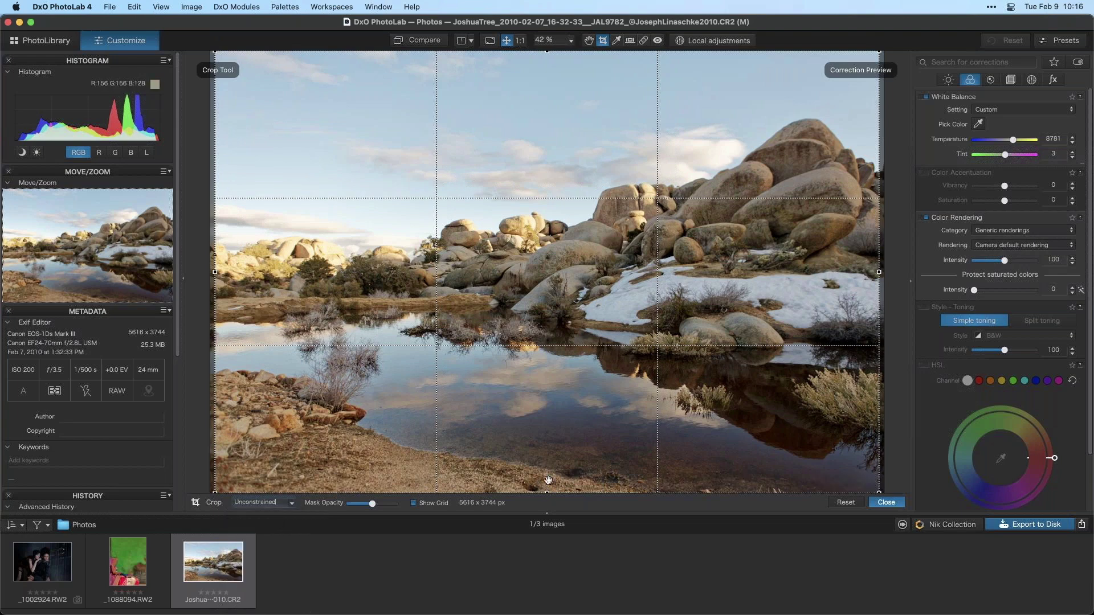
left_click_drag(547, 487, 548, 474)
left_click(897, 504)
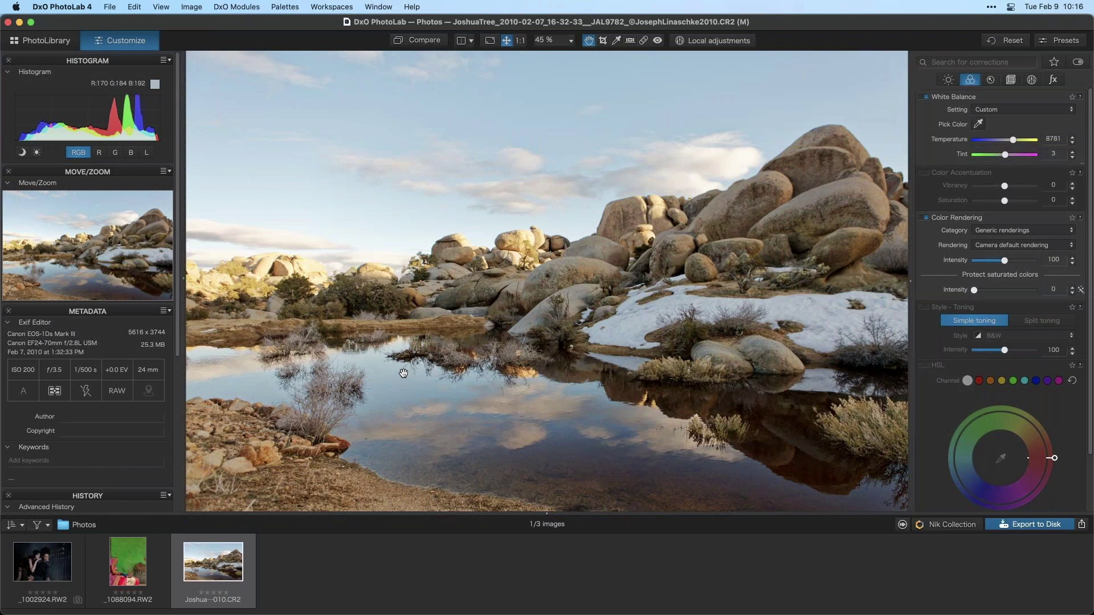
Step: Open the cropped photo in Silver Efex Pro 2 from the Nik Collection and enlarge the plugin window
left_click(952, 525)
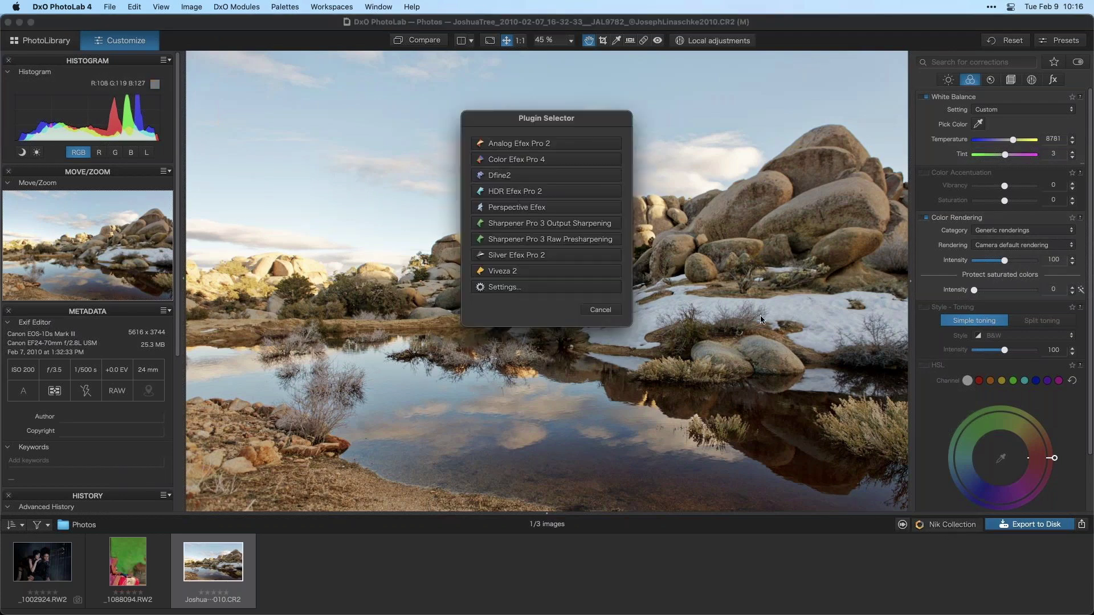
left_click(538, 271)
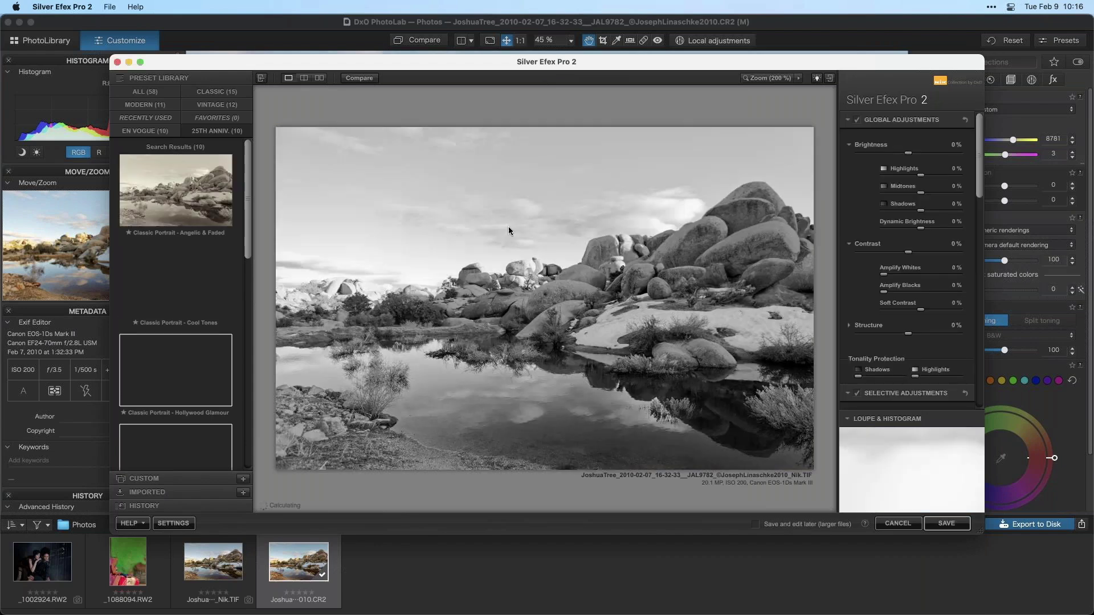
left_click(140, 62)
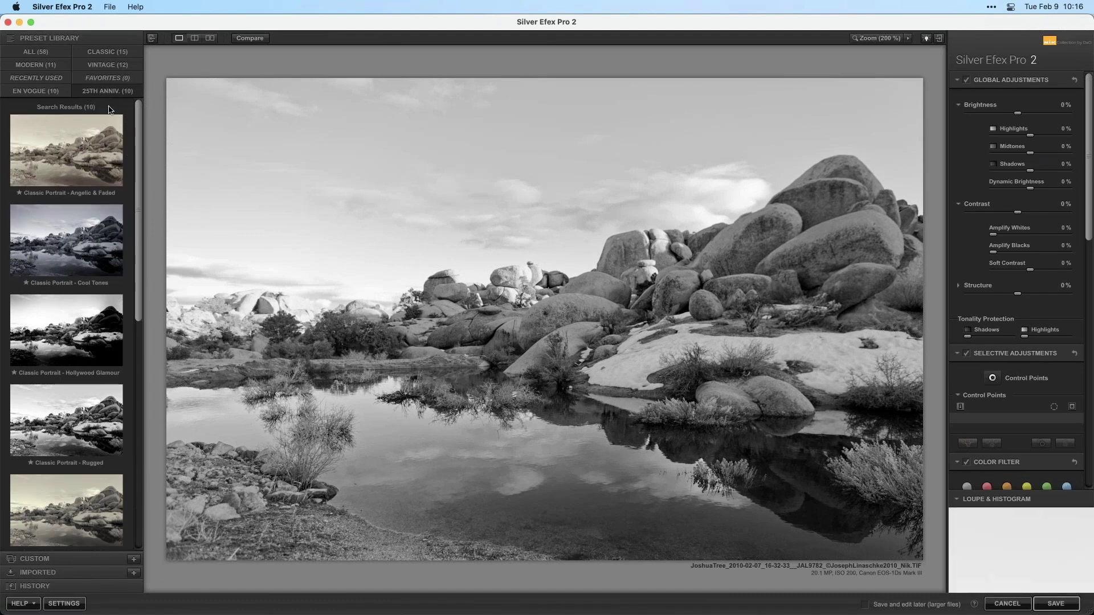
Step: Show all presets in the preset library and try 047 Sun Bleached on the photo
mouse_move(140, 137)
left_mouse_down()
mouse_move(132, 251)
mouse_move(139, 117)
left_mouse_up()
left_click(32, 52)
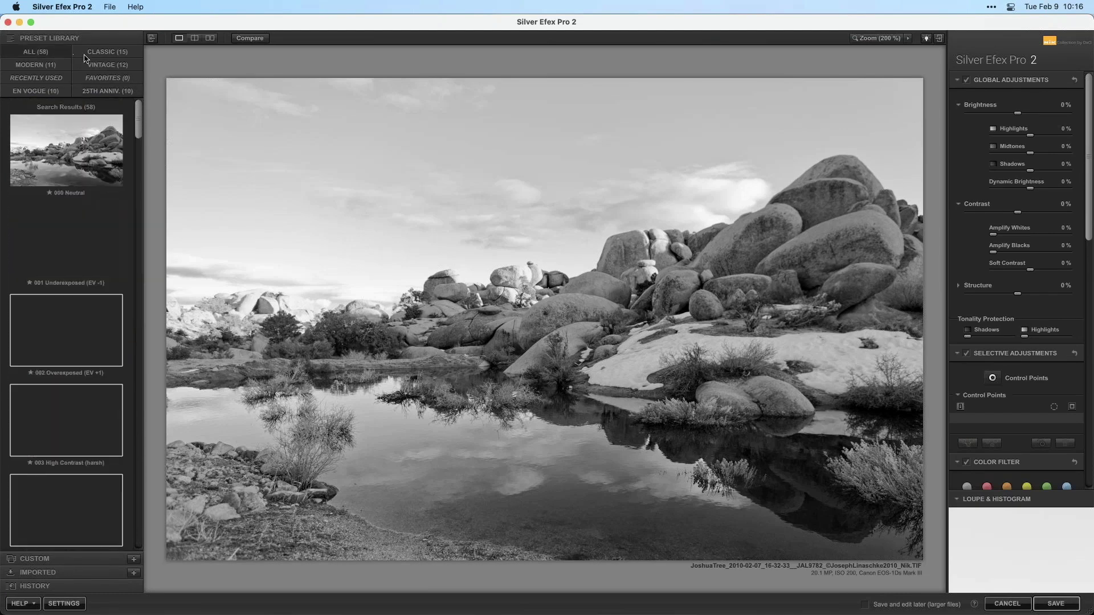
left_click_drag(139, 120, 133, 514)
scroll(133, 501, "up", 6)
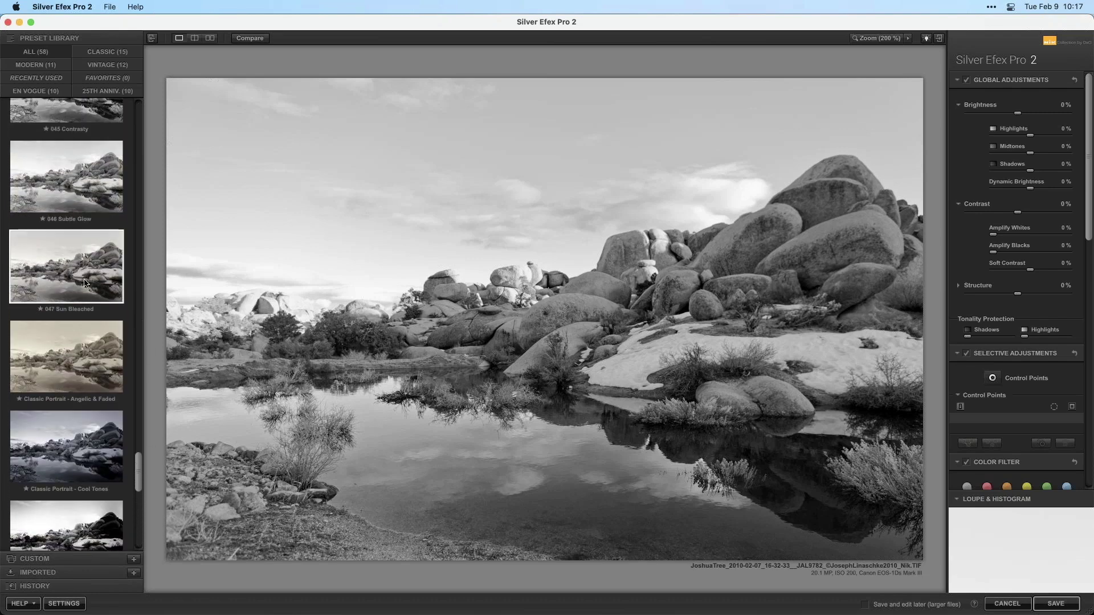
left_click(87, 273)
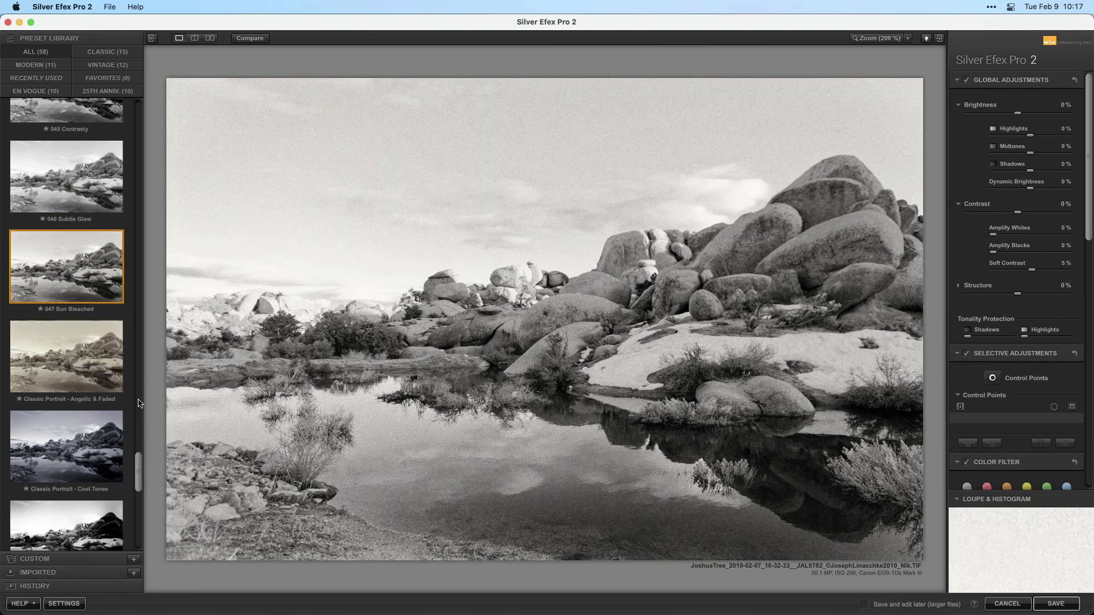
Step: Try an earlier preset from the complete list, followed by 036 Antique Plate II
left_click_drag(142, 470, 138, 431)
left_click(77, 295)
left_click_drag(138, 430, 143, 377)
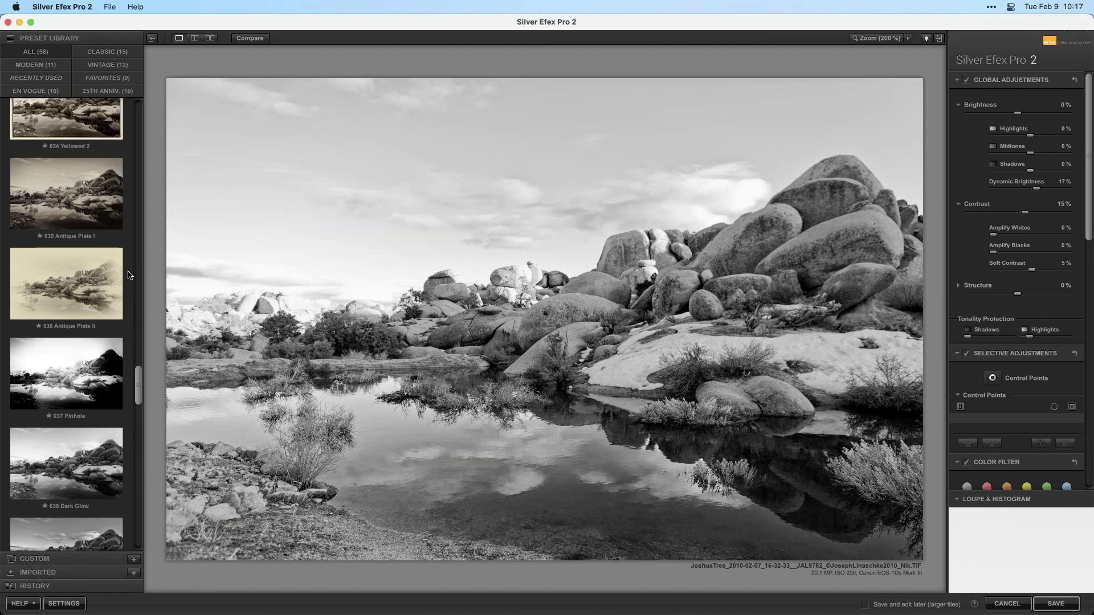
left_click(88, 301)
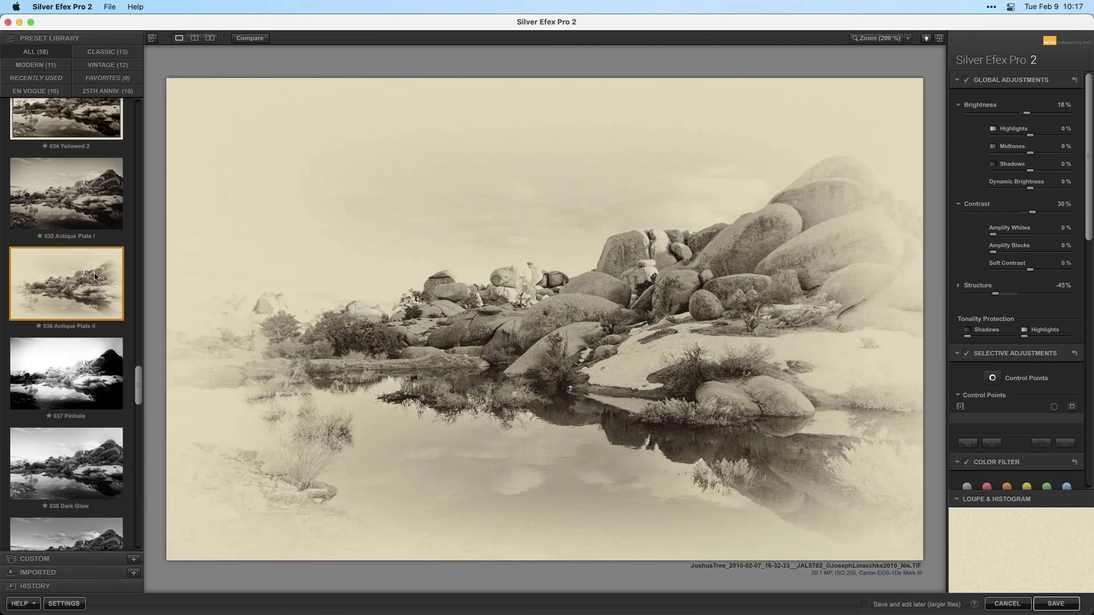
Step: Browse the 25th anniversary presets, return to the complete list, and try 011 Push Process (N +1.5)
left_click_drag(138, 385, 141, 287)
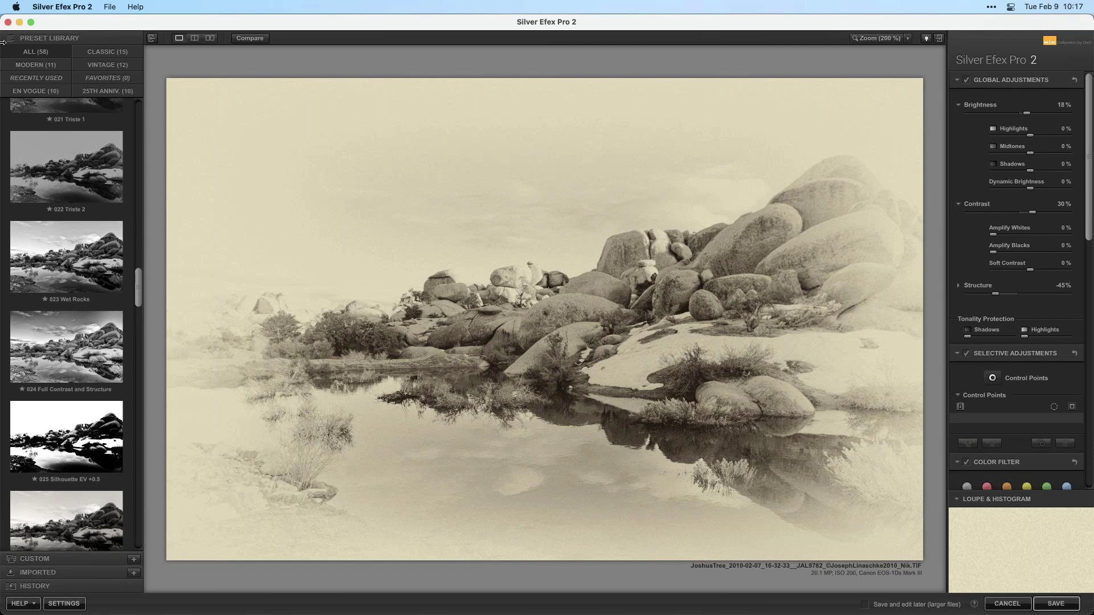
left_click(112, 93)
left_click_drag(139, 360, 139, 135)
left_click(47, 51)
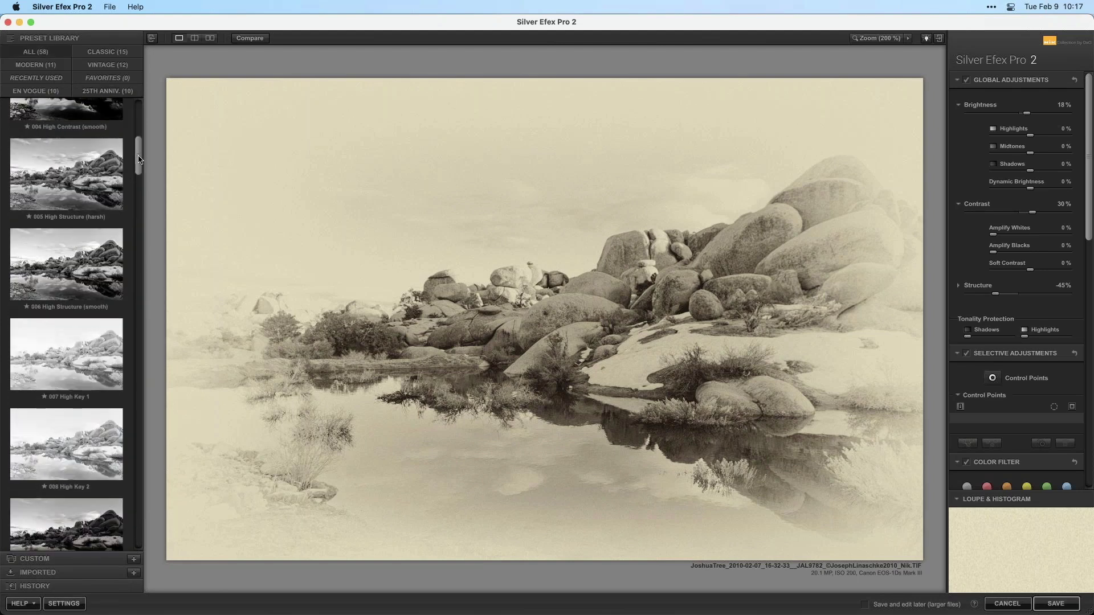
left_click_drag(139, 160, 139, 204)
left_click(88, 191)
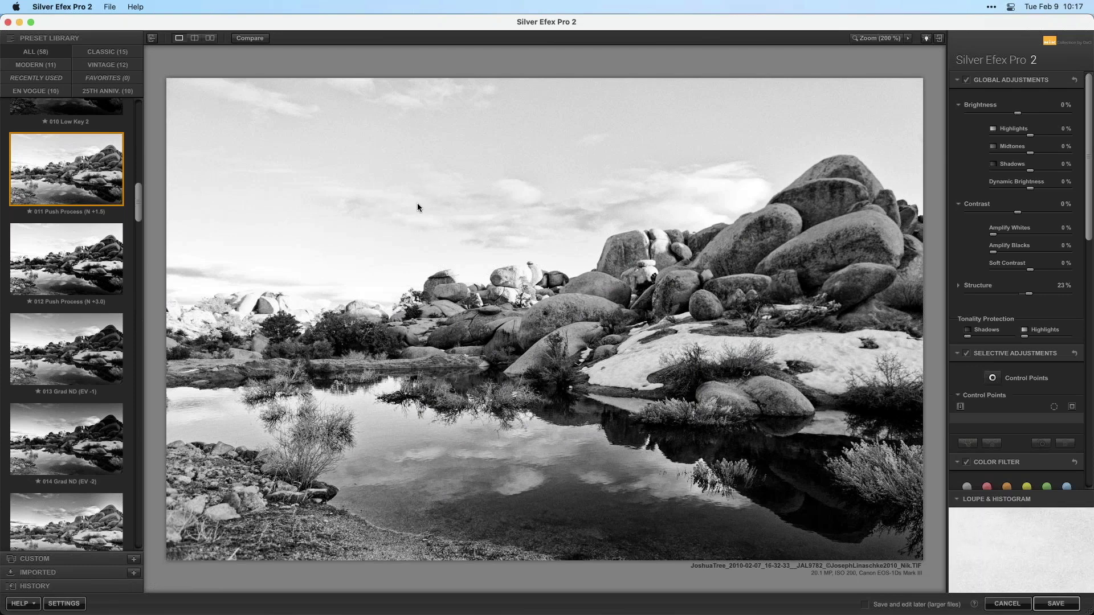
Step: Apply the preset 015 Full Dynamic (harsh) to the photo
left_click_drag(142, 206, 142, 230)
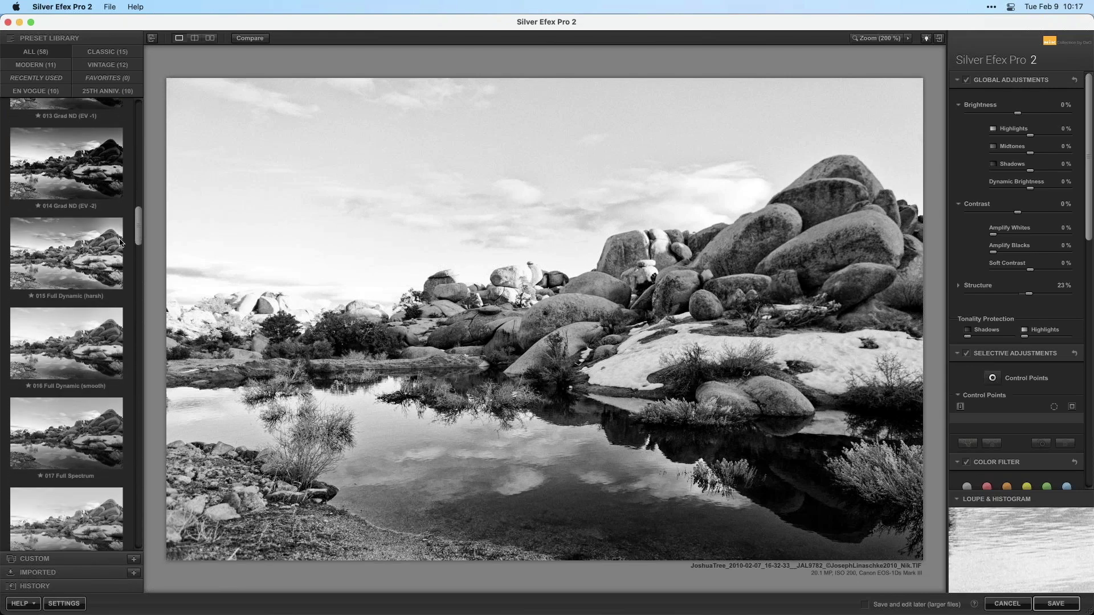
left_click(111, 246)
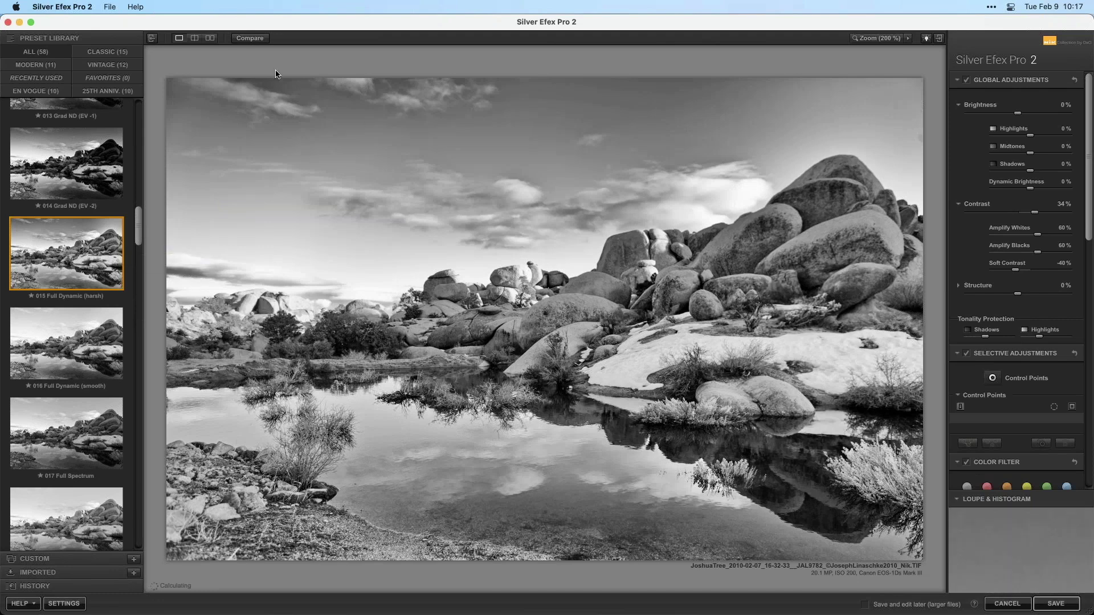
Step: Compare the preset's effect repeatedly with the original image
left_click(250, 37)
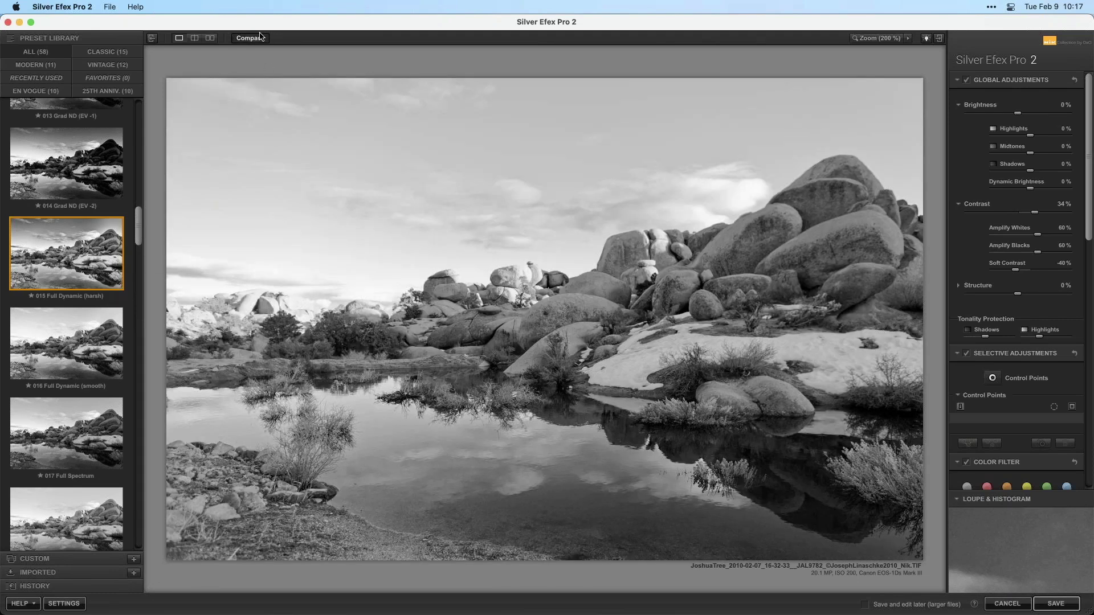
left_click(259, 36)
left_click(260, 37)
left_click(259, 37)
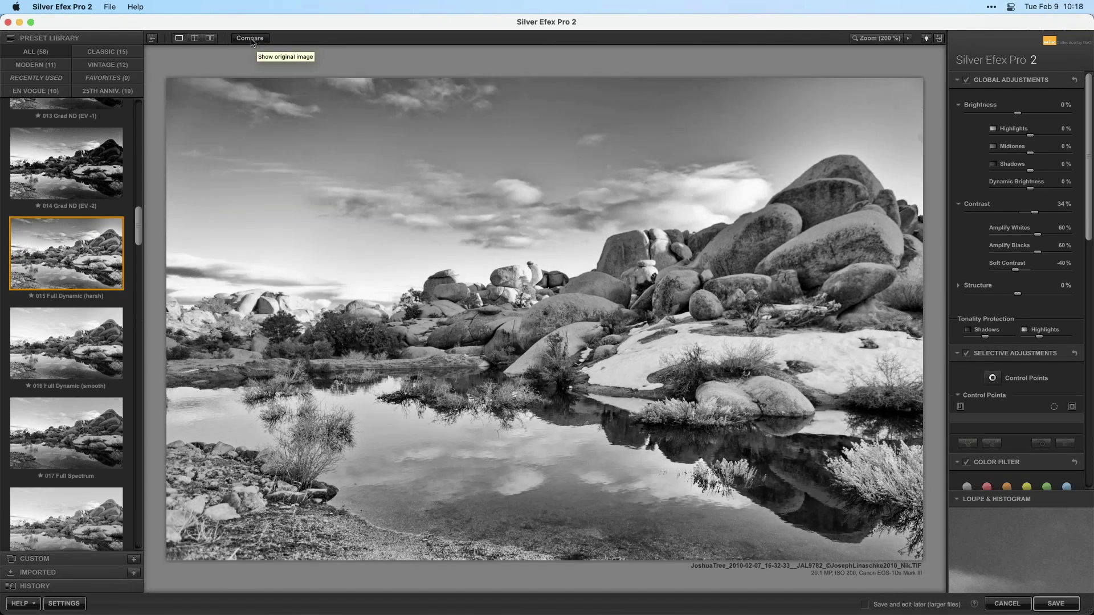
left_click(253, 39)
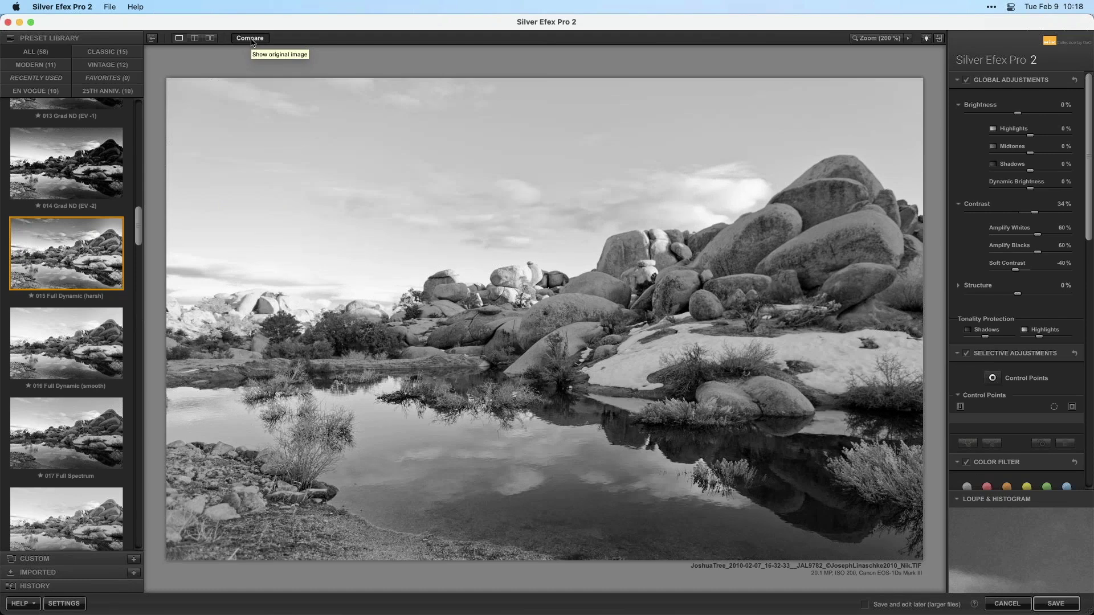
left_click(252, 41)
left_click(252, 41)
left_click(252, 41)
left_click(252, 42)
left_click(252, 41)
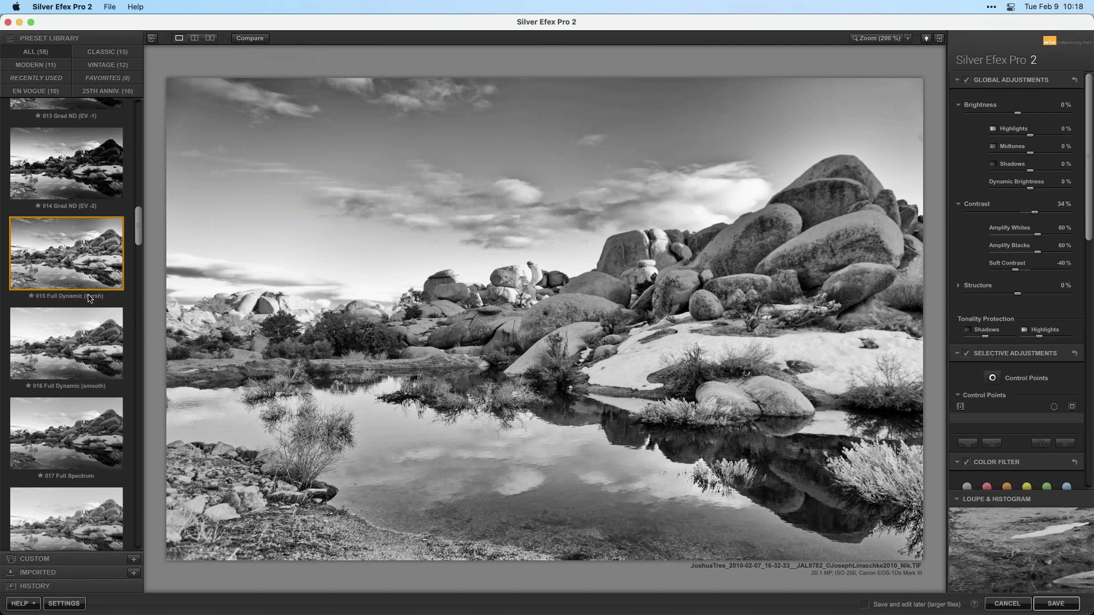
Step: Try the 016 Full Dynamic (smooth) preset, and return to 015 Full Dynamic (harsh)
left_click(83, 343)
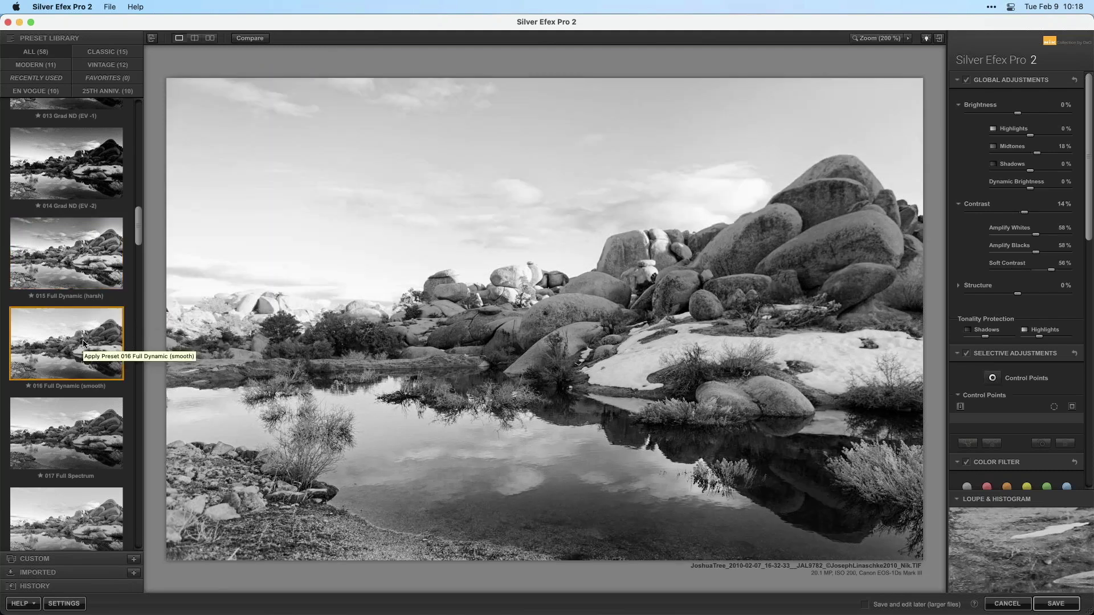
left_click(78, 268)
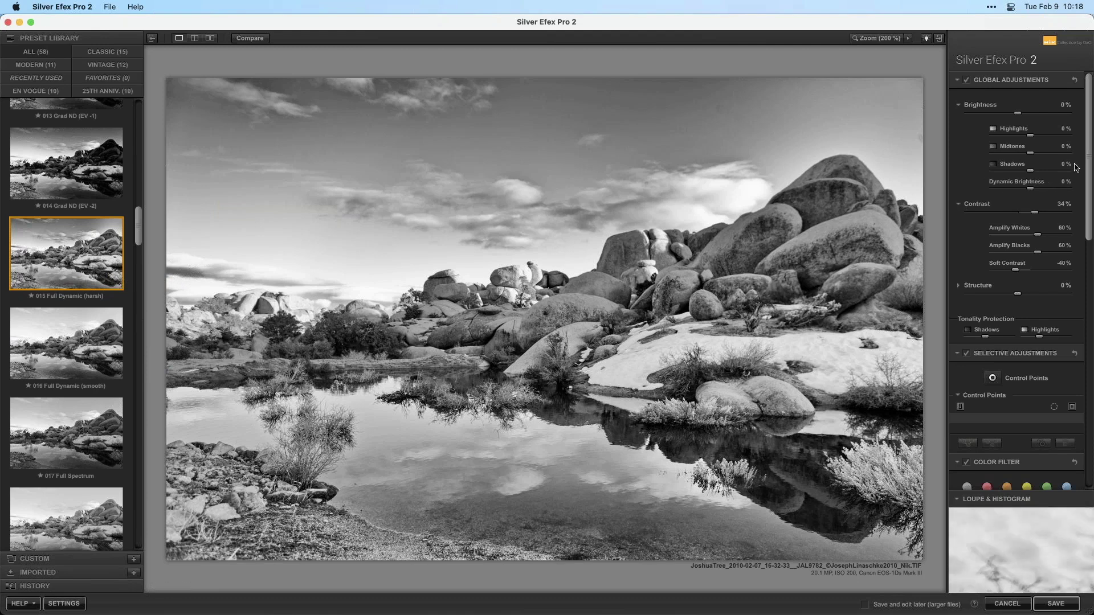
Step: Look through the available adjustment sections and collapse the detailed Brightness controls
scroll(1088, 137, "down", 5)
scroll(1089, 123, "up", 5)
left_click_drag(1090, 117, 1092, 258)
scroll(1088, 256, "up", 12)
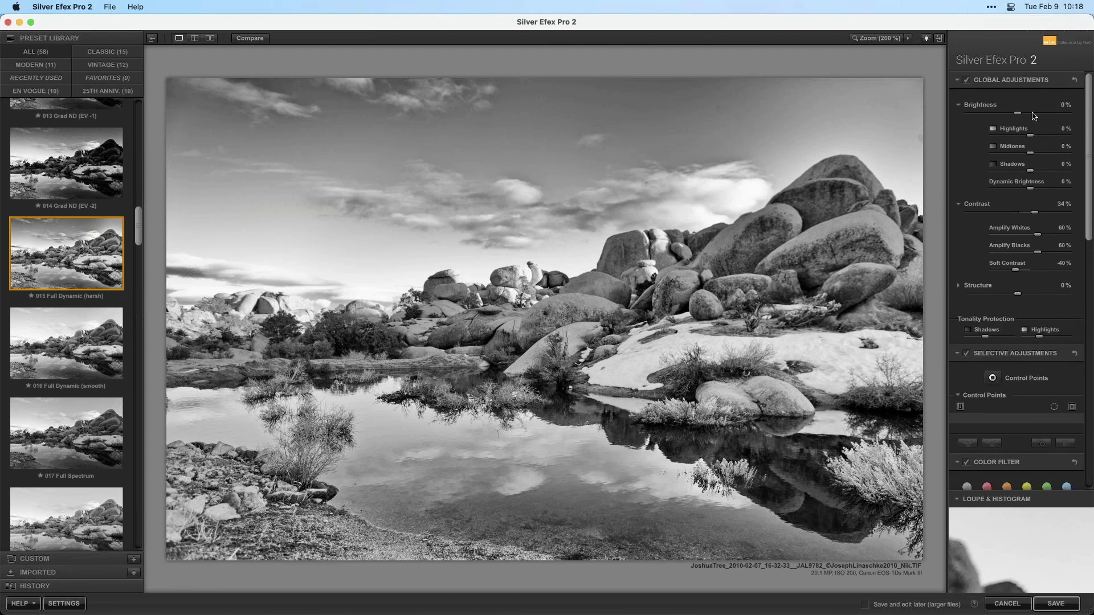
left_click(957, 106)
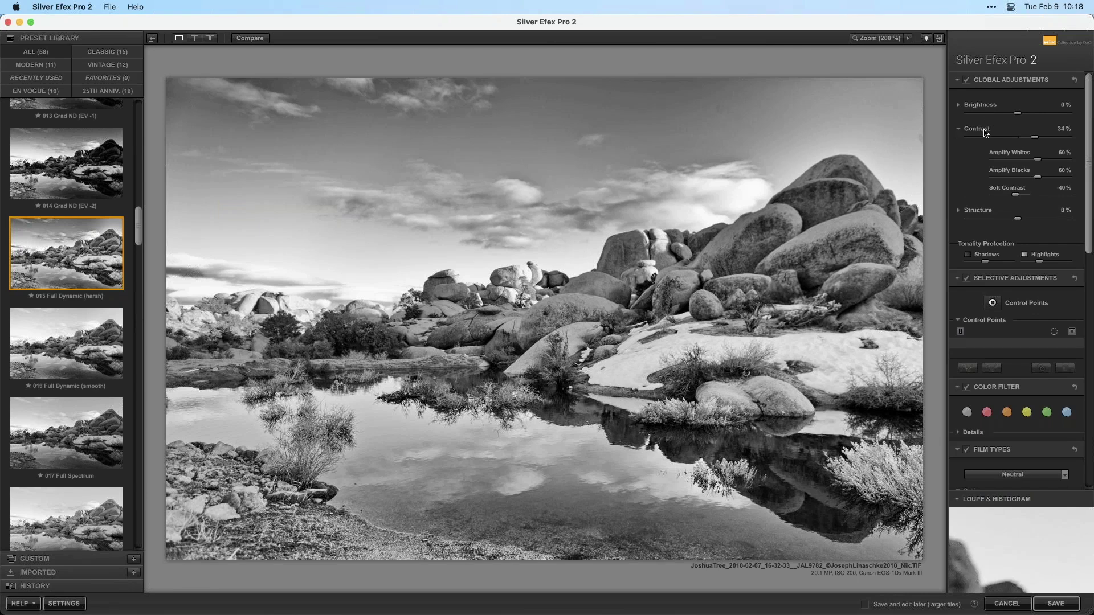
Step: Switch the Global Adjustments off and on several times to compare their effect, leaving them on
left_click(966, 81)
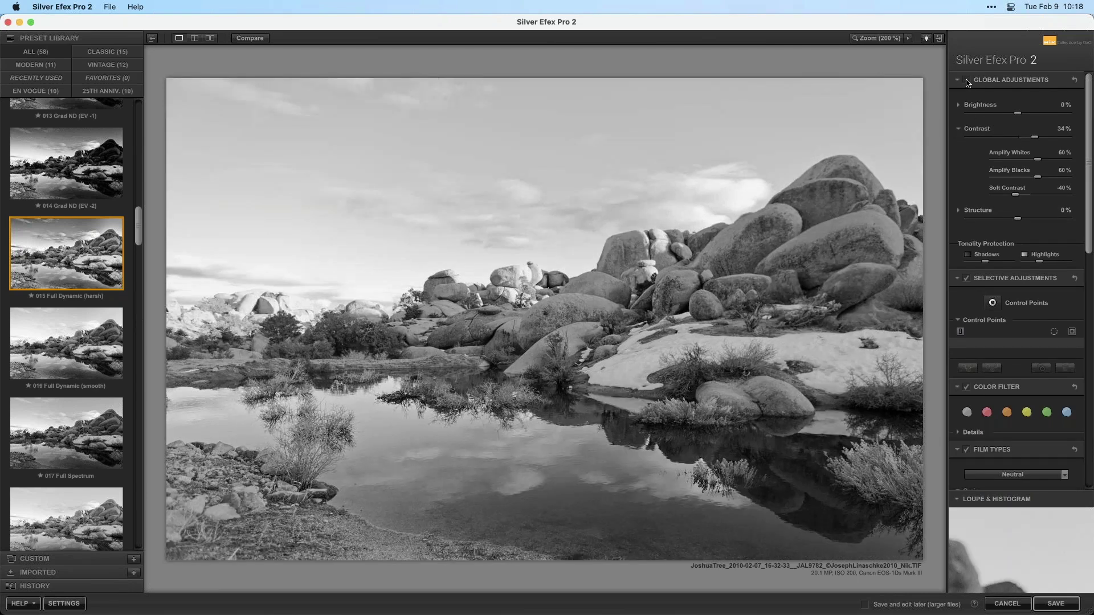
left_click(967, 80)
left_click(966, 81)
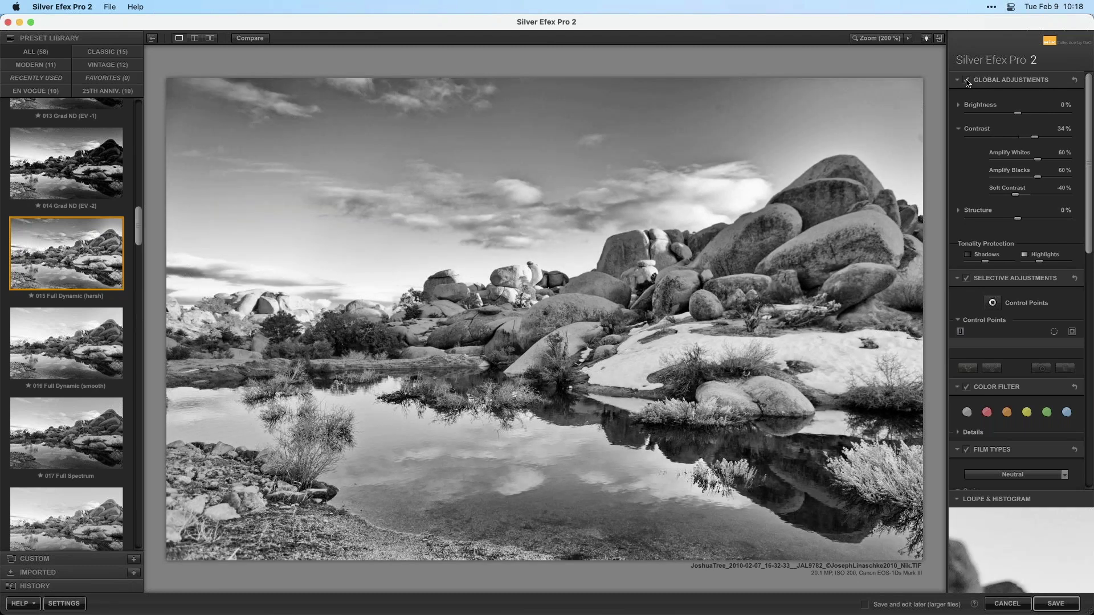
left_click(967, 81)
left_click(966, 81)
Step: Raise the global Structure to 31% and collapse its detailed controls
left_click(958, 212)
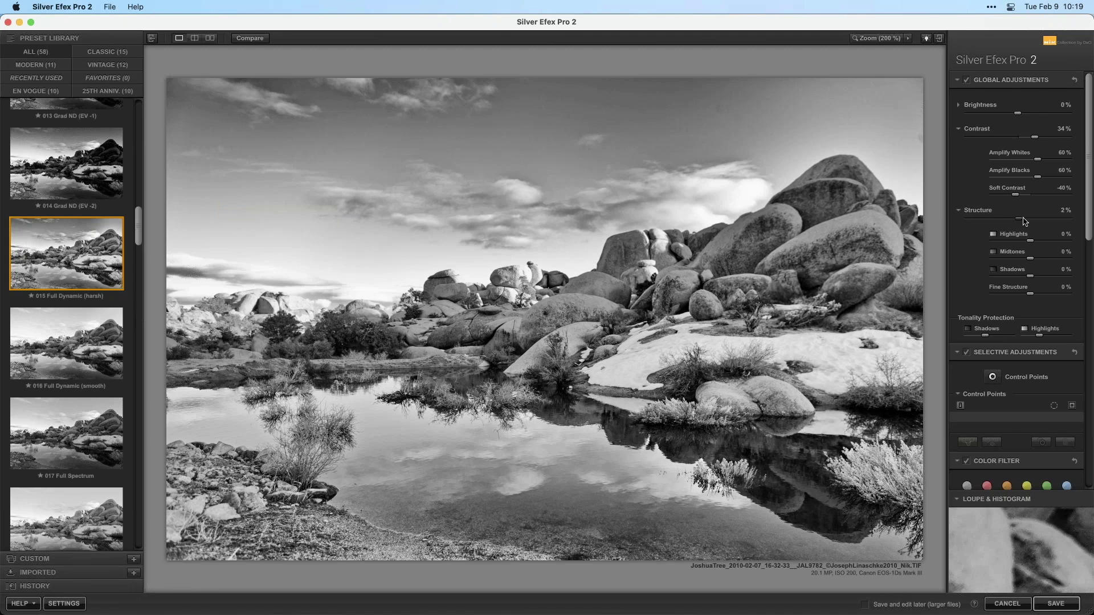
left_click_drag(1033, 218, 1034, 217)
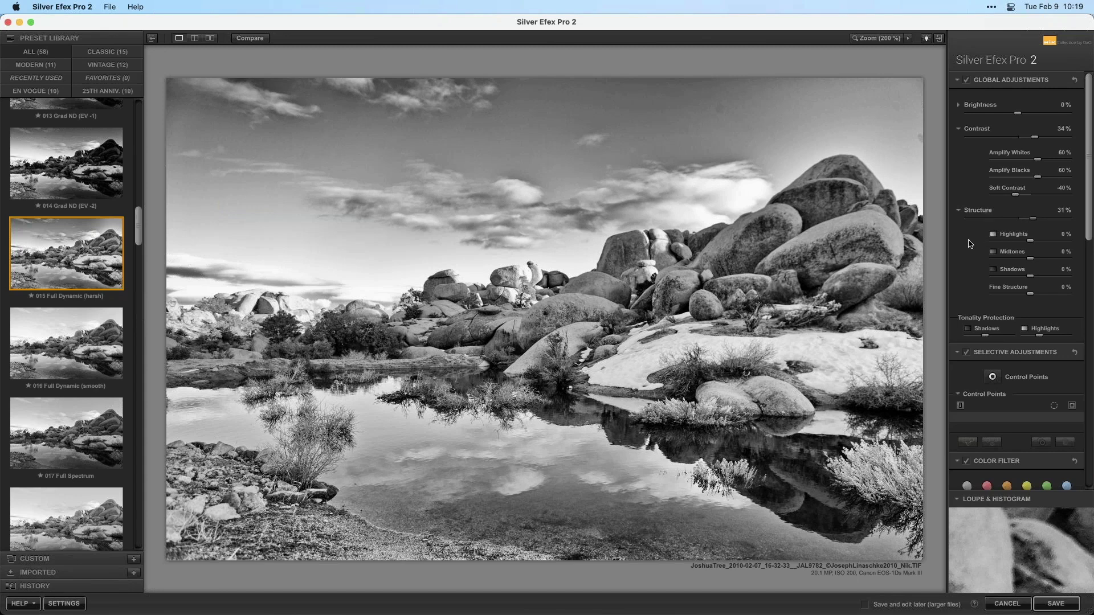
left_click(959, 211)
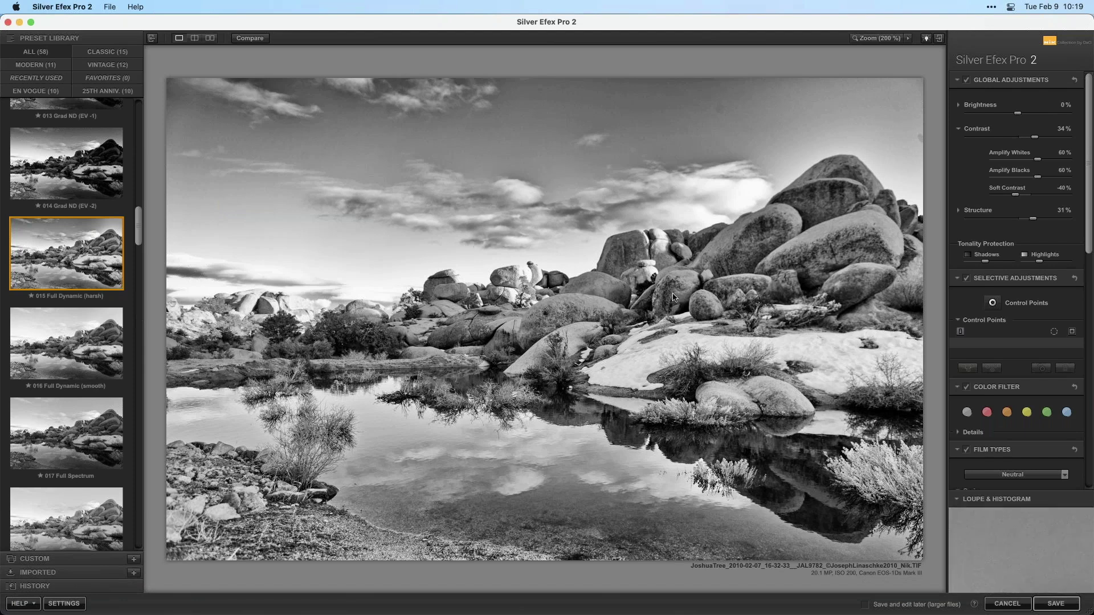
scroll(1088, 161, "down", 2)
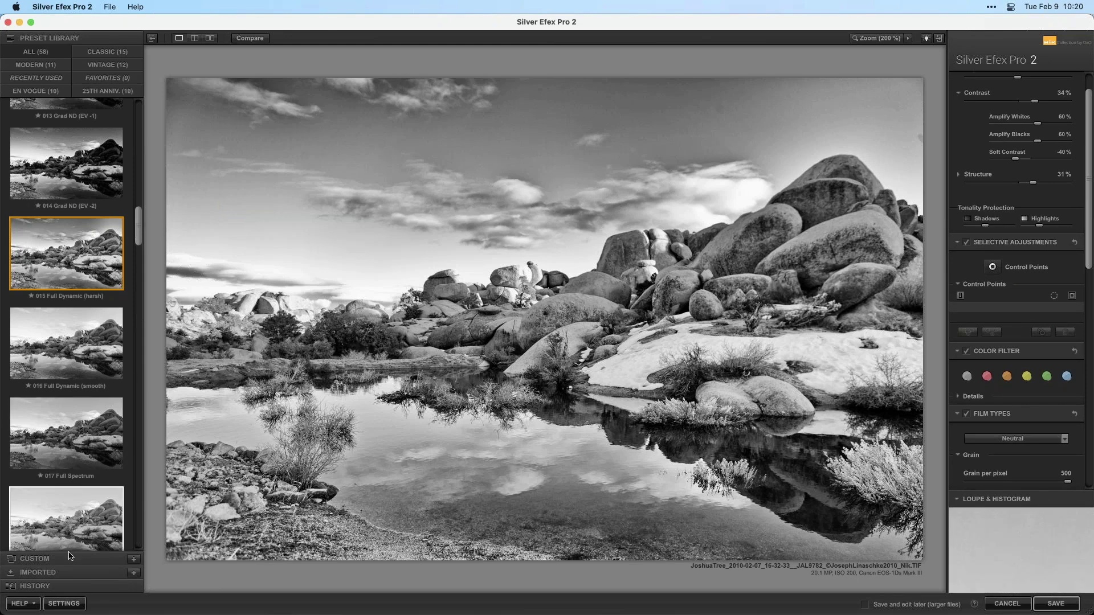
Step: Save the current black-and-white settings as a custom preset named Feb2021
left_click(133, 559)
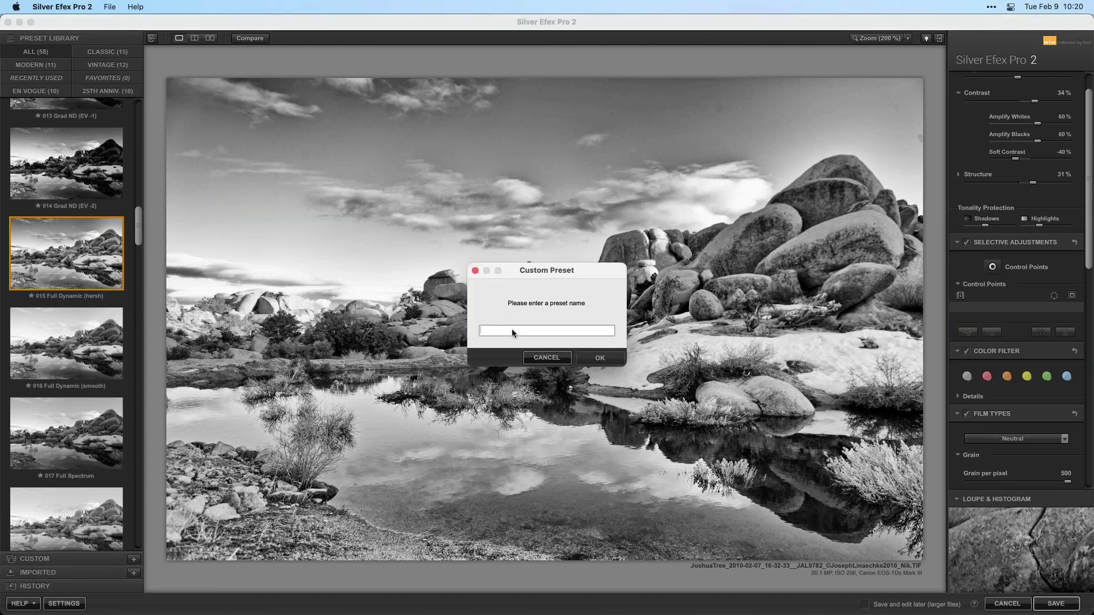
type("Feb")
left_click(595, 357)
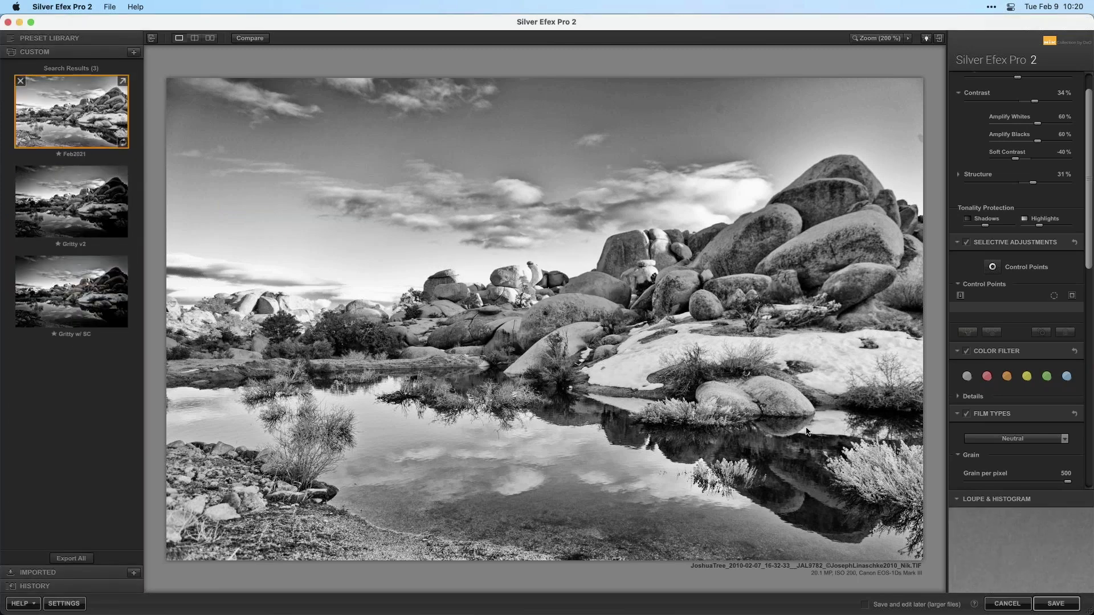
Step: Cancel the Silver Efex Pro 2 edit, return to PhotoLab, and delete the Joshua Tree _Nik.TIF copy from disk
left_click(1008, 605)
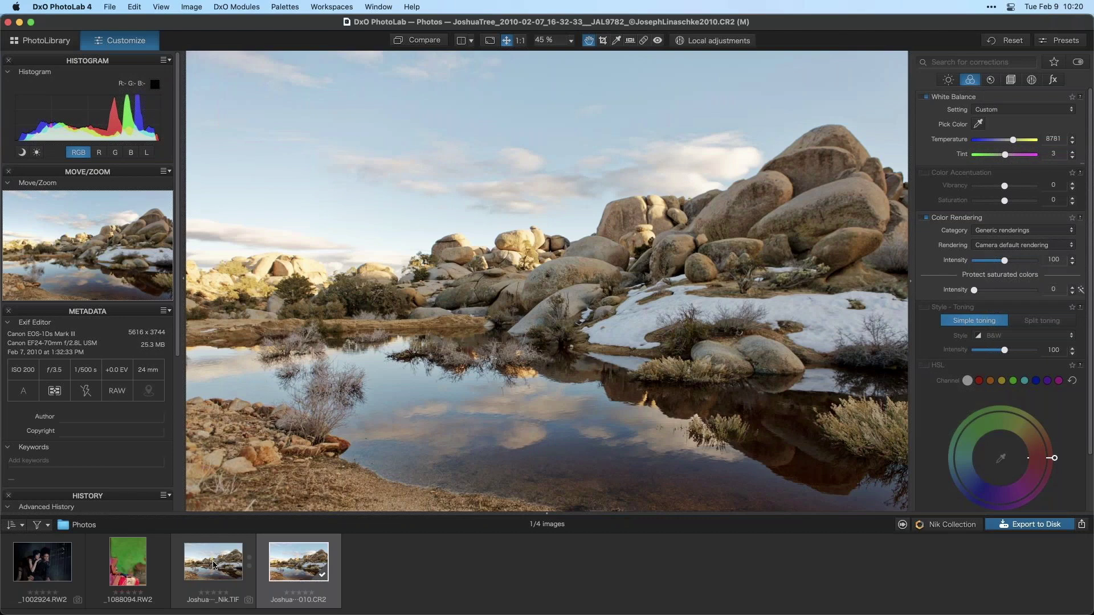
left_click(214, 564)
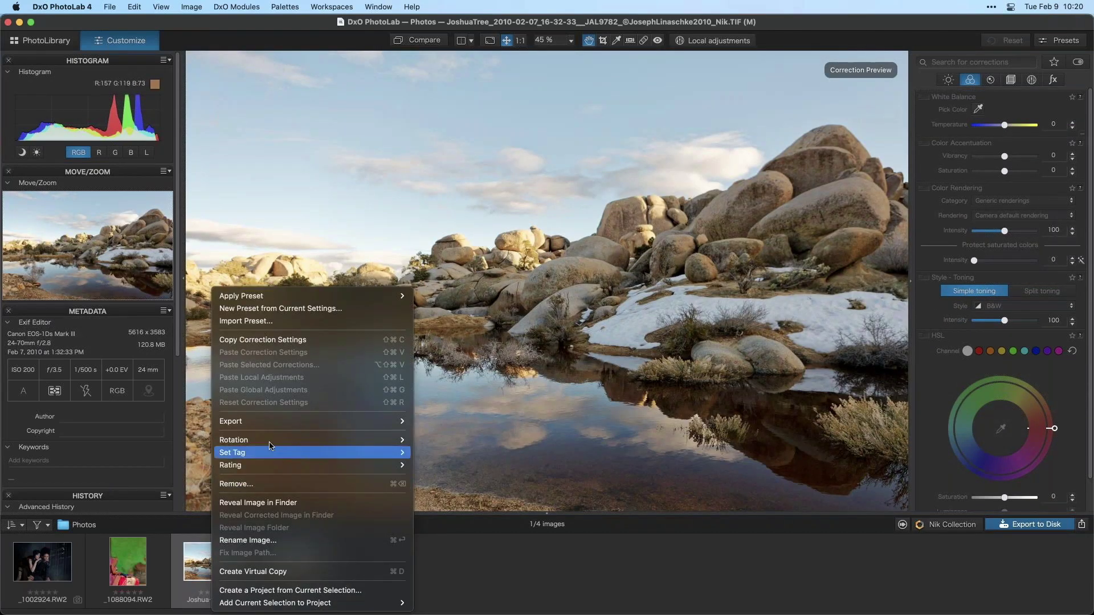
left_click(262, 489)
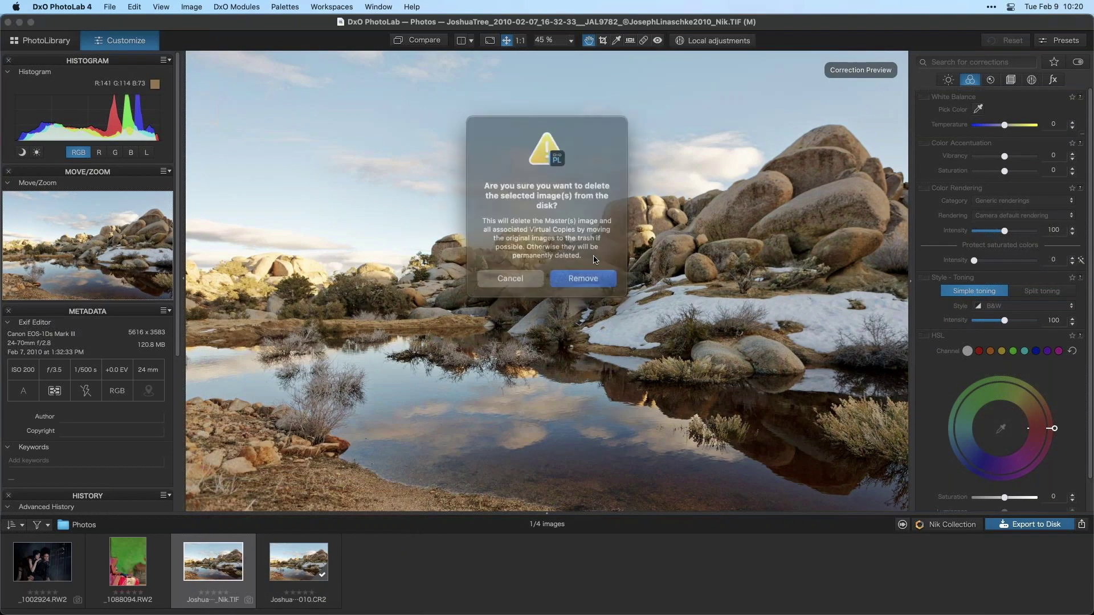
left_click(597, 276)
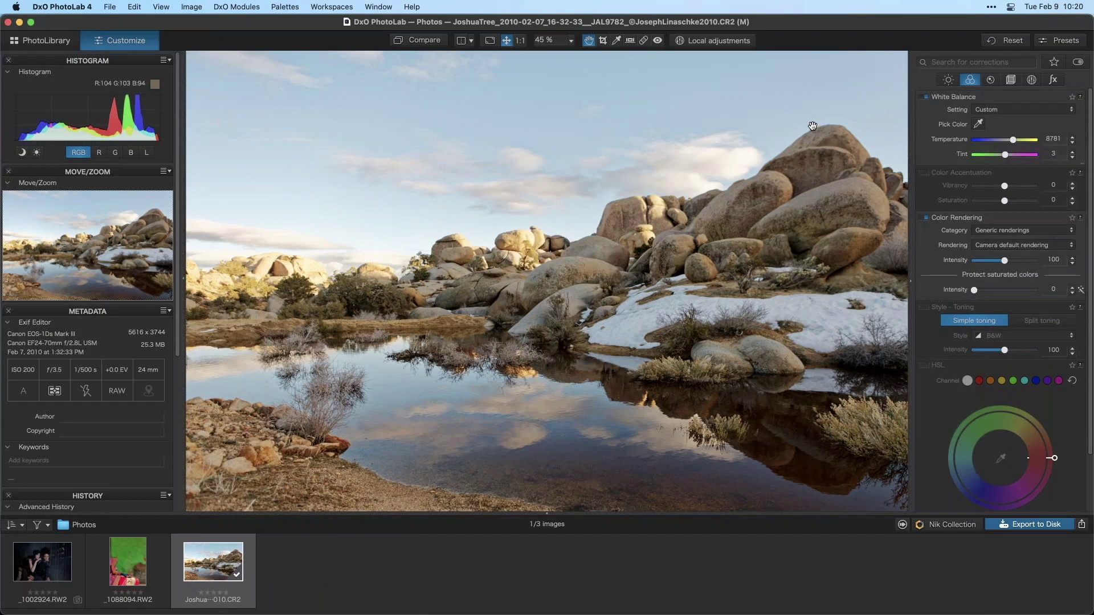
Step: Turn on the Tone Curve correction for the Joshua Tree CR2 photo and switch it to the Master curve
scroll(809, 126, "up", 1)
scroll(681, 188, "up", 5)
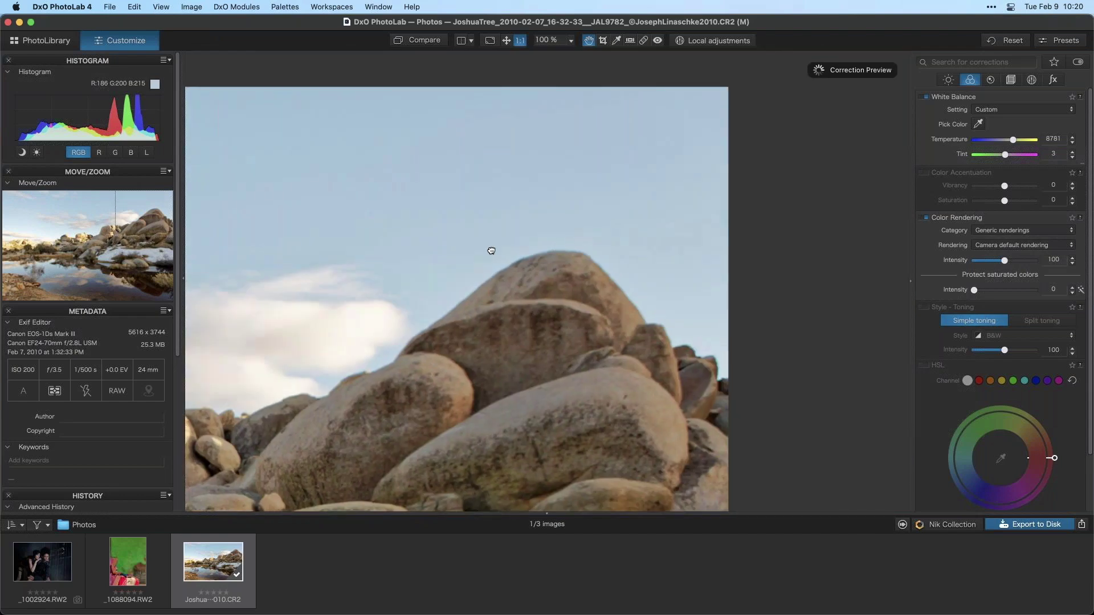
left_click_drag(625, 269, 468, 241)
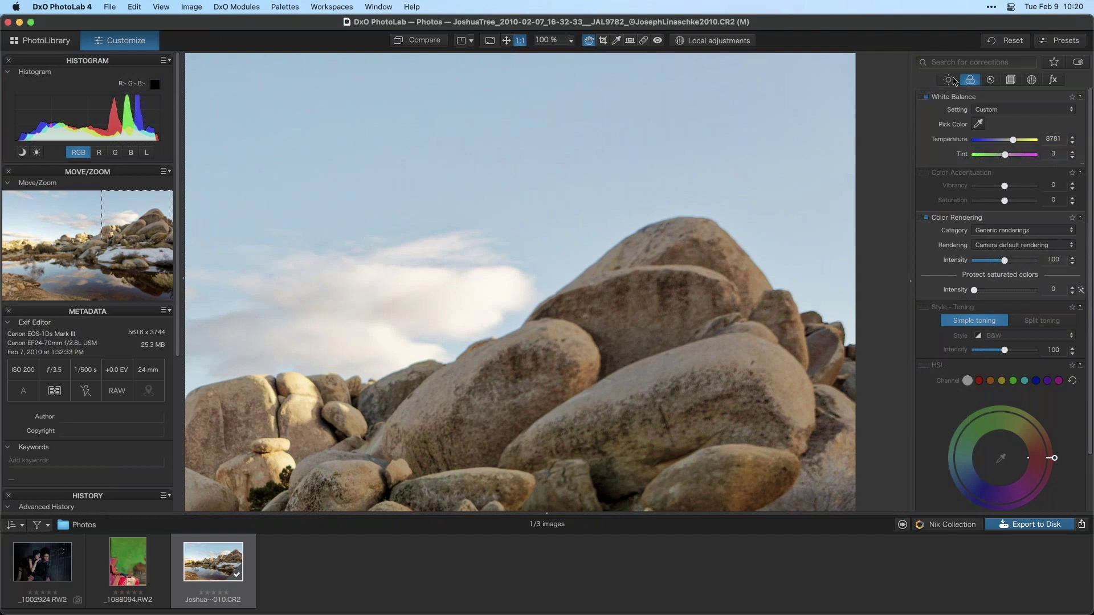
left_click_drag(802, 151, 801, 176)
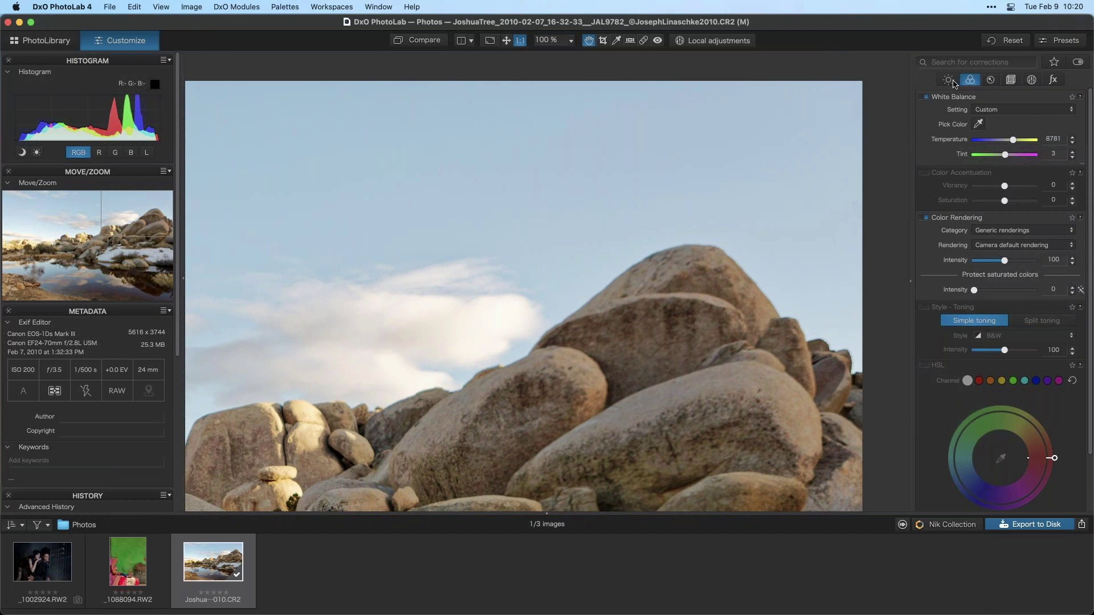
left_click(948, 80)
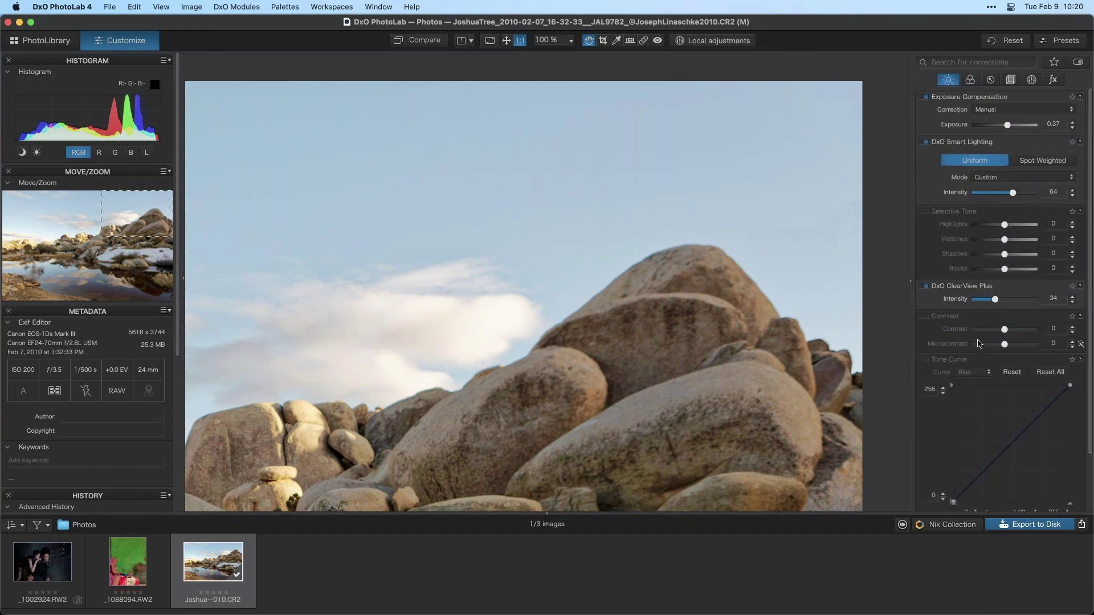
scroll(978, 344, "down", 2)
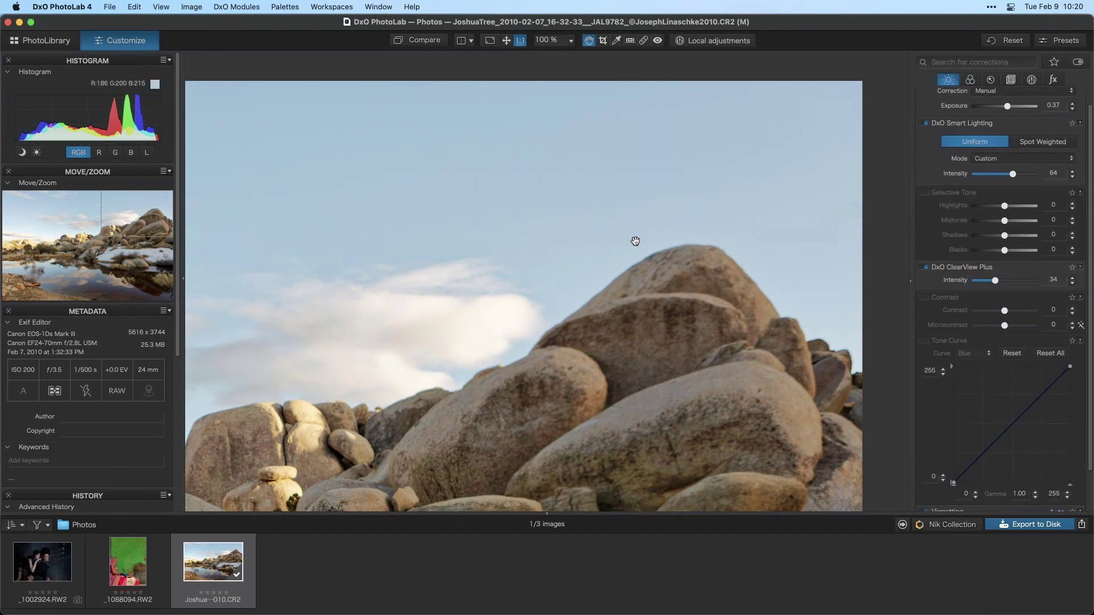
scroll(996, 285, "down", 3)
left_click(926, 308)
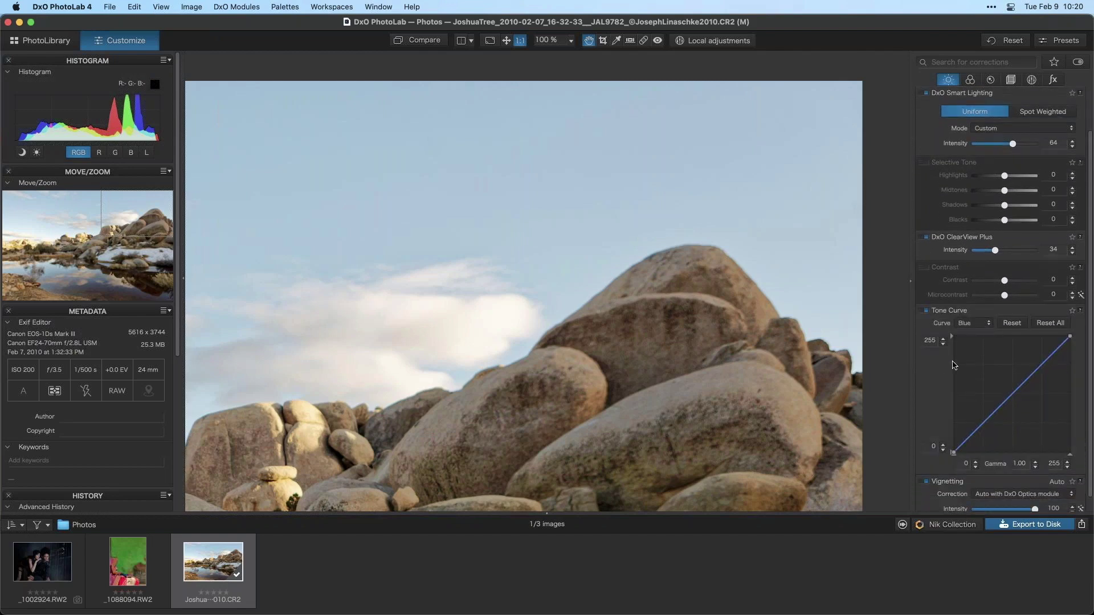
scroll(972, 368, "down", 1)
left_click(974, 309)
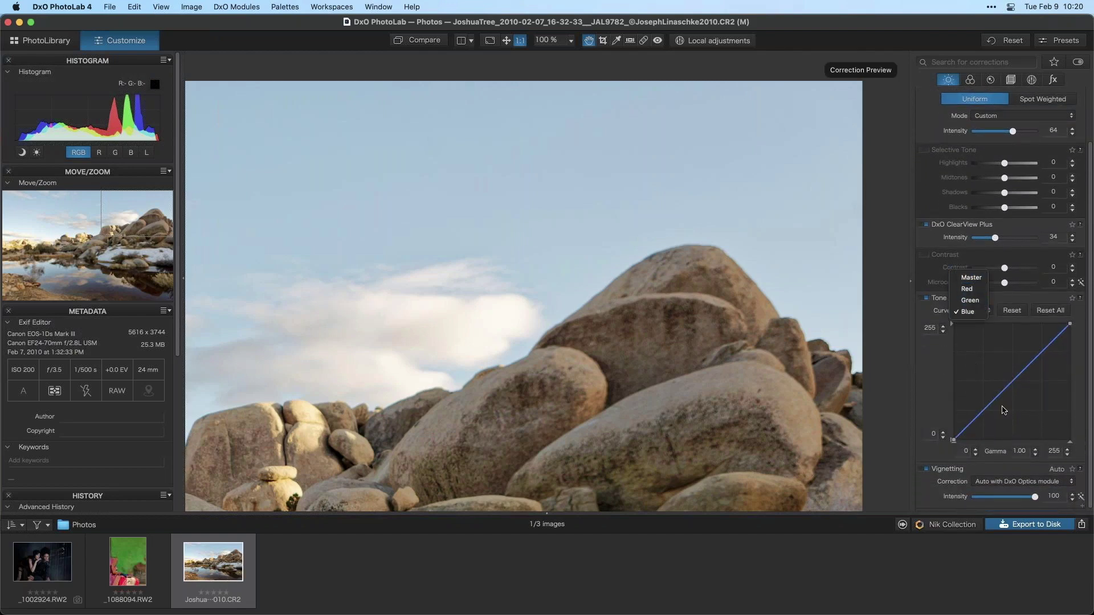
left_click(968, 278)
Step: Try extreme shapes on the Master tone curve, and bend it below the diagonal to darken the sky
left_click_drag(985, 402, 989, 430)
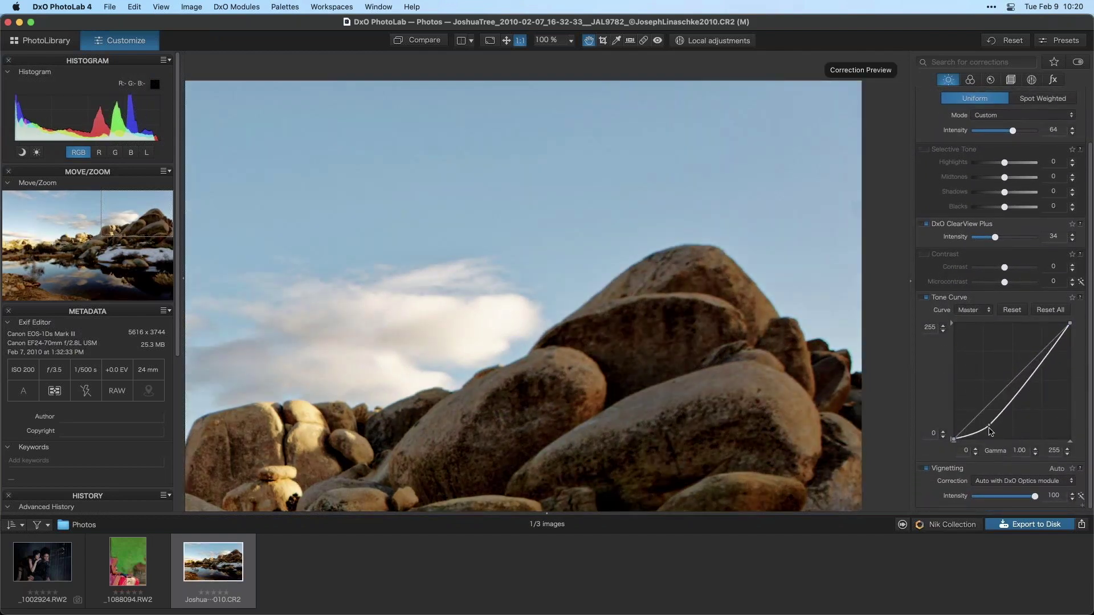
left_click_drag(1039, 367, 1038, 334)
left_click_drag(987, 427, 1028, 441)
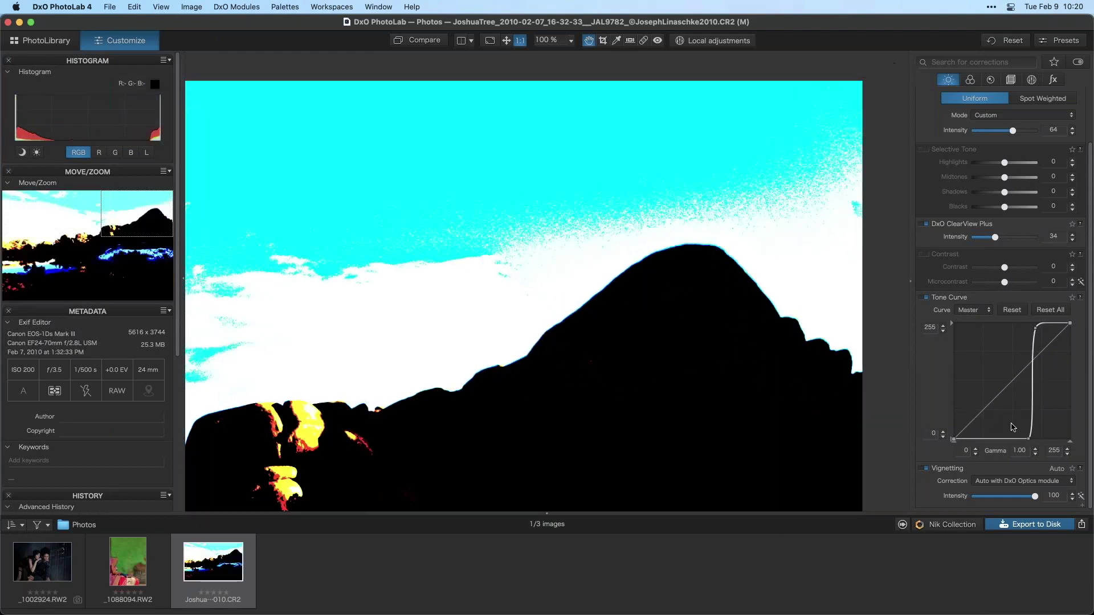
left_click_drag(1026, 437, 994, 424)
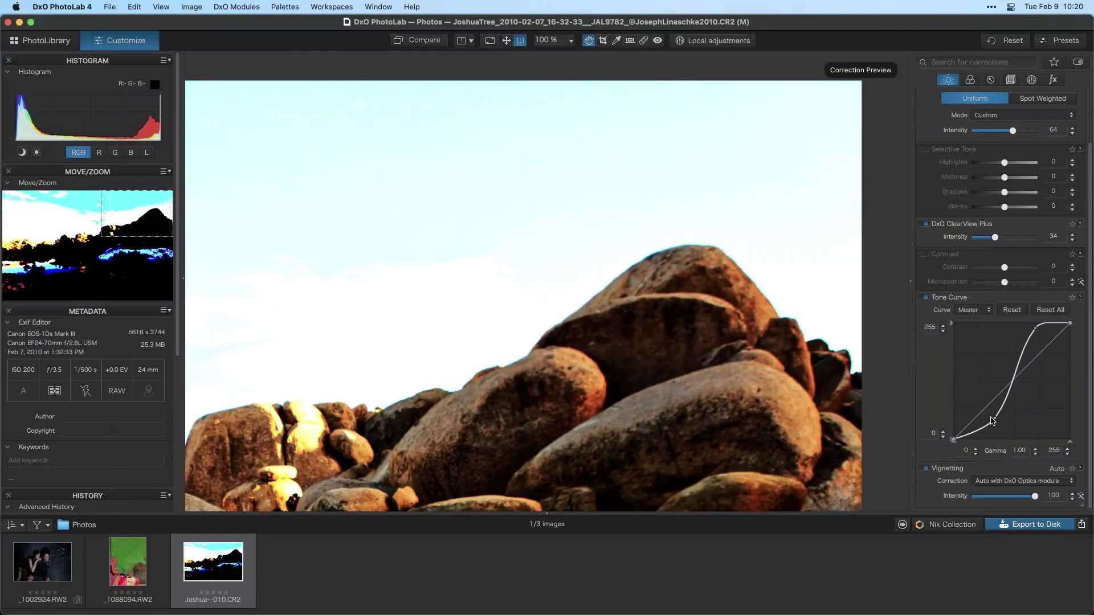
left_click_drag(1034, 328, 1042, 388)
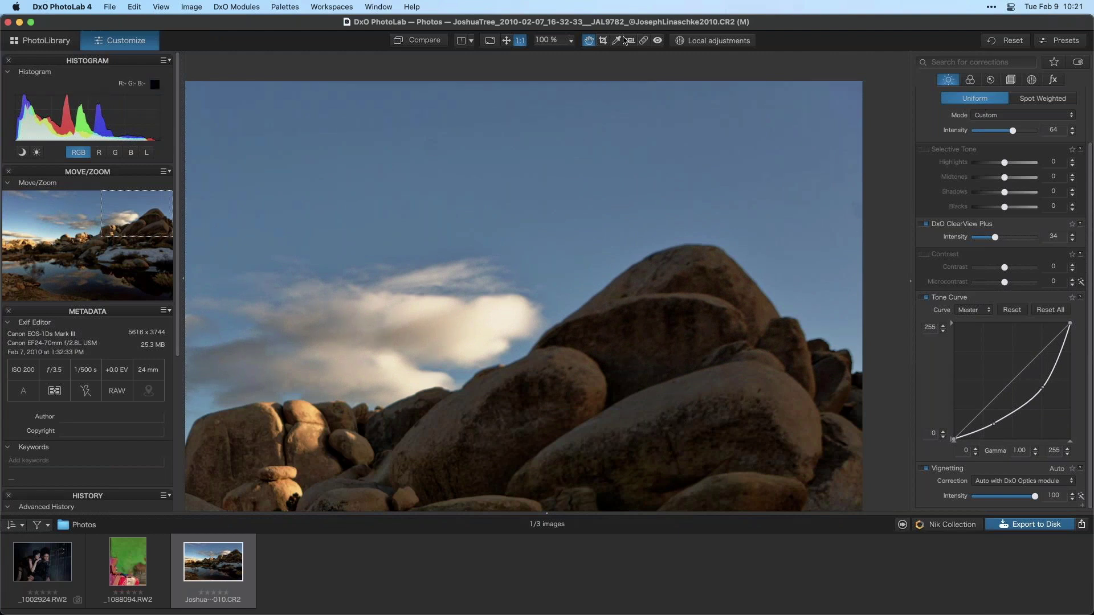
Step: Inspect the darkened sky for spots using the Repair tool at size 54, and close the tool
left_click(643, 40)
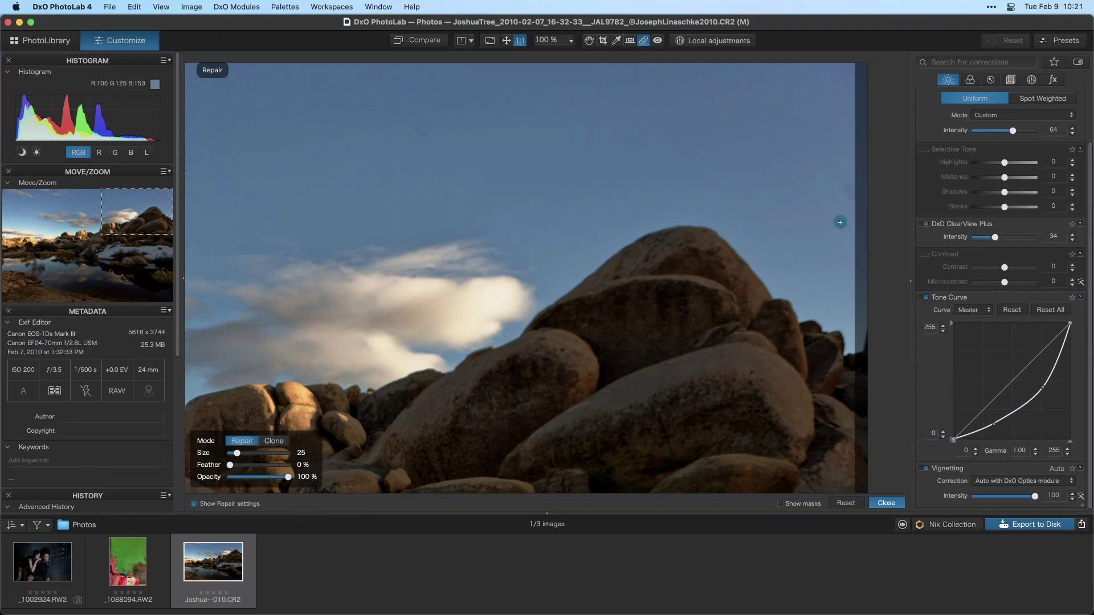
scroll(840, 199, "up", 1)
scroll(840, 200, "up", 4)
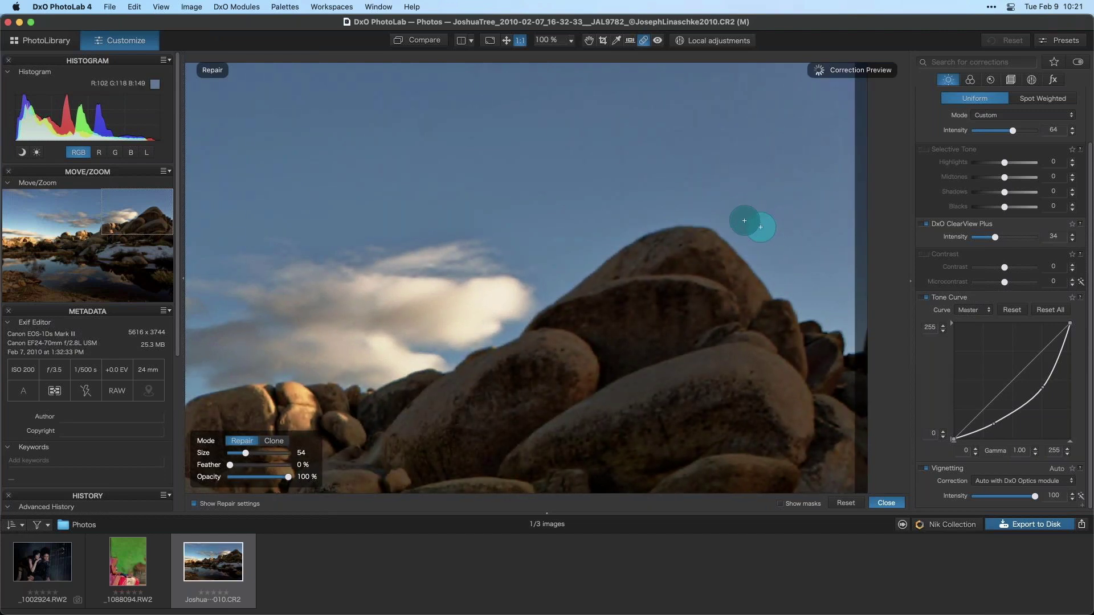
key("h")
mouse_move(537, 205)
left_mouse_down()
mouse_move(656, 224)
mouse_move(708, 200)
mouse_move(786, 237)
mouse_move(761, 254)
mouse_move(726, 250)
mouse_move(840, 188)
mouse_move(742, 166)
left_mouse_up()
key("r")
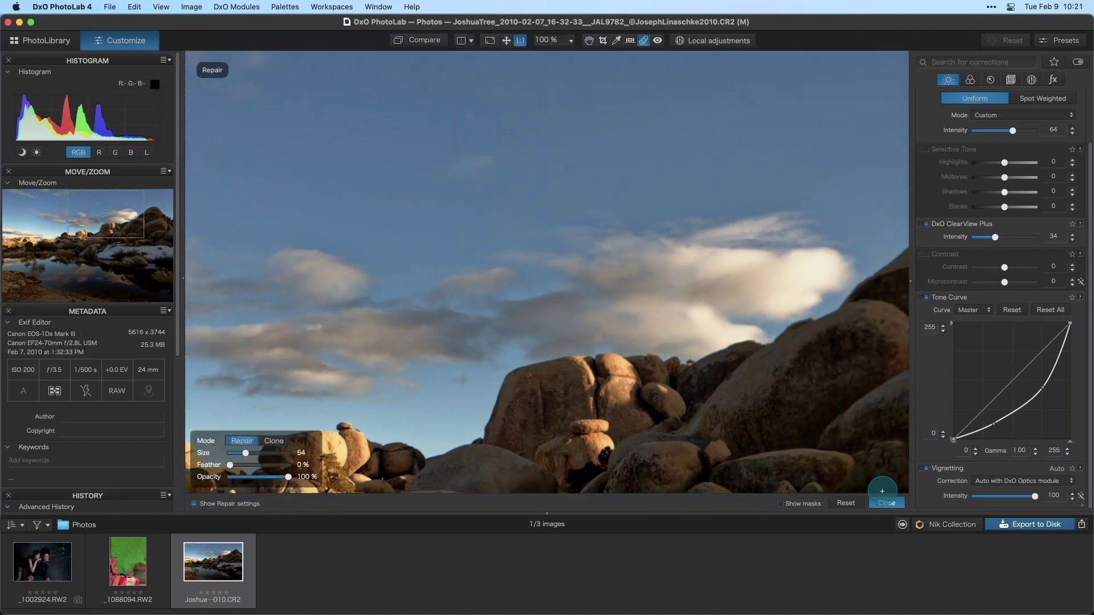
left_click(886, 503)
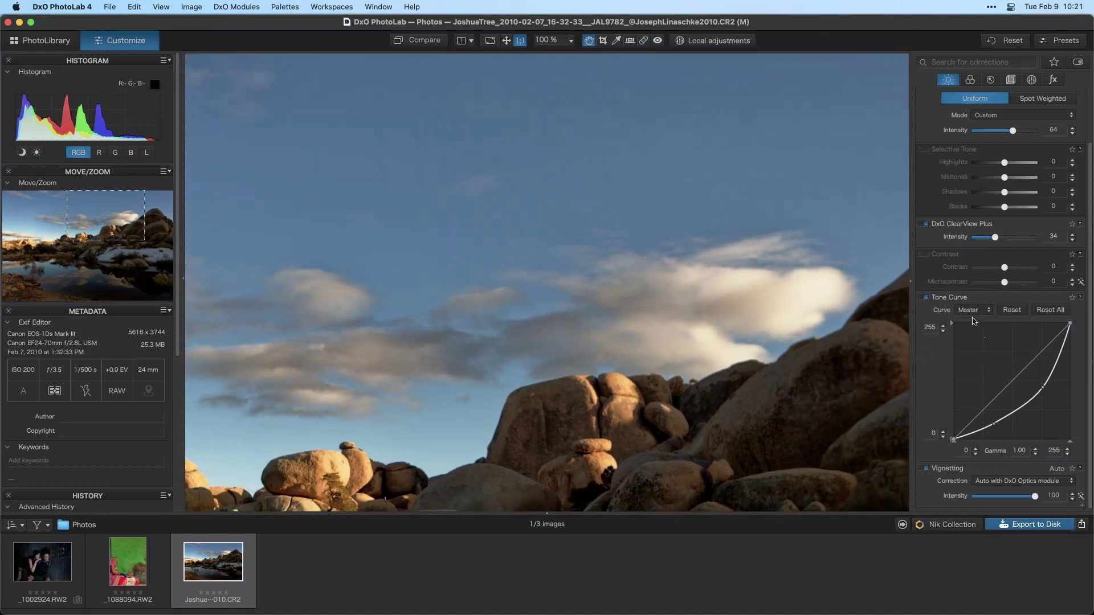
Step: Turn off and collapse the Tone Curve correction, and fit the whole photo in the viewer
left_click(975, 299)
left_click(925, 360)
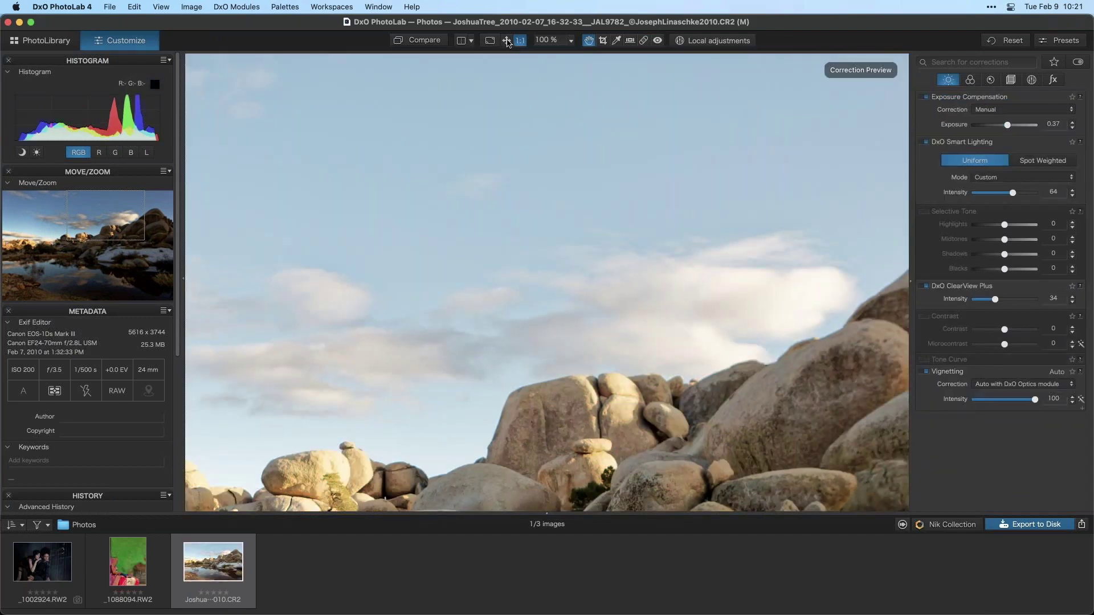
left_click(507, 41)
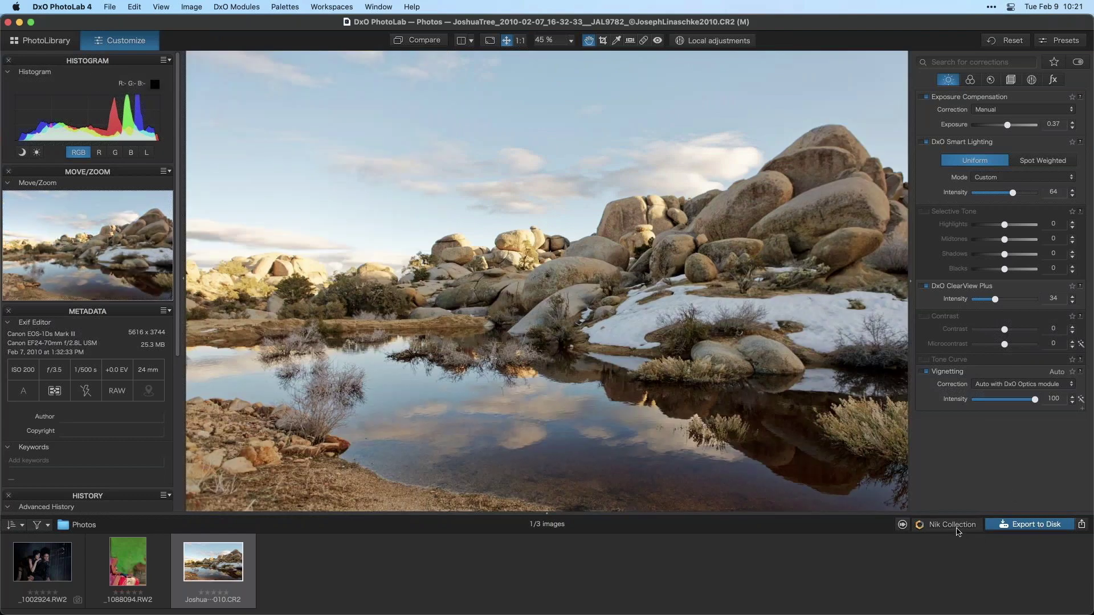
Step: Send the photo to Silver Efex Pro 2, open it full screen, and apply the custom preset Feb2021
left_click(957, 532)
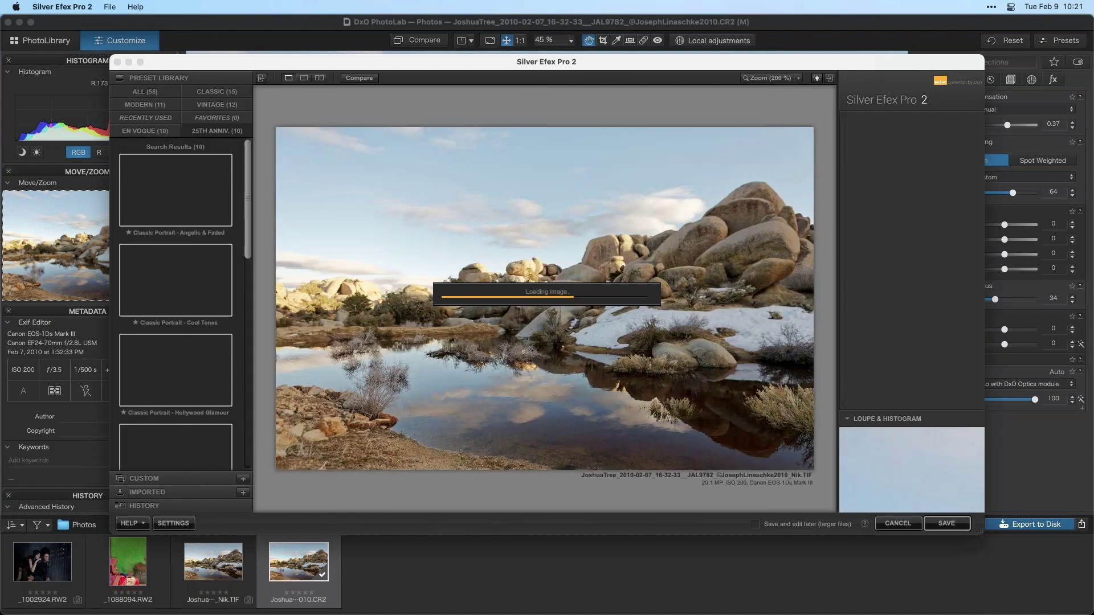
left_click(140, 62)
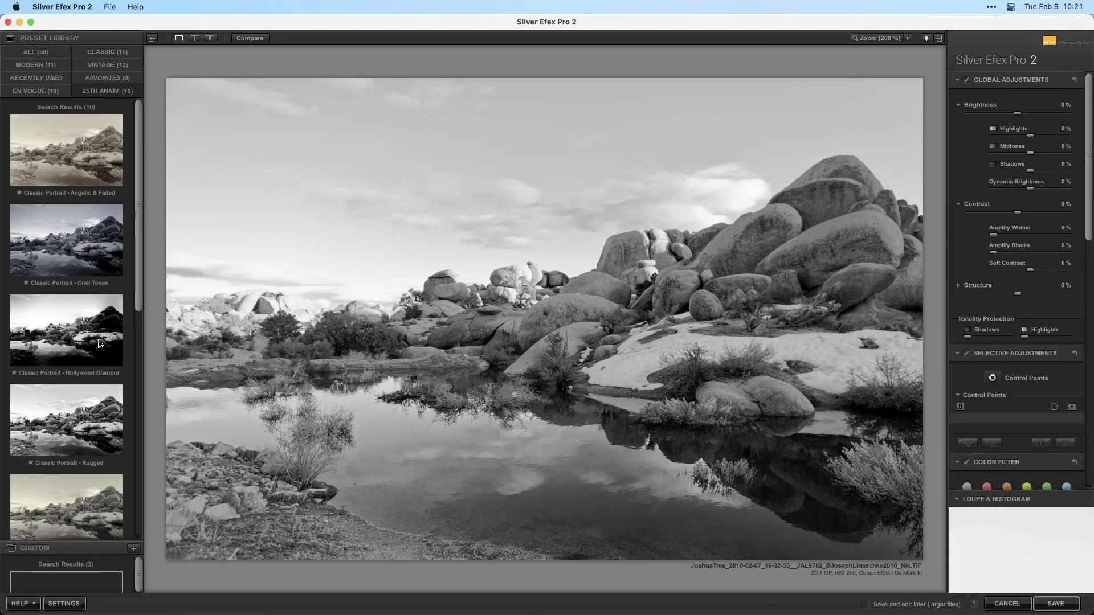
left_click(34, 547)
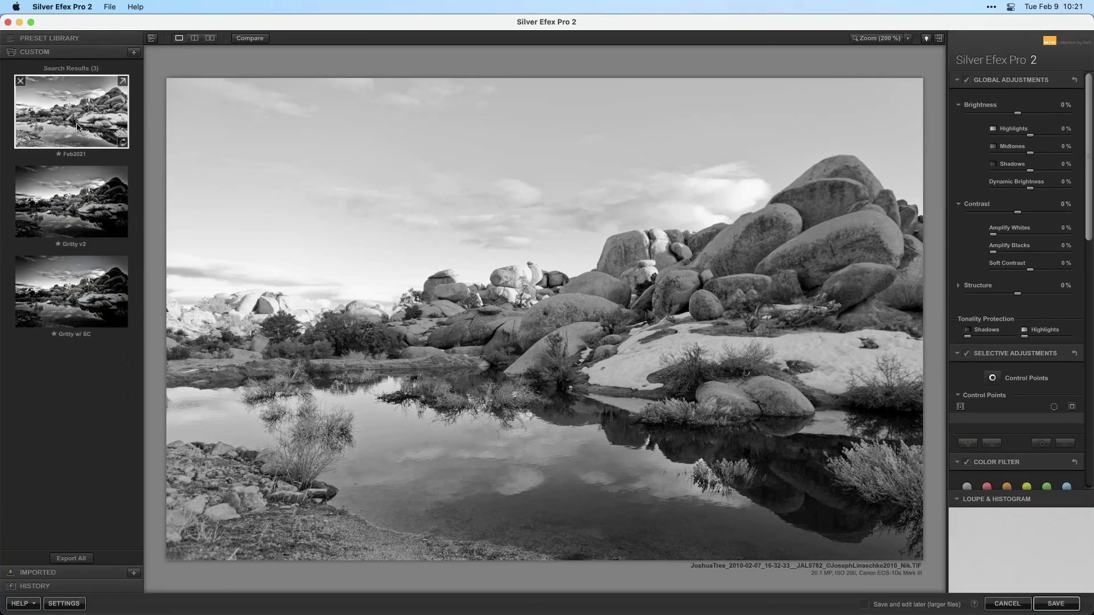
left_click(78, 125)
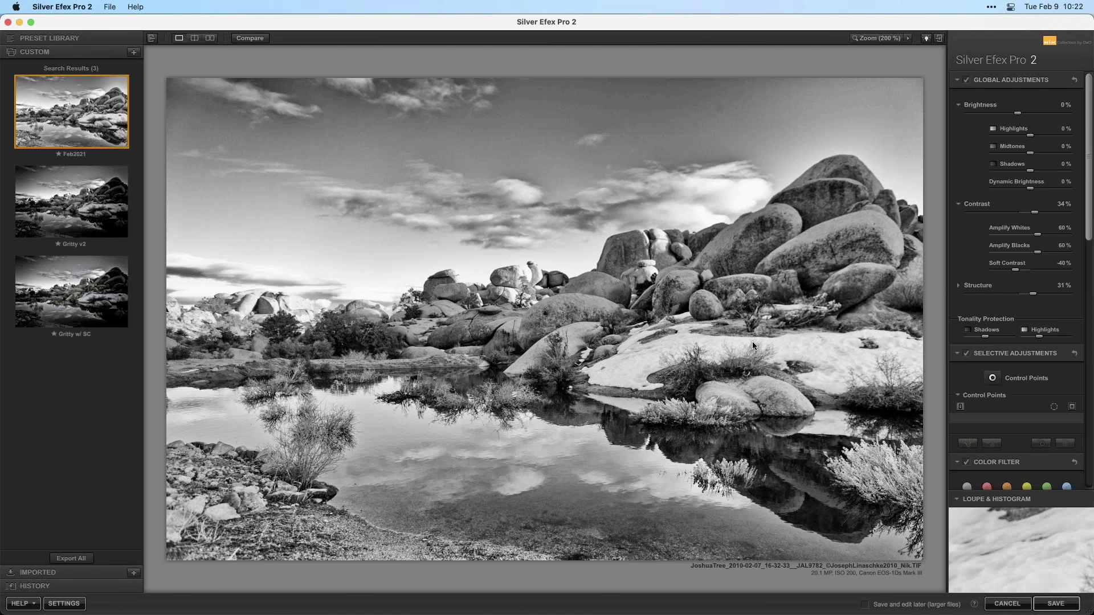
Step: Place a control point with a size of 23% on the snow bank above the water and show its selection mask
left_click(1000, 375)
left_click(644, 362)
left_click_drag(680, 366, 674, 363)
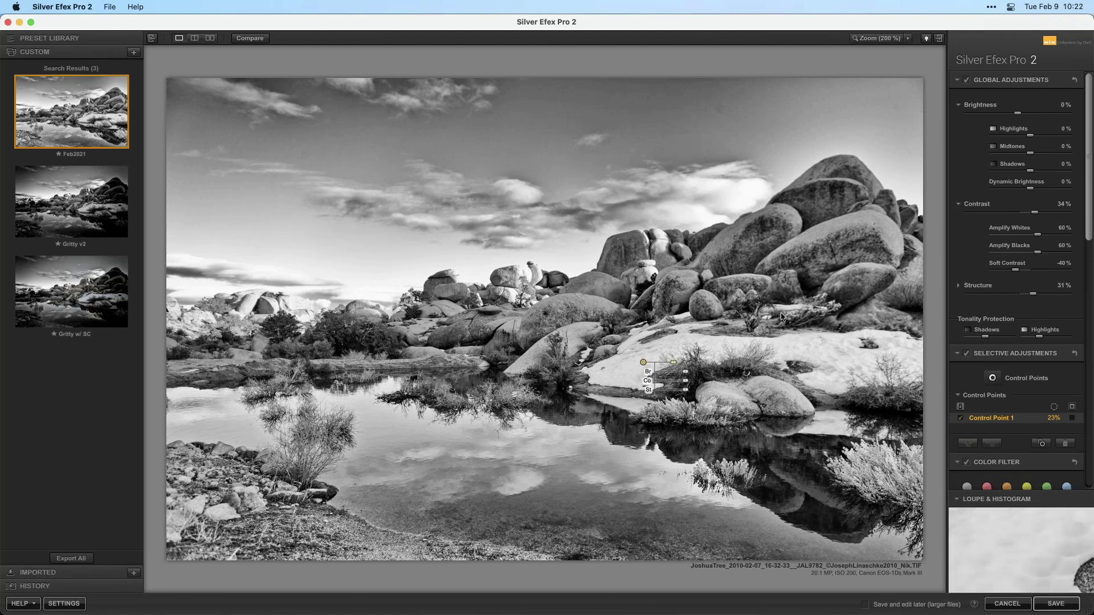
left_click(1071, 418)
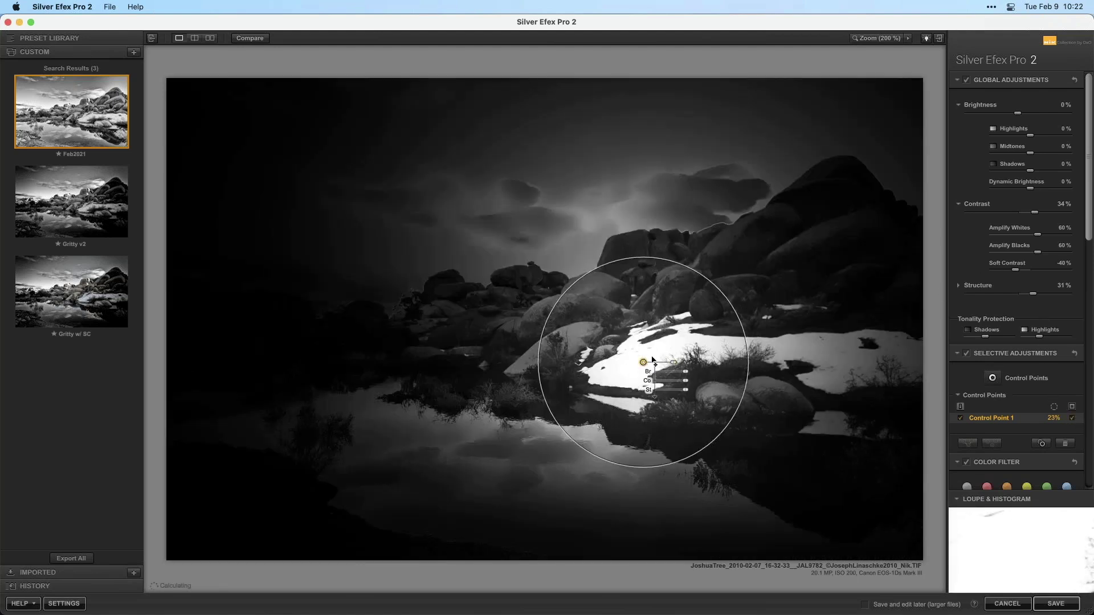
Step: Duplicate the control point onto the snow farther right with a size of 28%, and group both points
left_click_drag(643, 361, 797, 353)
left_click(645, 361)
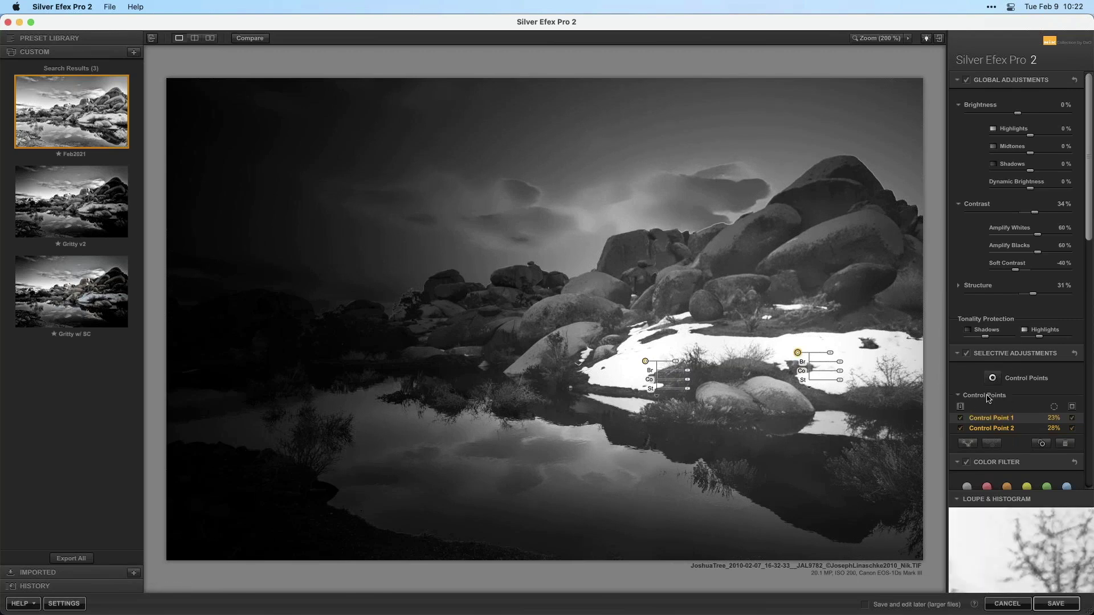
left_click(970, 443)
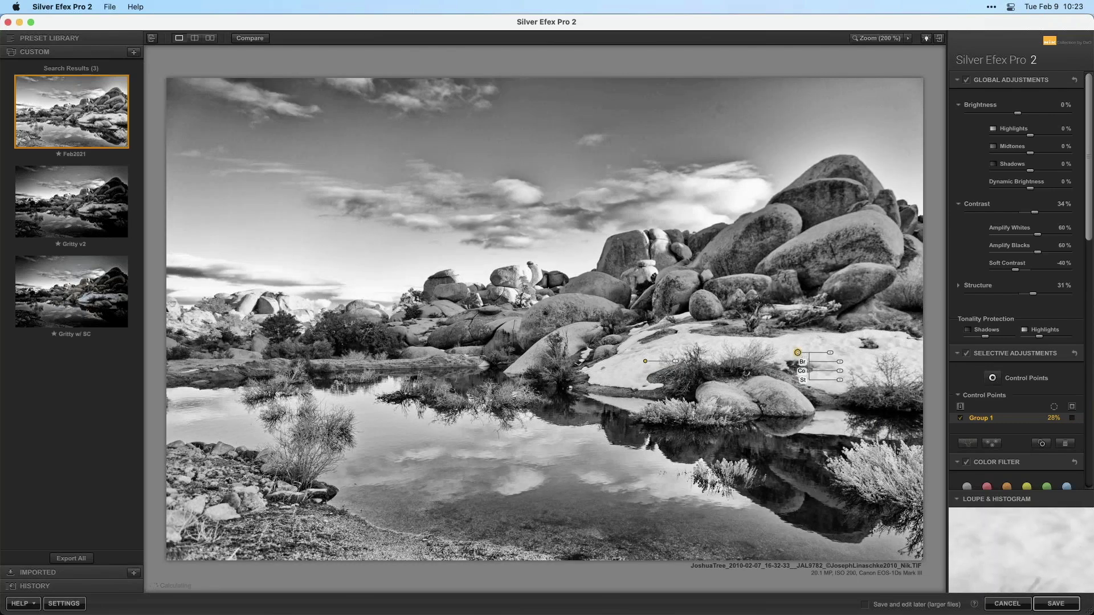
Step: Slightly raise the snow group's Brightness and Contrast, and compare the Selective Adjustments off and on, leaving them on
left_click_drag(841, 366, 843, 374)
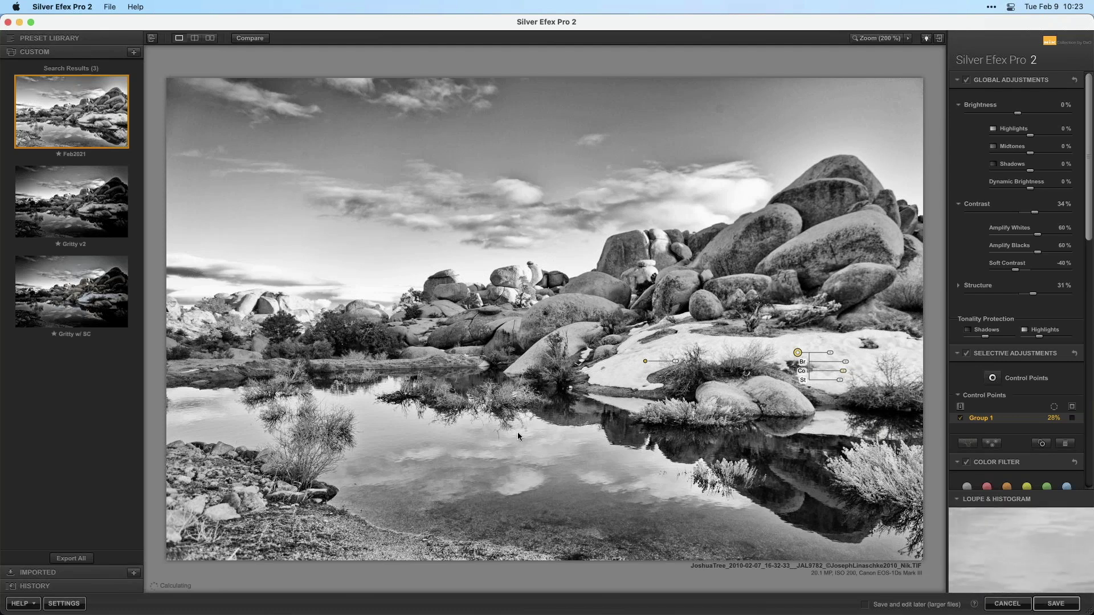
left_click(966, 354)
left_click(967, 354)
left_click(967, 355)
left_click(967, 354)
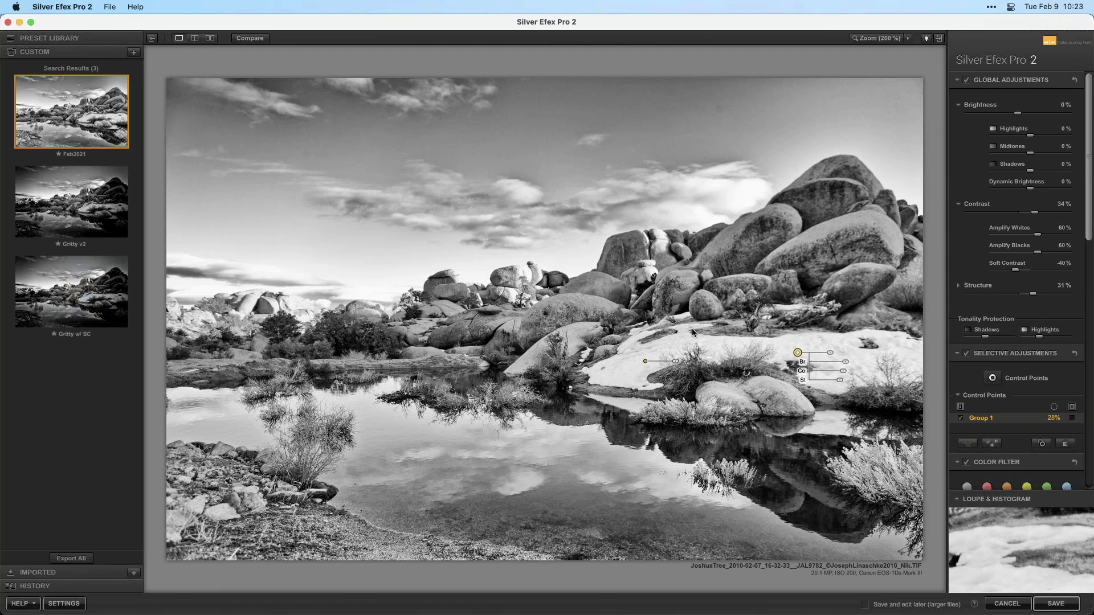
Step: Add a control point with a size of 7% on the bright distant rocks and slightly lower its Brightness
left_click(991, 379)
left_click(296, 301)
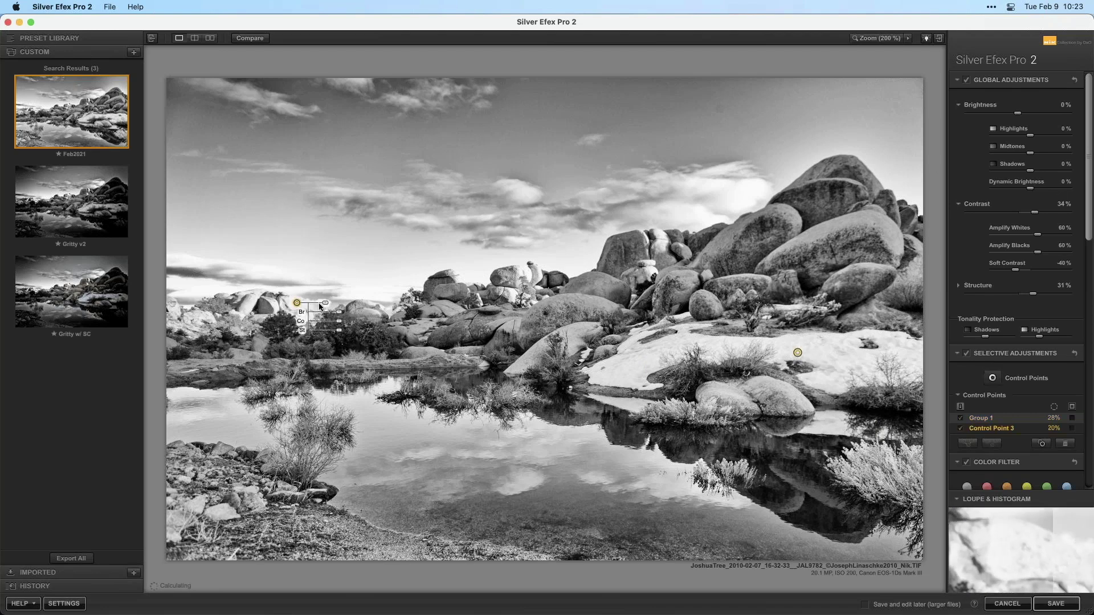
left_click_drag(338, 312, 332, 319)
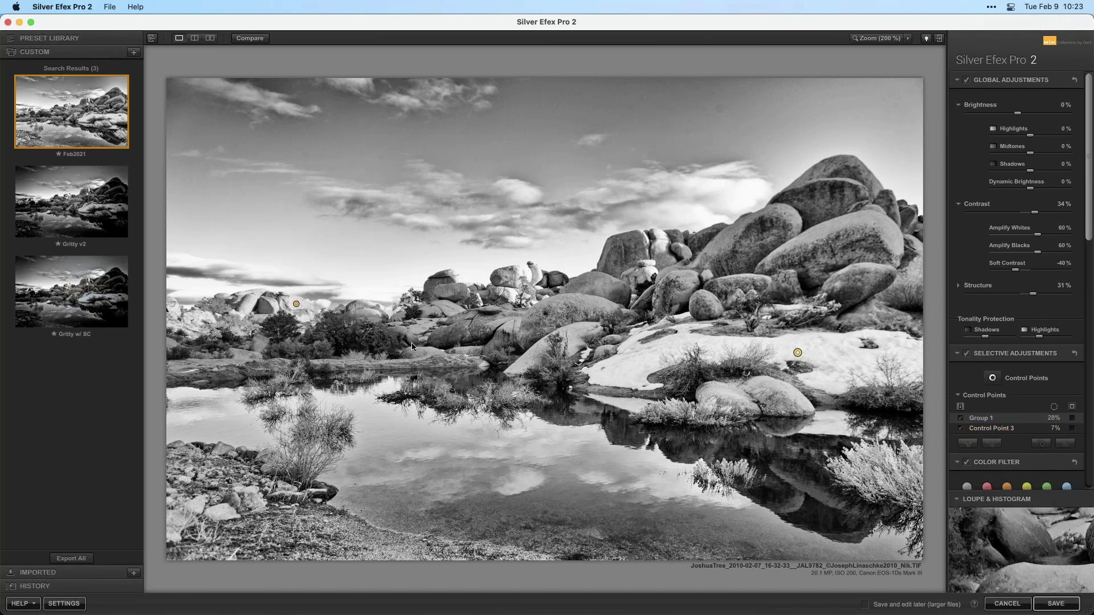
Step: Compare the black-and-white conversion with the original image, and save the result back to PhotoLab
left_click(254, 39)
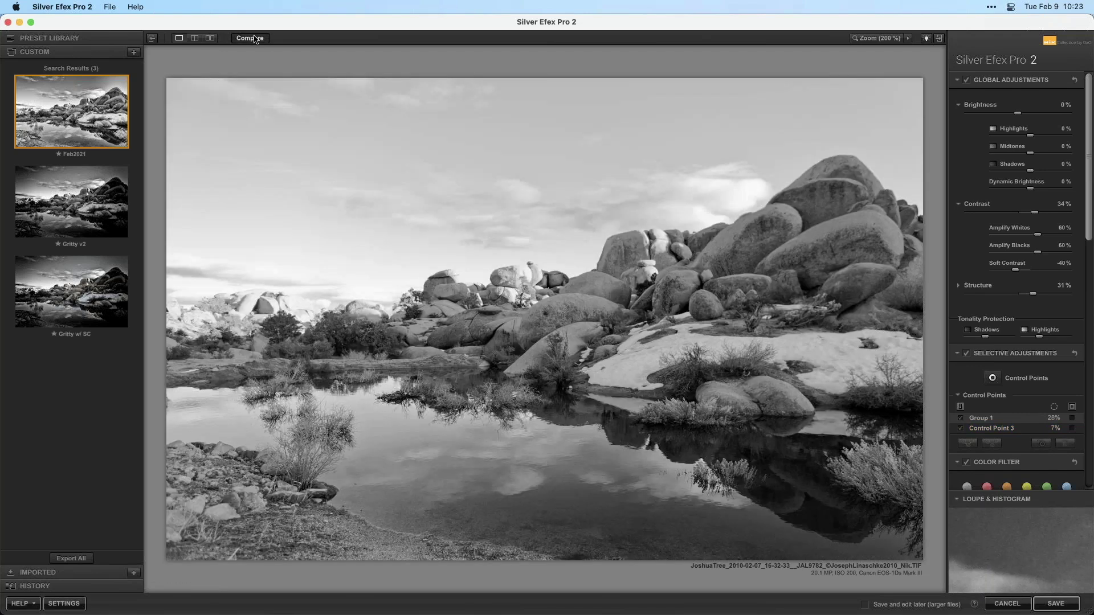
left_click(254, 39)
left_click(254, 39)
left_click(254, 39)
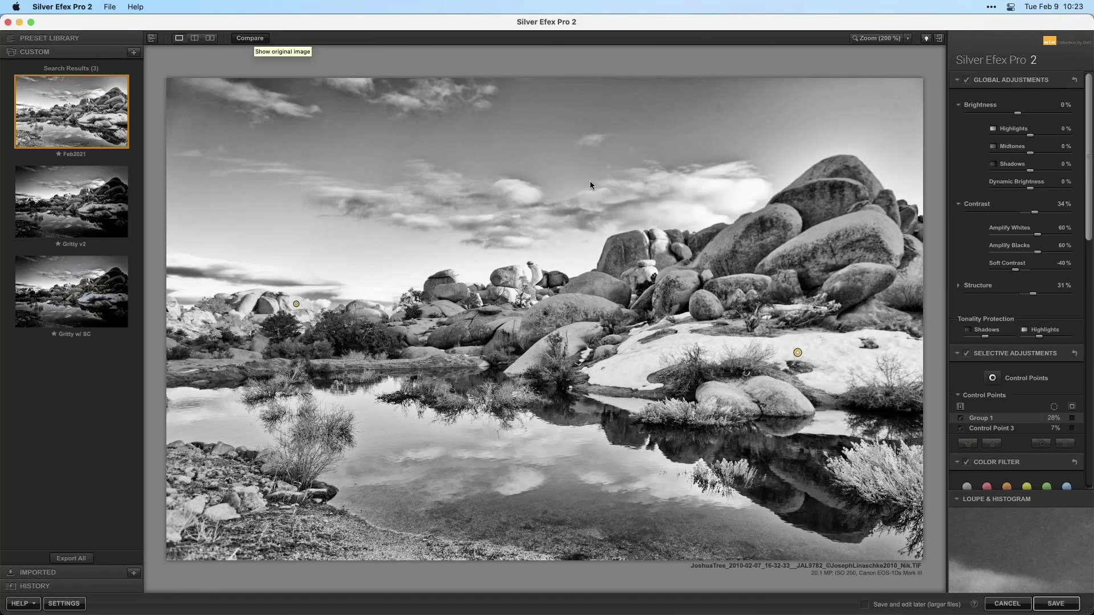
left_click(1068, 606)
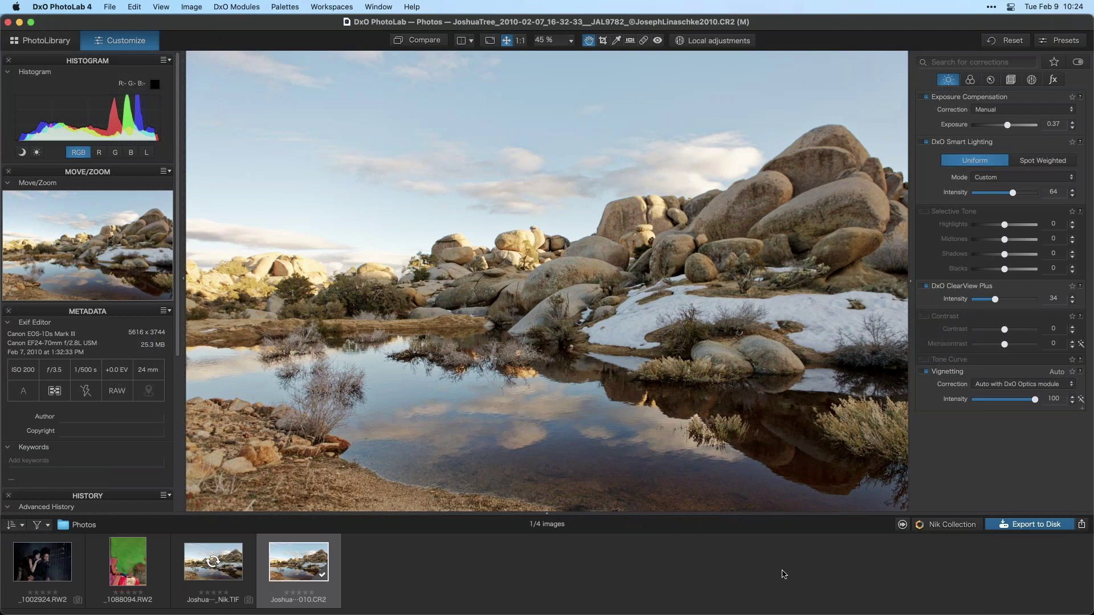
Step: View the saved black-and-white TIF, compare it with the color CR2 version, and return to the TIF
left_click(214, 564)
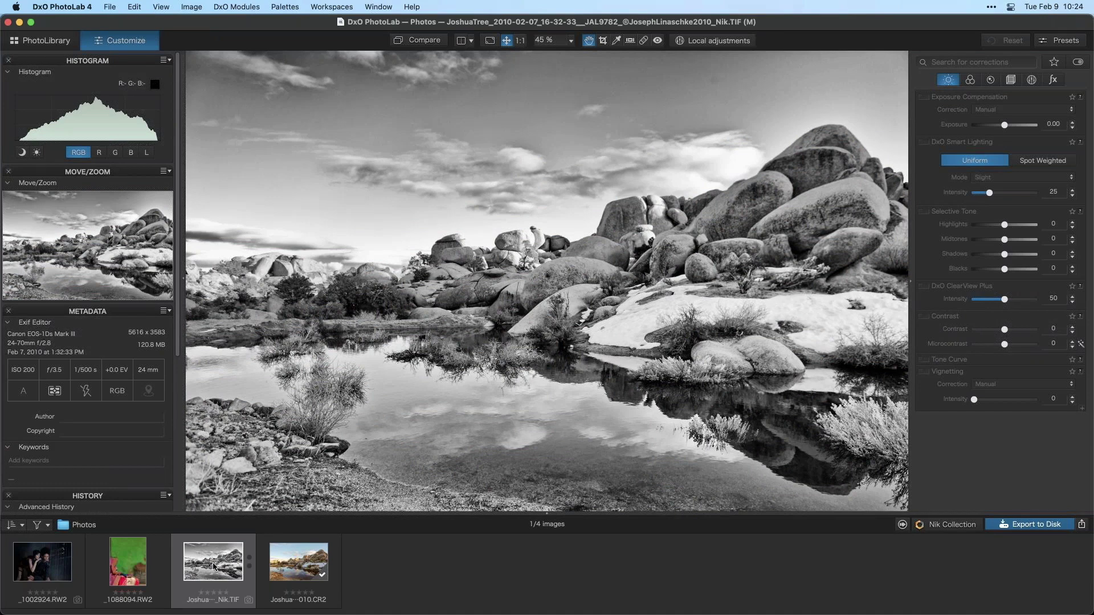
key("Right")
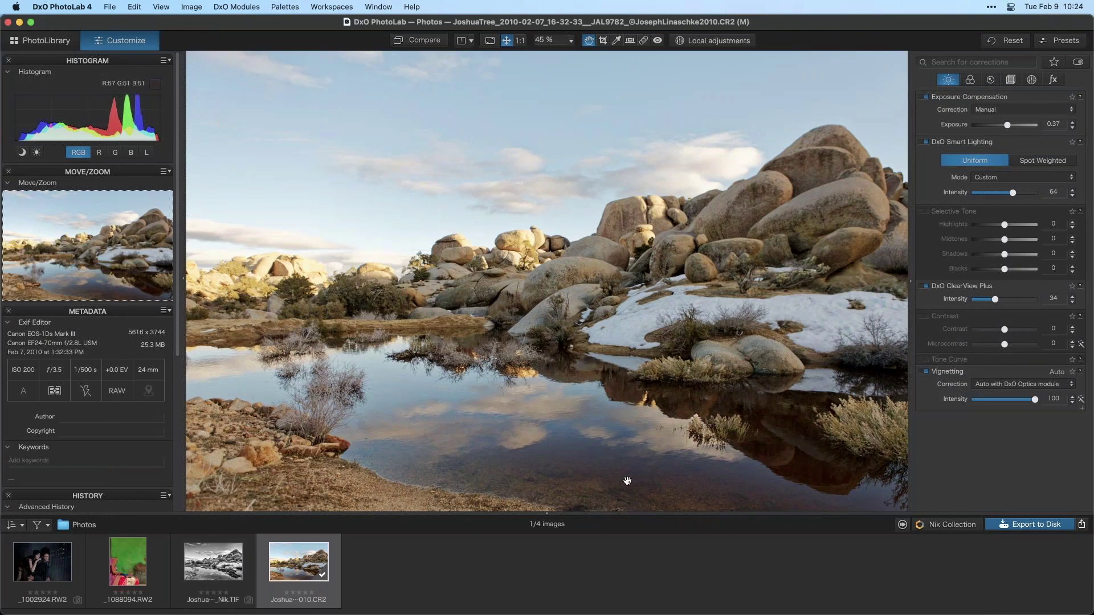
left_click(231, 555)
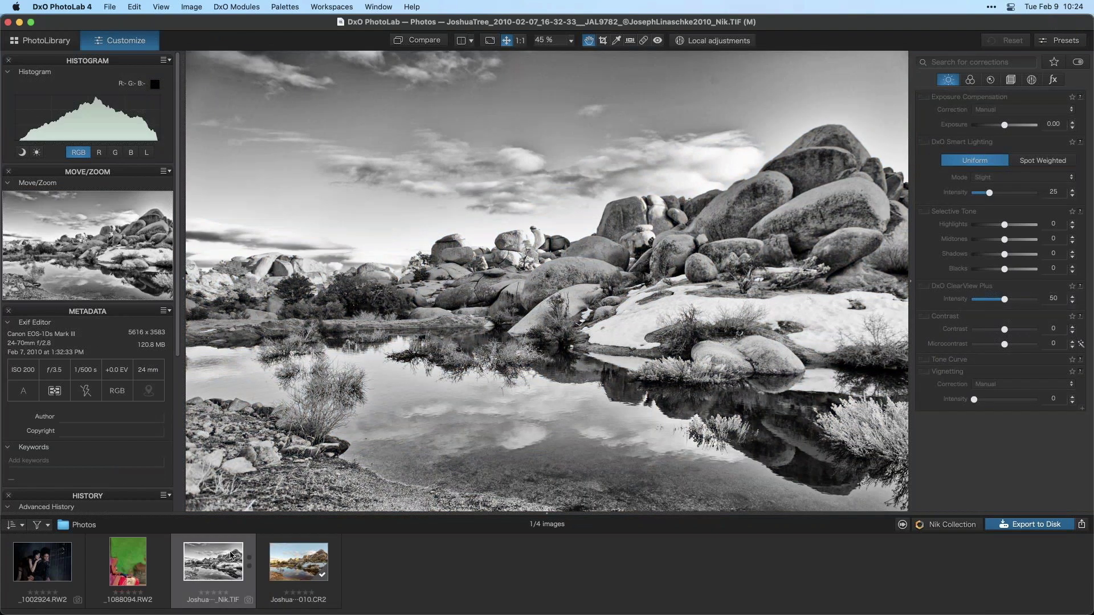
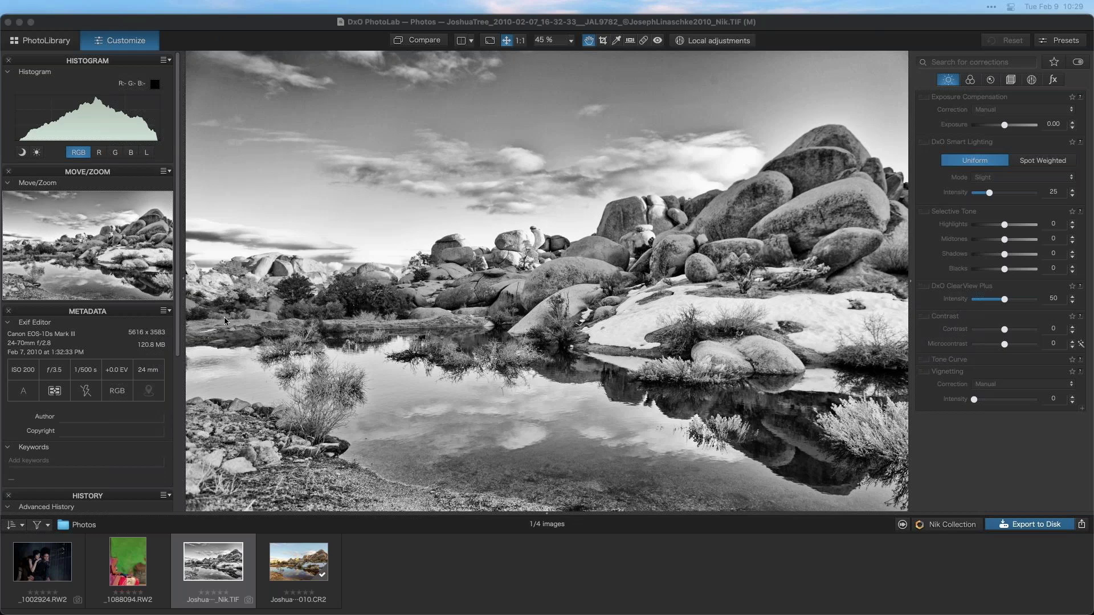
Step: Try the Daylight white balance setting on the color Joshua Tree CR2, and undo it
left_click(294, 559)
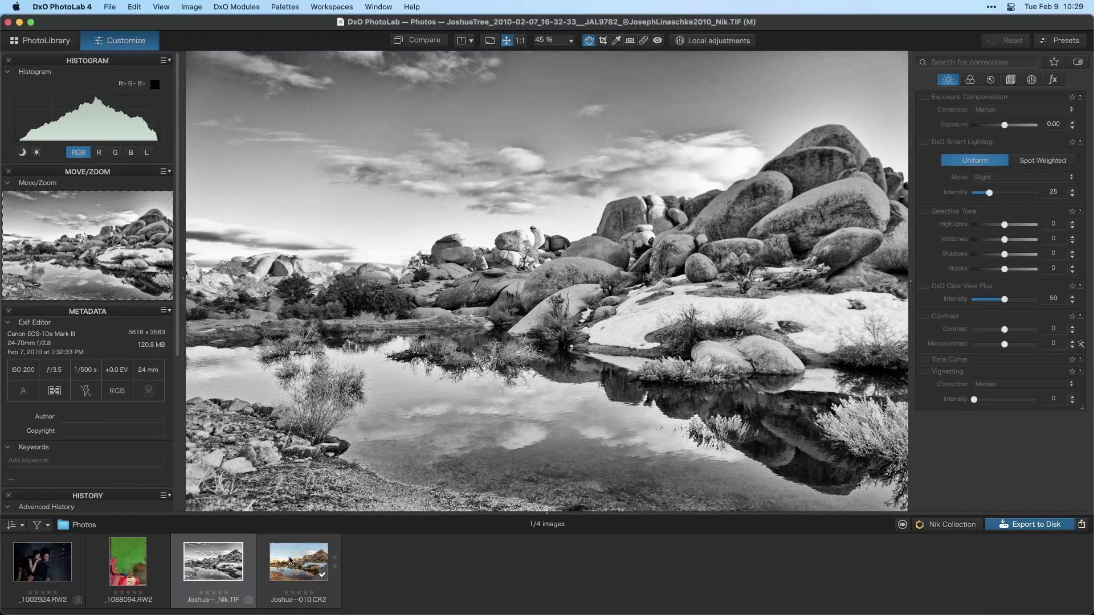
left_click(290, 560)
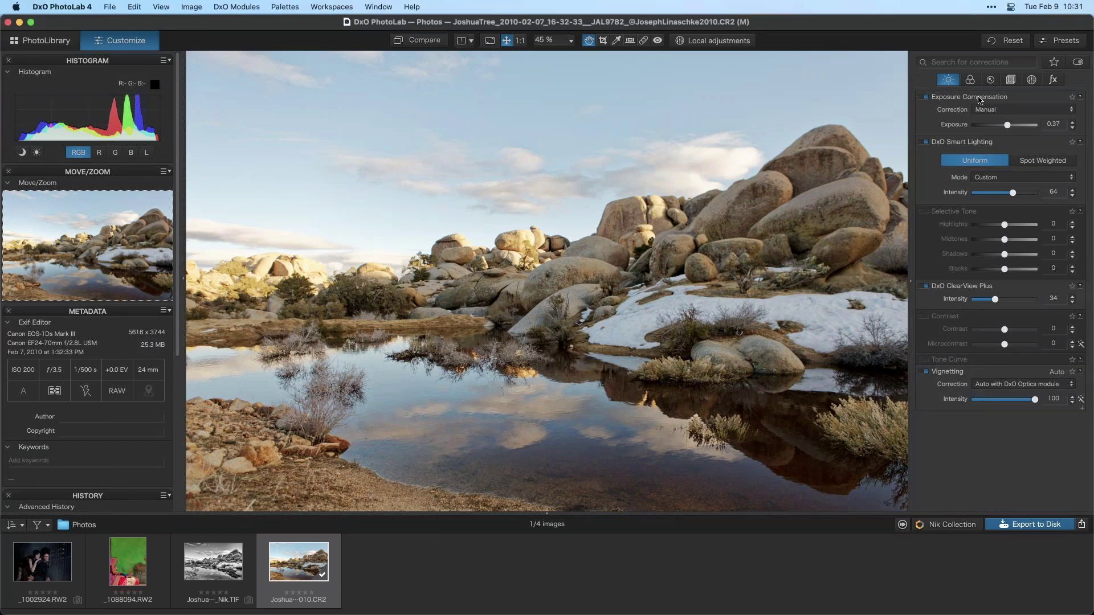
left_click(970, 80)
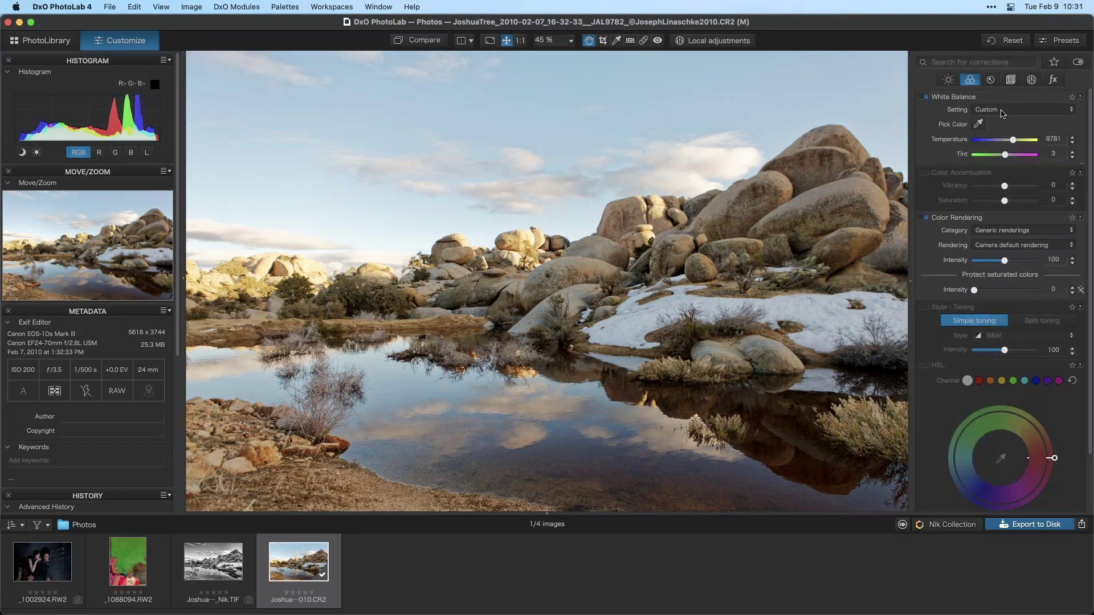
left_click(1004, 111)
left_click(1002, 32)
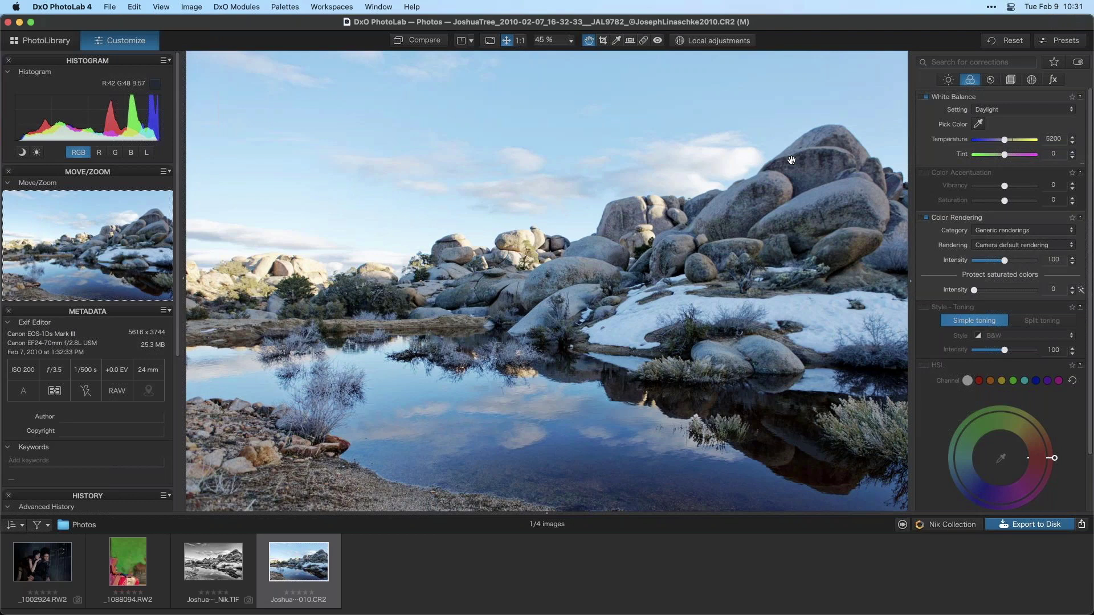
key("super+z")
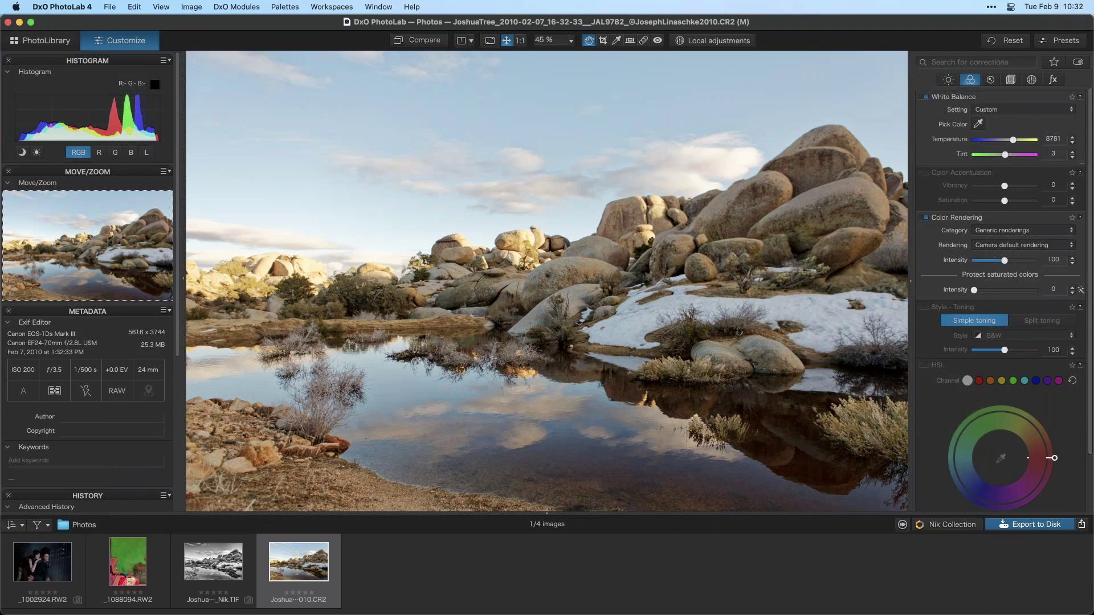
Step: Switch to the _1088094.RW2 portrait and apply the "5 - No correction" preset
key("super+shift+a")
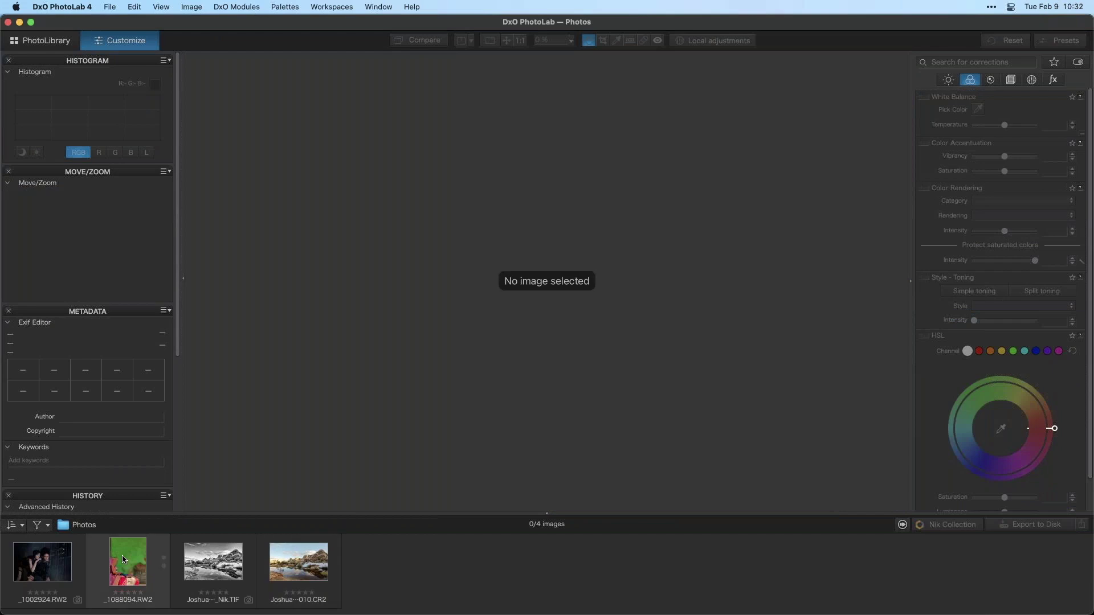
left_click(124, 559)
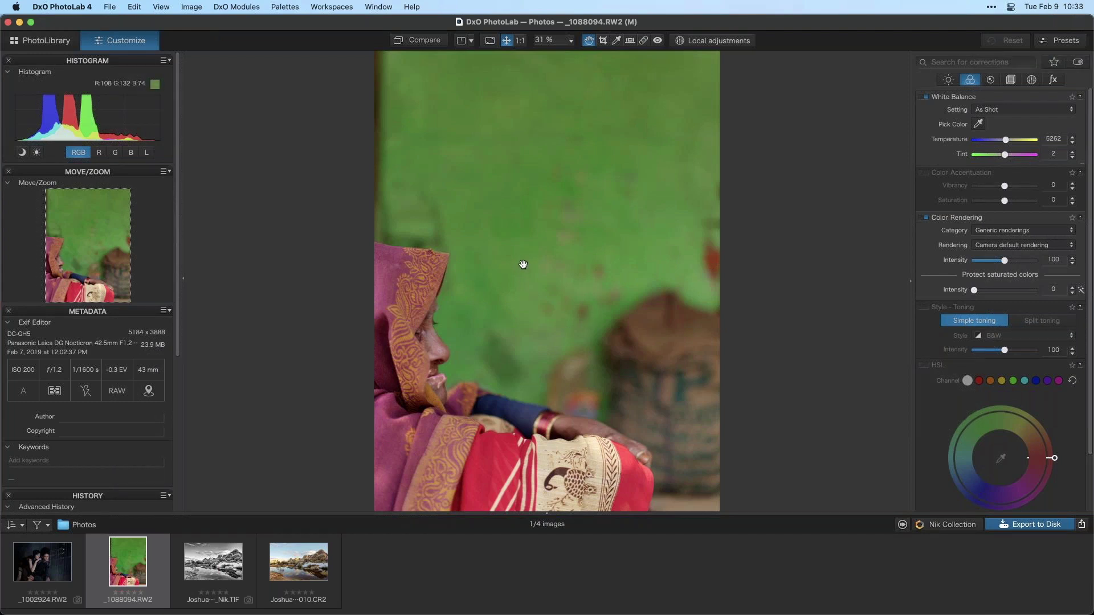
left_click(1055, 46)
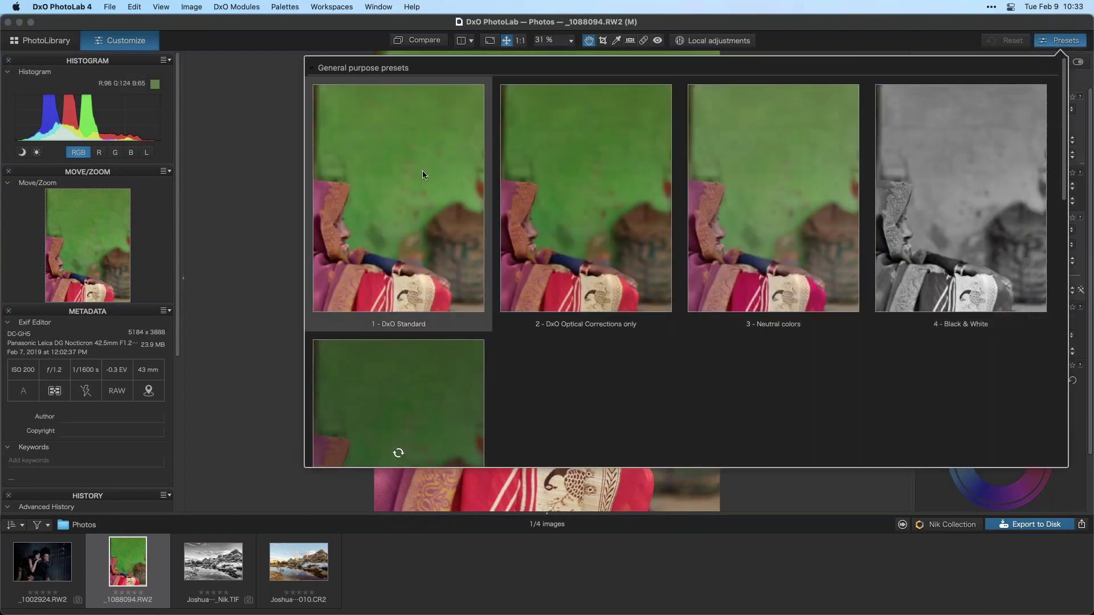
scroll(428, 183, "down", 3)
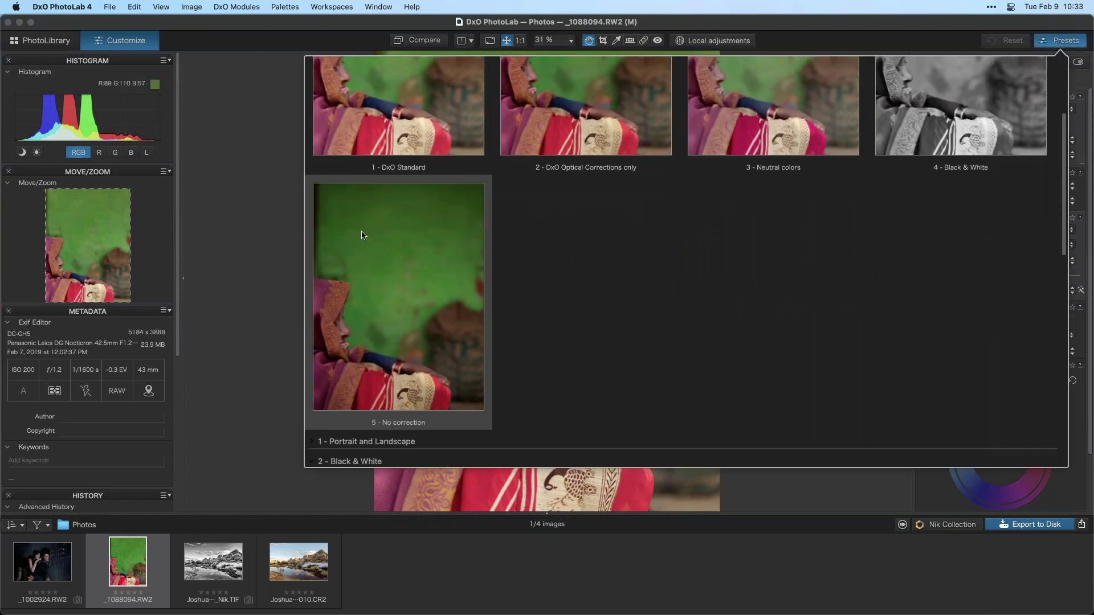
left_click(406, 300)
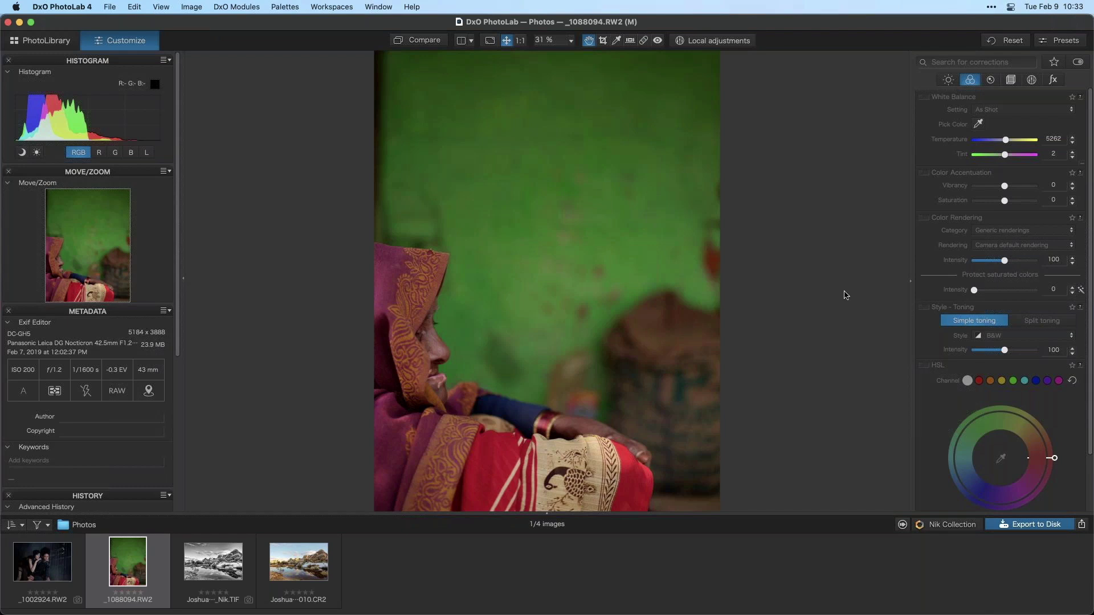
Step: Review the general purpose preset previews for the portrait and reapply "5 - No correction"
left_click(1054, 43)
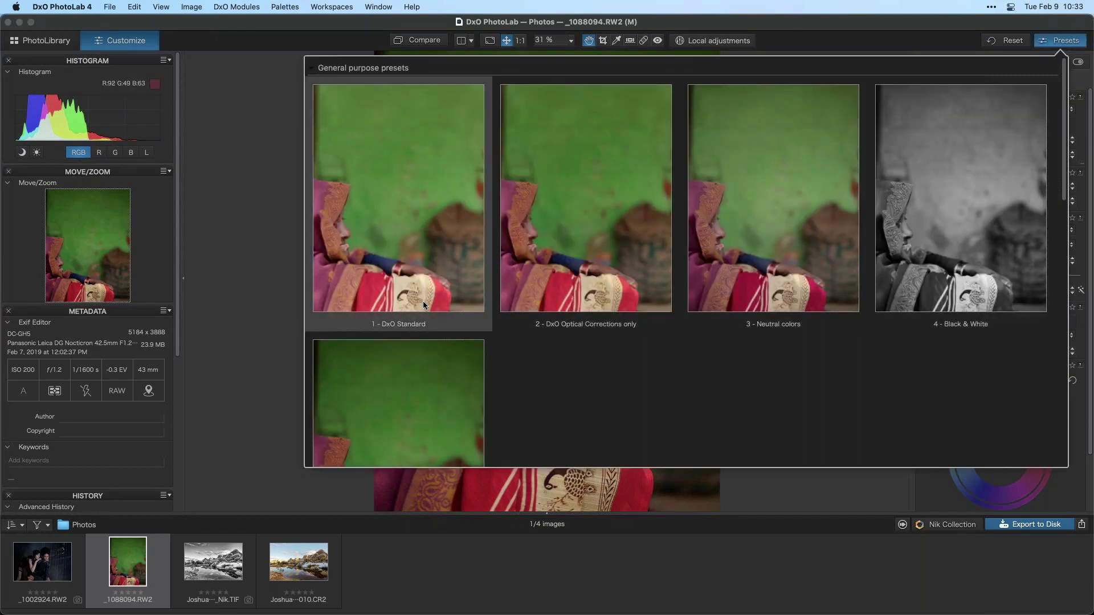
scroll(451, 263, "down", 3)
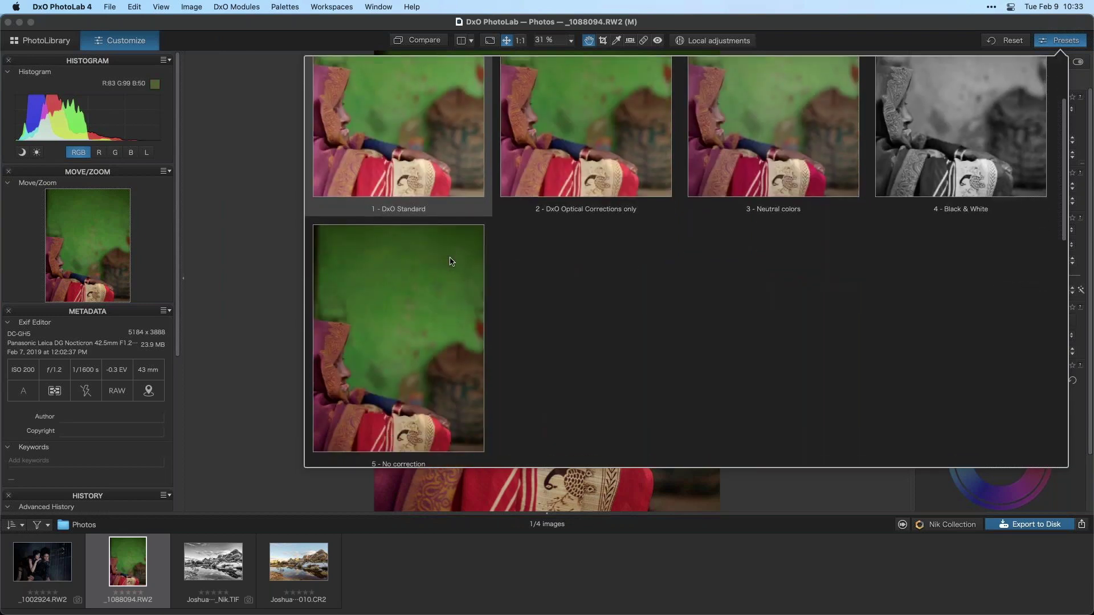
scroll(450, 262, "up", 3)
scroll(433, 213, "down", 3)
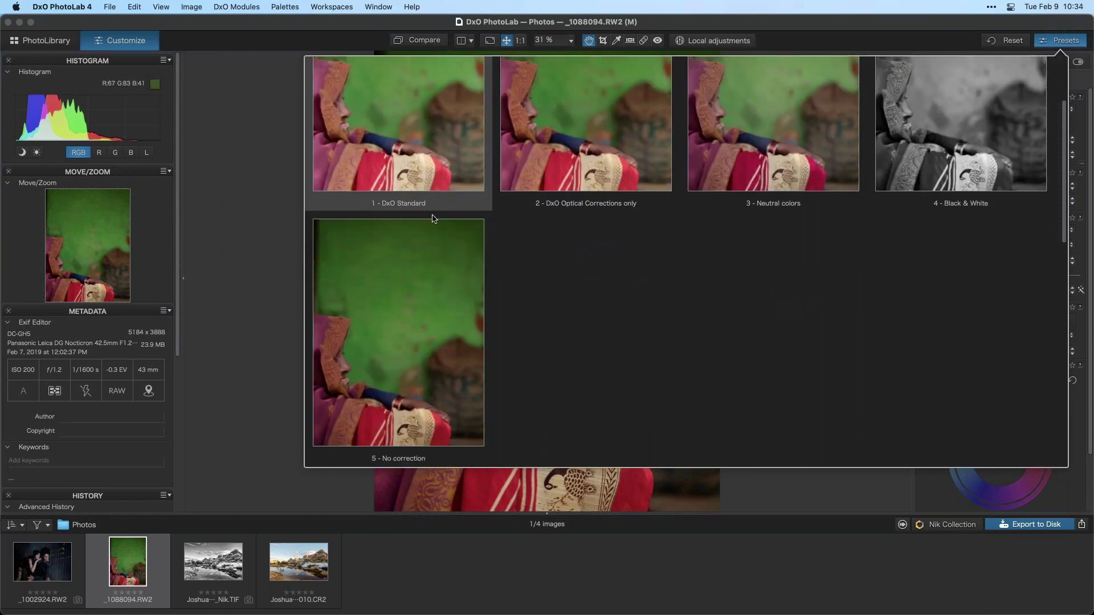
left_click(402, 318)
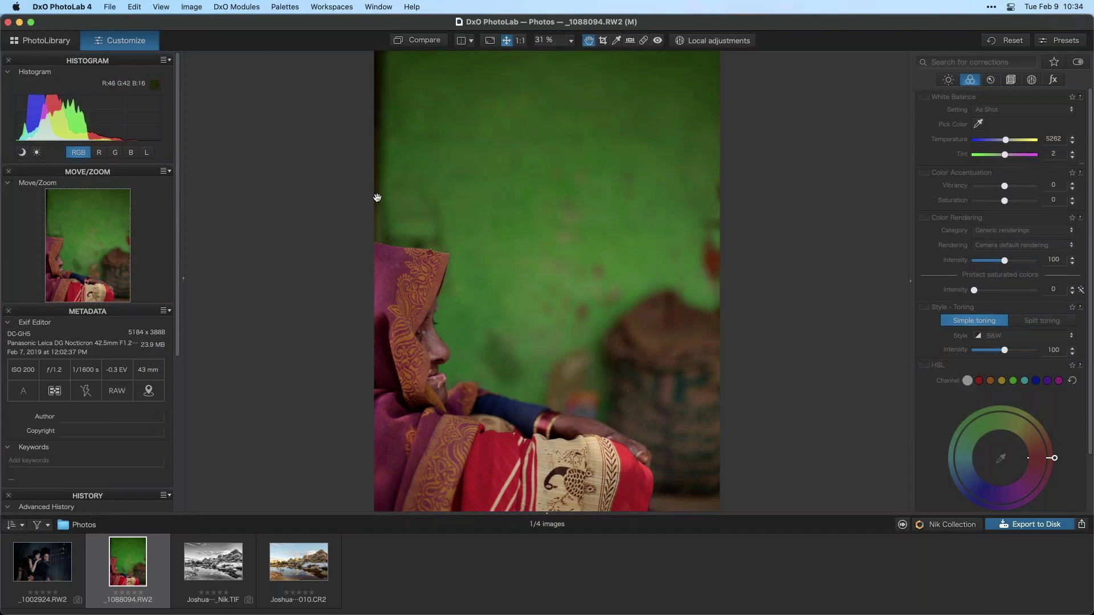
Step: Try a slight crop from the portrait's upper-left corner to about 5051 x 3788 px at the original ratio
left_click(602, 41)
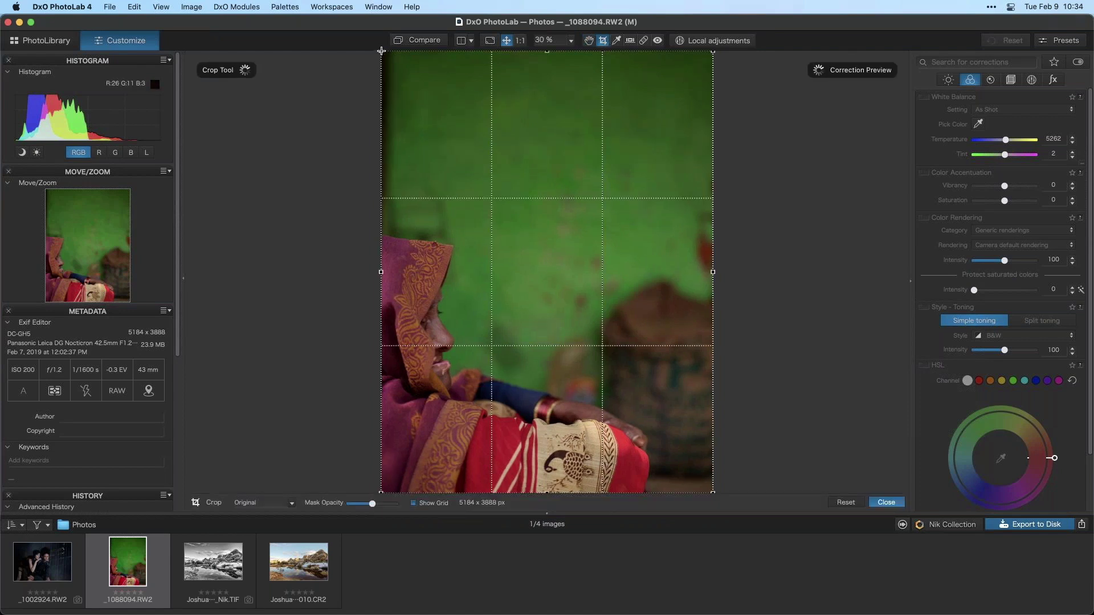
left_click_drag(381, 51, 388, 60)
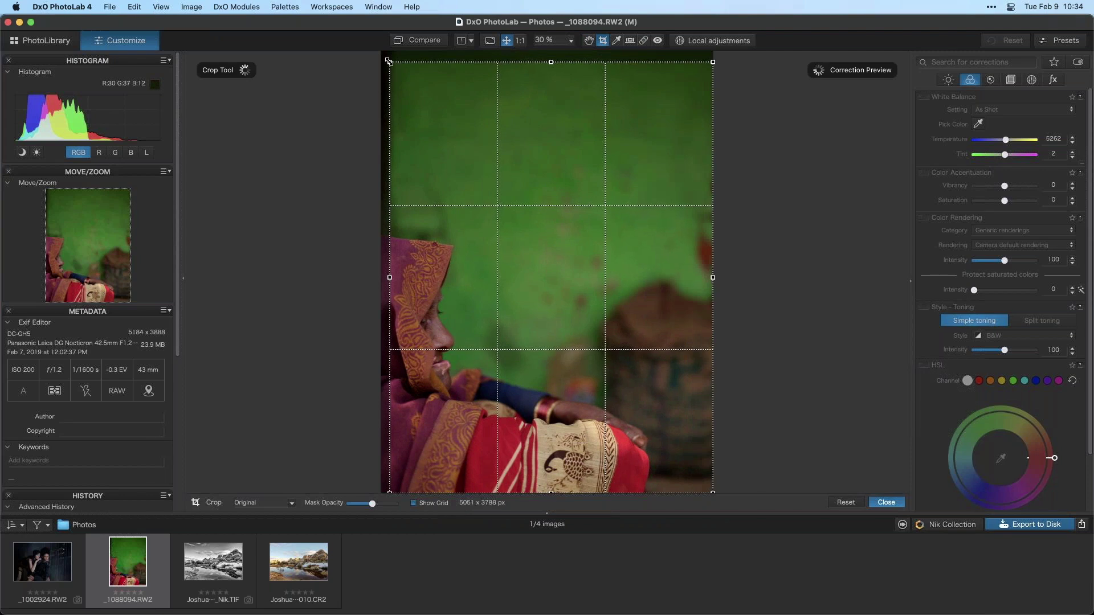
key("Return")
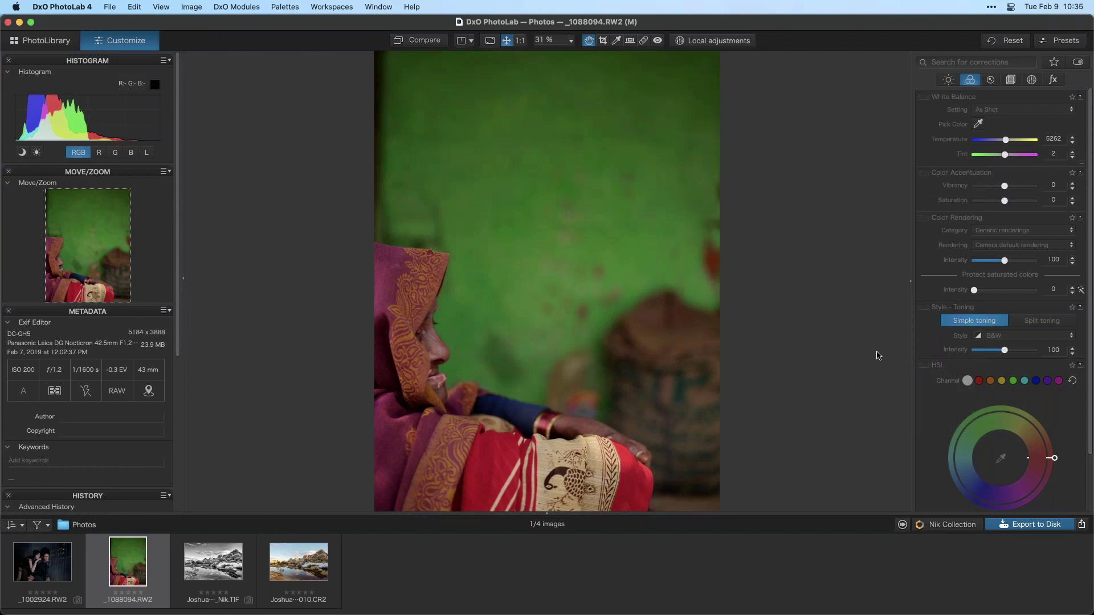
Step: Enable the HSL correction and go through its color channels one by one from red to magenta
left_click(923, 366)
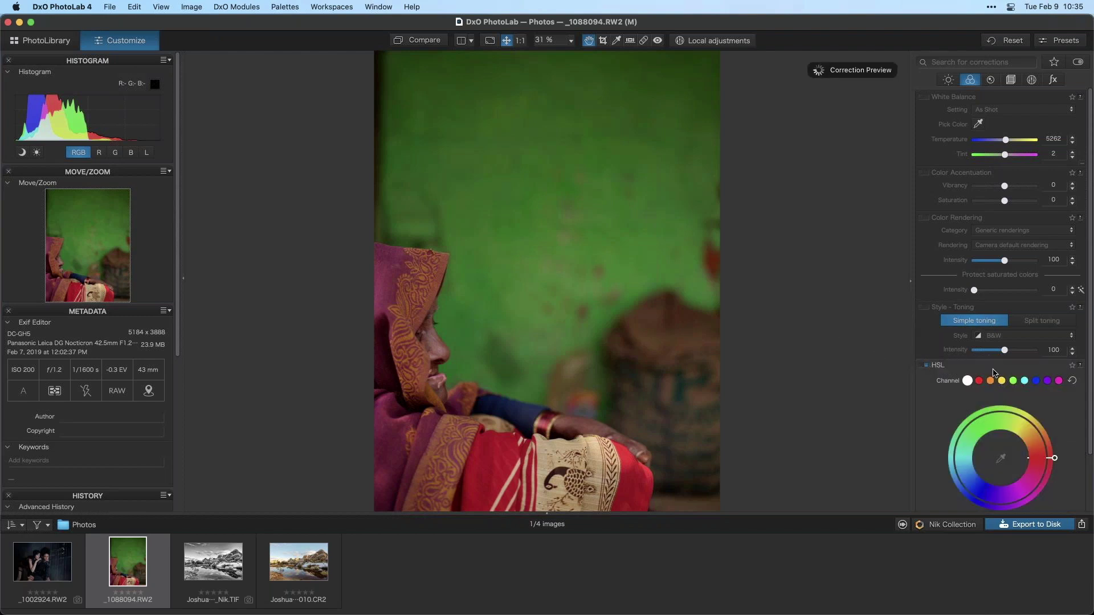
scroll(991, 375, "down", 3)
scroll(991, 375, "down", 2)
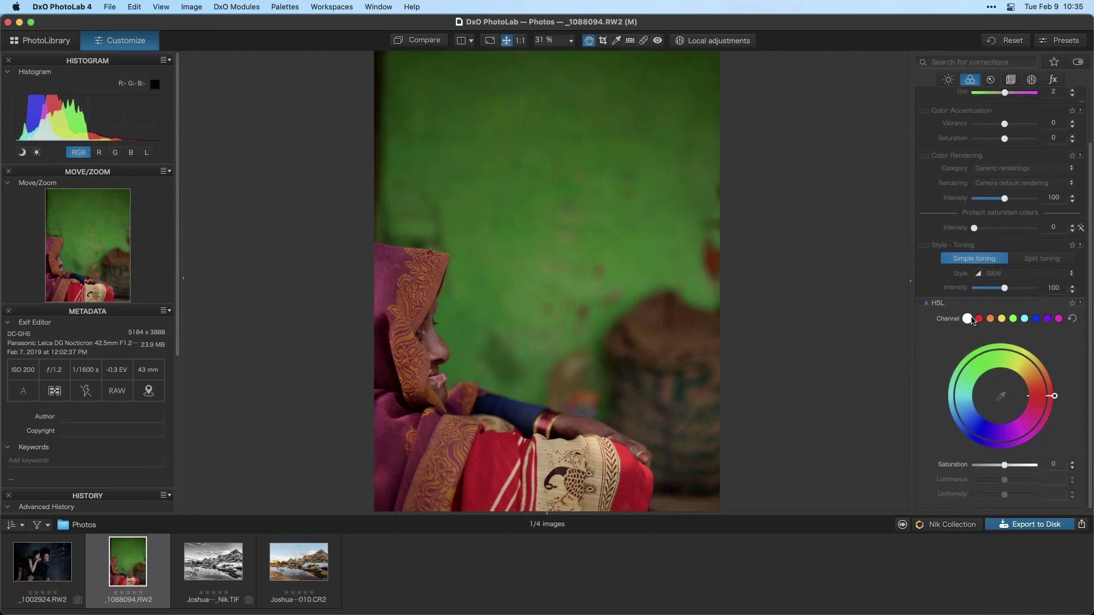
left_click(979, 320)
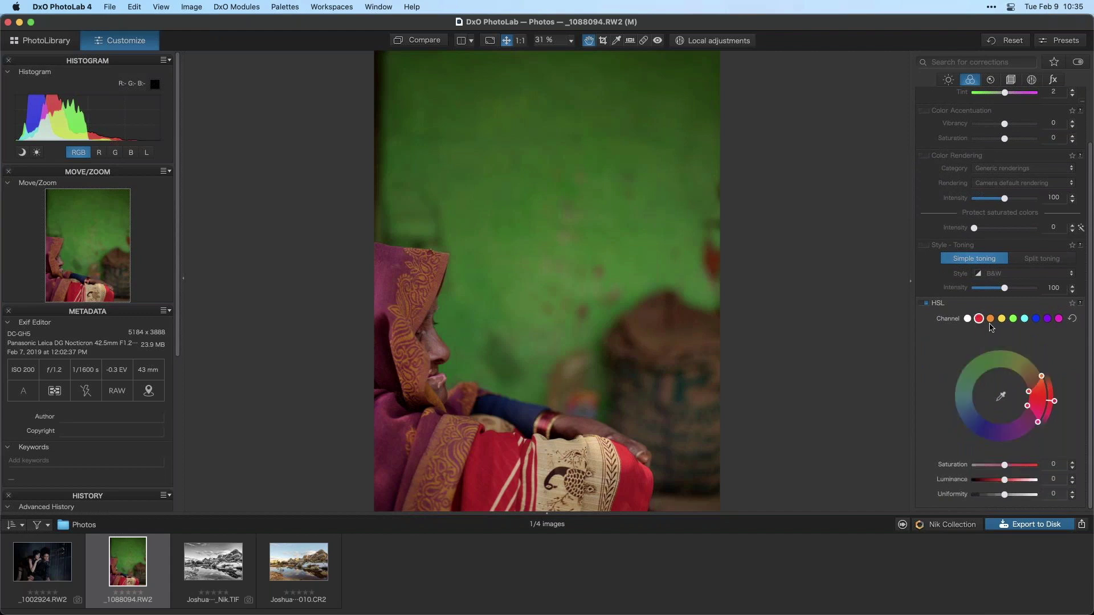
left_click(991, 320)
left_click(1002, 320)
left_click(1014, 320)
left_click(1025, 320)
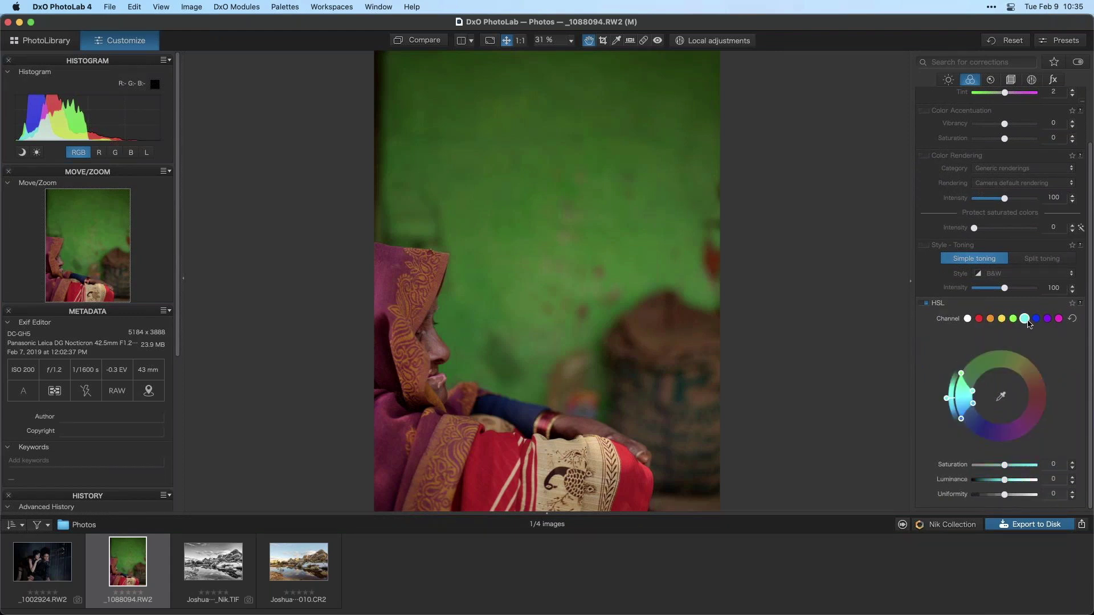
left_click(1036, 319)
left_click(1048, 319)
left_click(1059, 319)
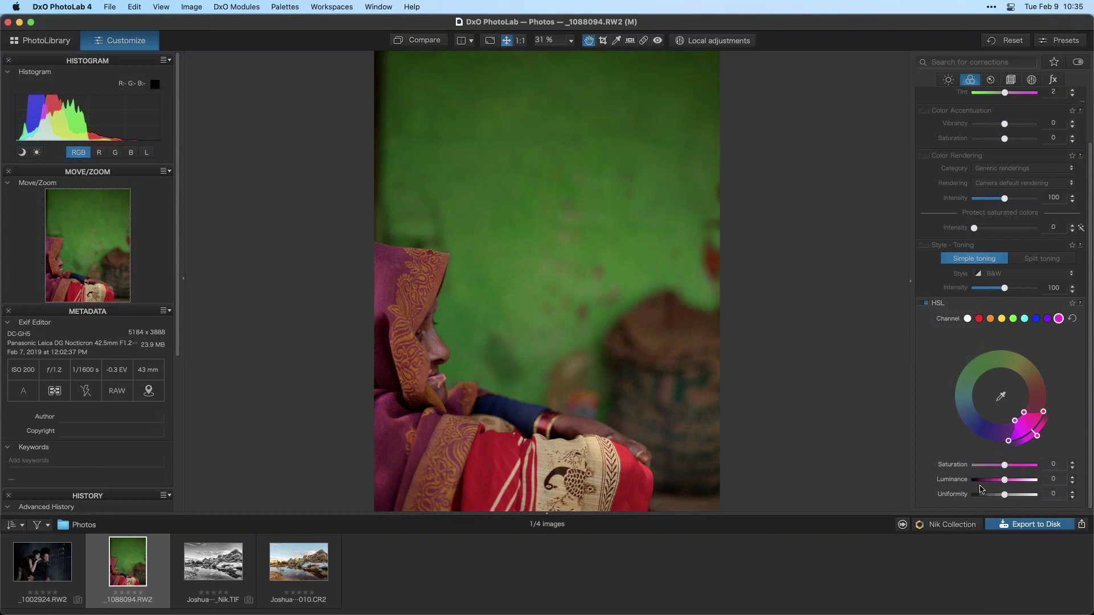
Step: Center the HSL green channel on the green wall's hue by sampling the wall behind the woman
left_click(1013, 320)
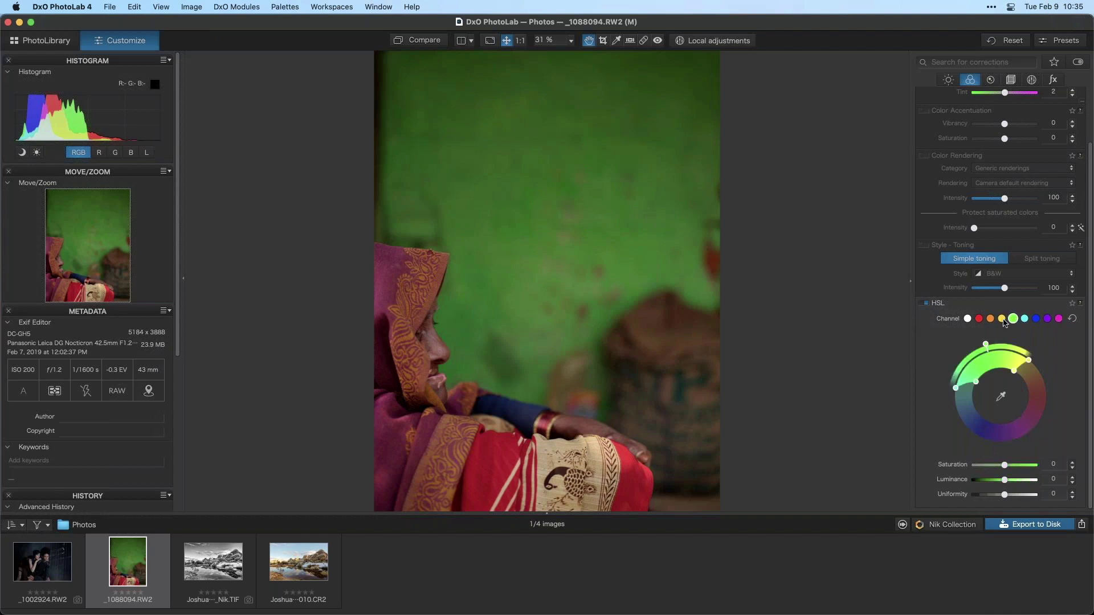
left_click(1001, 396)
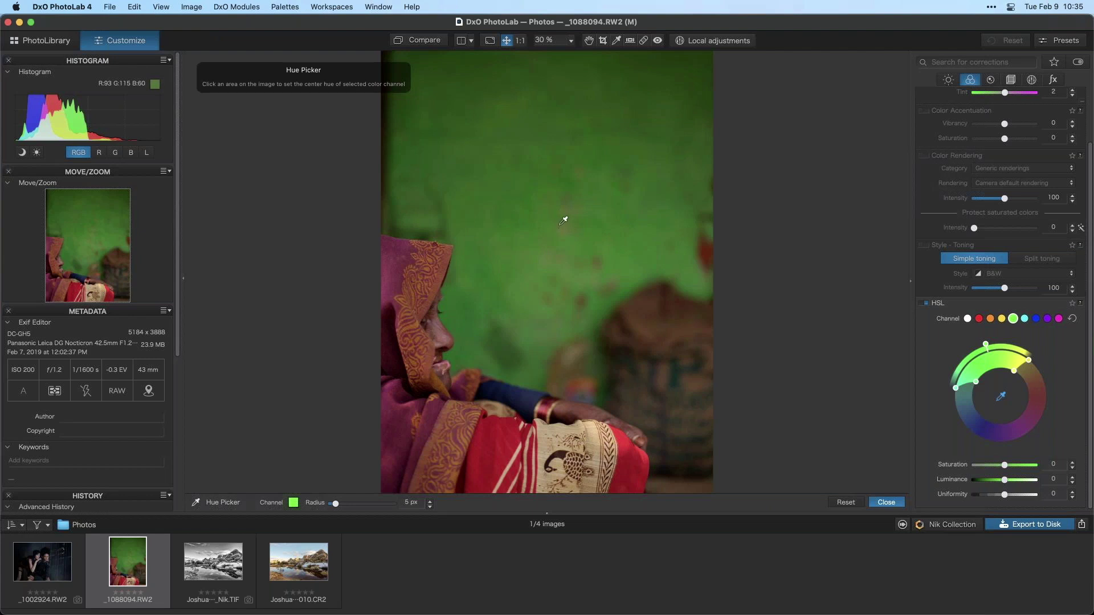
left_click(535, 181)
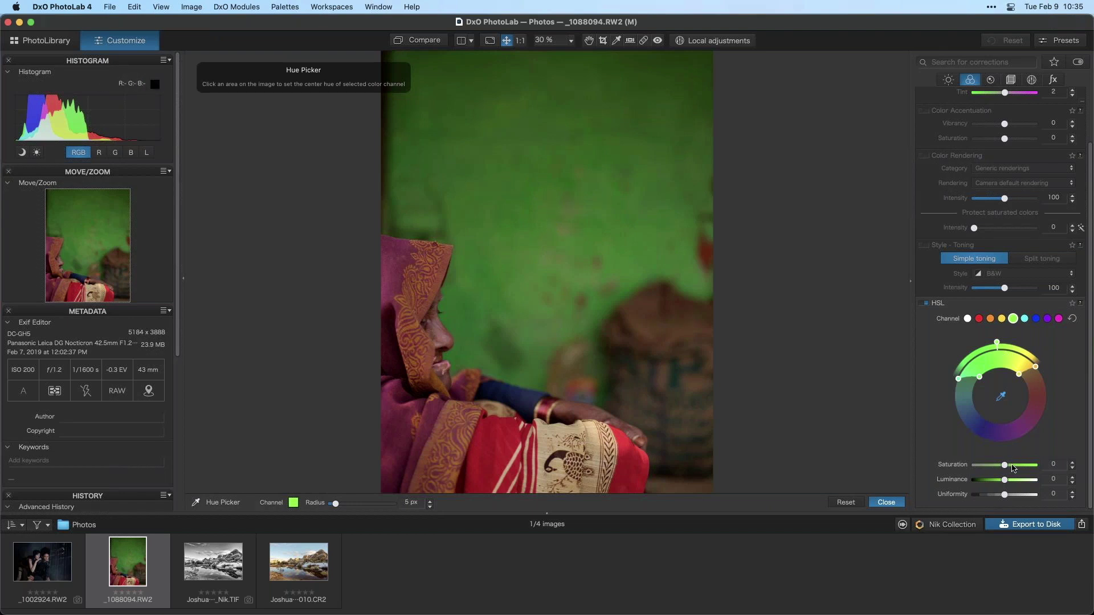
Step: Lower the green channel's Luminance to -41, and compare the HSL correction off and on, leaving it on
left_click_drag(1004, 483, 991, 485)
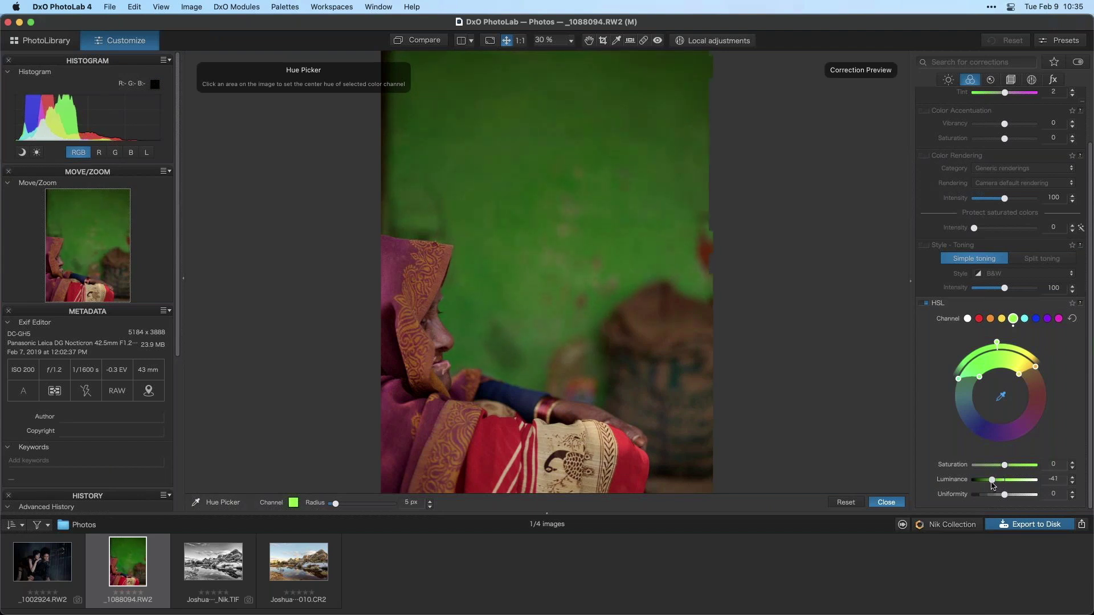
left_click(926, 304)
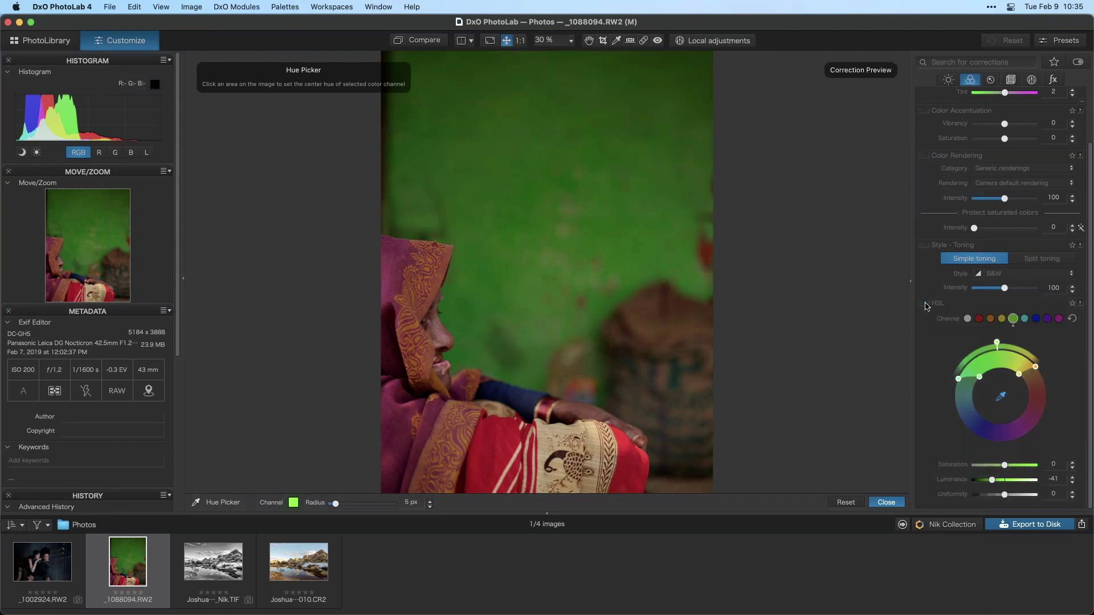
left_click(926, 305)
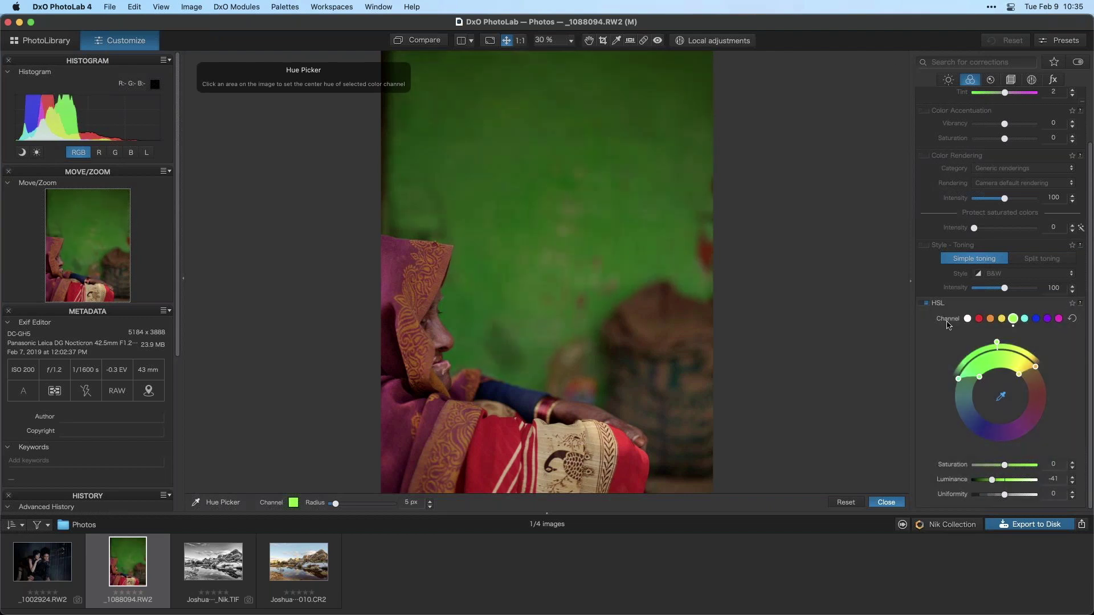
Step: Lower the HSL green channel's Saturation to -8, and compare the correction off and on, leaving it on
left_click_drag(1006, 468, 1003, 469)
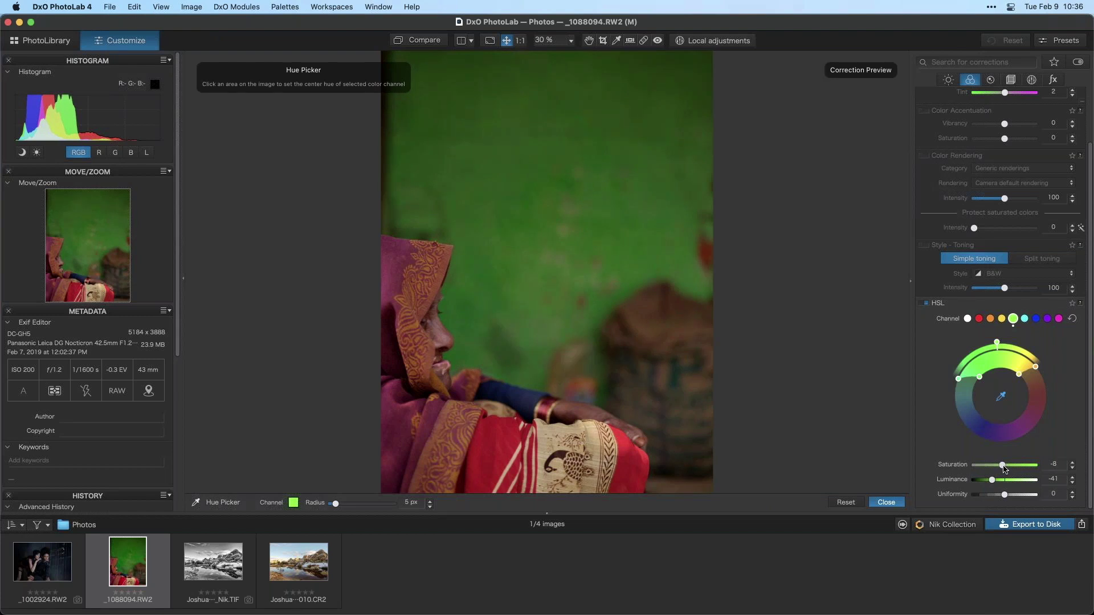
left_click(925, 303)
left_click(925, 304)
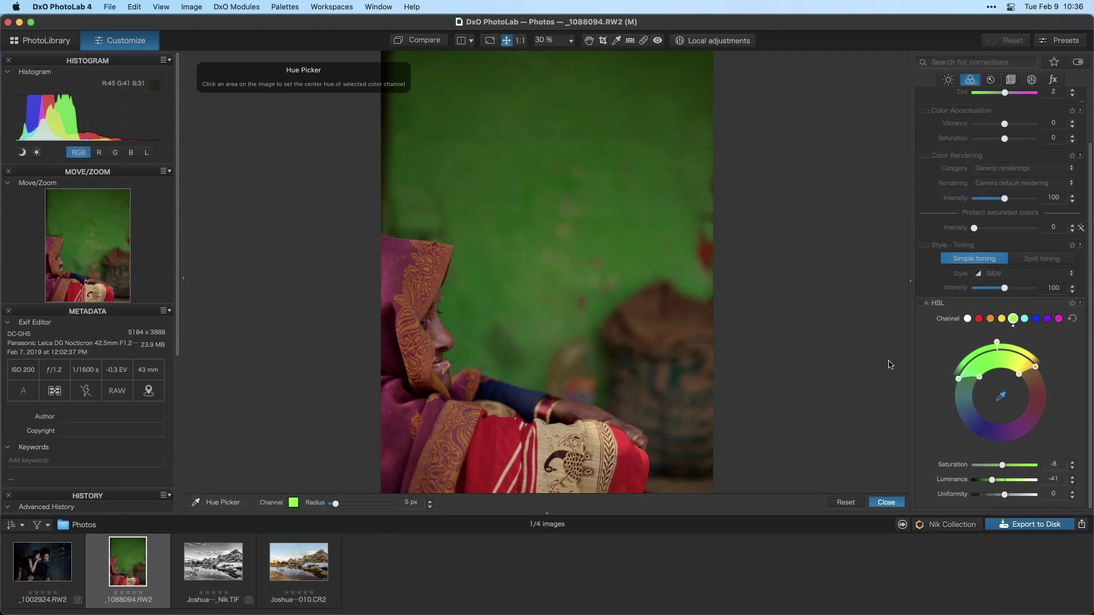
Step: Recenter the HSL cyan channel on the headscarf's hue by sampling the fabric on the woman's head
left_click(978, 319)
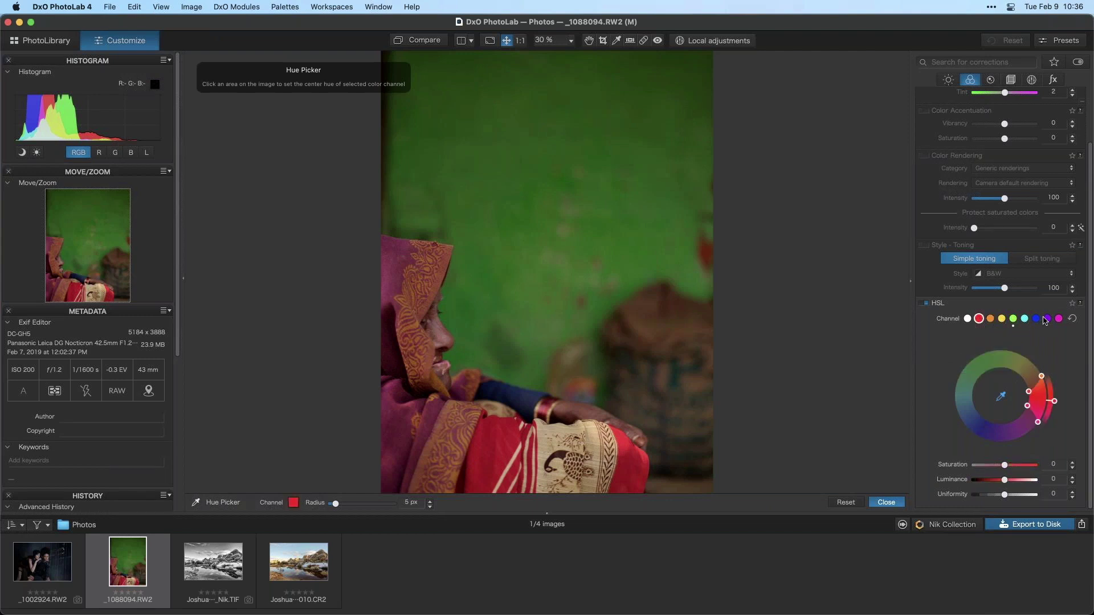
left_click(1025, 319)
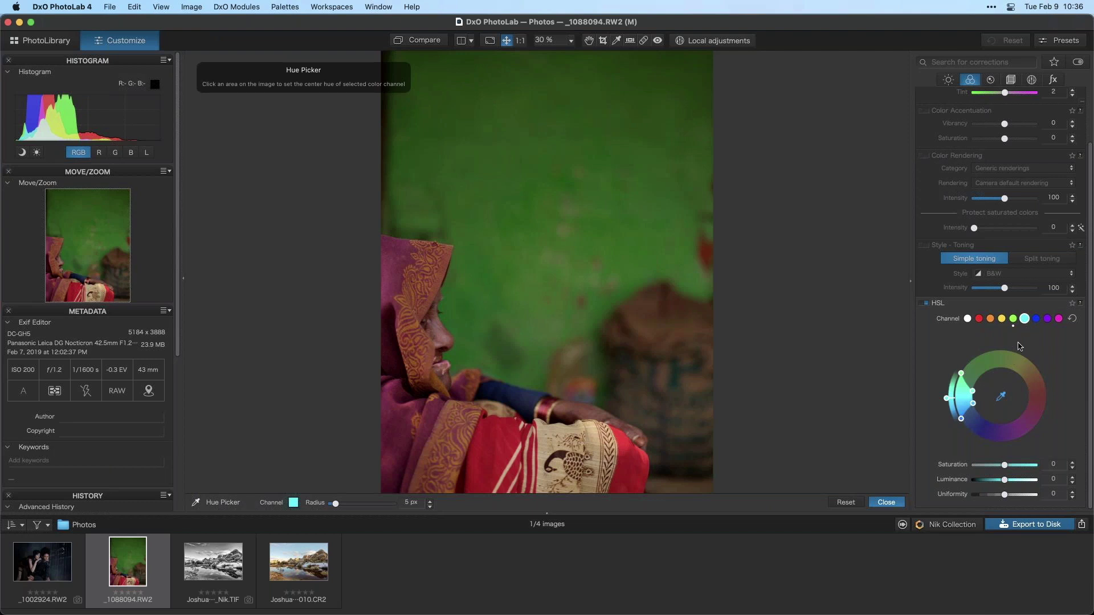
left_click(403, 259)
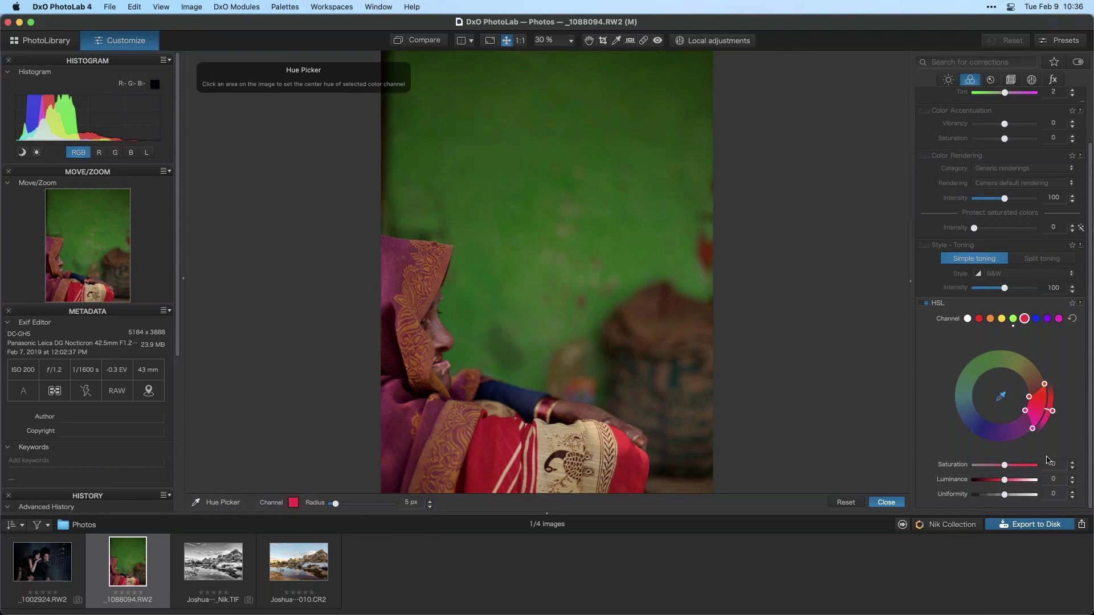
Step: Set the headscarf channel's Saturation to 14 and Luminance to -7, comparing the HSL correction off and on
mouse_move(1007, 482)
left_mouse_down()
mouse_move(998, 484)
mouse_move(1011, 485)
mouse_move(1001, 466)
mouse_move(1011, 464)
left_mouse_up()
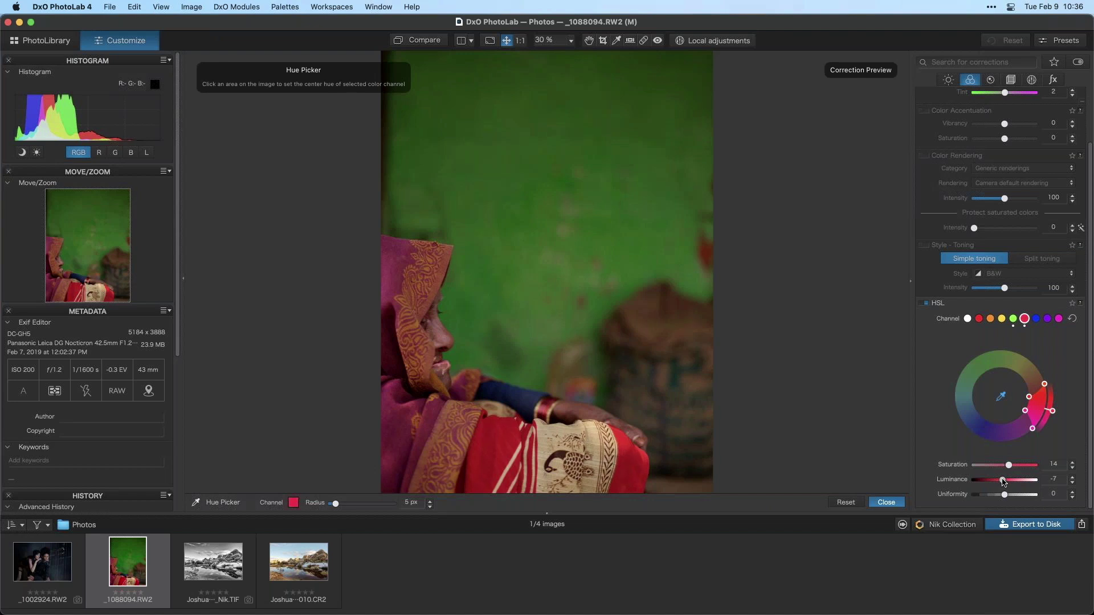
left_click(925, 303)
left_click(925, 304)
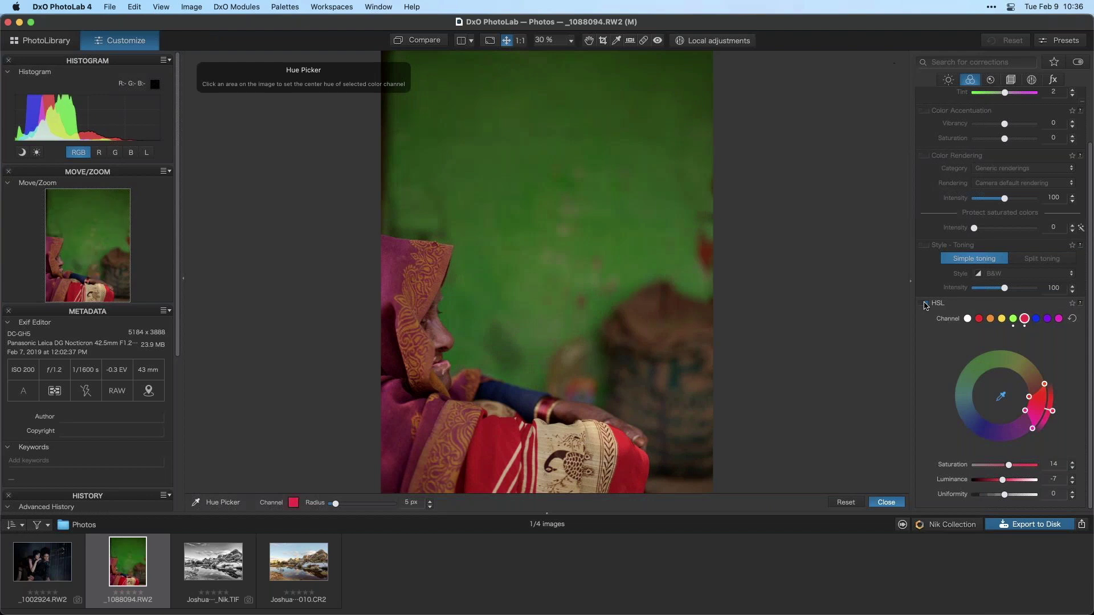
left_click(925, 305)
left_click(925, 305)
Step: View the portrait at 100% and exit the Hue Picker to inspect the photo's details
left_click(520, 41)
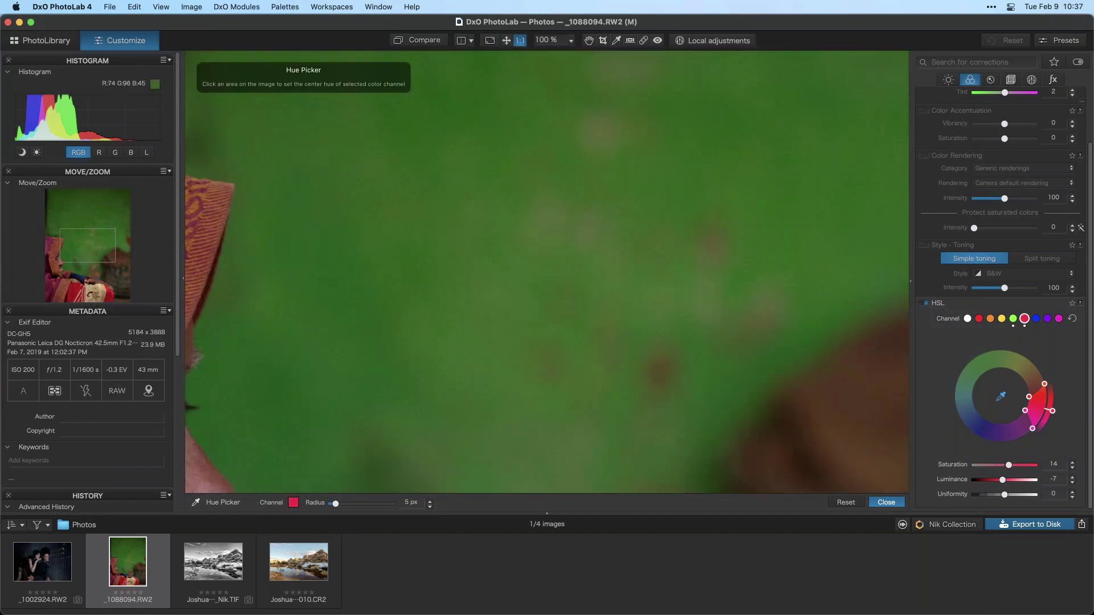
key("Escape")
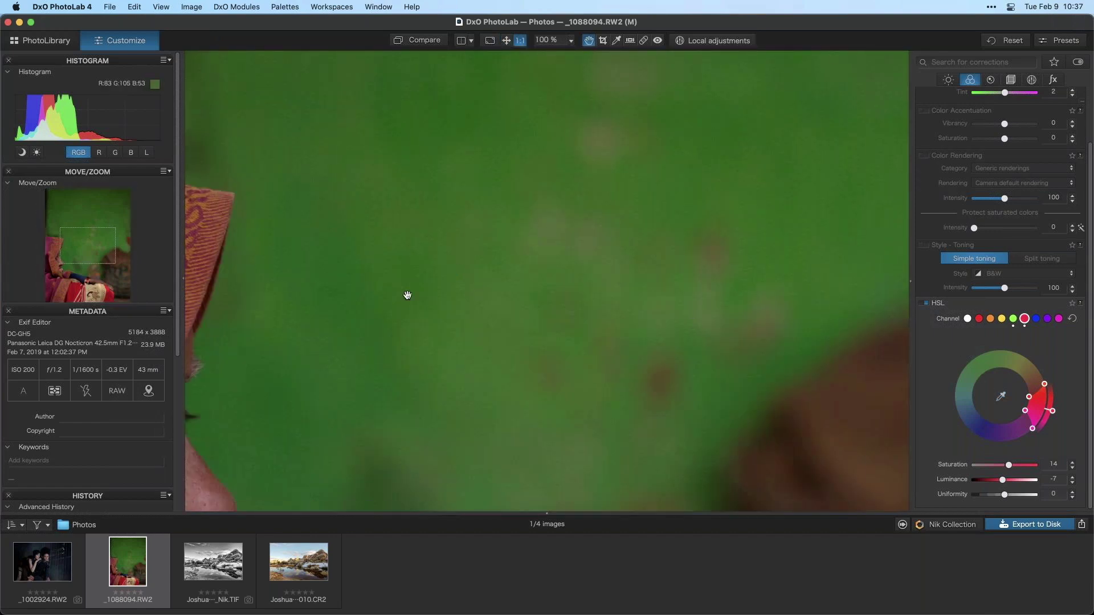
Step: Enable DxO Denoising Technologies for the photo with the DeepPRIME method
left_click_drag(354, 337, 854, 97)
scroll(524, 268, "down", 3)
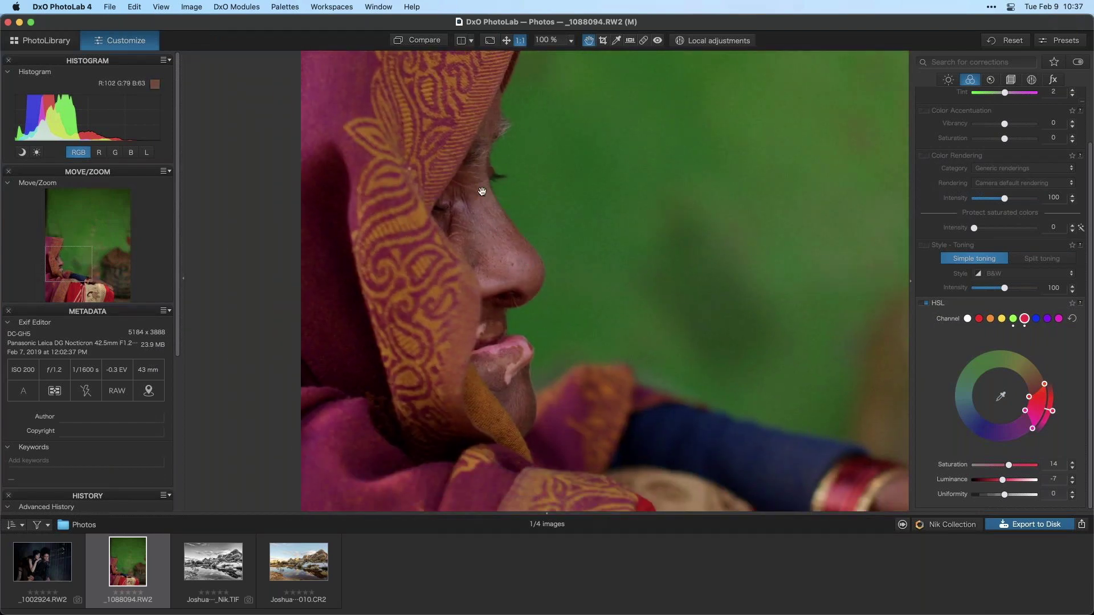
scroll(479, 188, "up", 3)
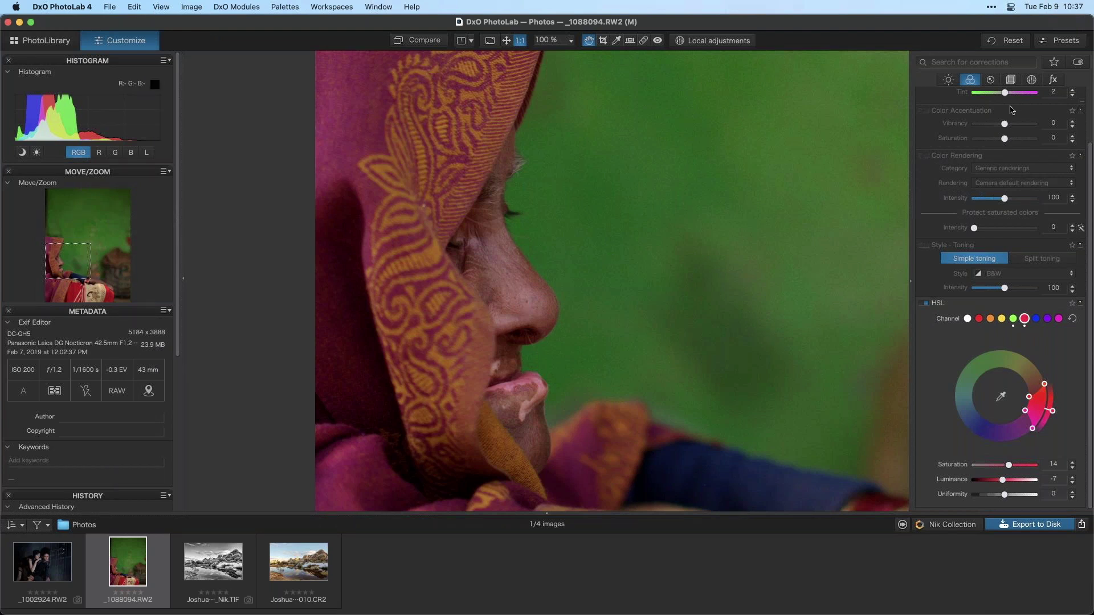
left_click(989, 80)
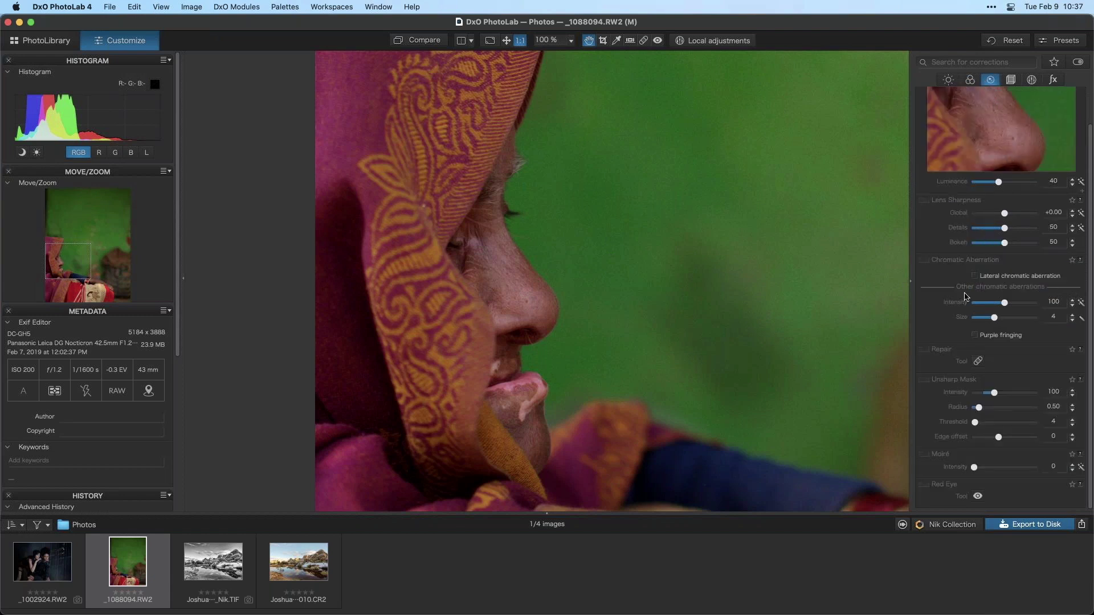
scroll(965, 296, "up", 2)
left_click(925, 98)
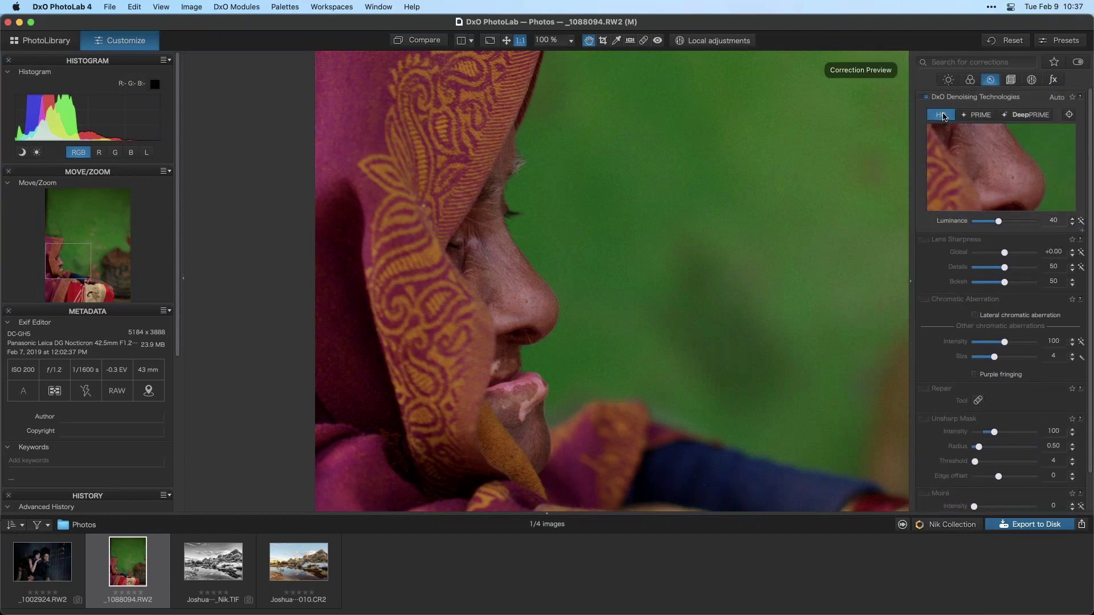
left_click(1025, 115)
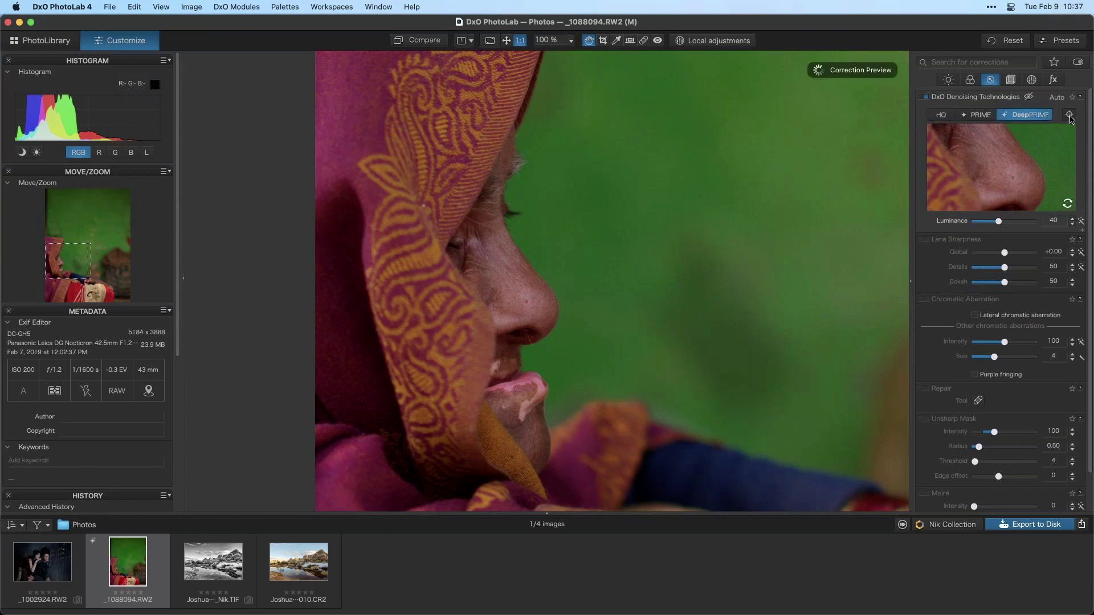
Step: Centre the denoising preview magnifier on the woman's nose
left_click(1069, 114)
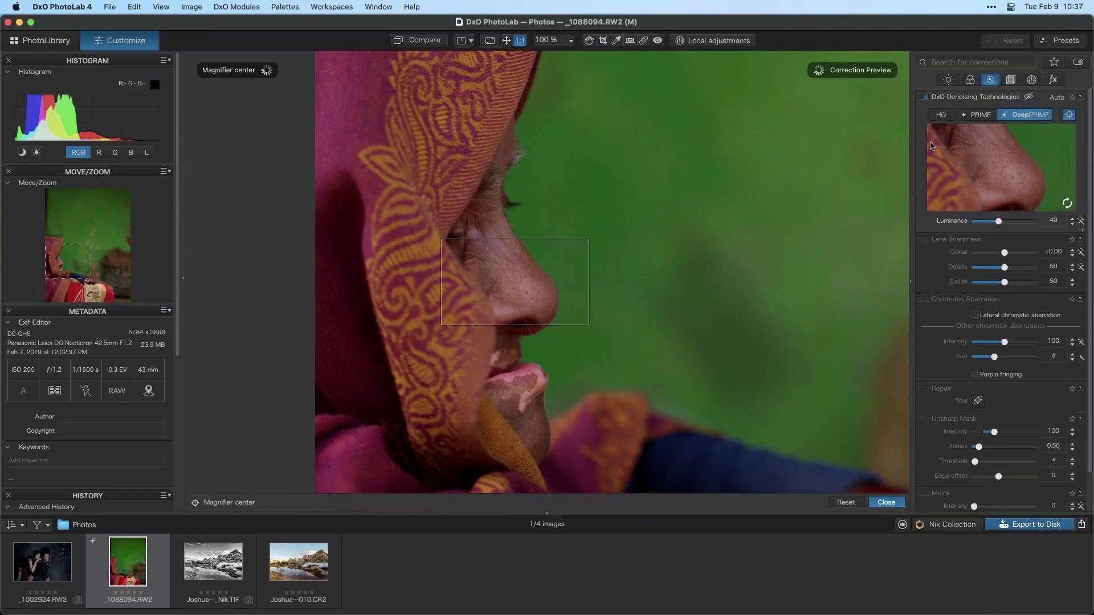
left_click(504, 288)
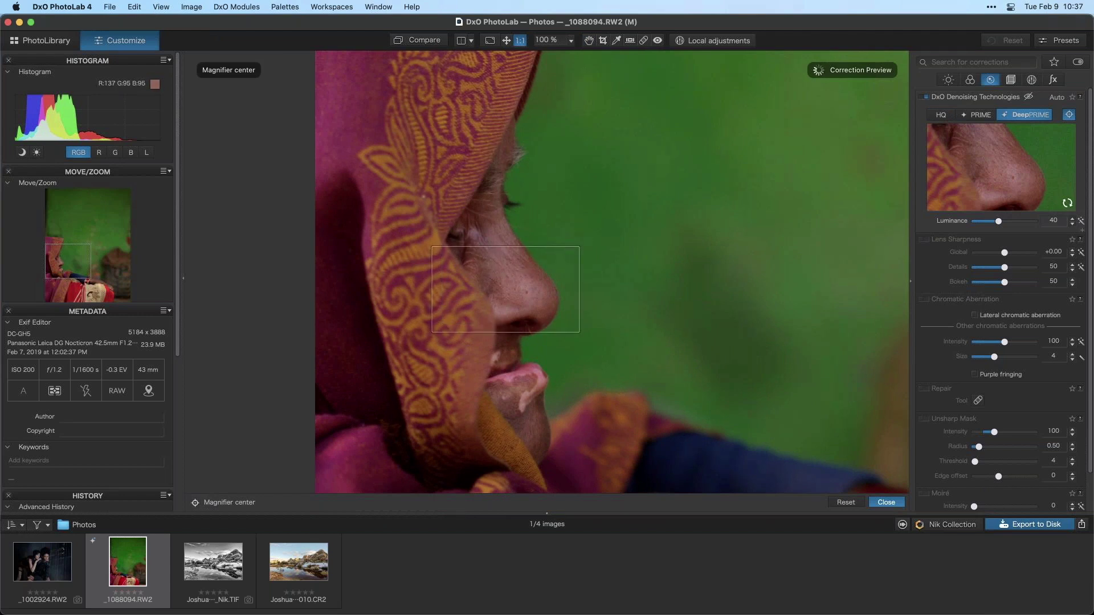
left_click(1068, 115)
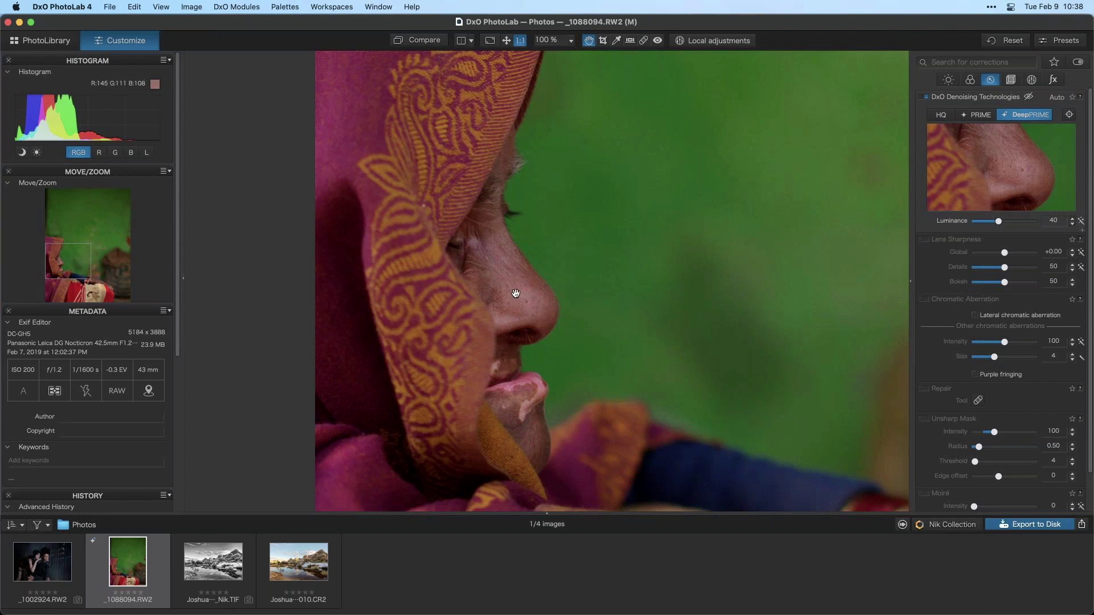
Step: Add a graduated filter local adjustment covering the upper green wall, with its fade ending around the top of the headscarf
key("super+0")
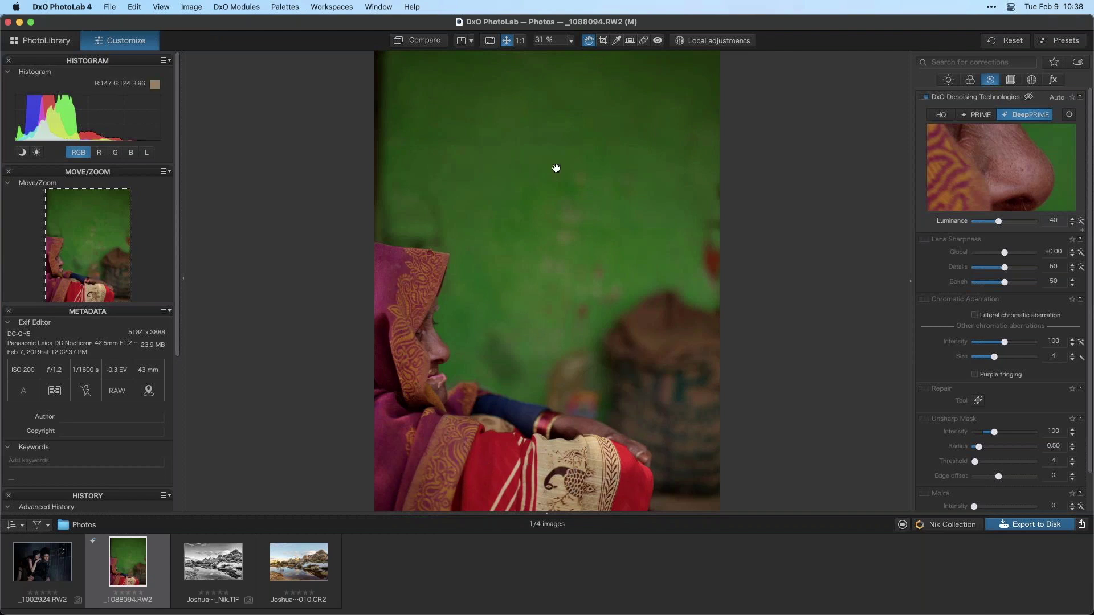
left_click(747, 45)
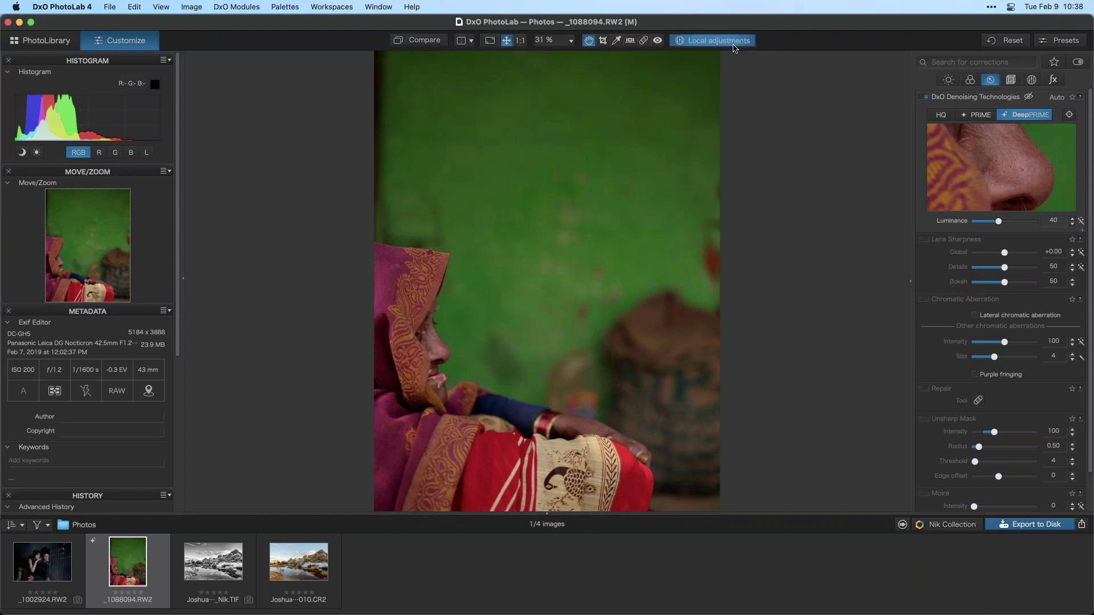
right_click(552, 149)
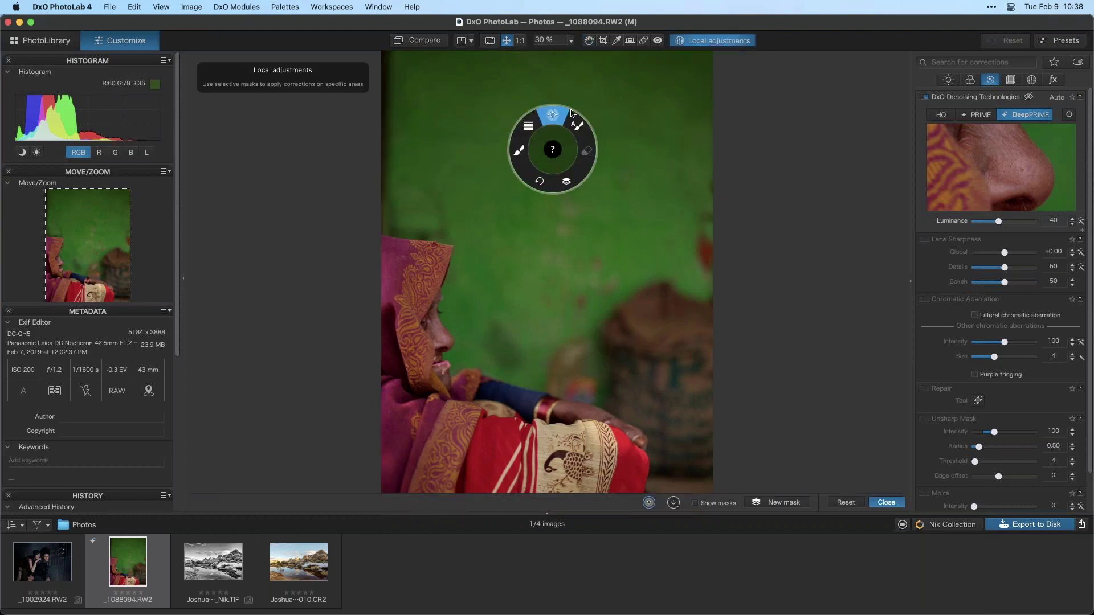
left_click(530, 124)
left_click_drag(545, 175, 547, 249)
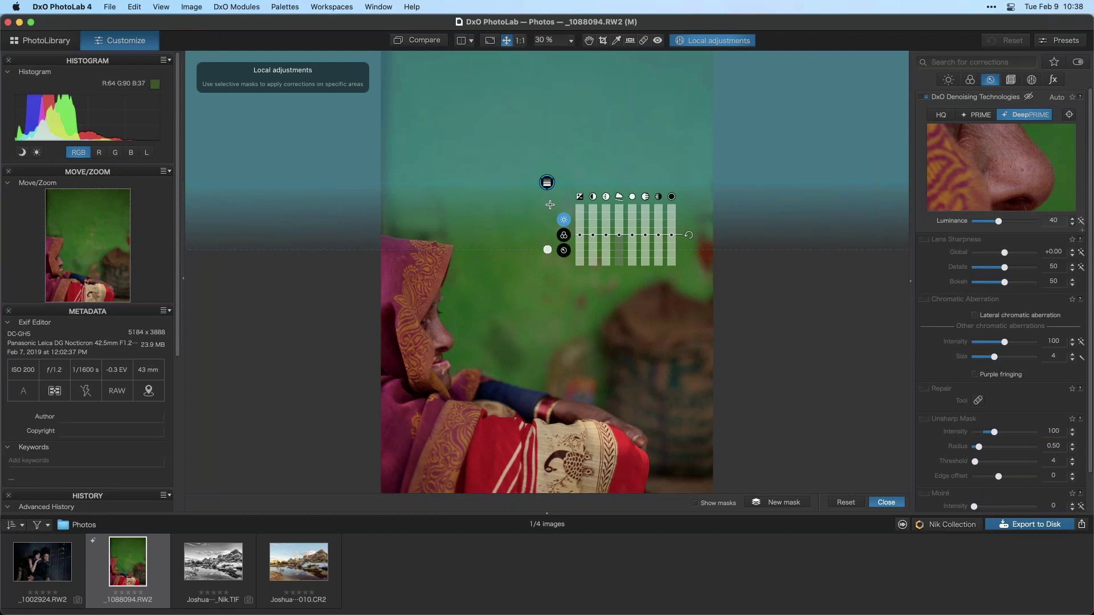
left_click_drag(547, 183, 544, 186)
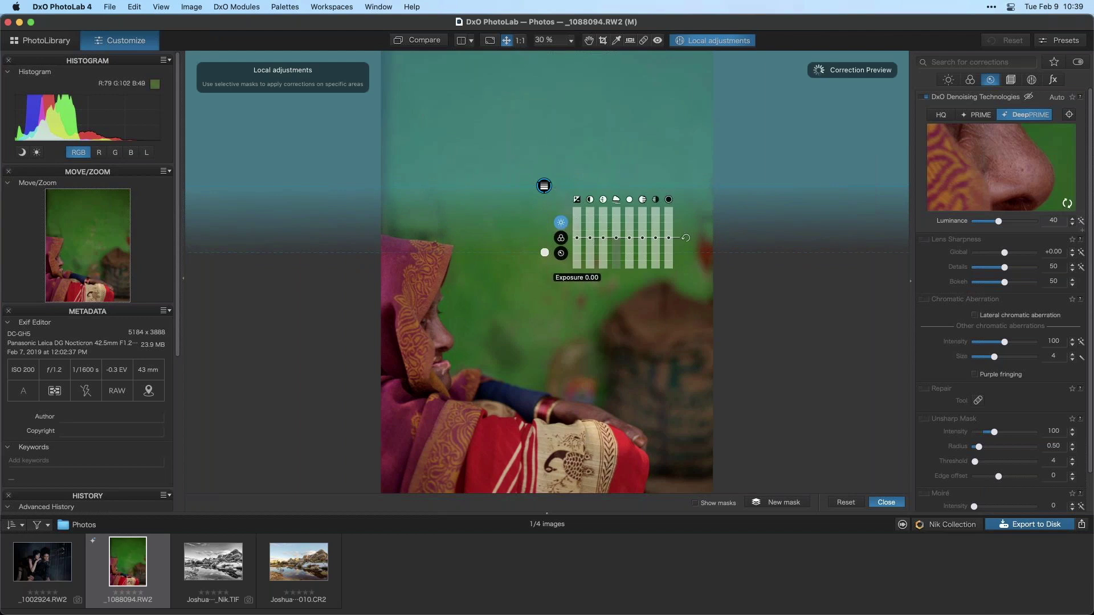
left_click(560, 238)
left_click(561, 254)
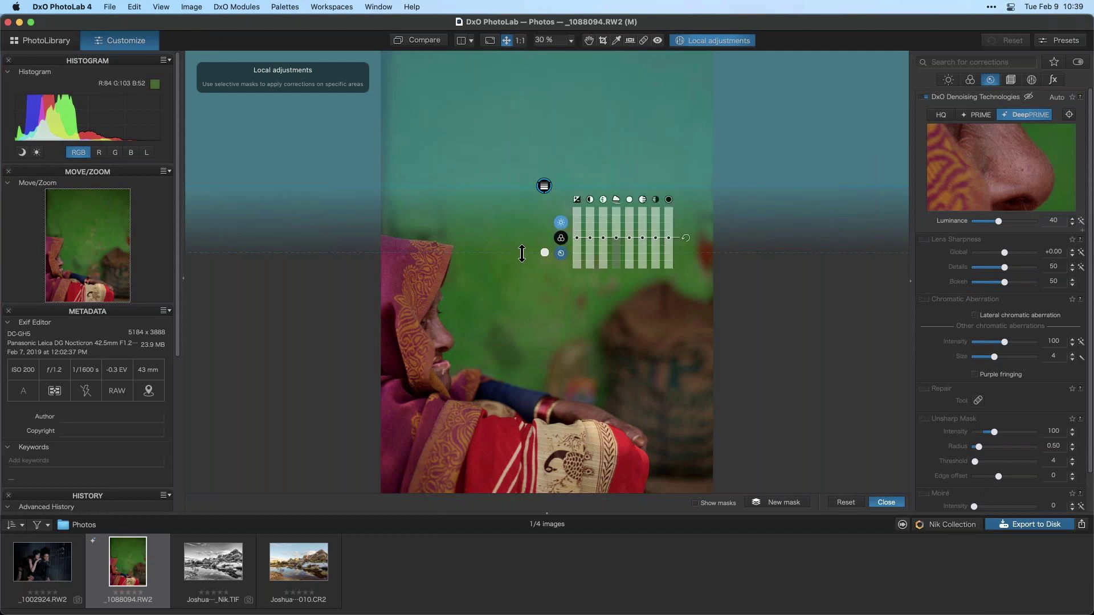
left_click_drag(520, 253, 518, 258)
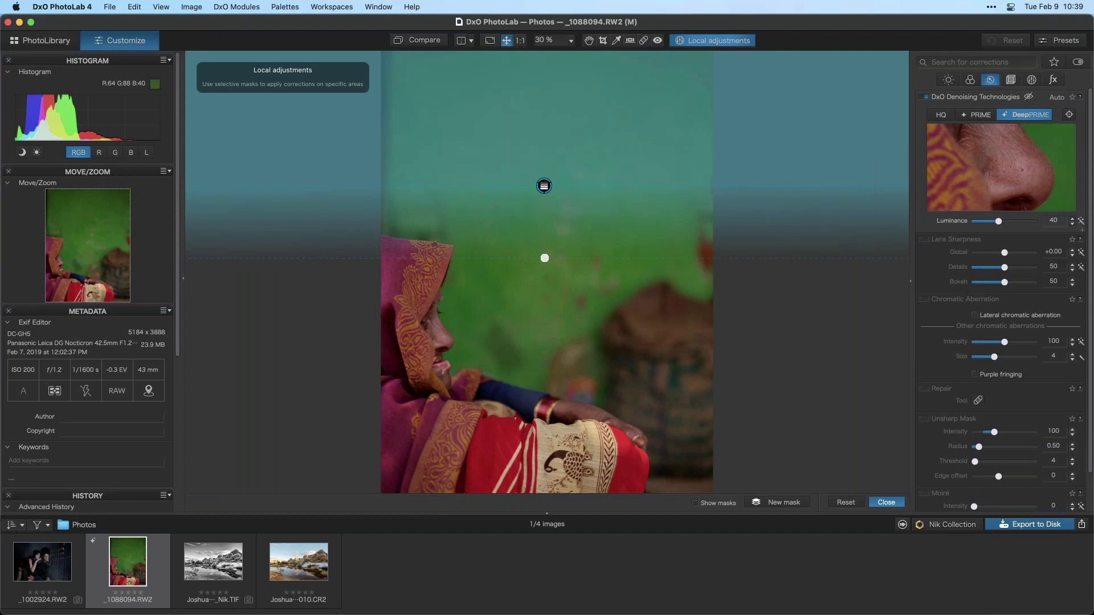
Step: Lower the graduated filter's exposure to about -0.41
left_click(545, 187)
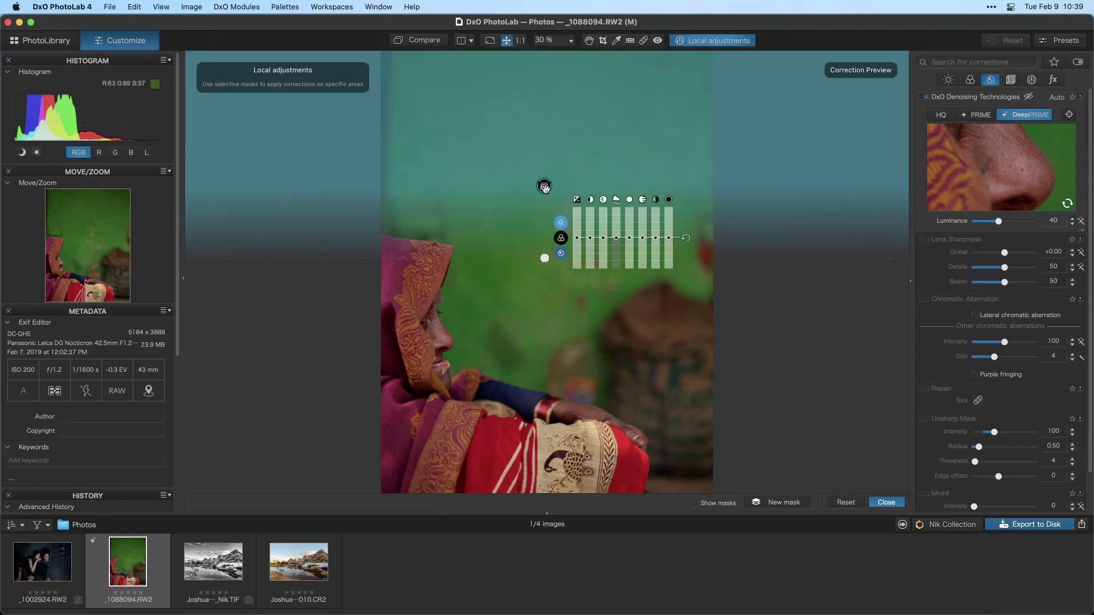
left_click_drag(577, 238, 579, 246)
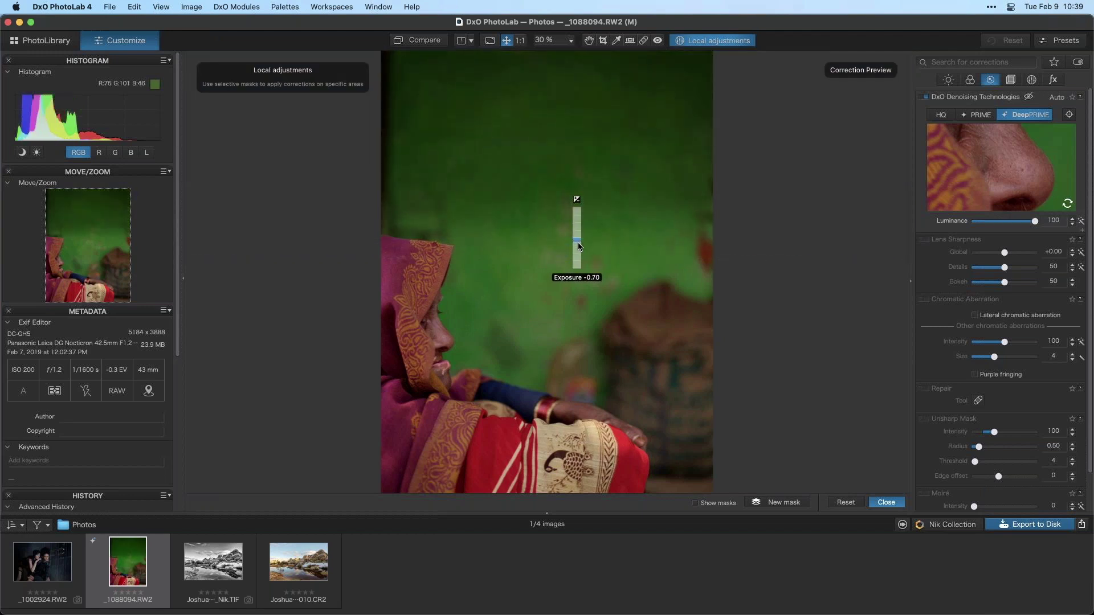
left_click_drag(578, 247, 577, 242)
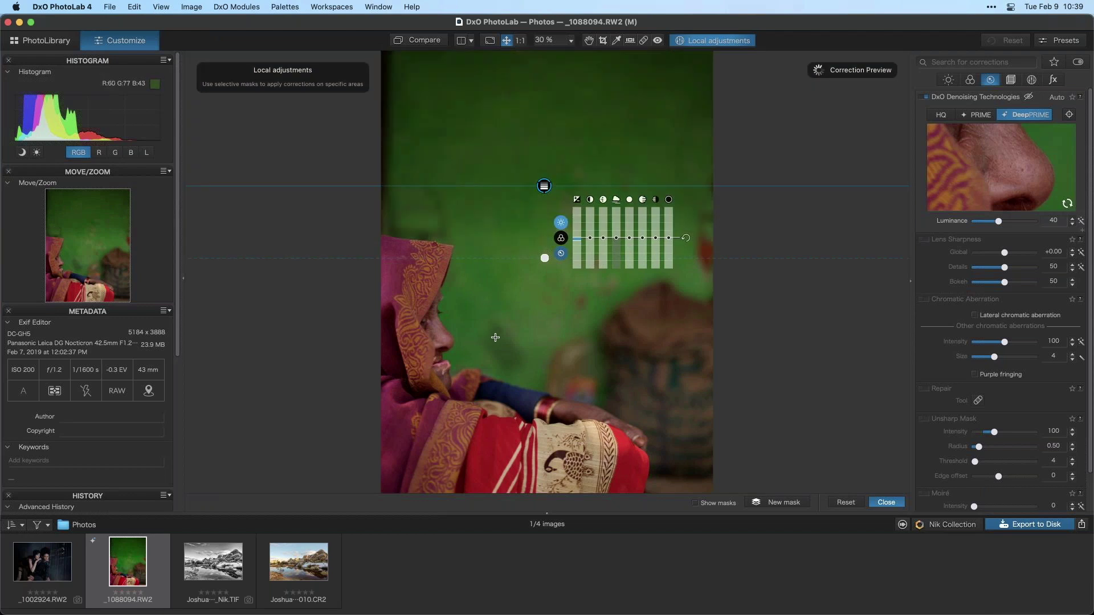
Step: Stretch the graduated filter's fade from the photo's upper edge to the top of the headscarf and fine-tune its exposure
left_click_drag(544, 185, 544, 56)
mouse_move(545, 134)
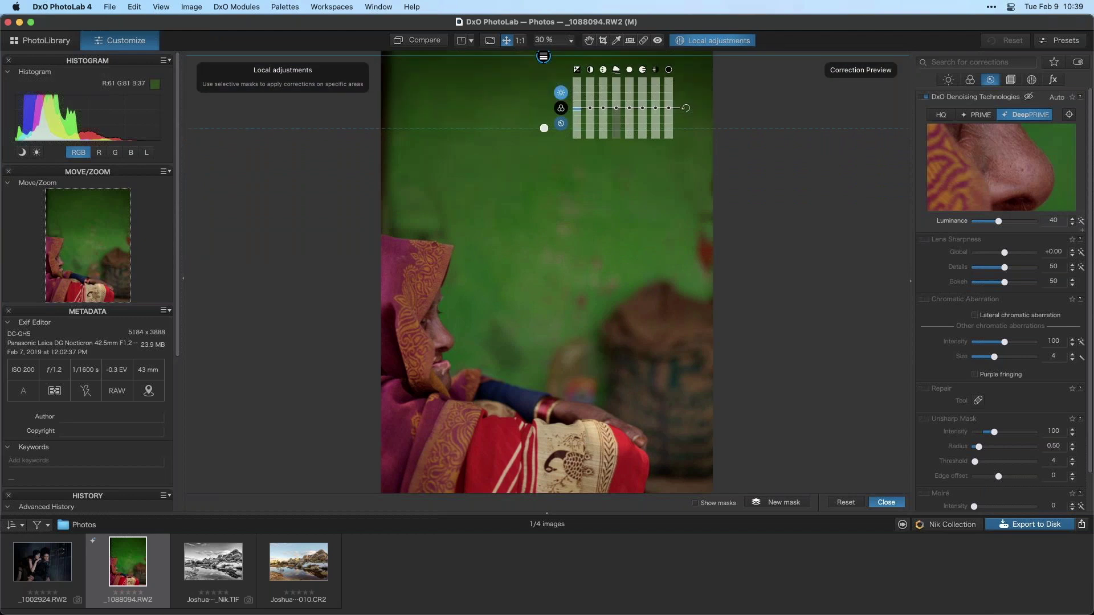
left_click_drag(544, 133, 541, 255)
mouse_move(540, 253)
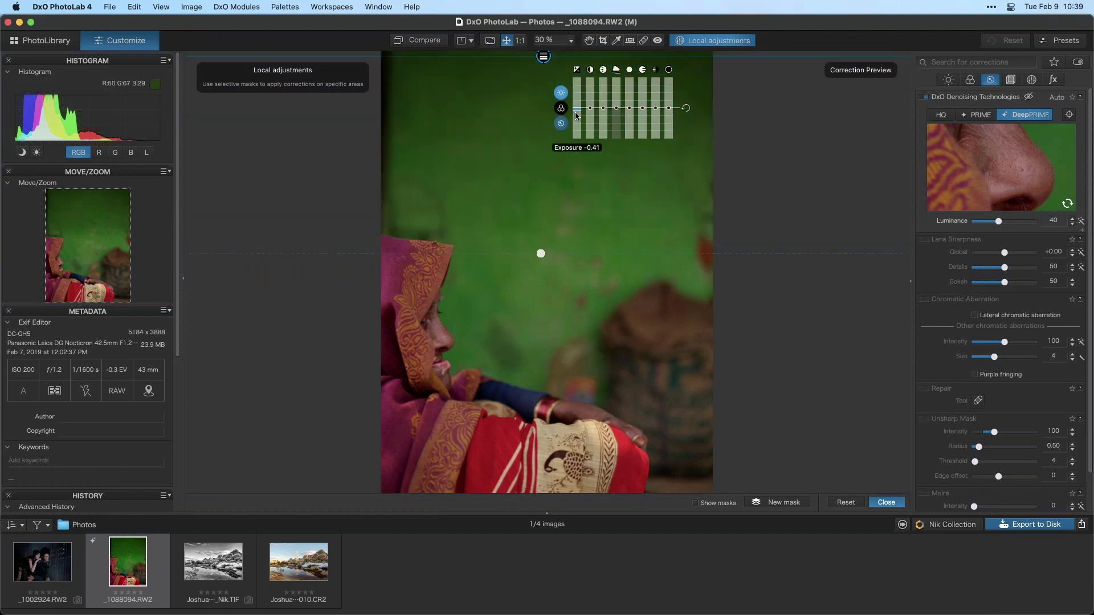
left_click_drag(577, 115, 577, 113)
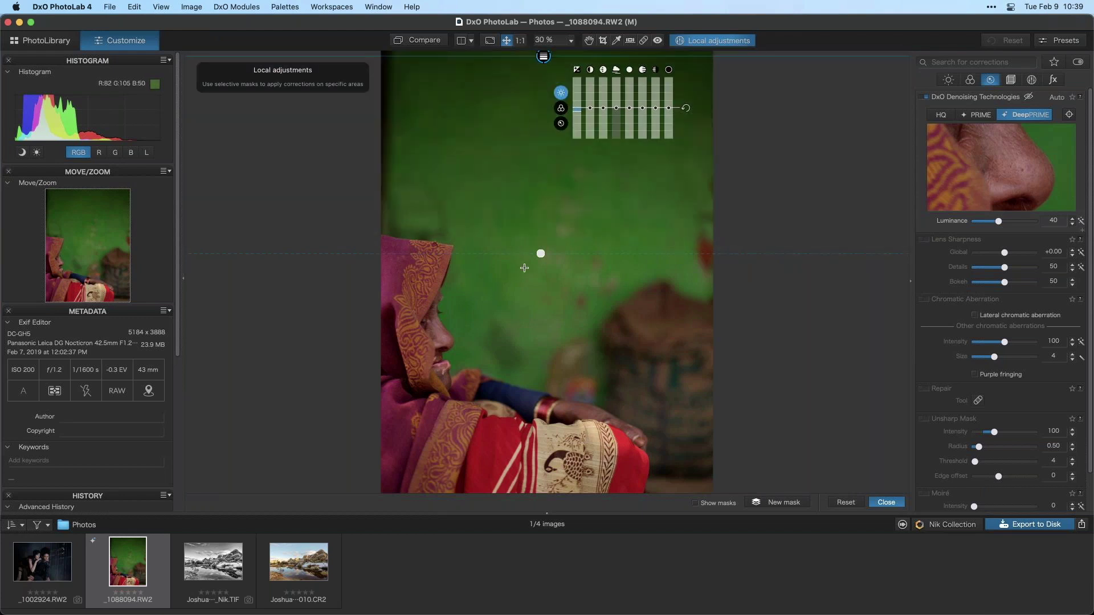
left_click(887, 502)
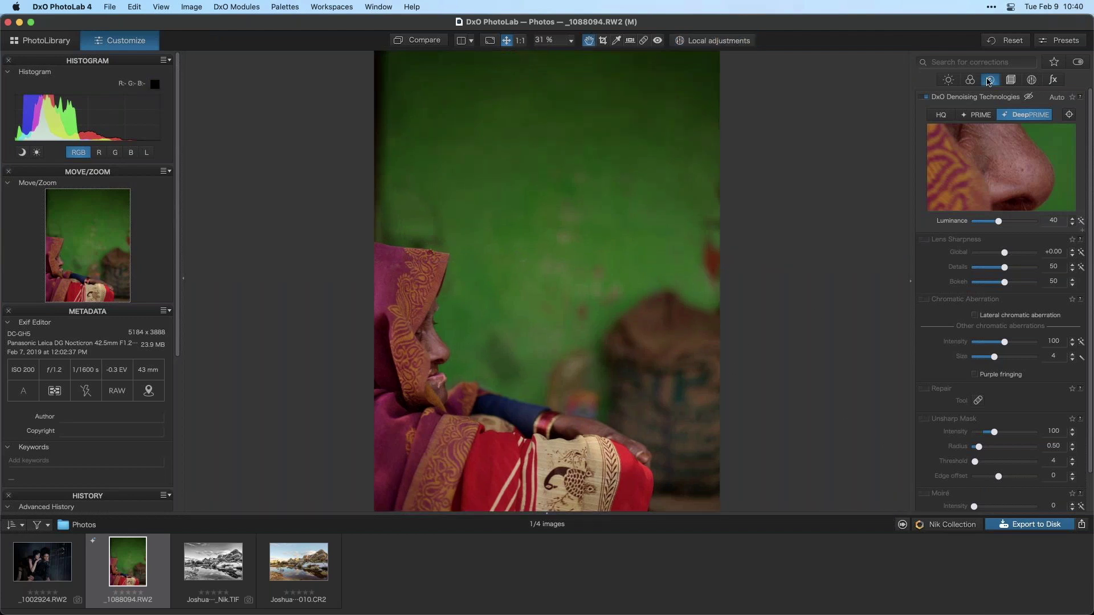
Step: Rename the Graduated Filter mask "green background grad" and compare the photo with local adjustments off and on
left_click(1031, 80)
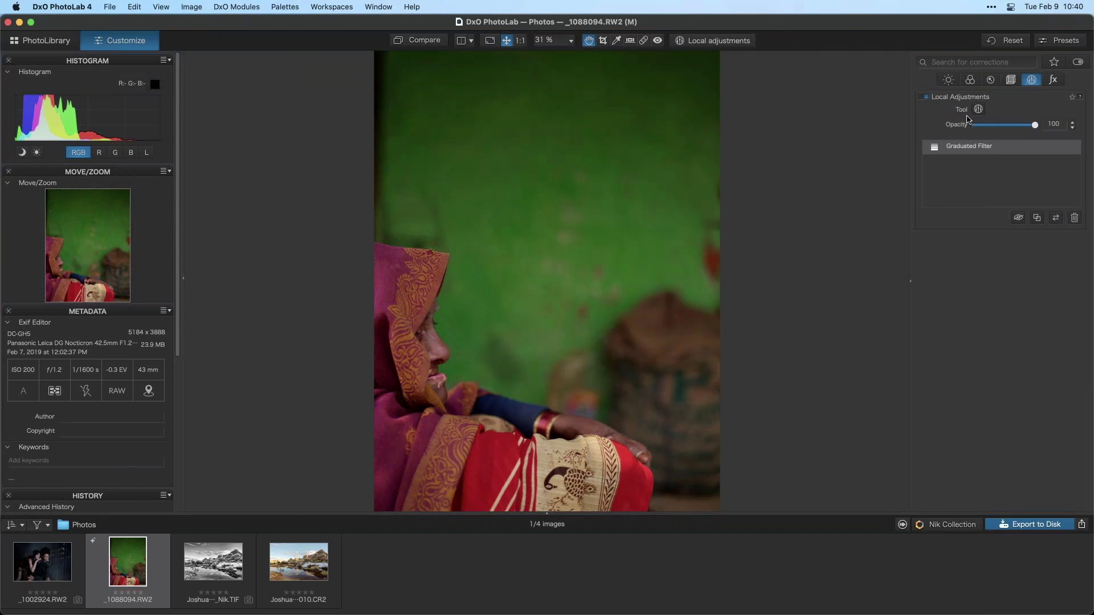
double_click(976, 147)
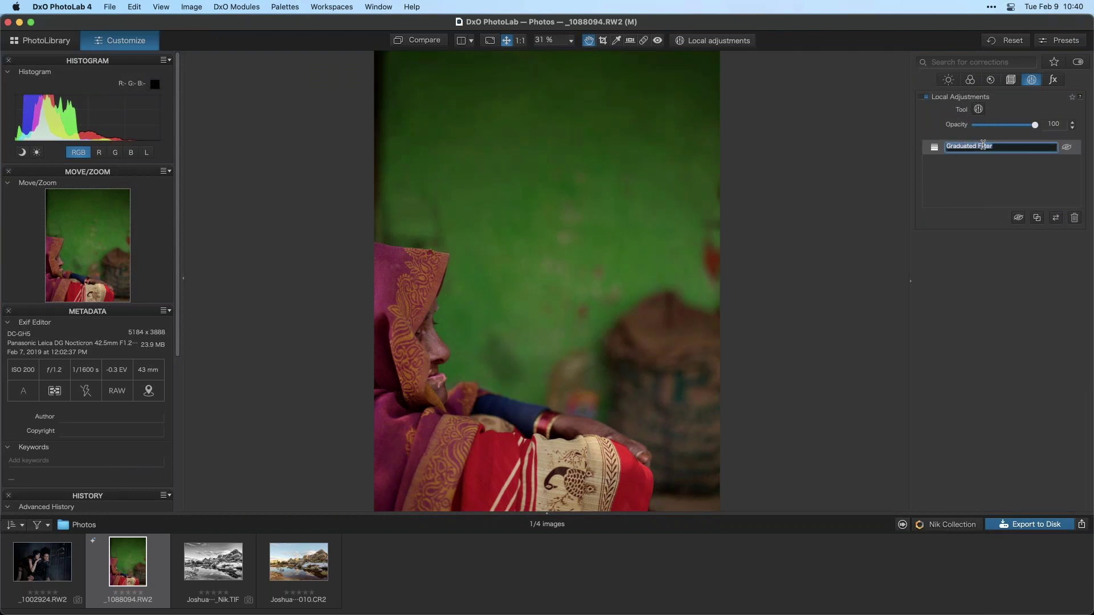
type("green background grad")
key("Return")
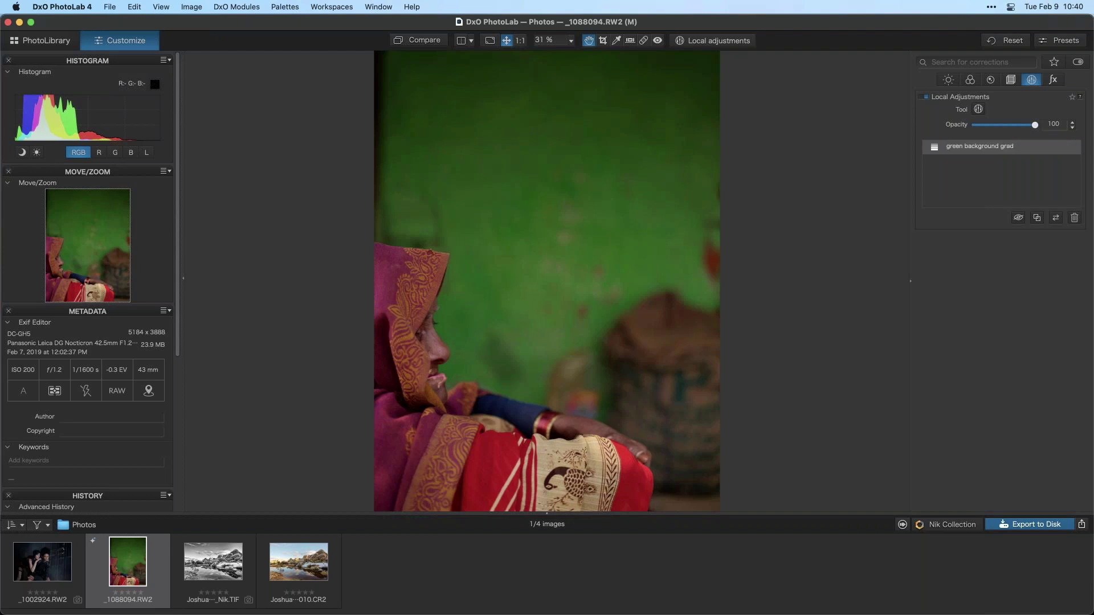
left_click(924, 97)
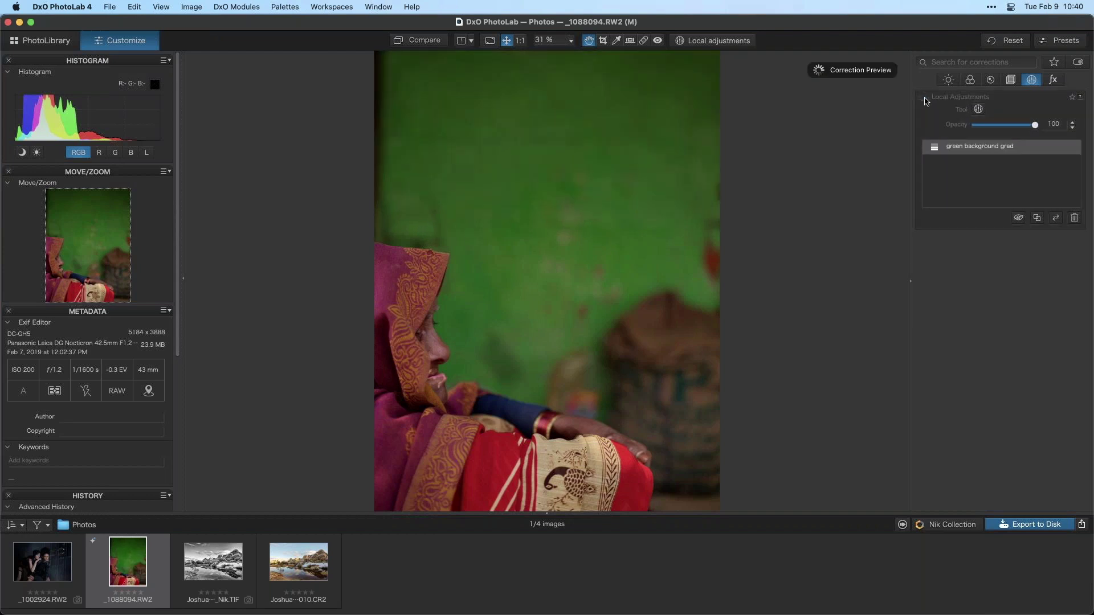
left_click(924, 98)
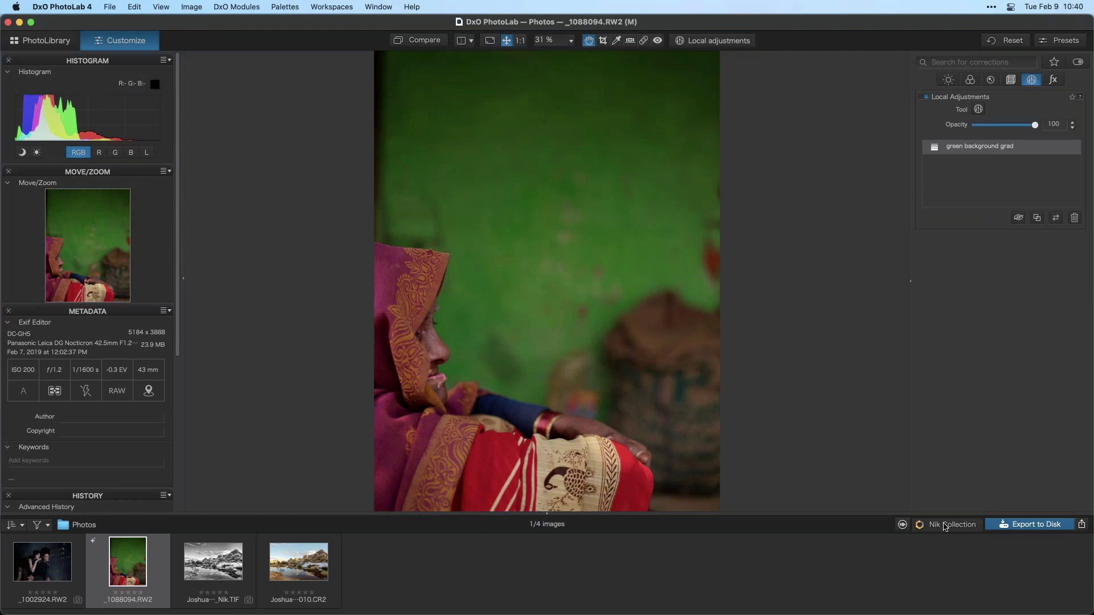
Step: Send the photo to Analog Efex Pro 2 from the Nik Collection, dismiss the TIFF notice and enlarge the plugin window to full size
left_click(944, 526)
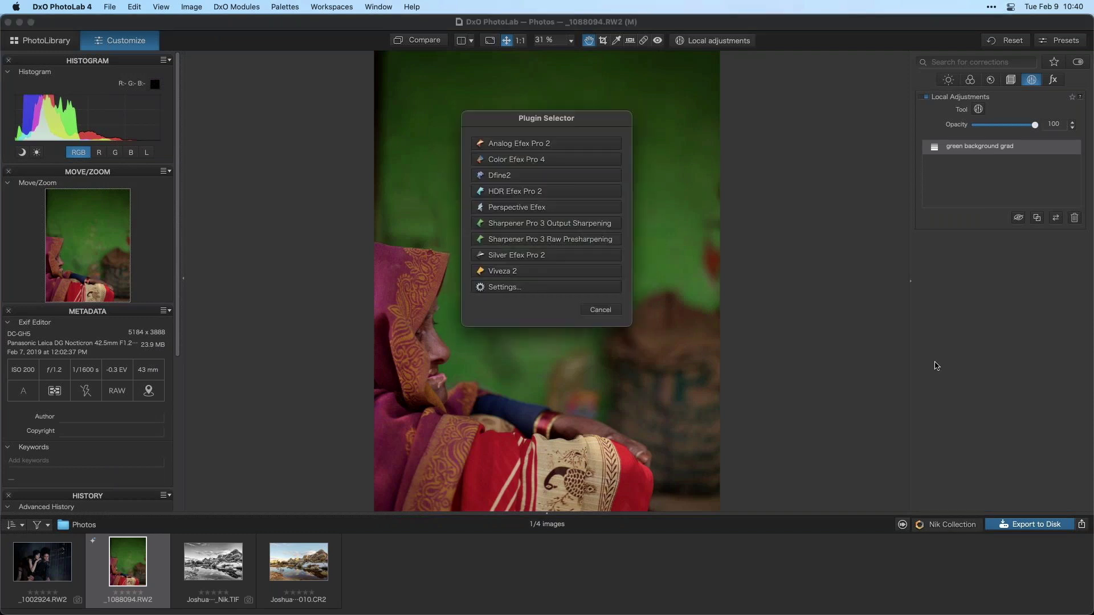
left_click(566, 146)
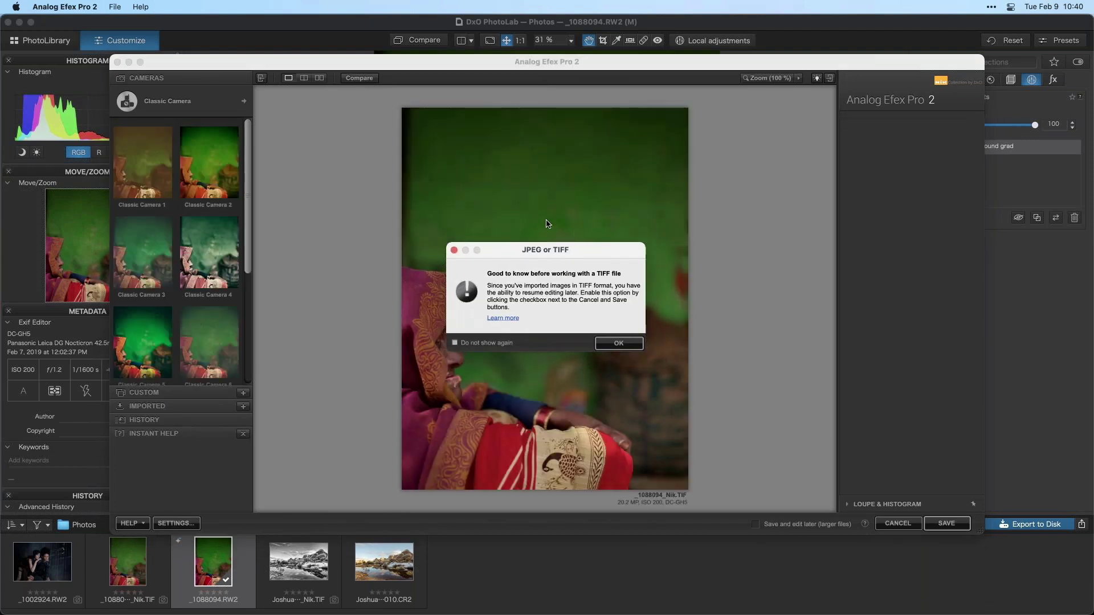
left_click_drag(539, 251, 557, 239)
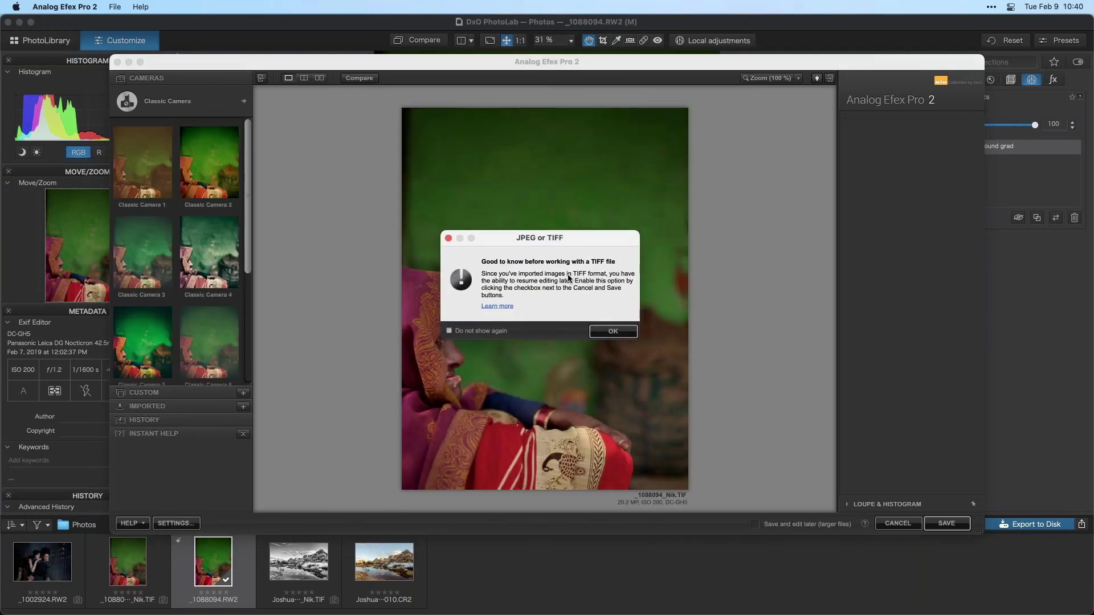
left_click(611, 334)
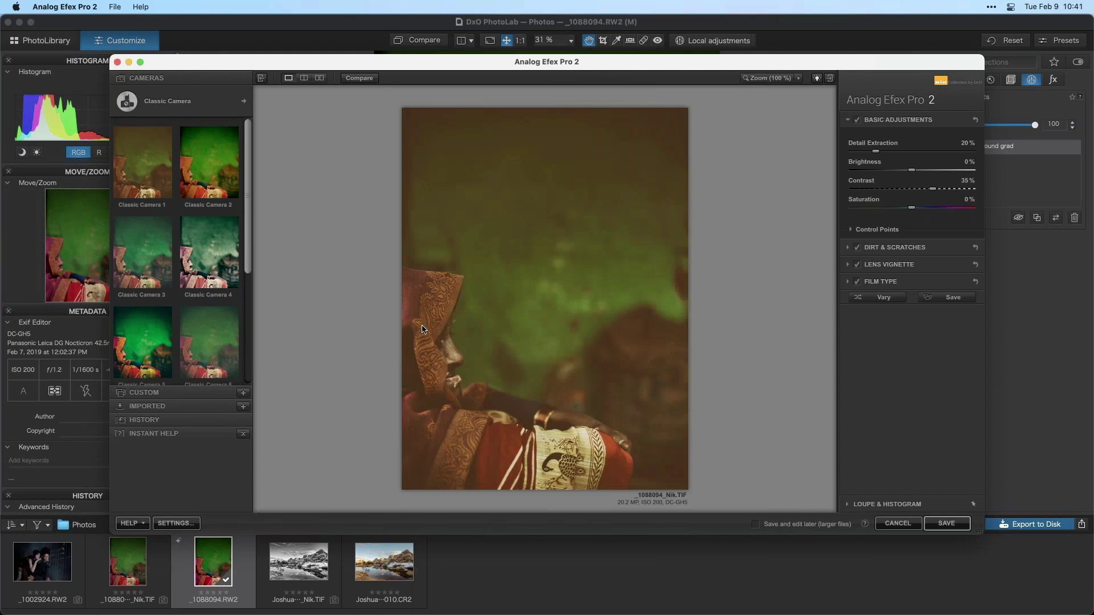
mouse_move(160, 83)
left_click(141, 61)
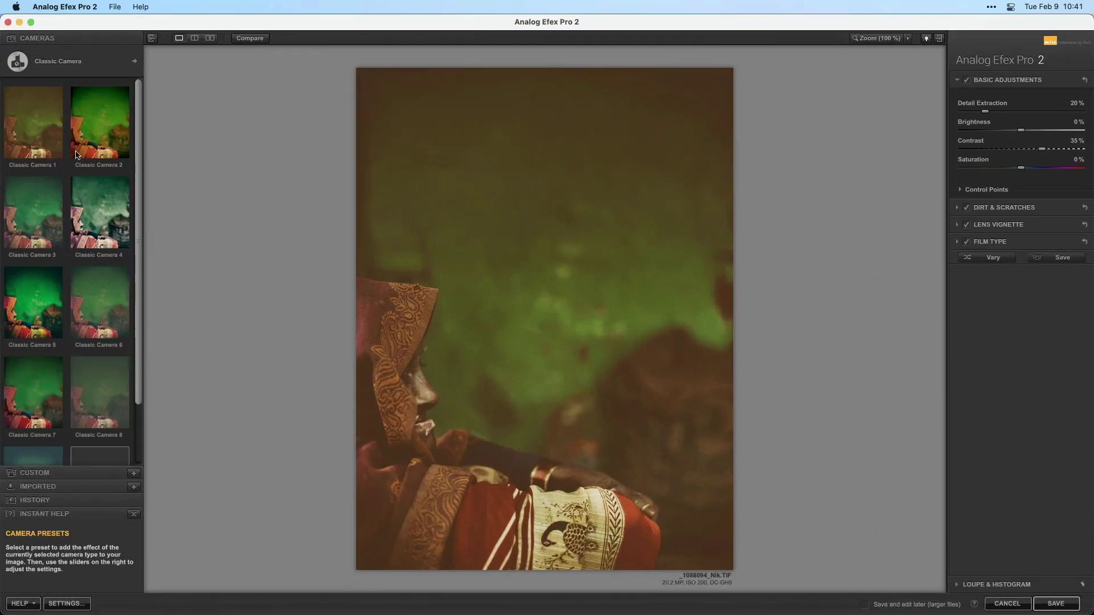
Step: Browse the presets of the Black and White and Wet Plate camera types
left_click(64, 61)
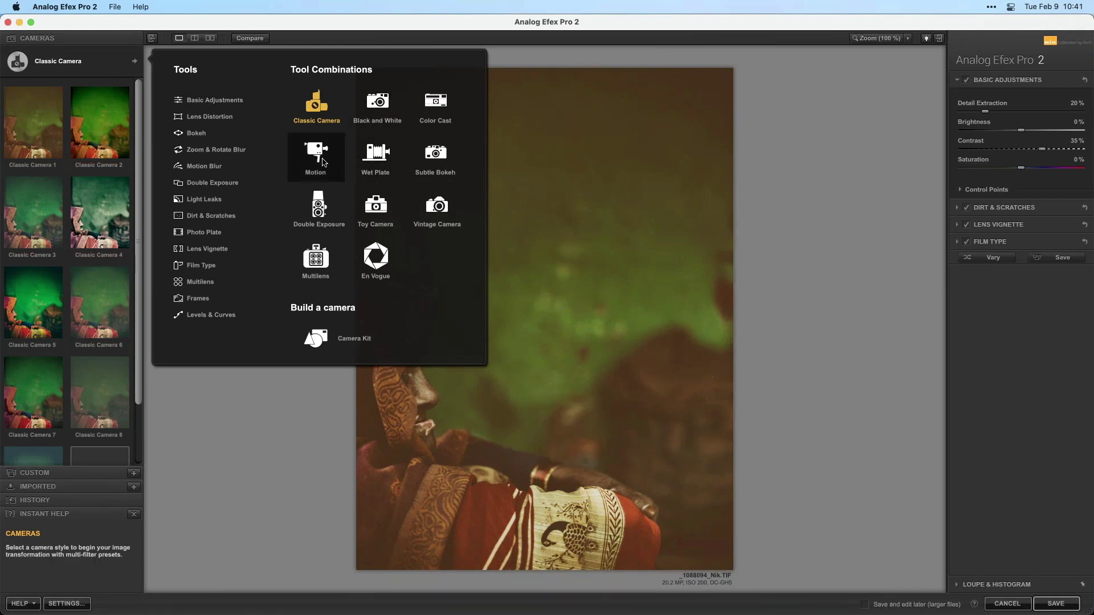
left_click(369, 107)
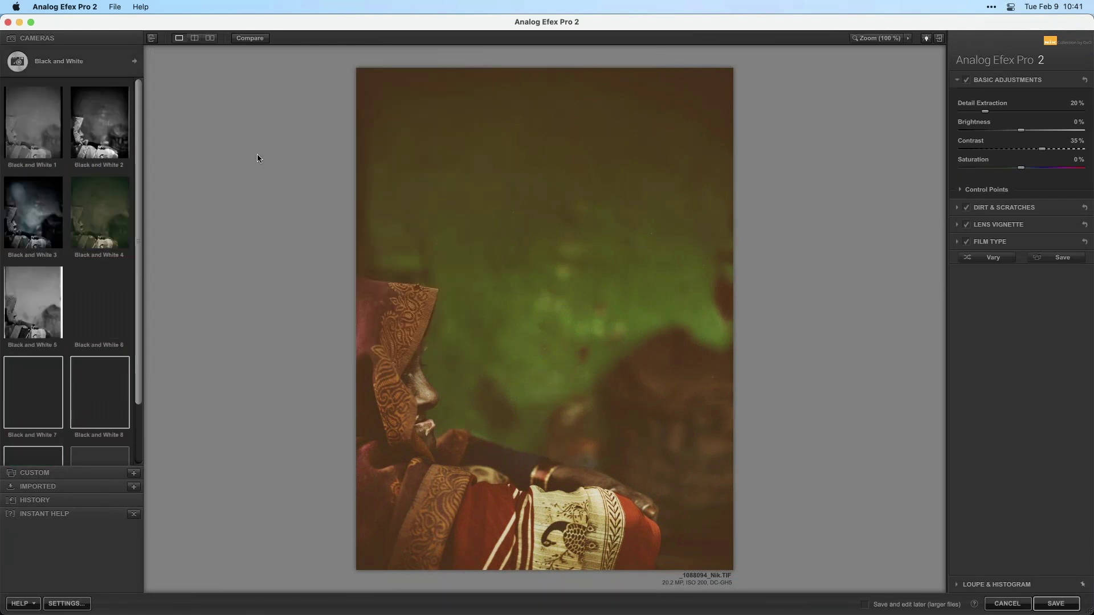
left_click(113, 62)
left_click(384, 152)
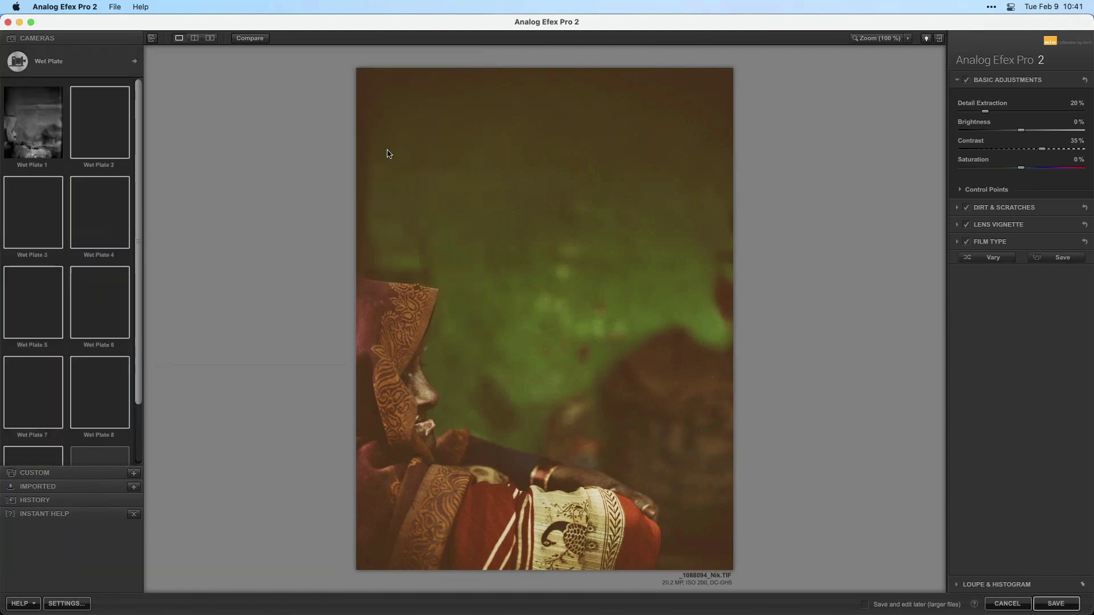
Step: Show the presets of the Multilens camera type and switch to the Classic Camera type
left_click(83, 62)
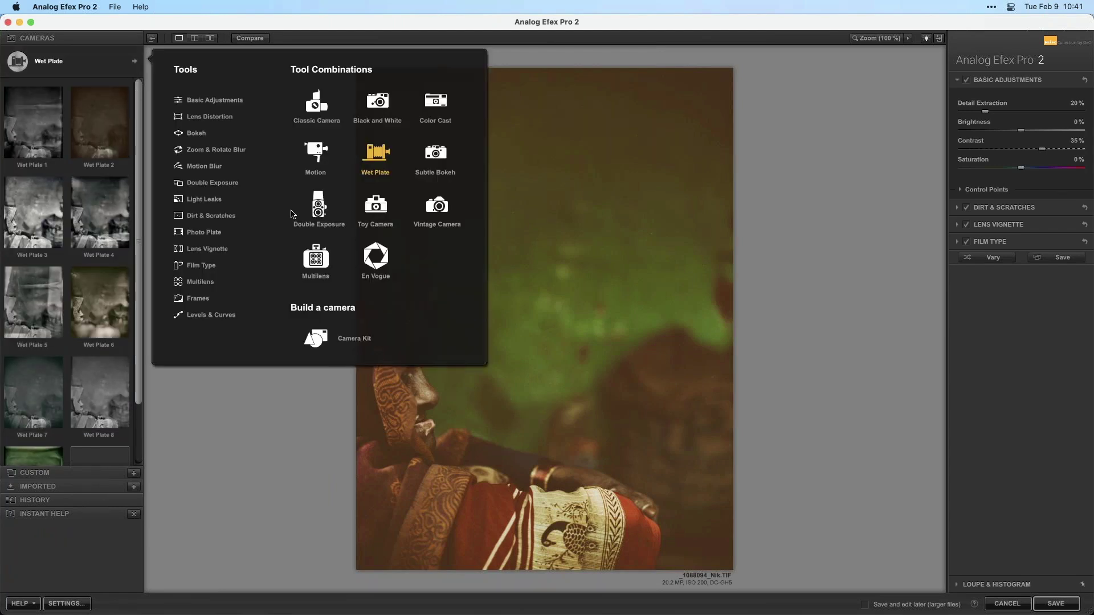
left_click(316, 259)
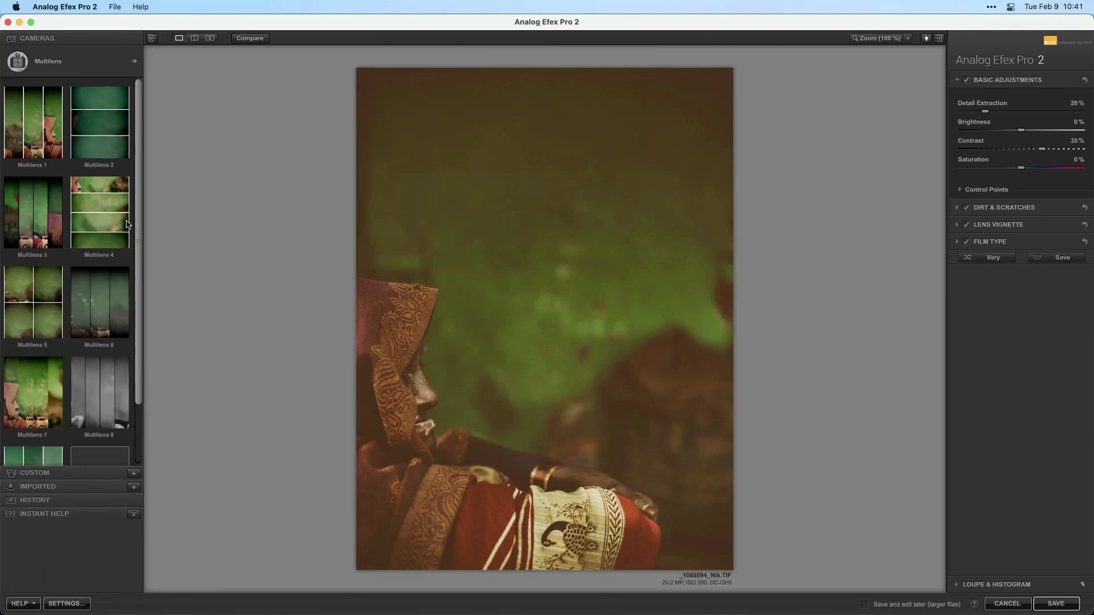
left_click(82, 61)
left_click(304, 118)
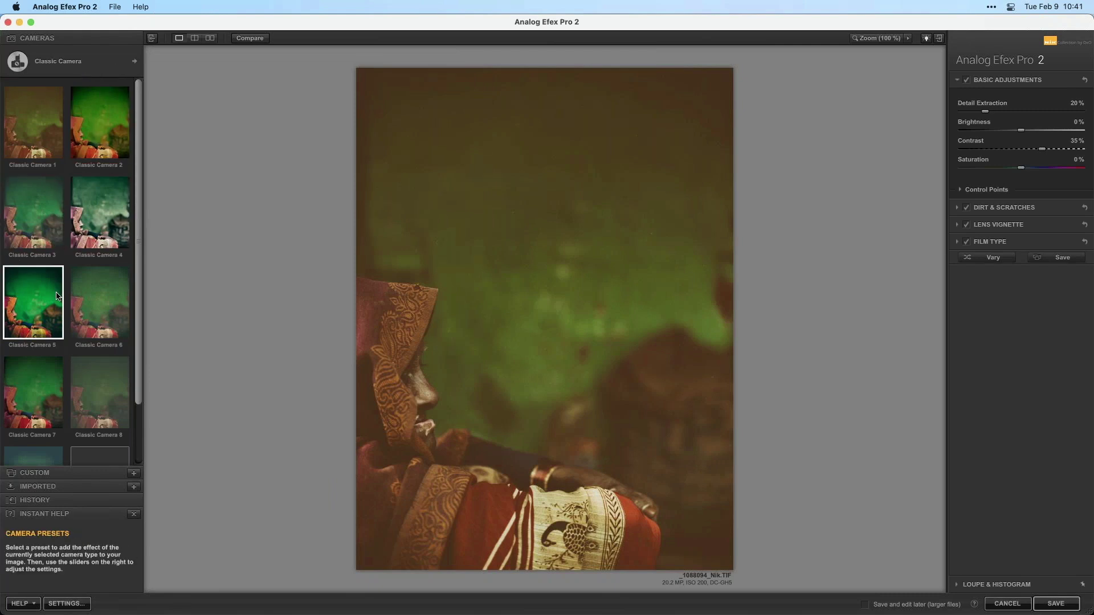
Step: Try the Classic Camera 4 preset on the photo and apply Classic Camera 9 instead
left_click(99, 213)
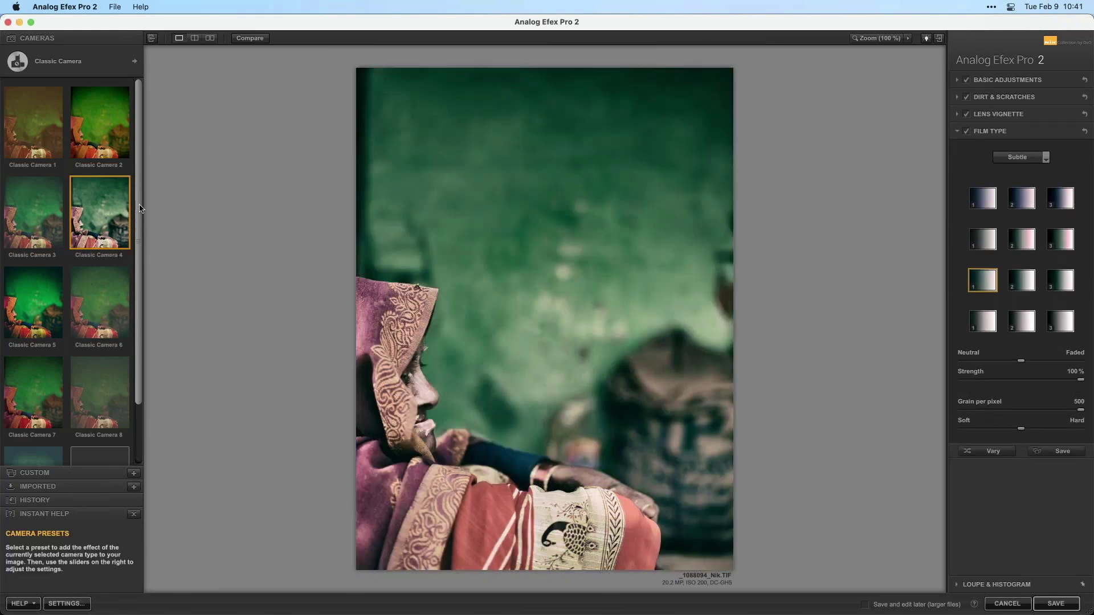
scroll(137, 279, "down", 2)
scroll(136, 279, "down", 1)
left_click(23, 406)
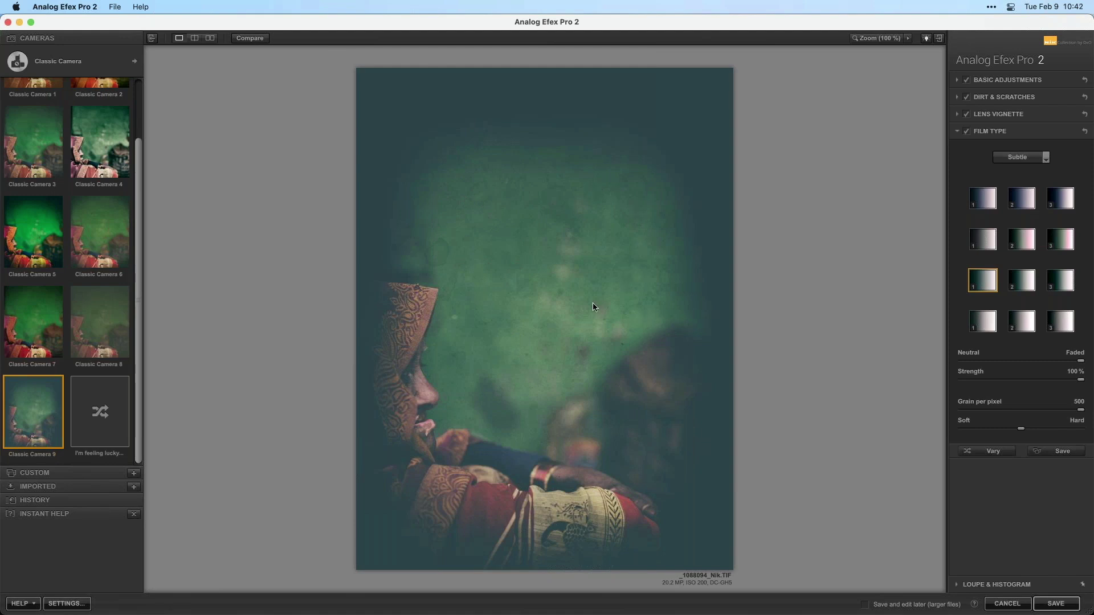
Step: Compare the Classic Camera 9 effect with the original photo twice
left_click(253, 37)
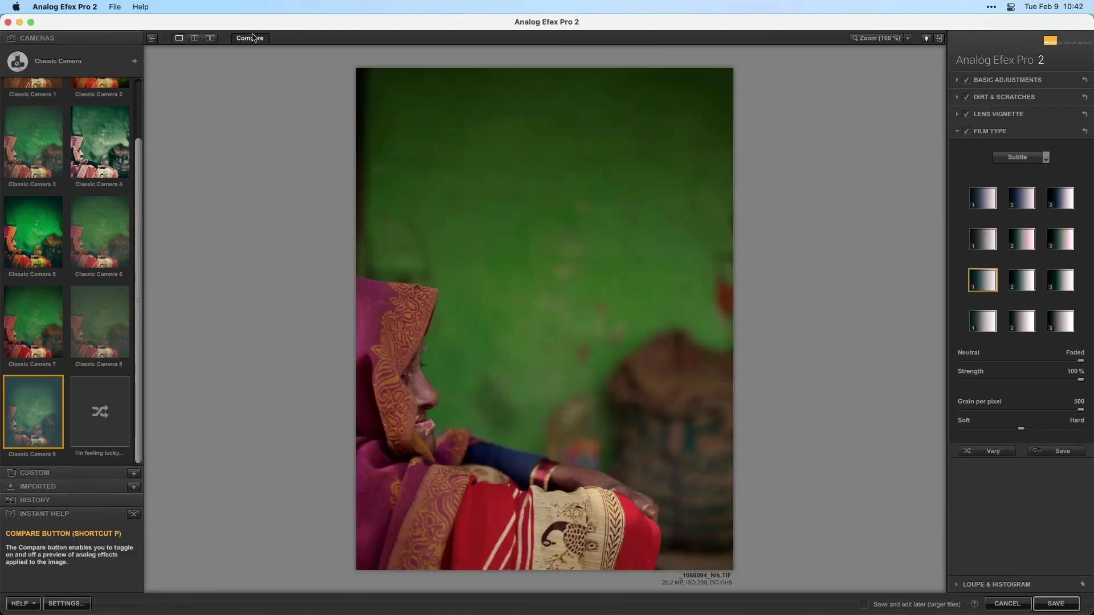
left_click(253, 37)
left_click(253, 37)
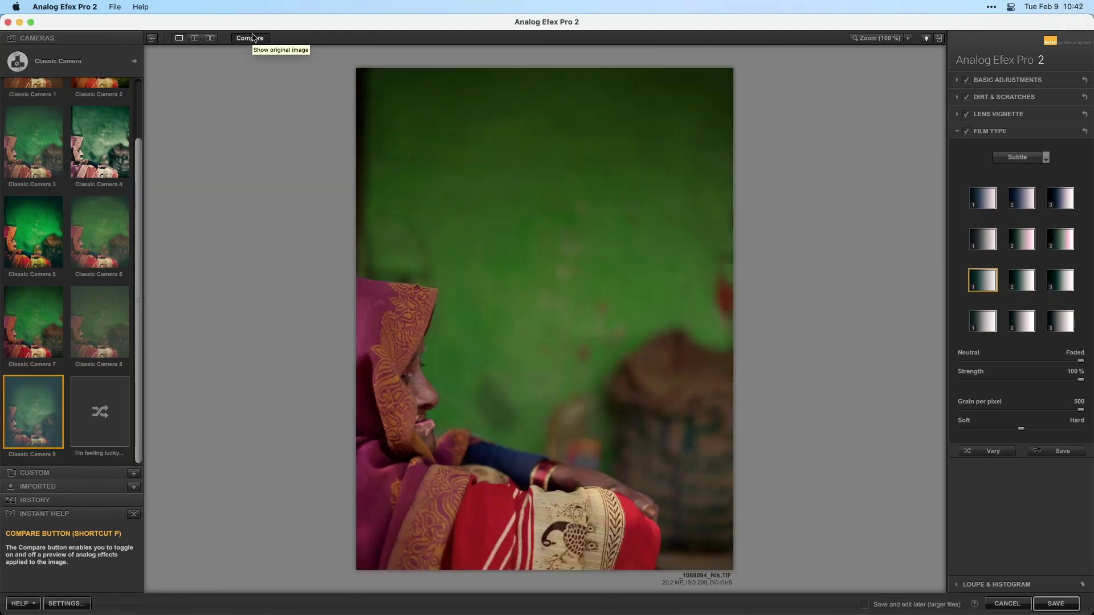
left_click(253, 38)
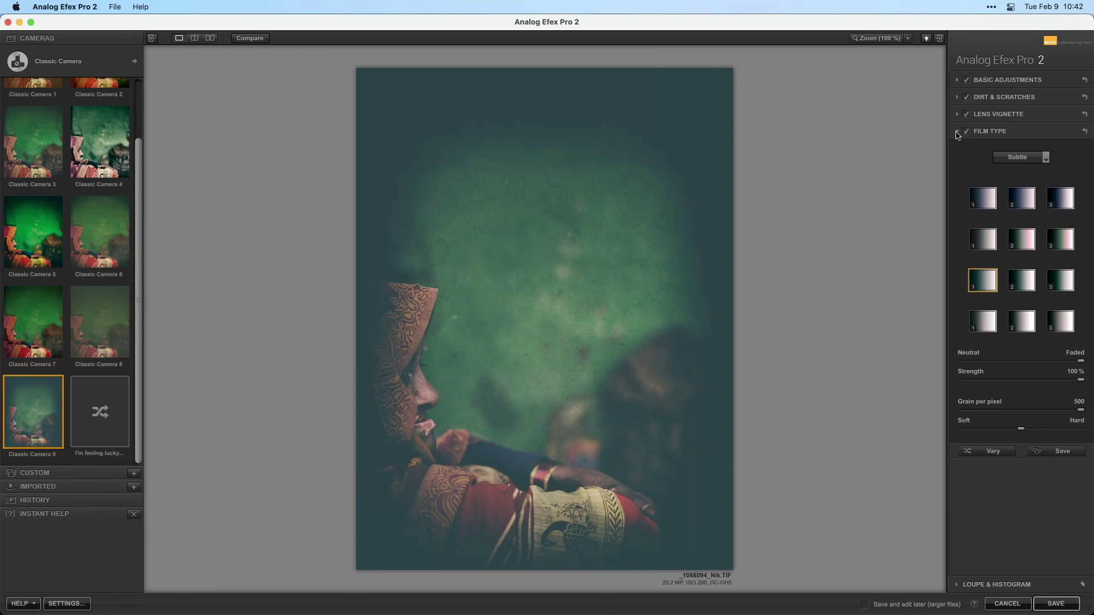
Step: Collapse the Film Type settings, compare the photo with Dirt & Scratches off and on, and expand that filter's settings
left_click(989, 131)
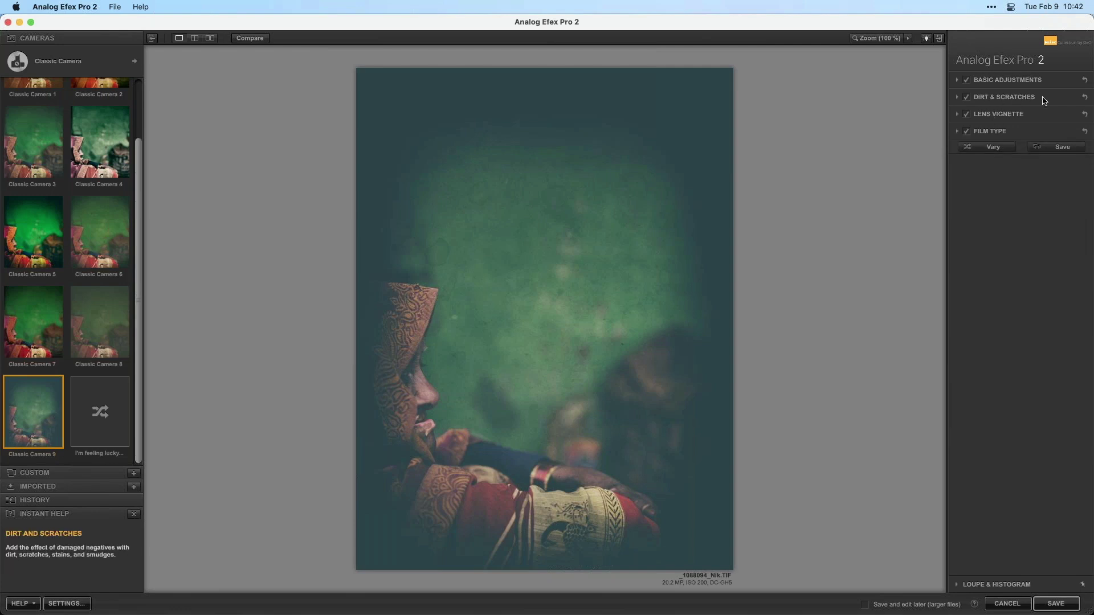
left_click(966, 98)
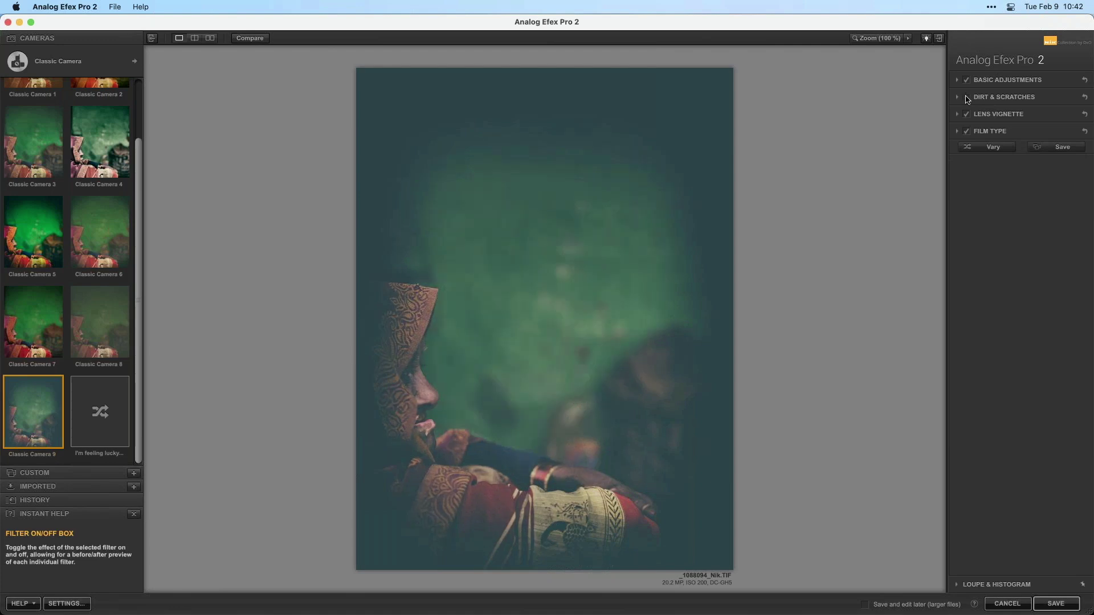
left_click(966, 97)
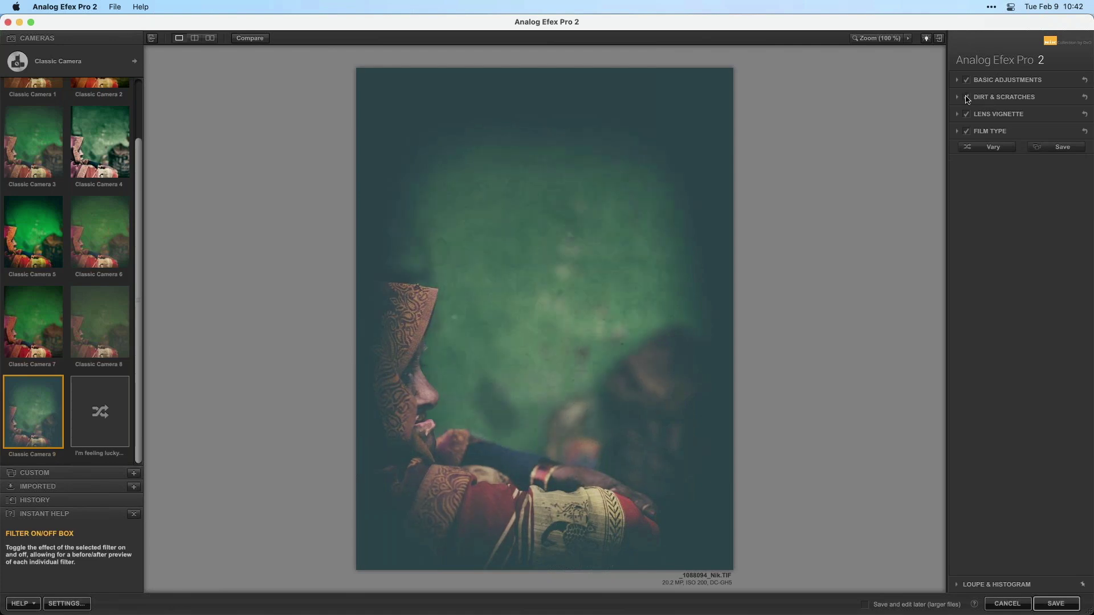
left_click(967, 100)
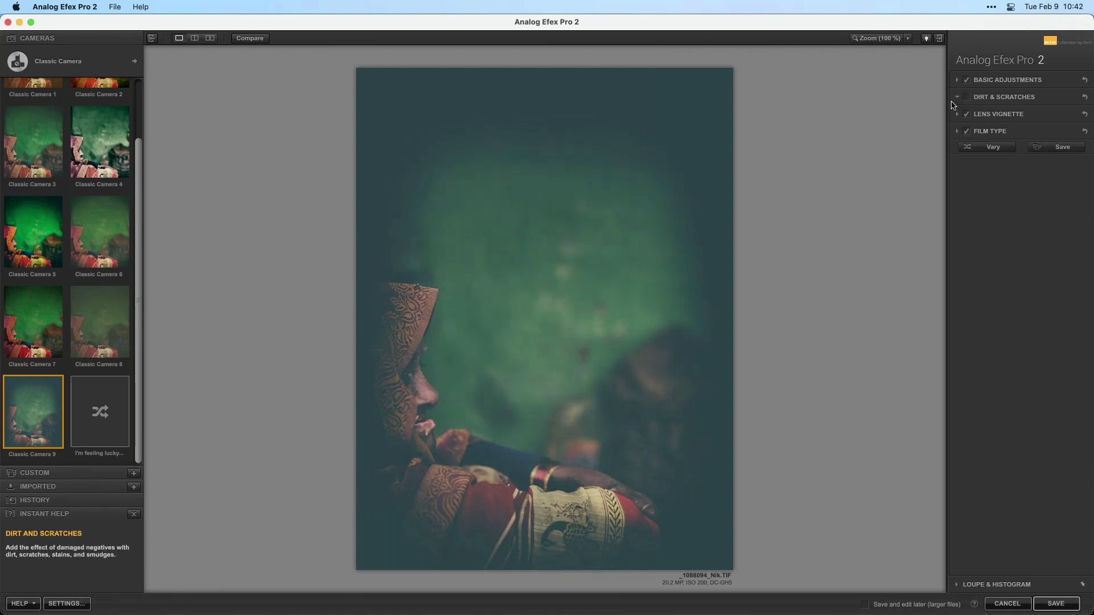
left_click(957, 97)
left_click(966, 98)
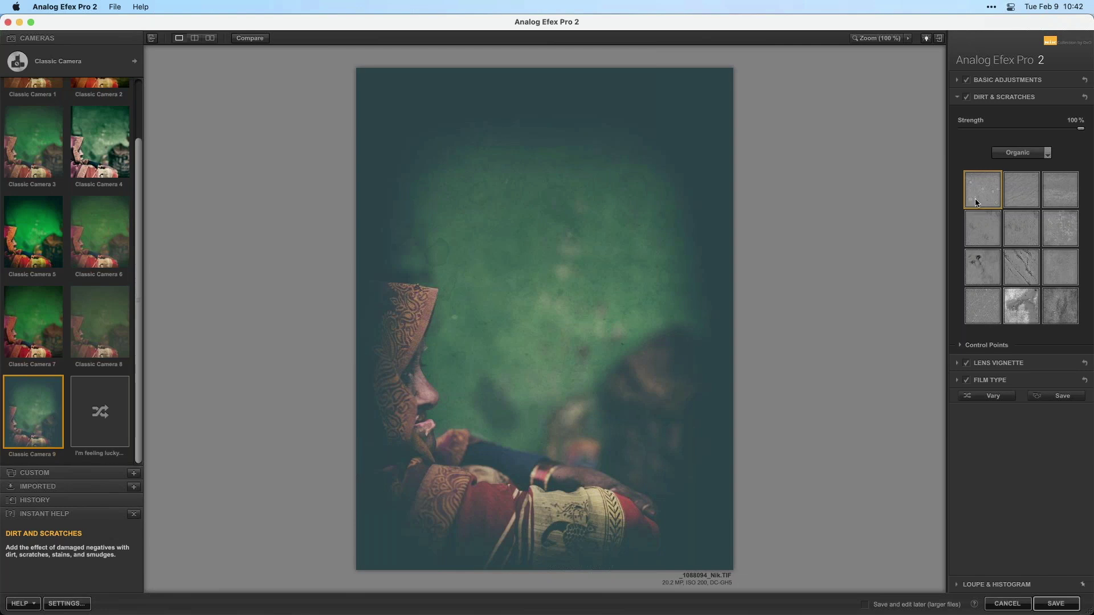
Step: Try other Organic dirt textures, keep the second one in the first row and reduce its strength to 44%
left_click(1061, 228)
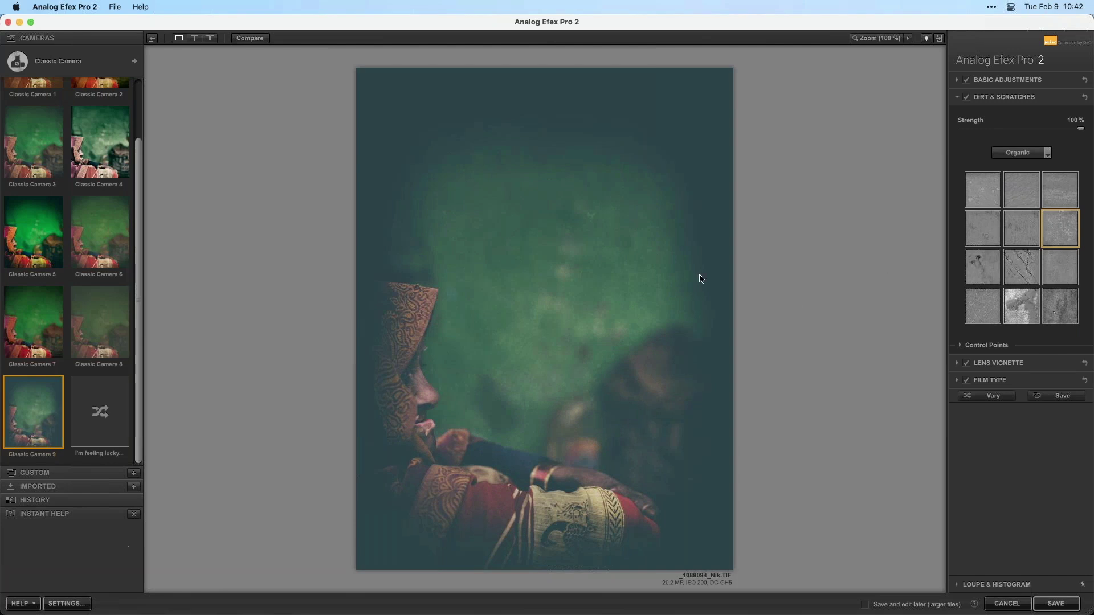
left_click(1023, 197)
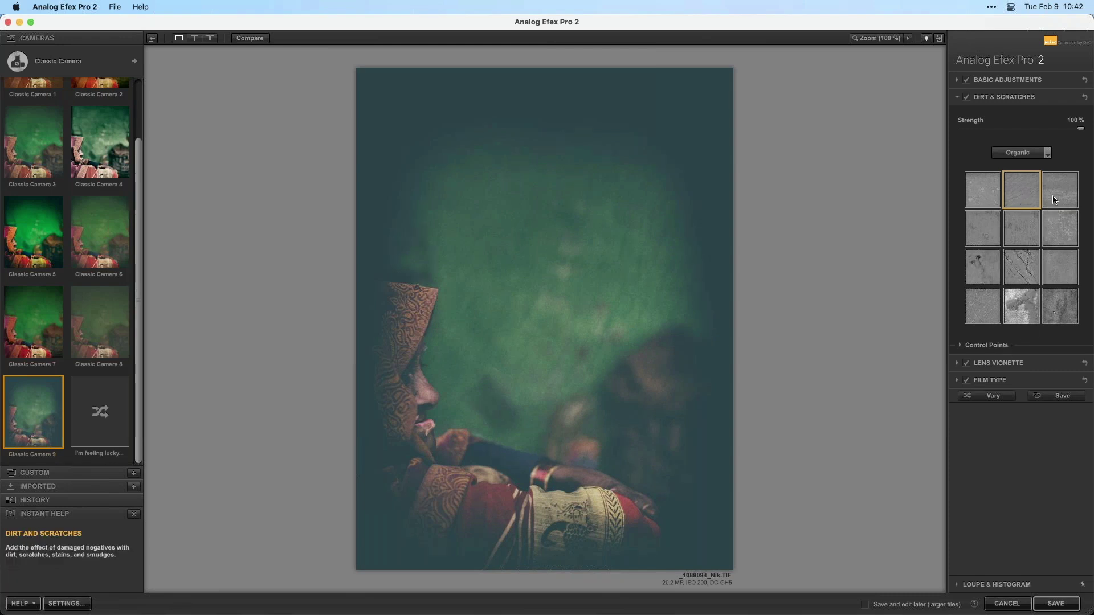
left_click_drag(1080, 130, 1046, 135)
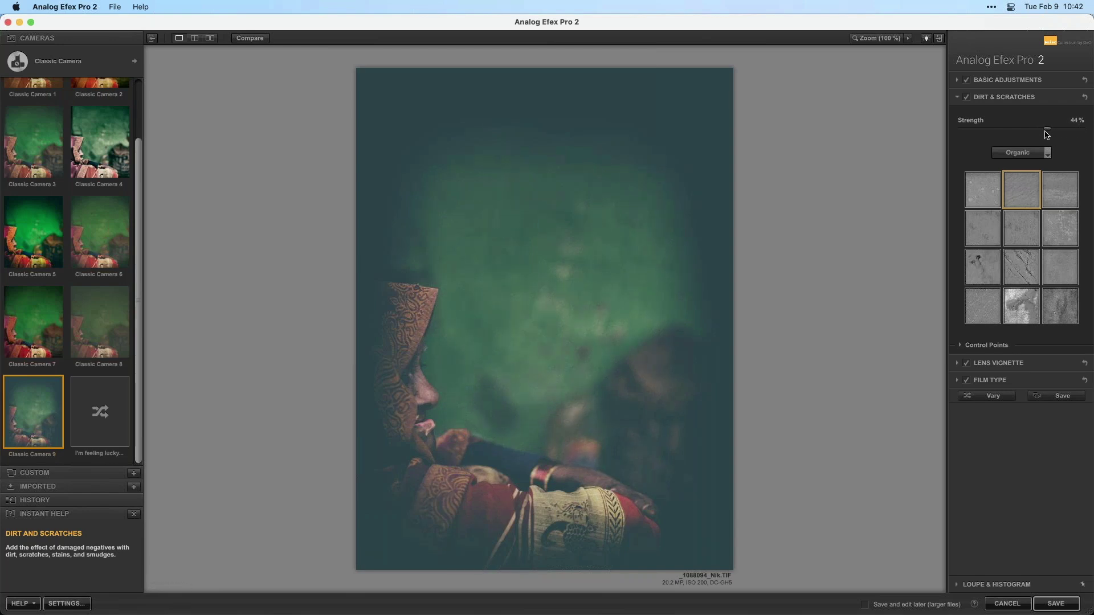
left_click(957, 98)
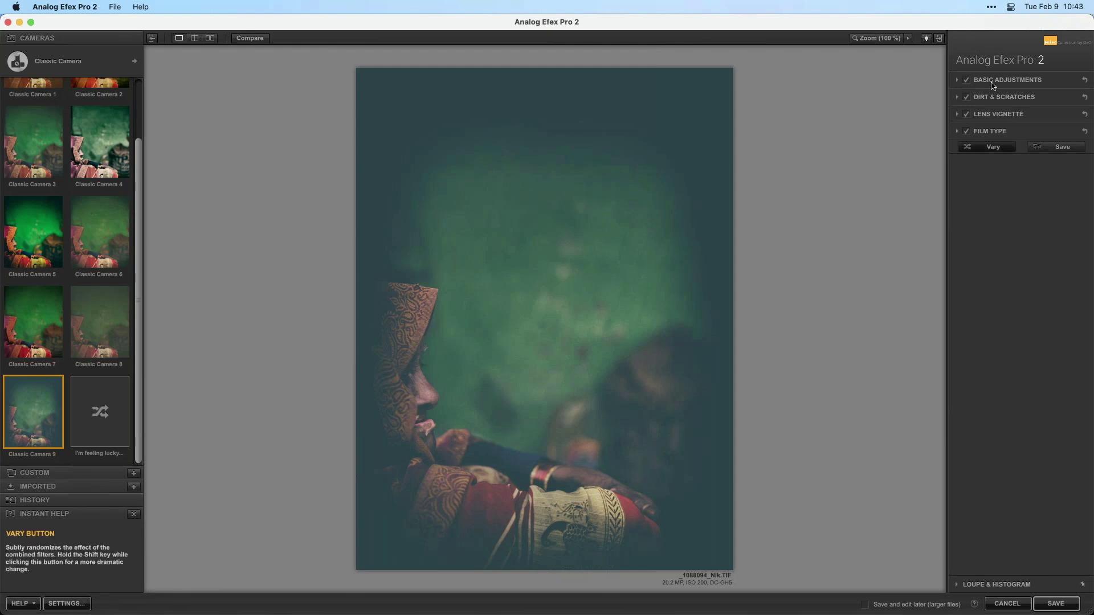
Step: Compare the photo with Basic Adjustments, Lens Vignette and Film Type each switched off and on
left_click(966, 80)
left_click(965, 80)
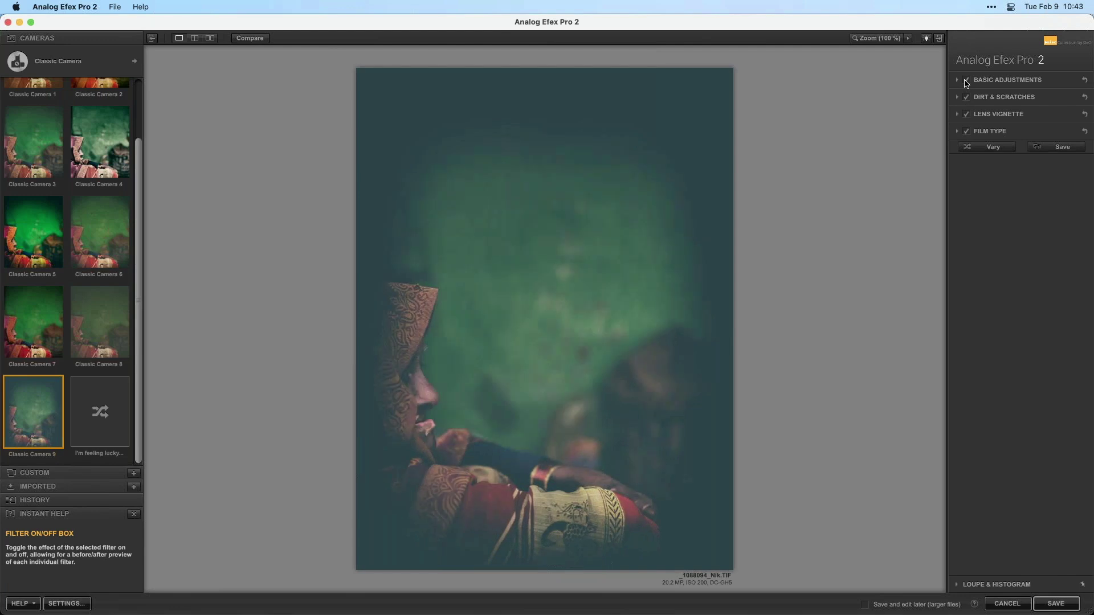
left_click(965, 80)
left_click(965, 80)
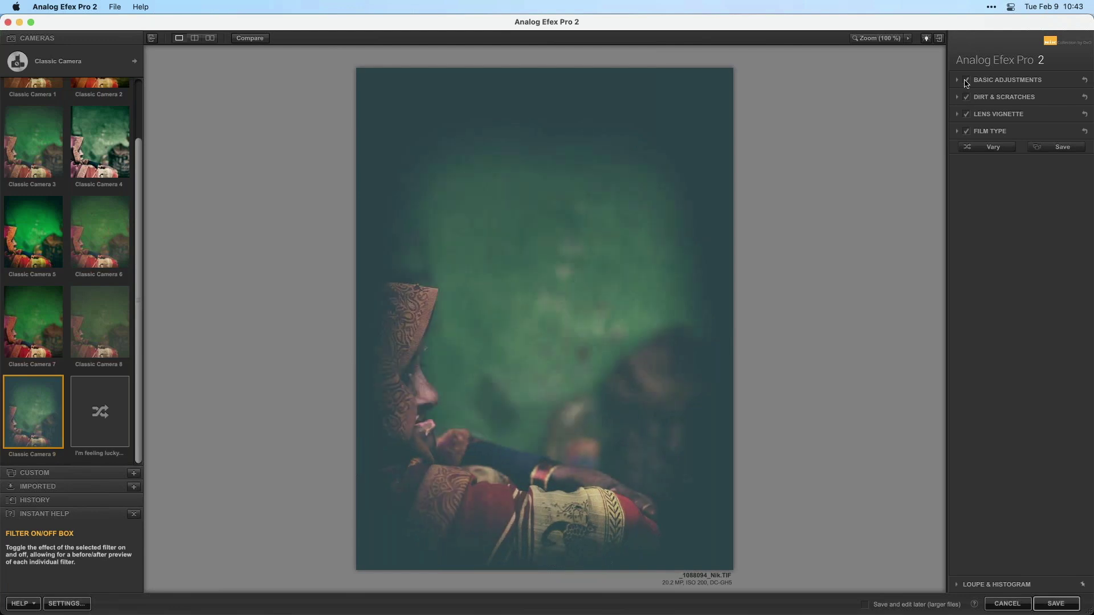
left_click(967, 114)
left_click(967, 114)
left_click(967, 115)
left_click(966, 114)
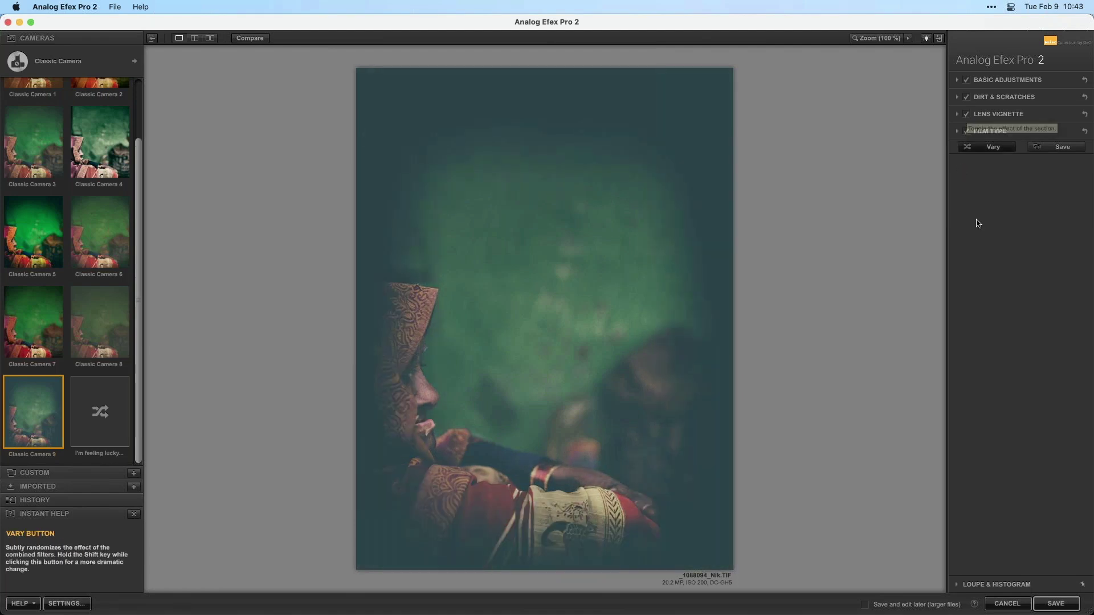
left_click(967, 132)
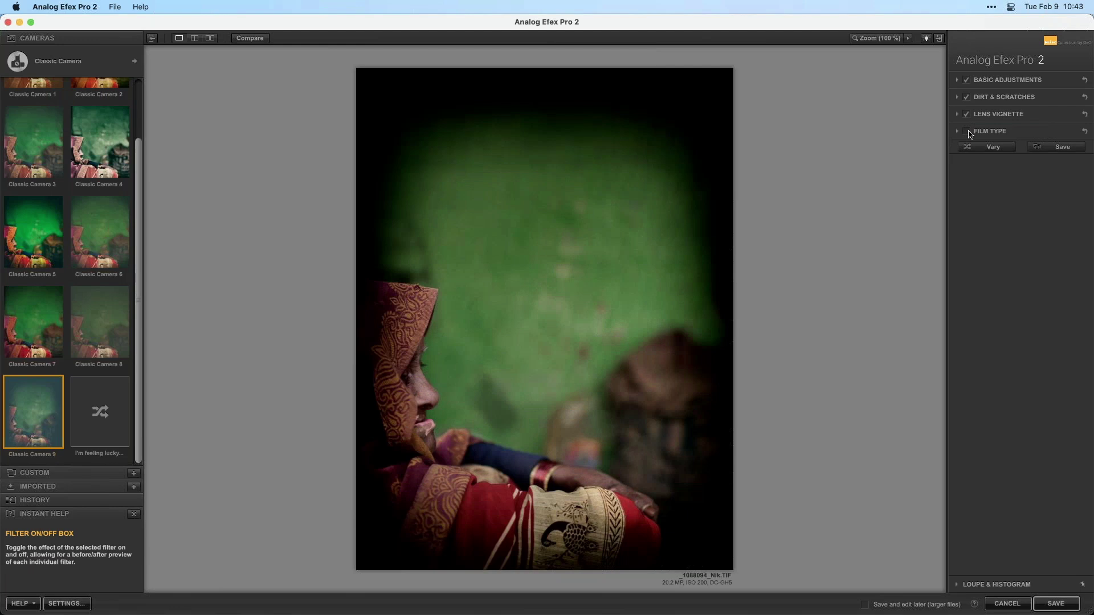
left_click(968, 133)
left_click(967, 132)
left_click(967, 133)
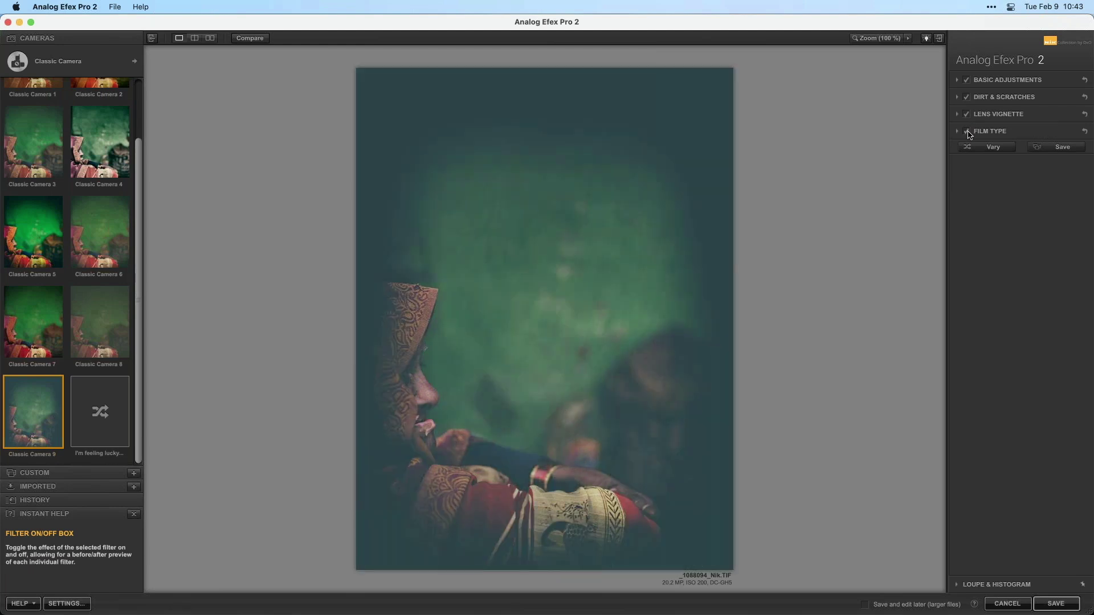
Step: Raise the saturation slightly in the Basic Adjustments filter and collapse its settings
left_click(958, 80)
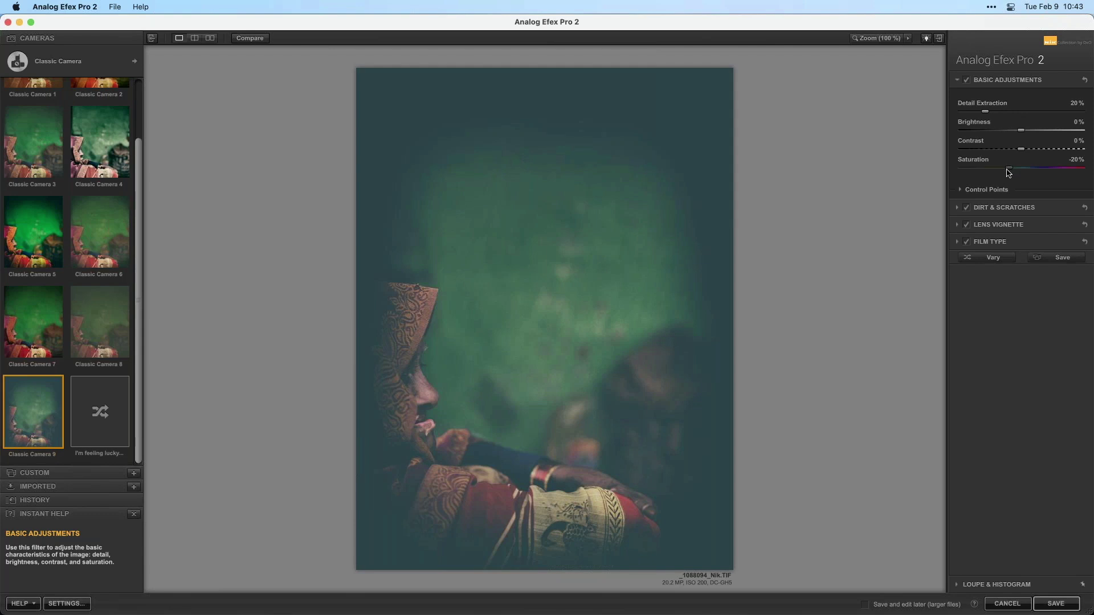
left_click_drag(1017, 171, 1024, 172)
left_click(958, 81)
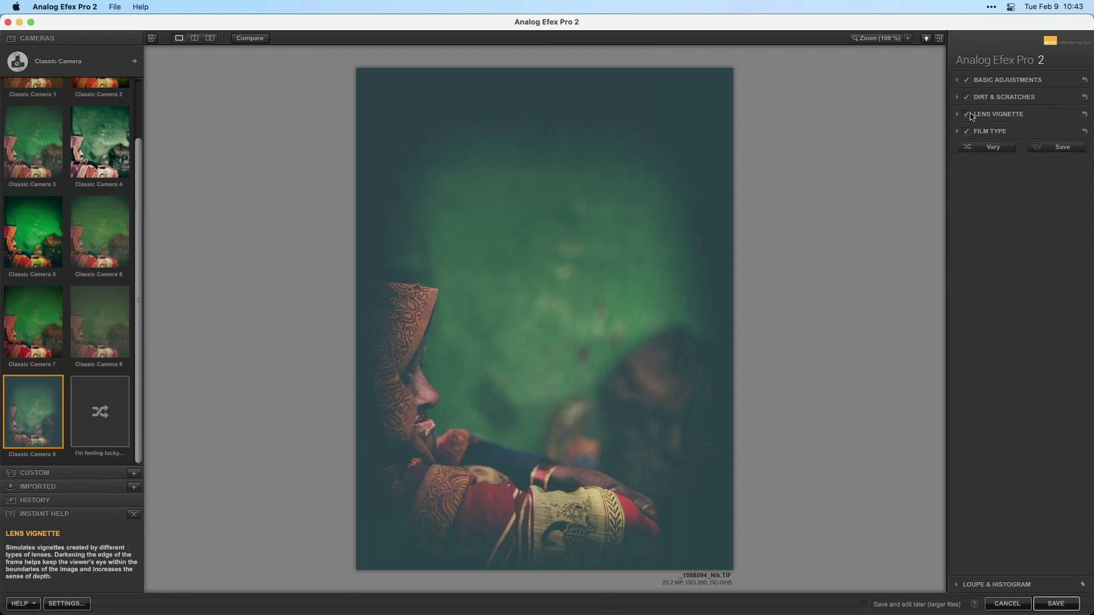
Step: Move the lens vignette's centre lower on the photo, enlarge its outline to a size value of 44% and set the amount to -20%
left_click(958, 114)
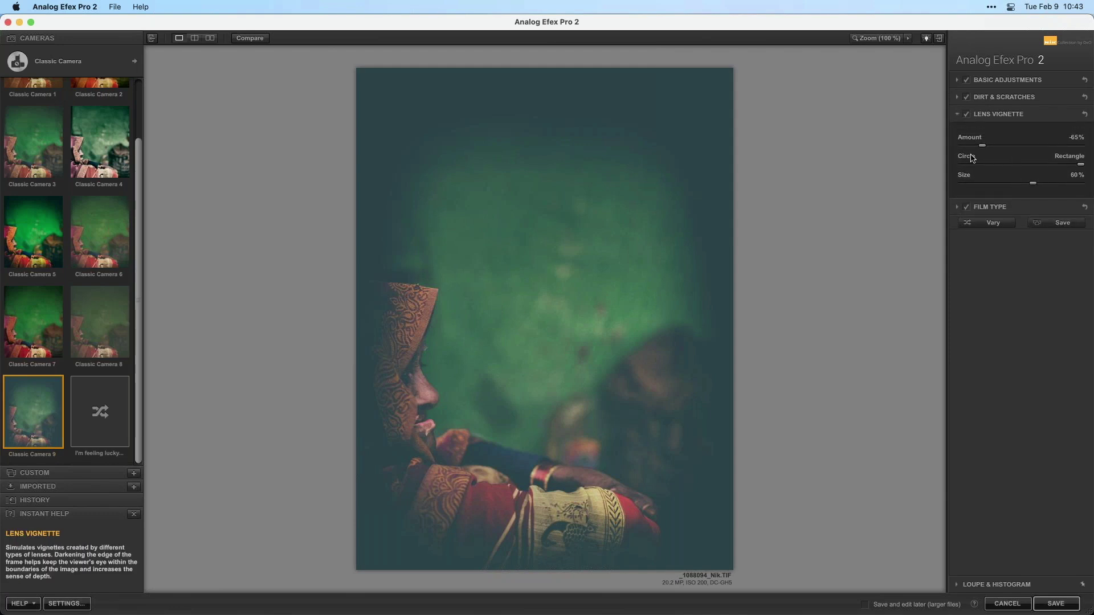
mouse_move(982, 148)
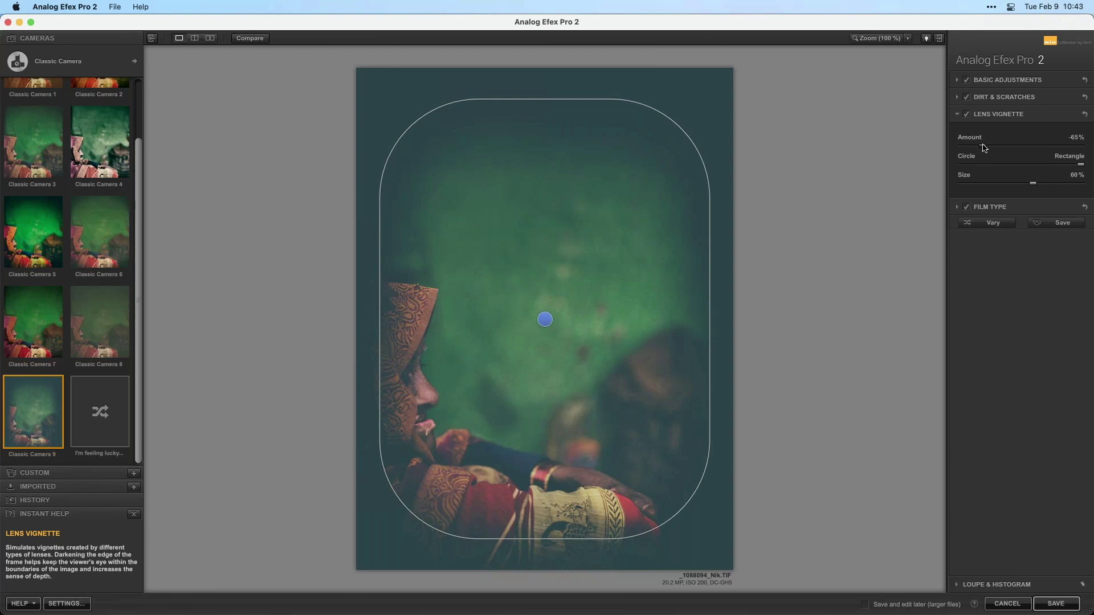
left_click_drag(544, 319, 540, 387)
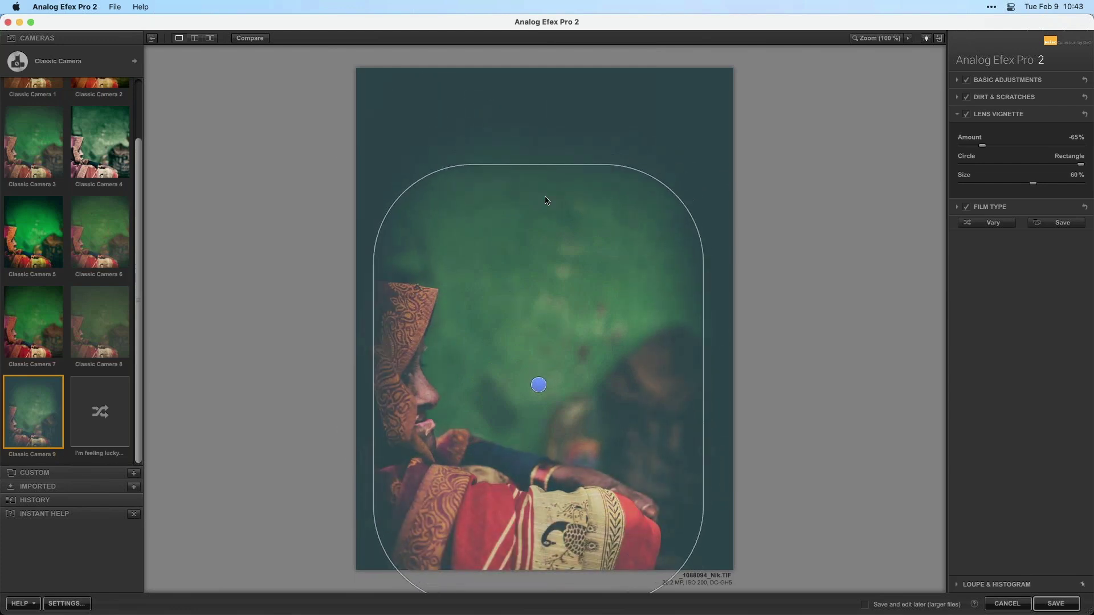
left_click_drag(540, 164, 547, 139)
left_click_drag(539, 383, 547, 398)
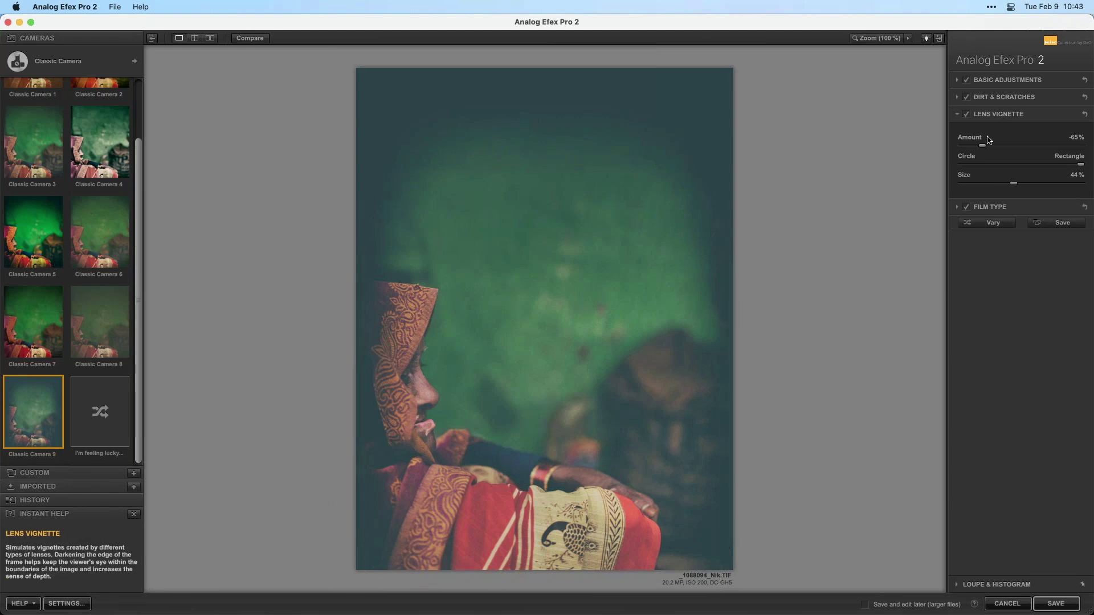
left_click_drag(982, 145, 1009, 151)
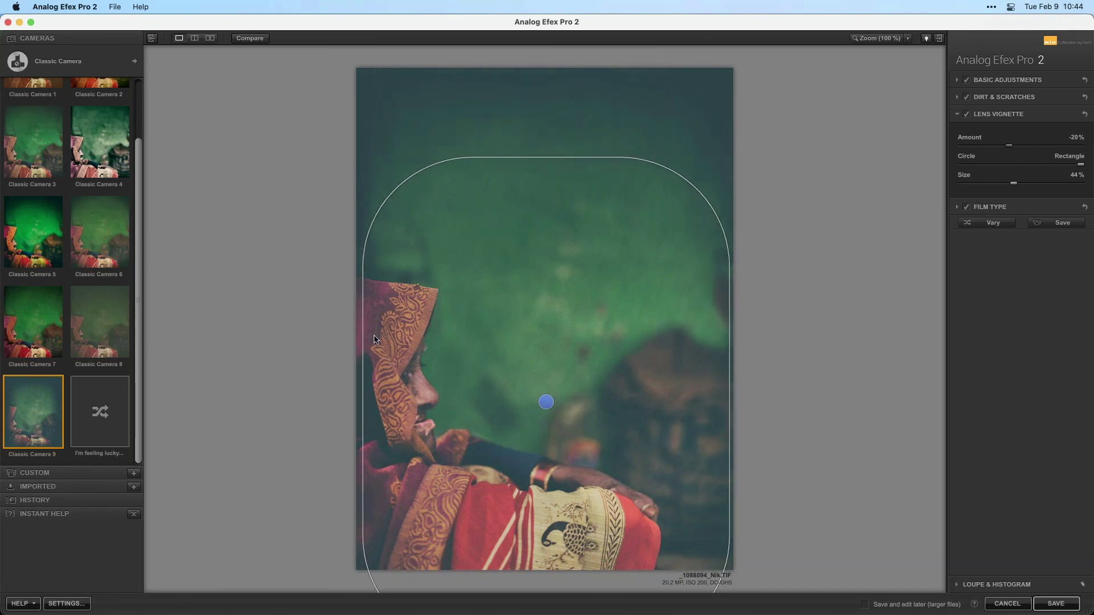
Step: Compare the photo with the adjusted lens vignette off and on, and collapse the filter's settings
left_click(967, 116)
left_click(967, 116)
left_click(967, 116)
left_click(968, 115)
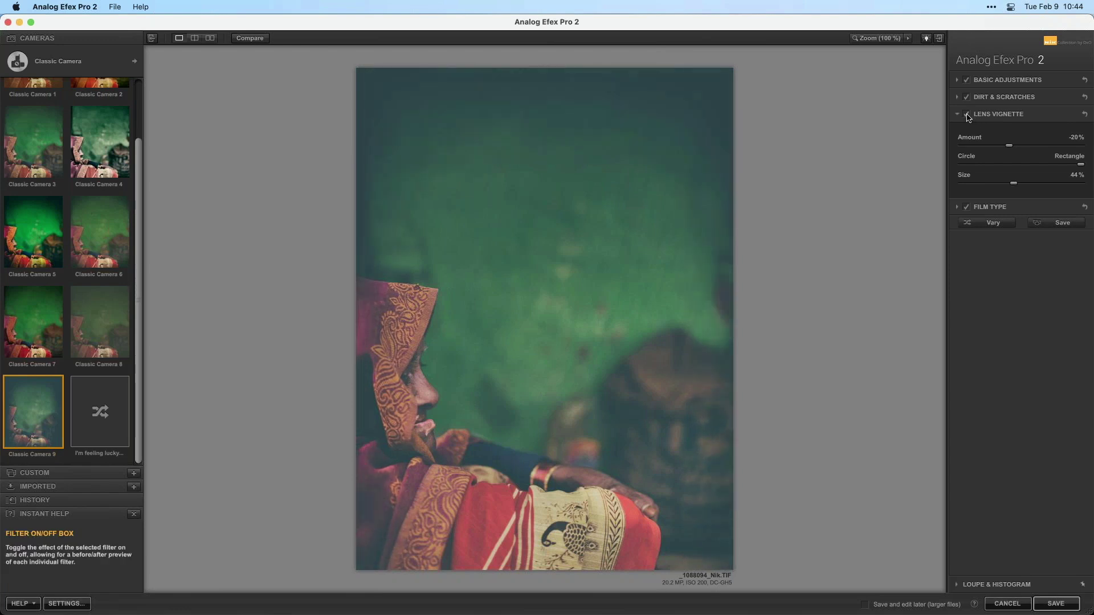
left_click(967, 116)
left_click(967, 115)
left_click(956, 114)
Step: Try other Subtle film types, return to the first one in the third row and set its fade slightly below fully Faded
left_click(957, 131)
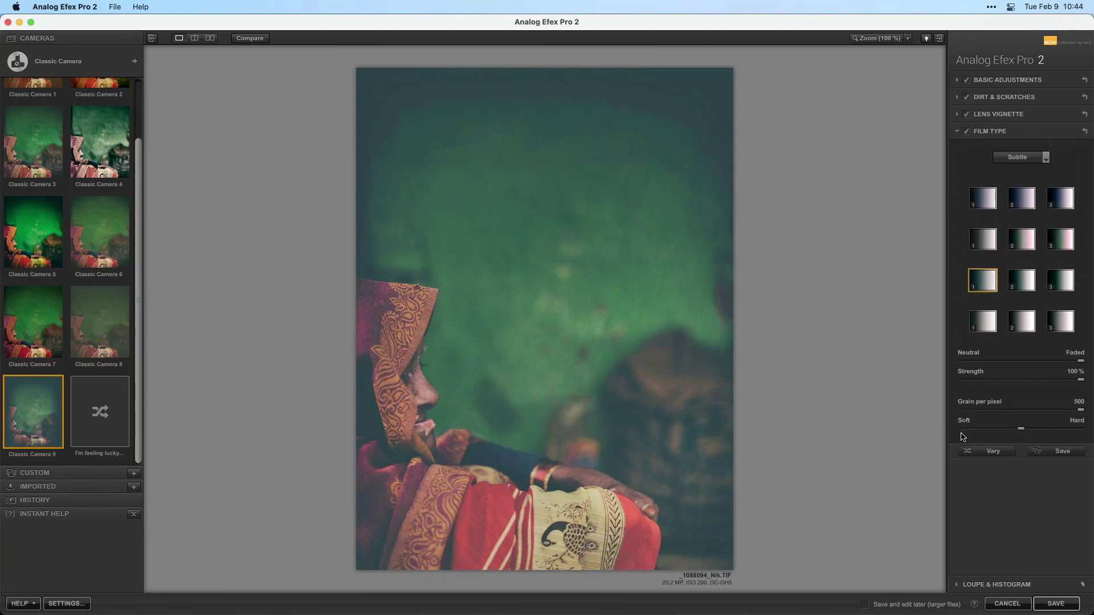
left_click(1023, 282)
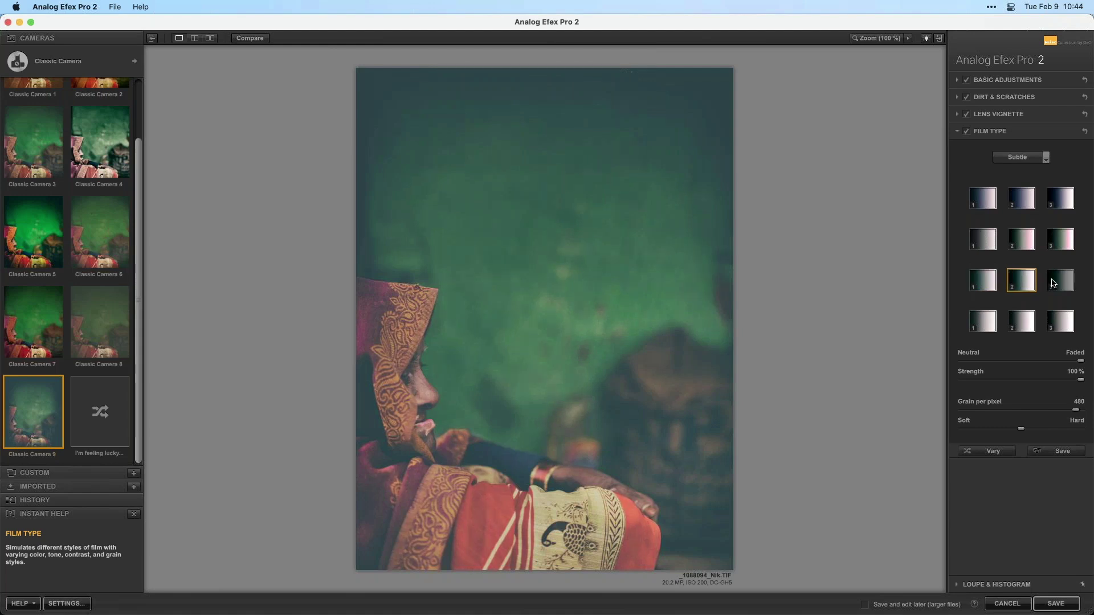
left_click(1018, 245)
left_click(975, 285)
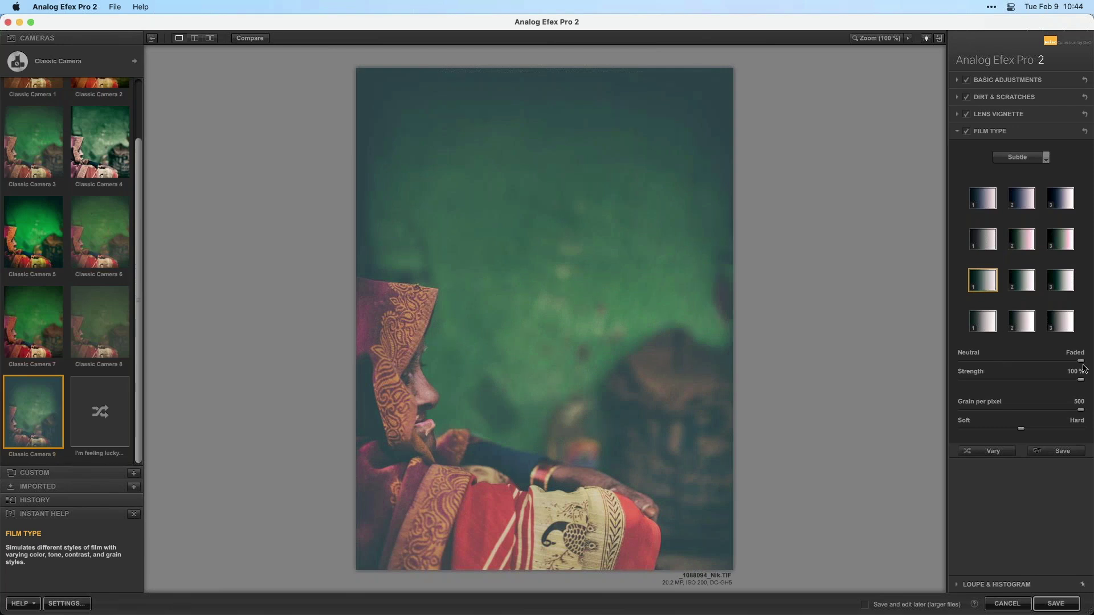
left_click_drag(1080, 361, 885, 368)
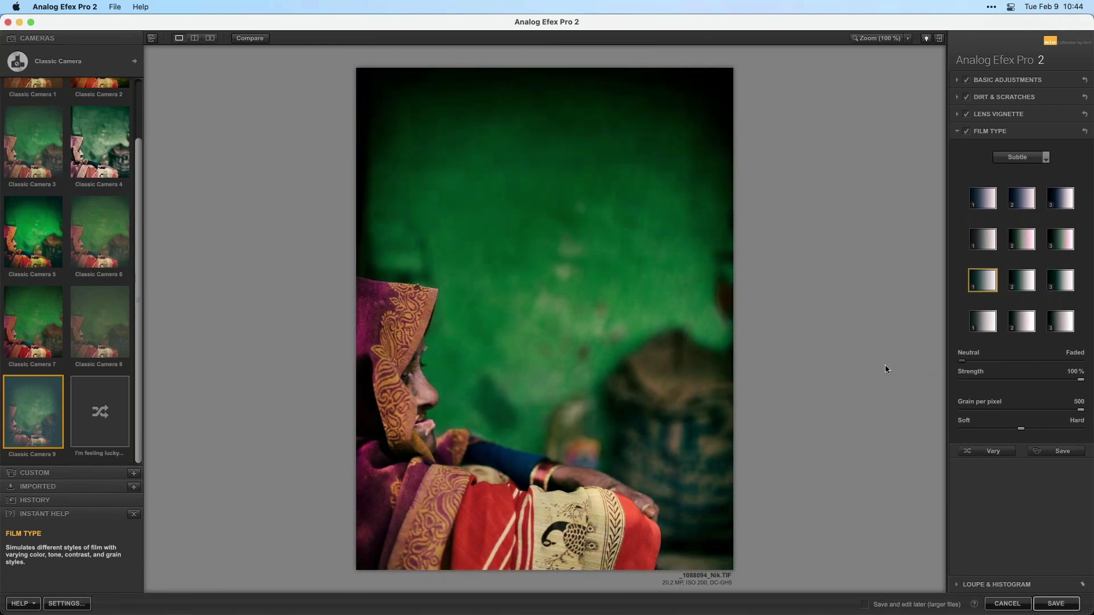
left_click_drag(962, 361, 1069, 367)
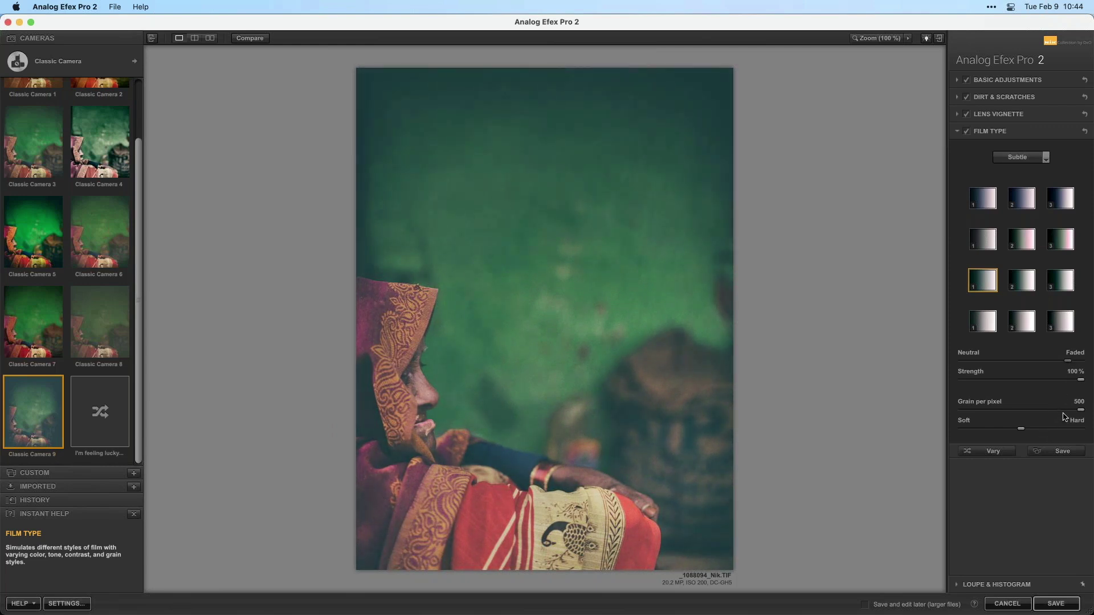
Step: Inspect the portrait at 100% around the face, make the film grain softer and set it to 311 grains per pixel
left_click(873, 38)
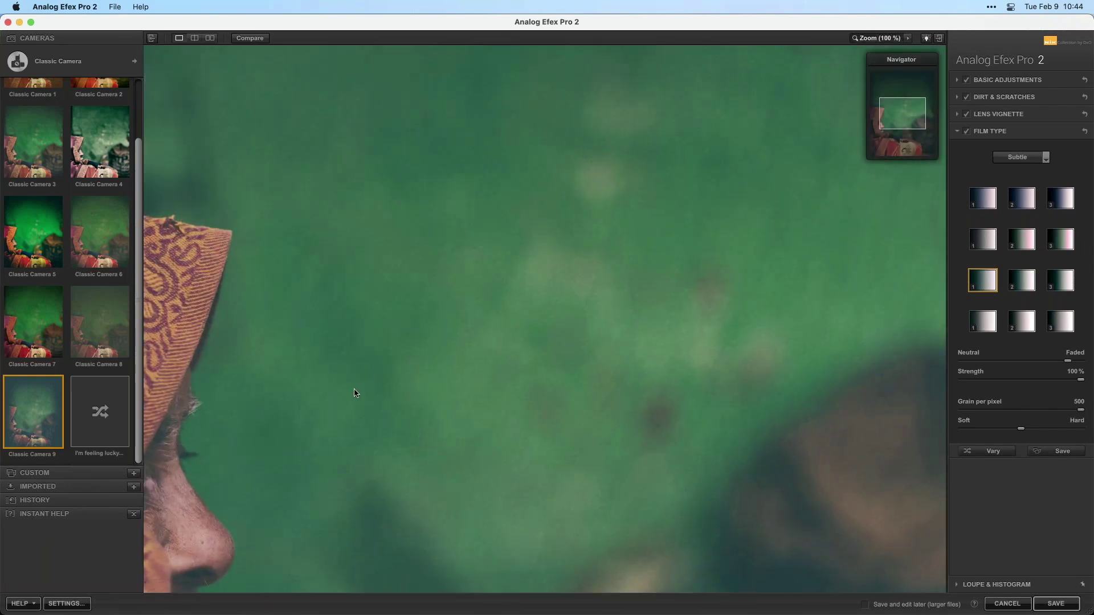
left_click_drag(439, 334, 551, 247)
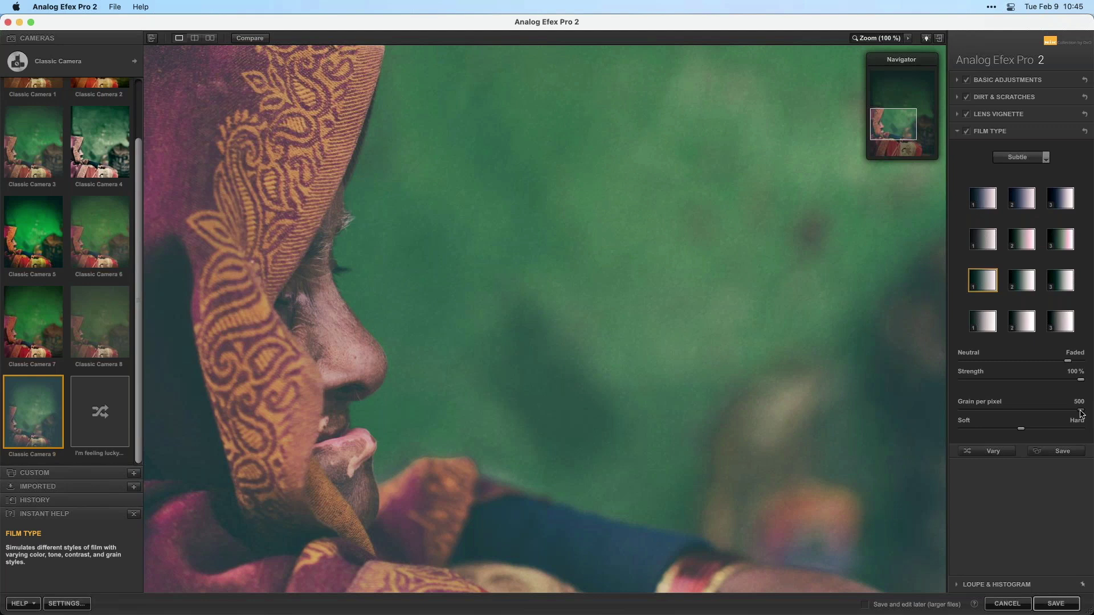
left_click_drag(1077, 414, 997, 430)
left_click_drag(1079, 429, 1035, 409)
Step: Compare the photo with the Film Type filter off and on, and save the analog edit
left_click(966, 132)
left_click(966, 131)
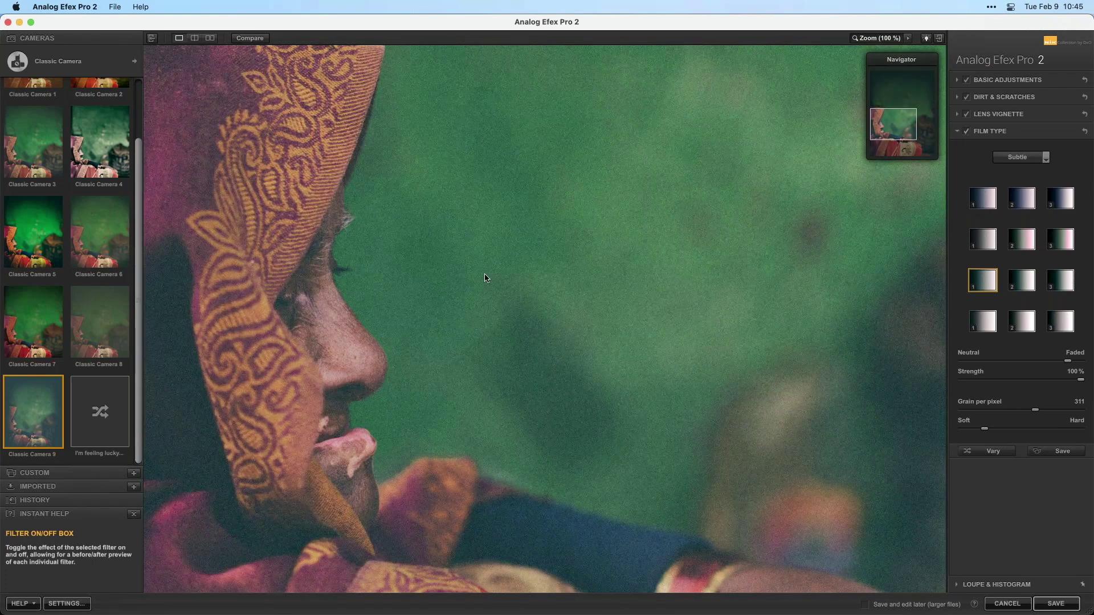
left_click(891, 40)
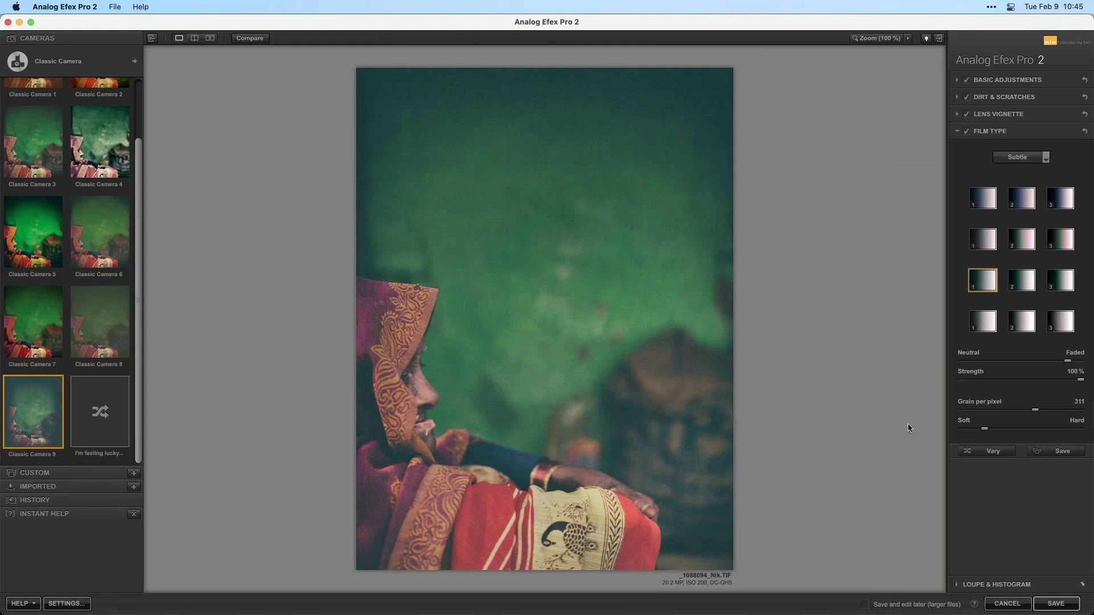
left_click(1055, 603)
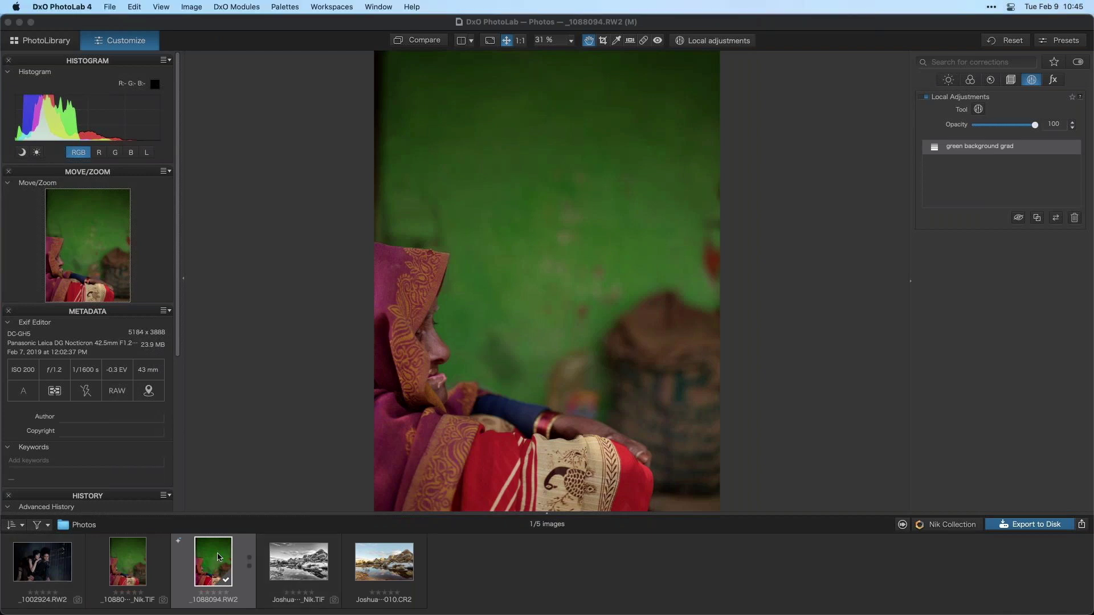
Step: Start local adjustments on _1088094.RW2 in DxO PhotoLab and turn on Do Not Disturb for 1 hour
left_click(719, 42)
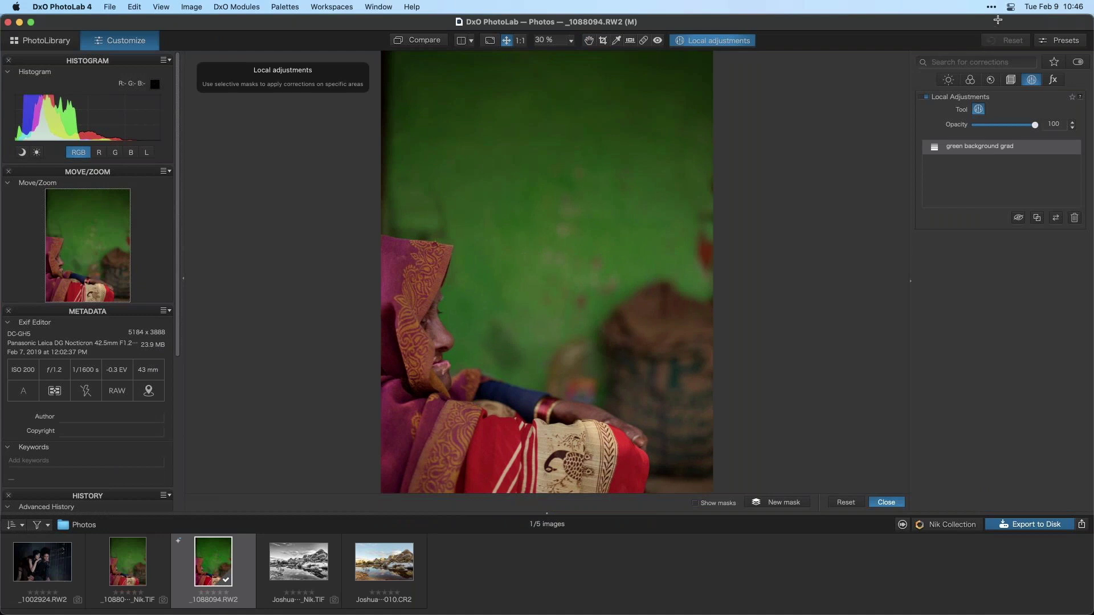
left_click(1010, 8)
left_click(1026, 47)
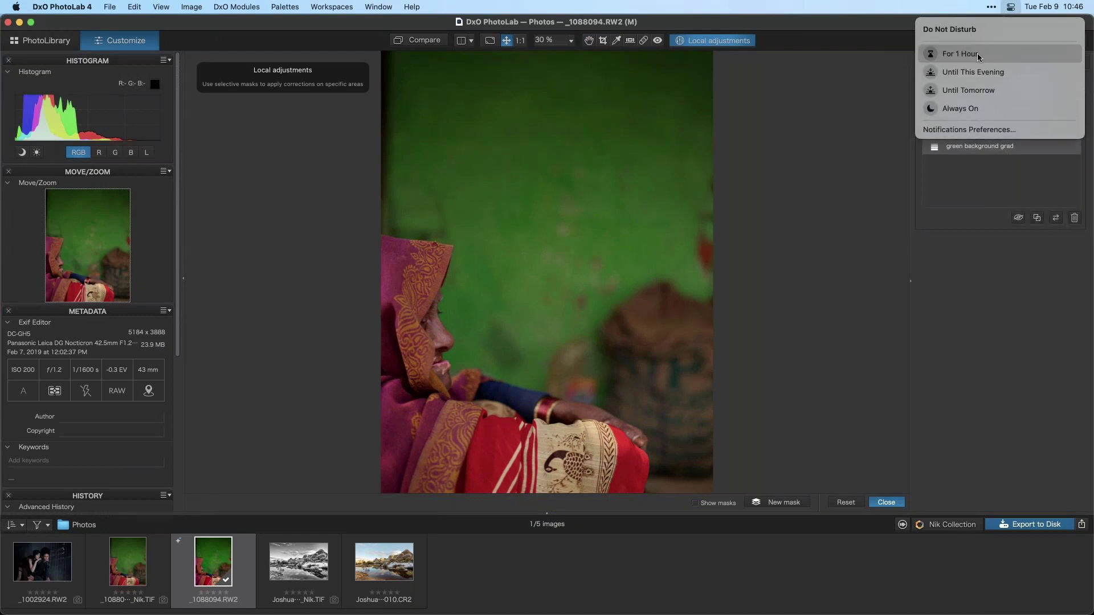
left_click(984, 56)
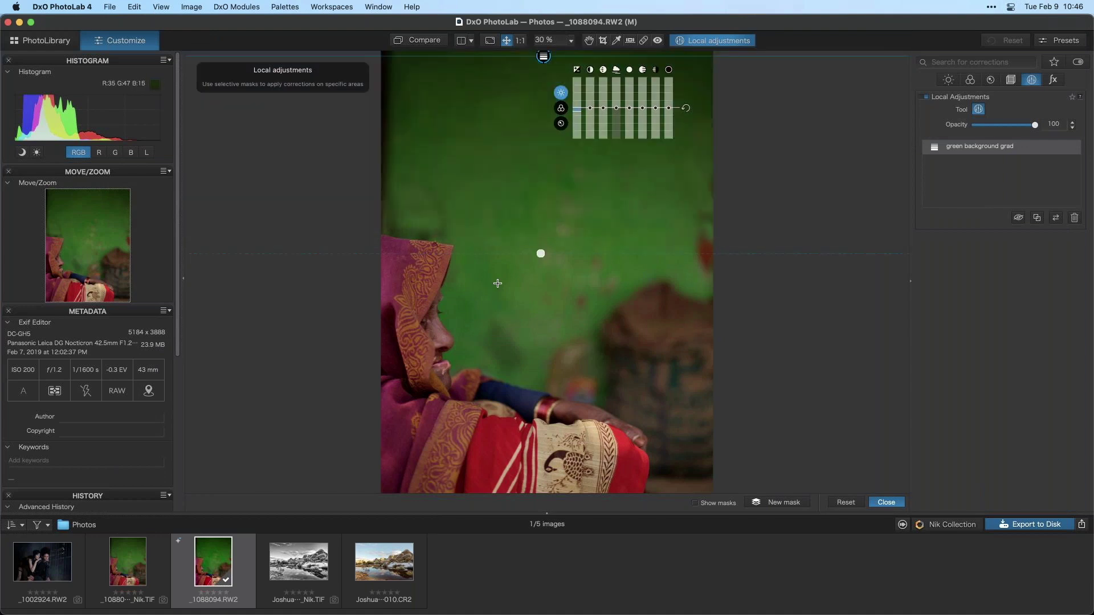
Step: Add a control point on the woman's face and enlarge its circle to cover the head and shoulder area
right_click(469, 328)
left_click(469, 300)
left_click(439, 331)
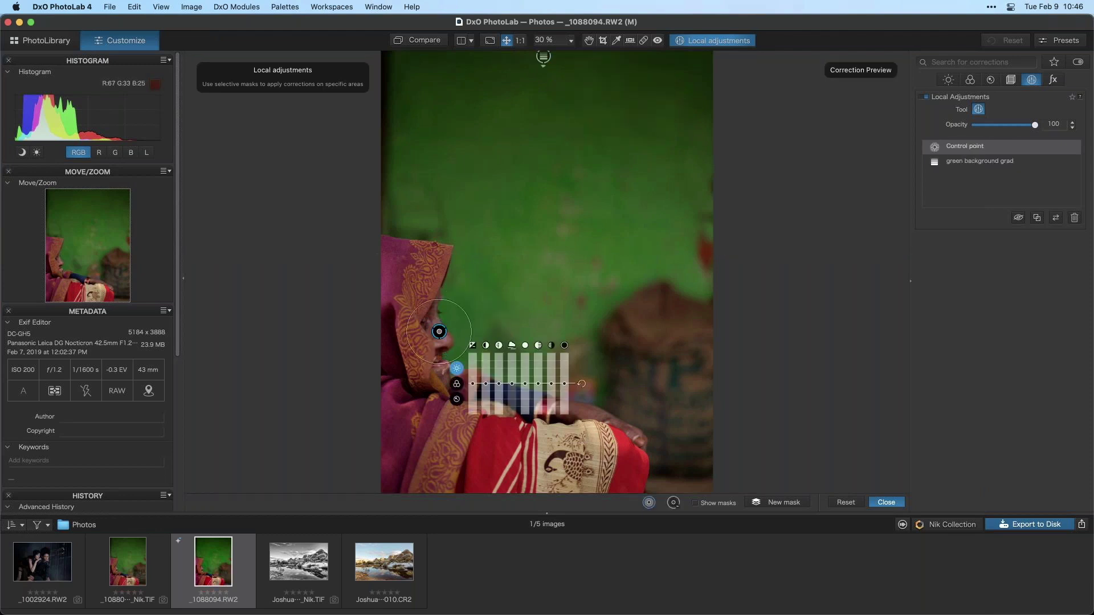
left_click_drag(456, 359, 478, 395)
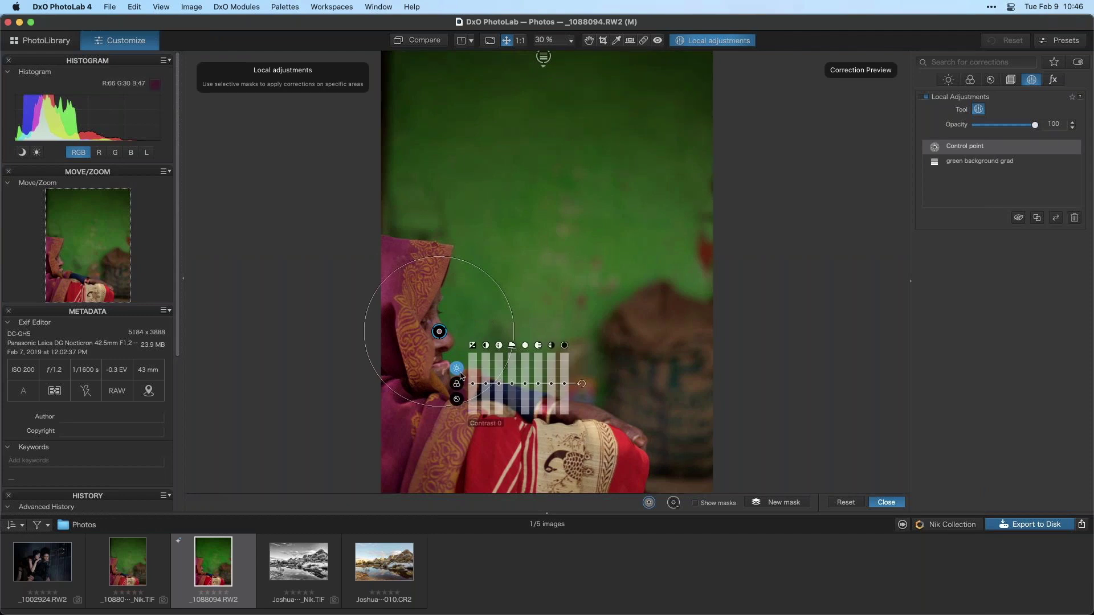
Step: Review the list of control point shortcuts and close it
mouse_move(497, 383)
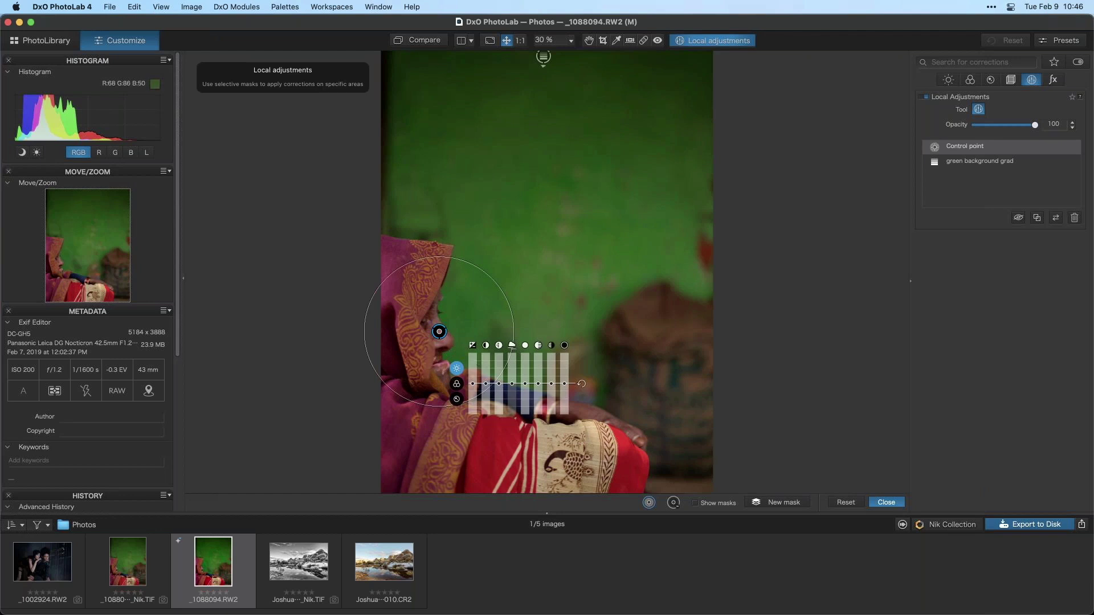
key("ctrl+alt+space")
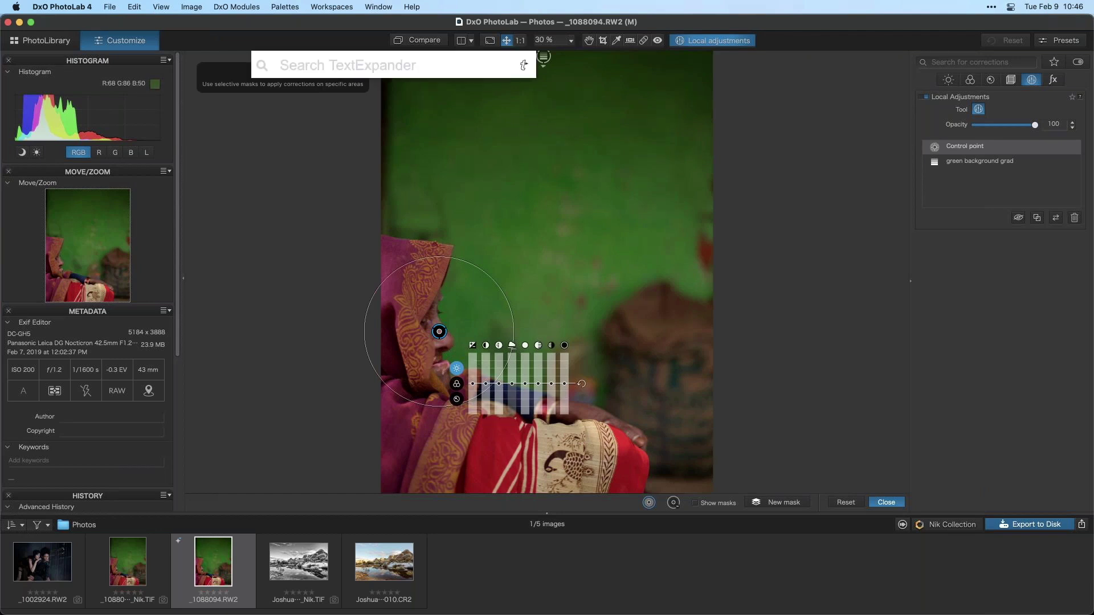
key("Escape")
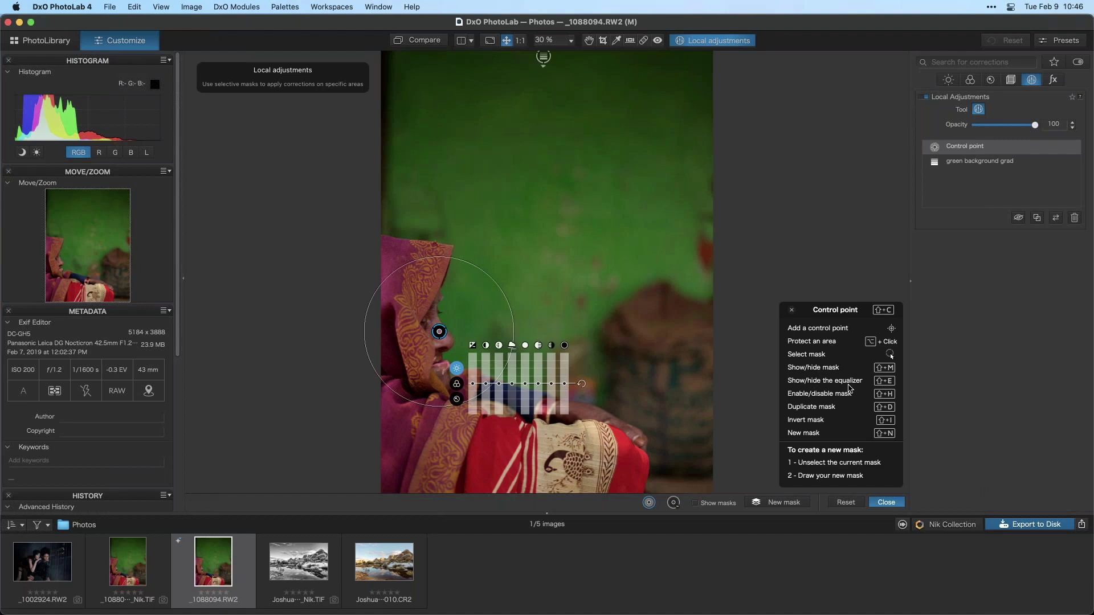
left_click(790, 310)
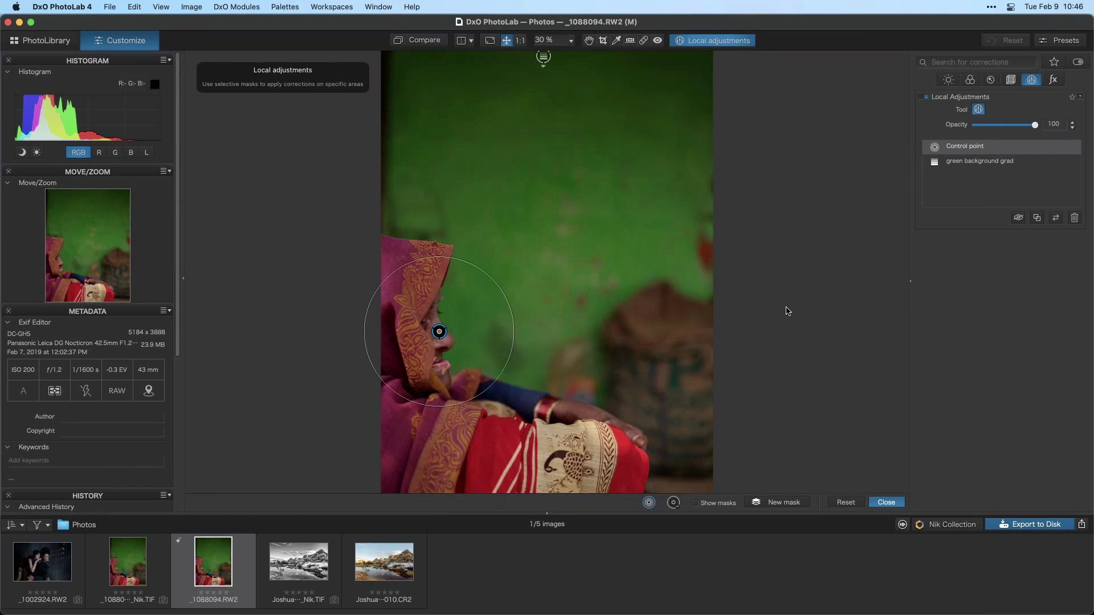
Step: Try an exposure of about -1.21 on the face's control point, readjust it, and delete the control point
left_click_drag(472, 384, 471, 394)
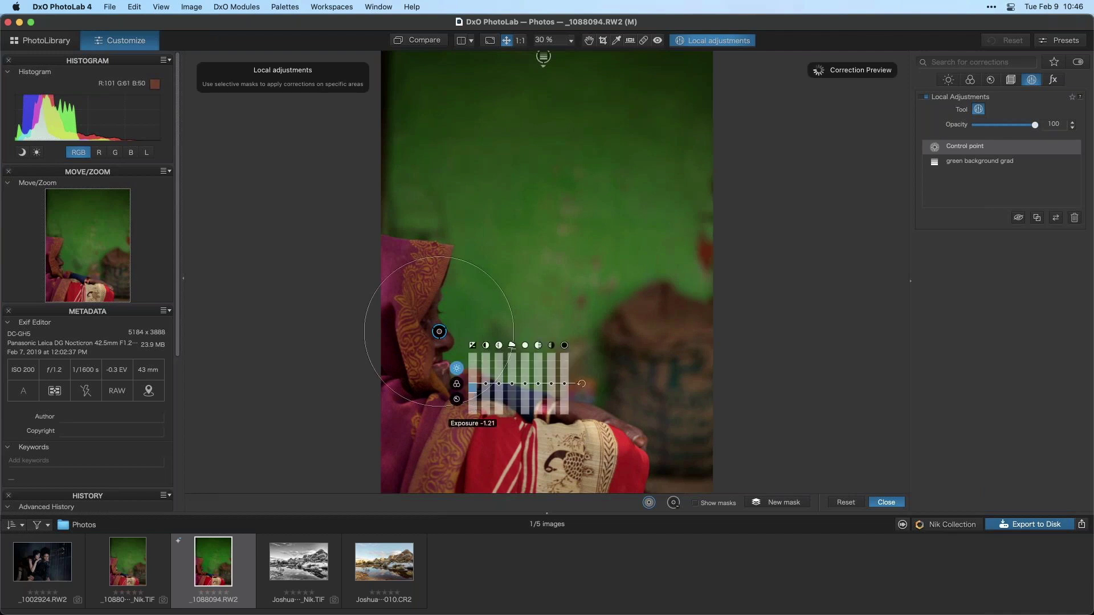
mouse_move(472, 394)
left_click_drag(473, 394, 476, 398)
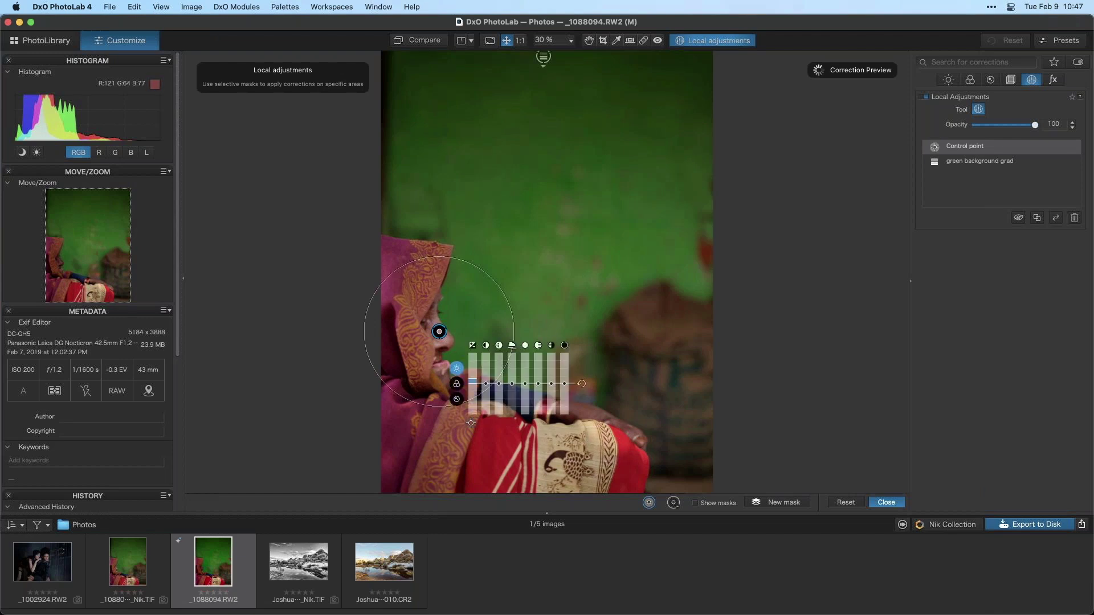
left_click_drag(439, 332, 439, 337)
key("BackSpace")
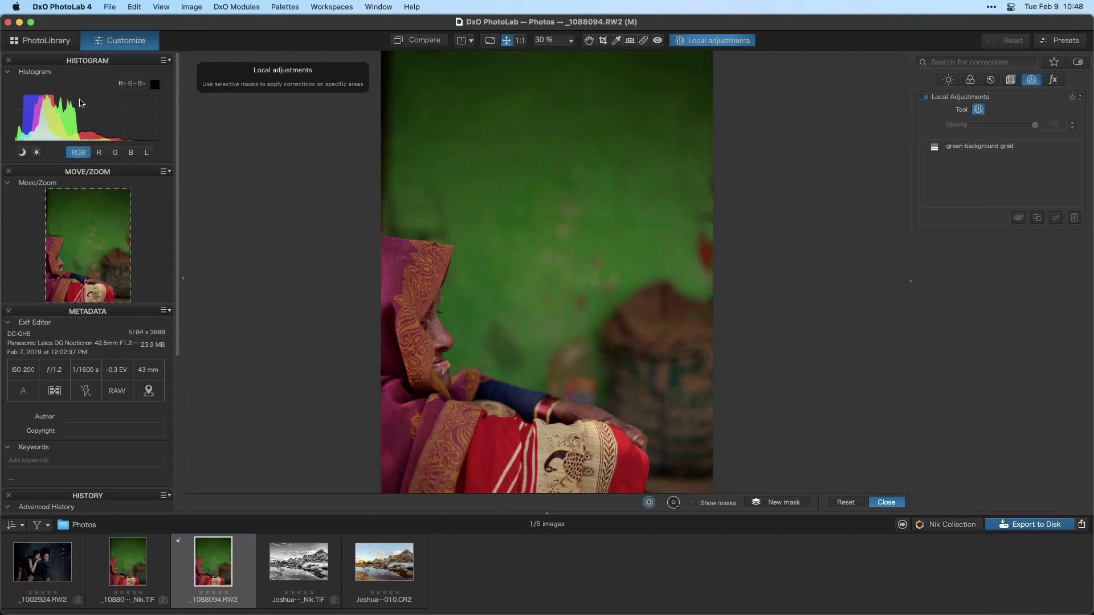
Step: Show the light corrections, toggle Exposure Compensation for comparison, and close the local adjustments
left_click(948, 80)
left_click(924, 99)
left_click(925, 98)
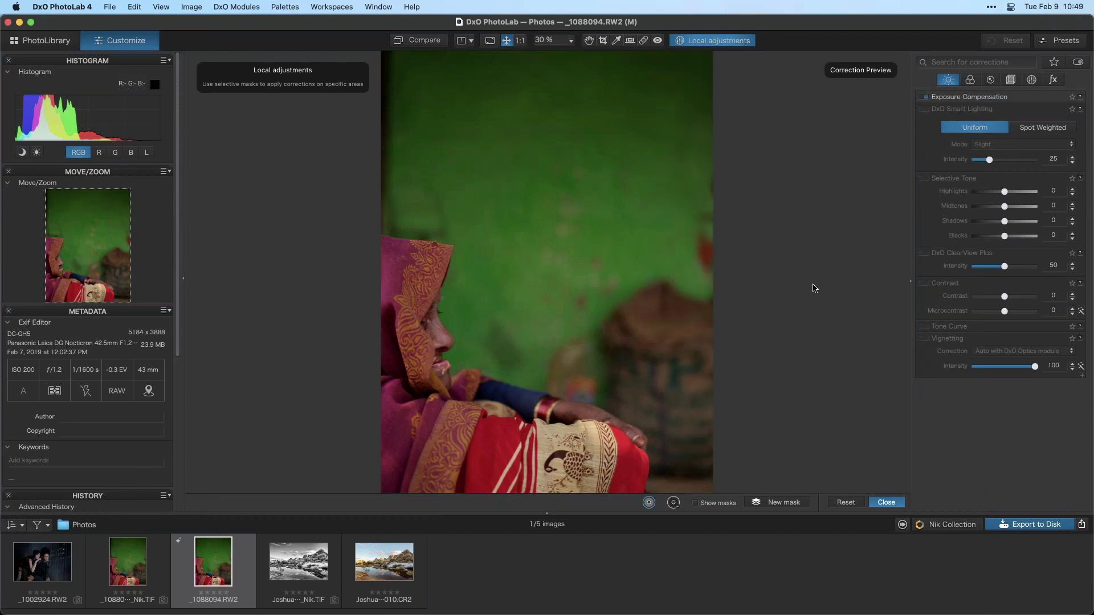
left_click(890, 502)
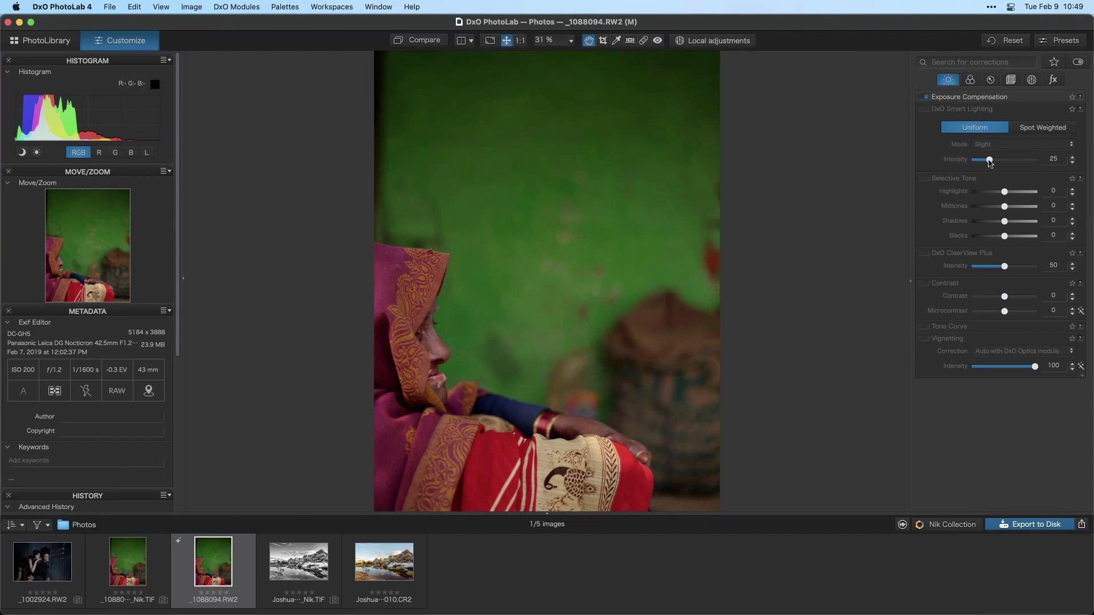
Step: Collapse the Smart Lighting settings, try a manual exposure compensation of 1.05, and switch that correction off
left_click(929, 109)
left_click(928, 110)
left_click(968, 97)
left_click_drag(1006, 126, 1013, 126)
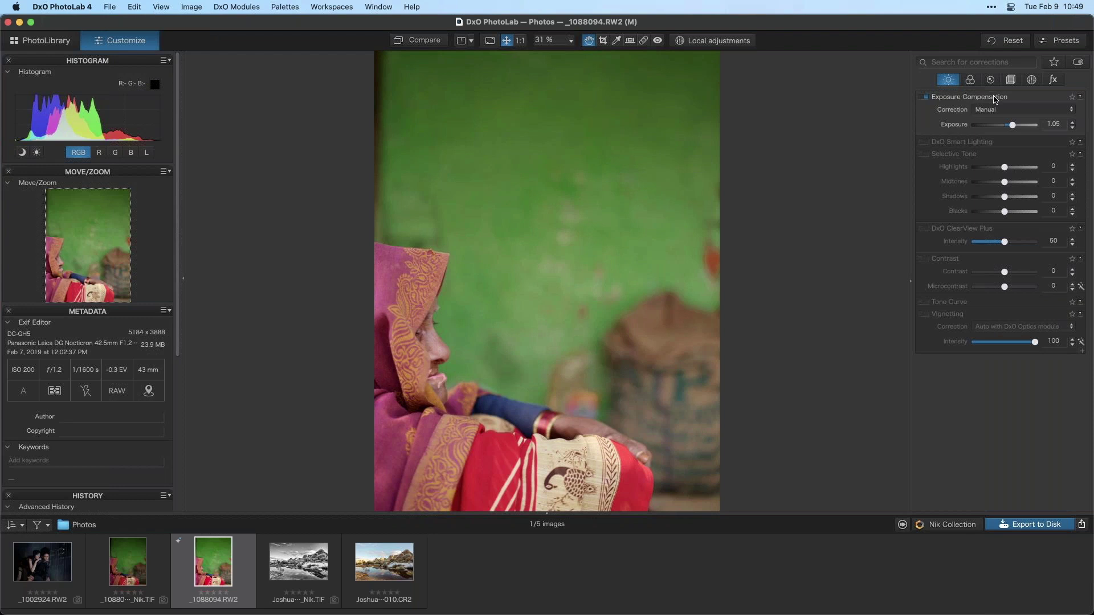
left_click(925, 98)
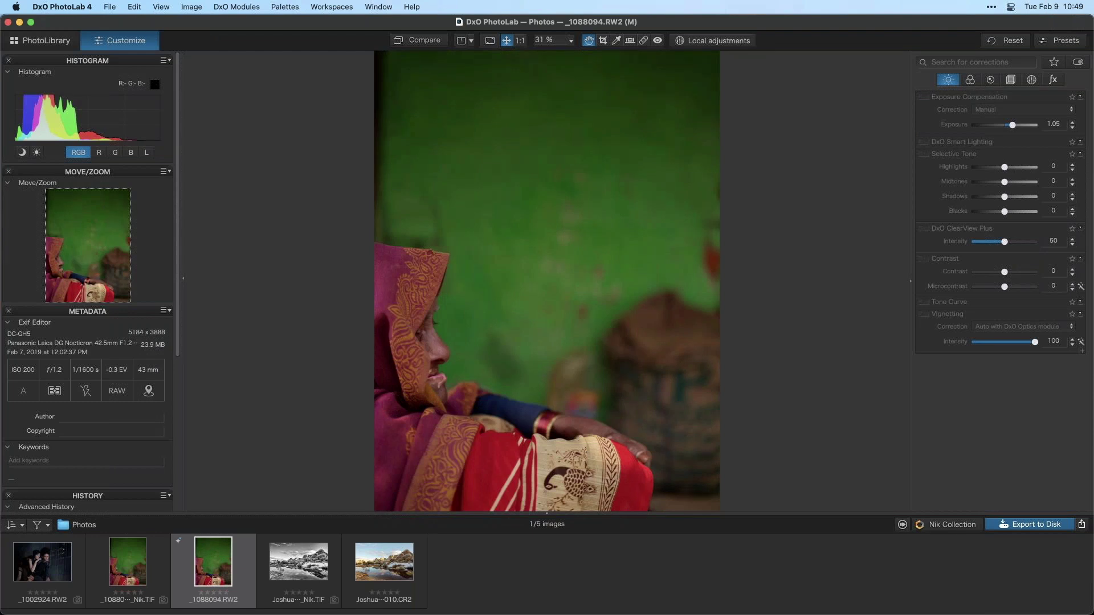
Step: Check the installed DxO PhotoLab version and the acknowledgments, and close the information window
left_click(55, 10)
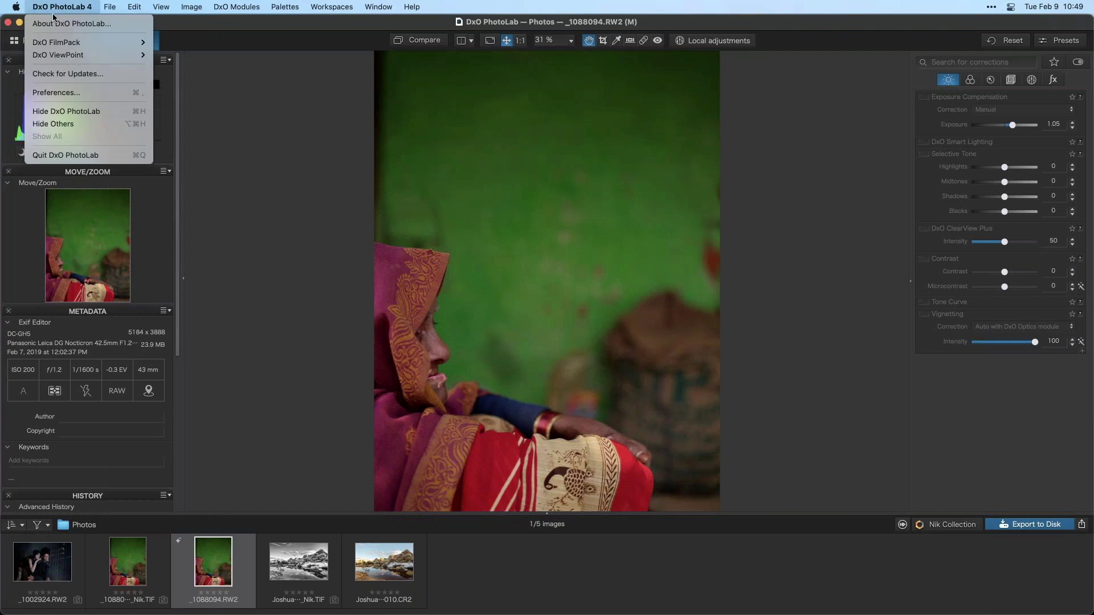
left_click(54, 24)
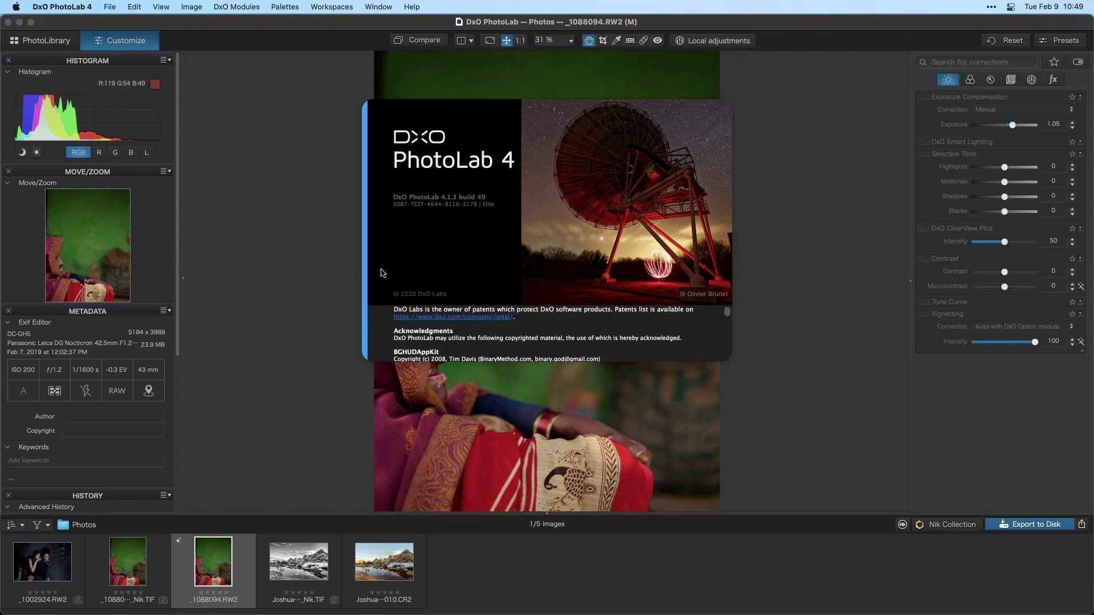
scroll(720, 335, "down", 5)
scroll(720, 336, "down", 2)
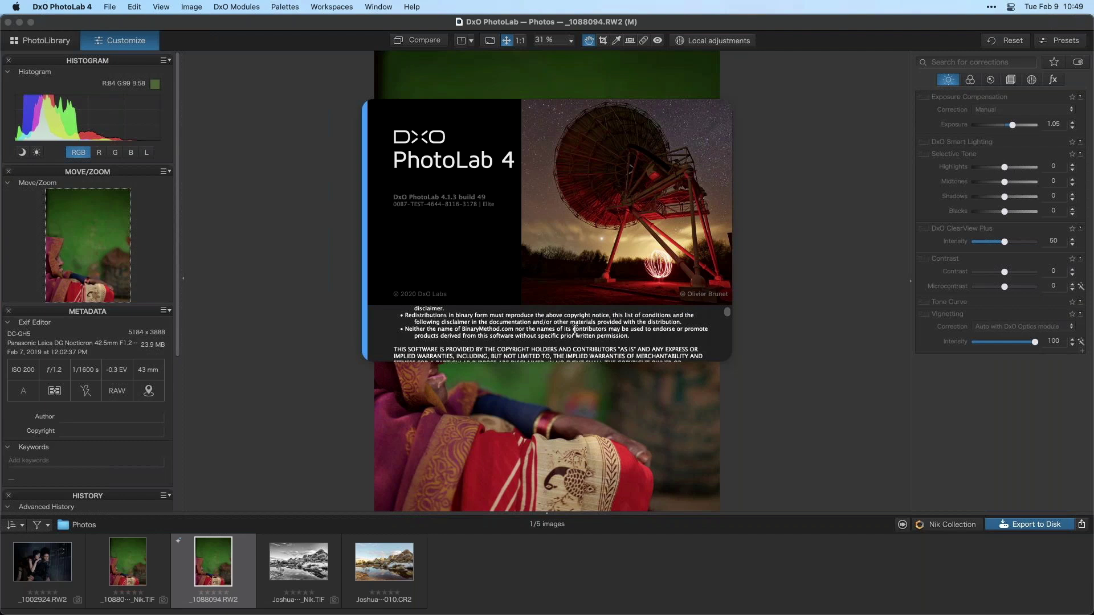
left_click(321, 275)
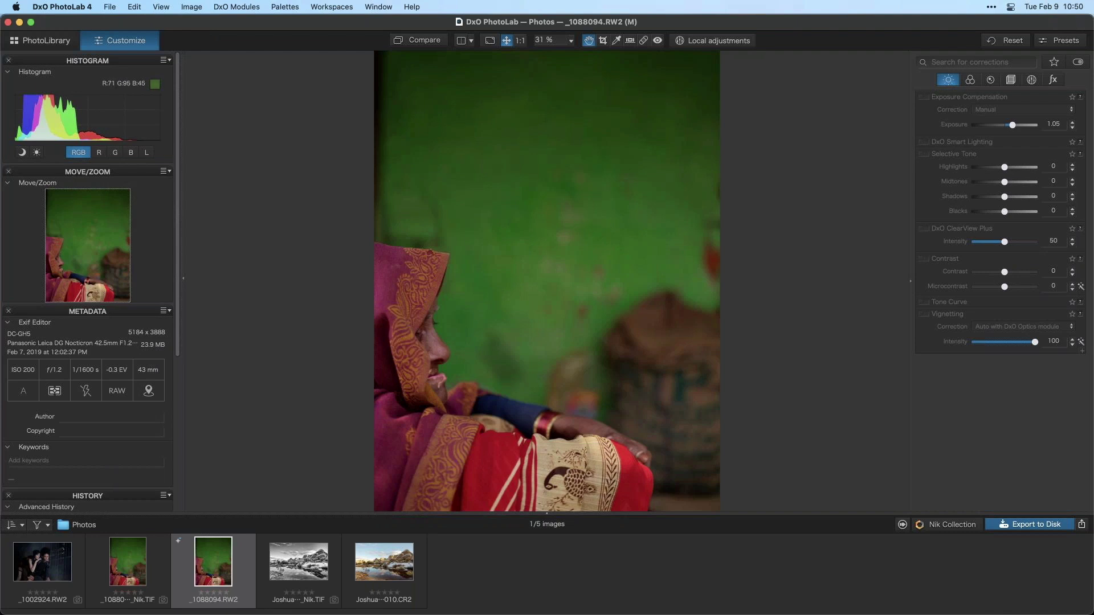
Step: Review the available Nik Collection plugins and close the selector without choosing one
left_click(954, 527)
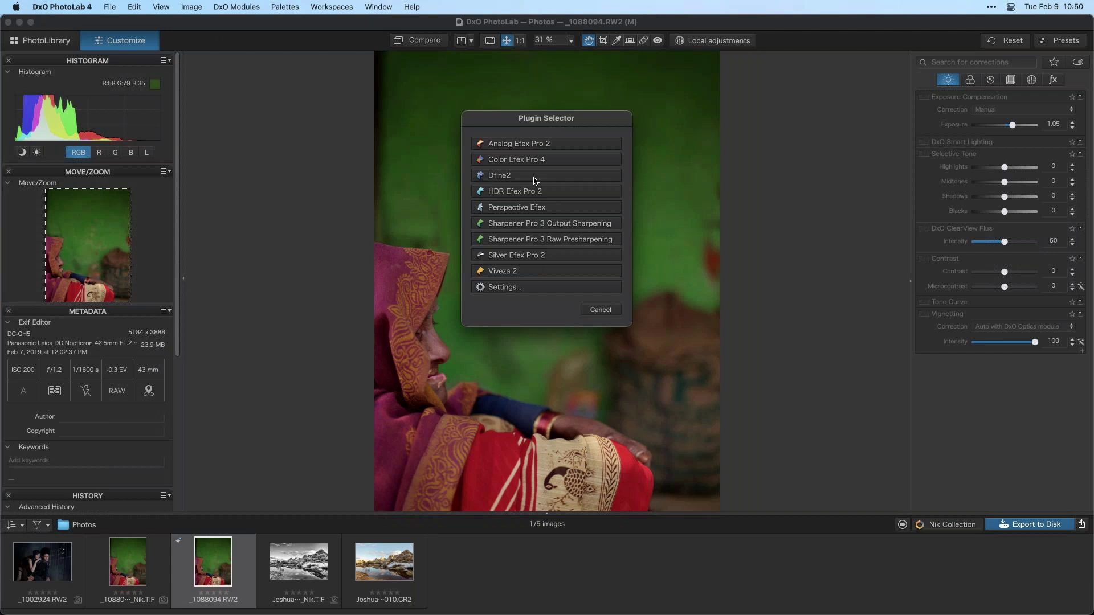
left_click(602, 310)
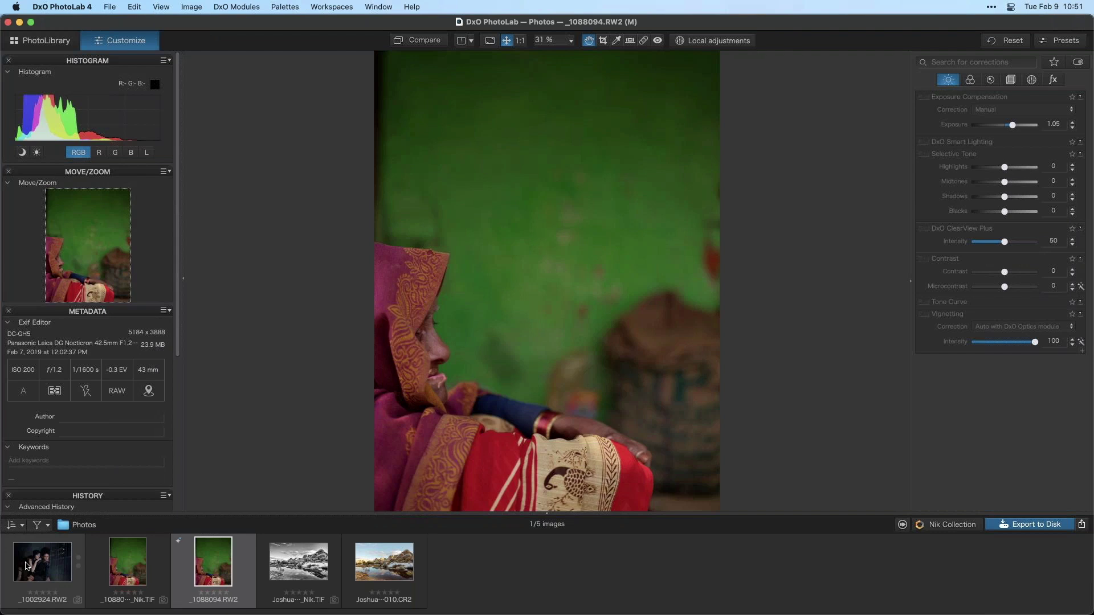
Step: Open the photo _1002924.RW2 of the two women and enlarge the view of the woman's face in front to 200%
left_click(27, 566)
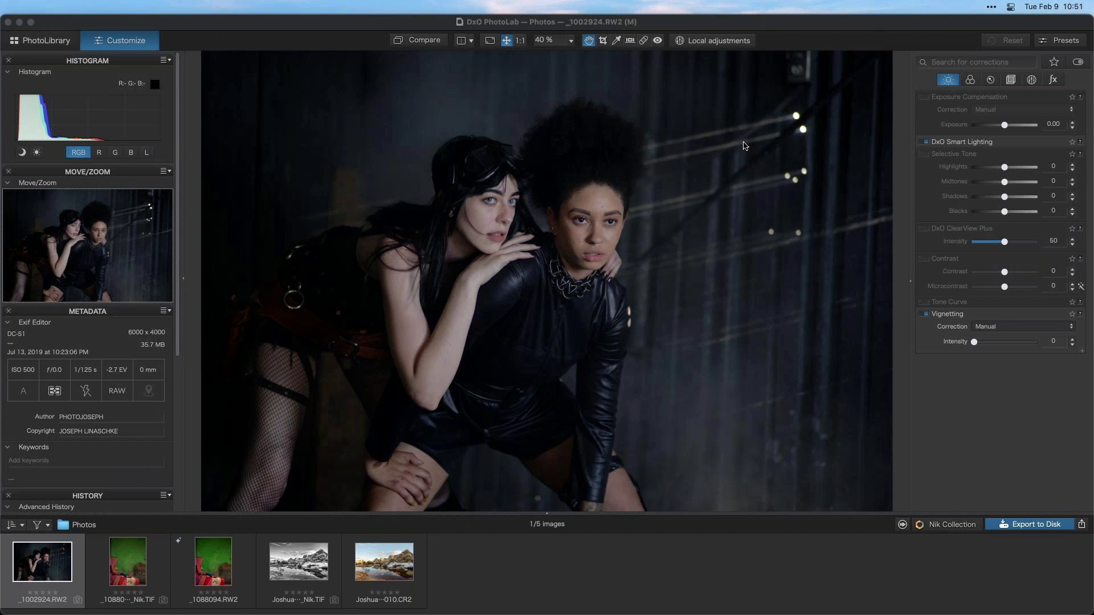
left_click(571, 40)
left_click(549, 79)
scroll(655, 431, "up", 10)
scroll(569, 361, "down", 2)
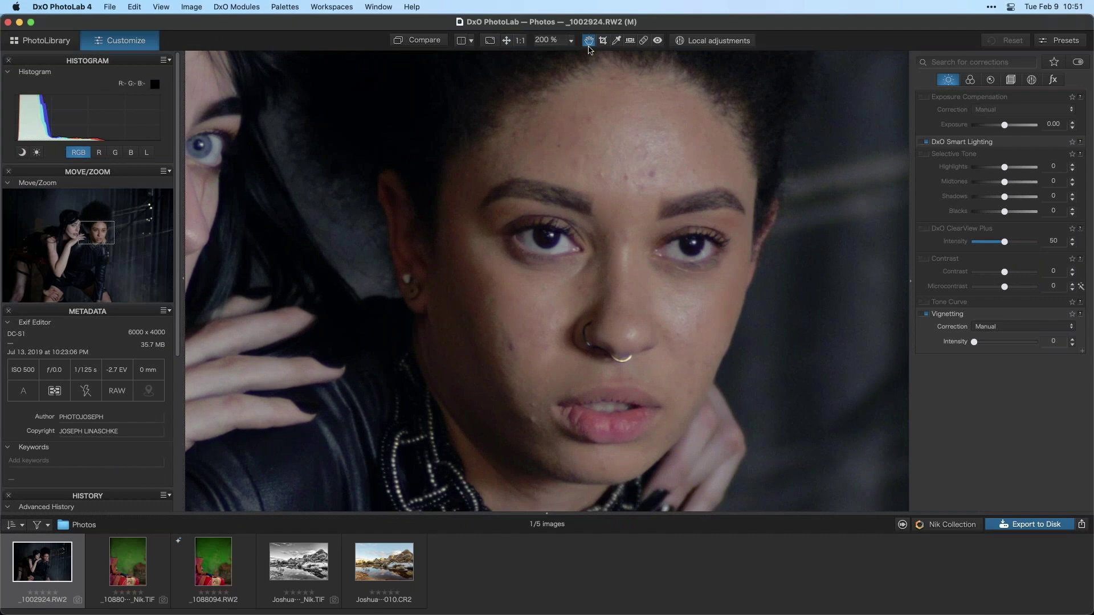
Step: Configure the retouching brush in Repair mode with a feather of 21% and a size of 51 for the forehead blemishes
left_click(643, 40)
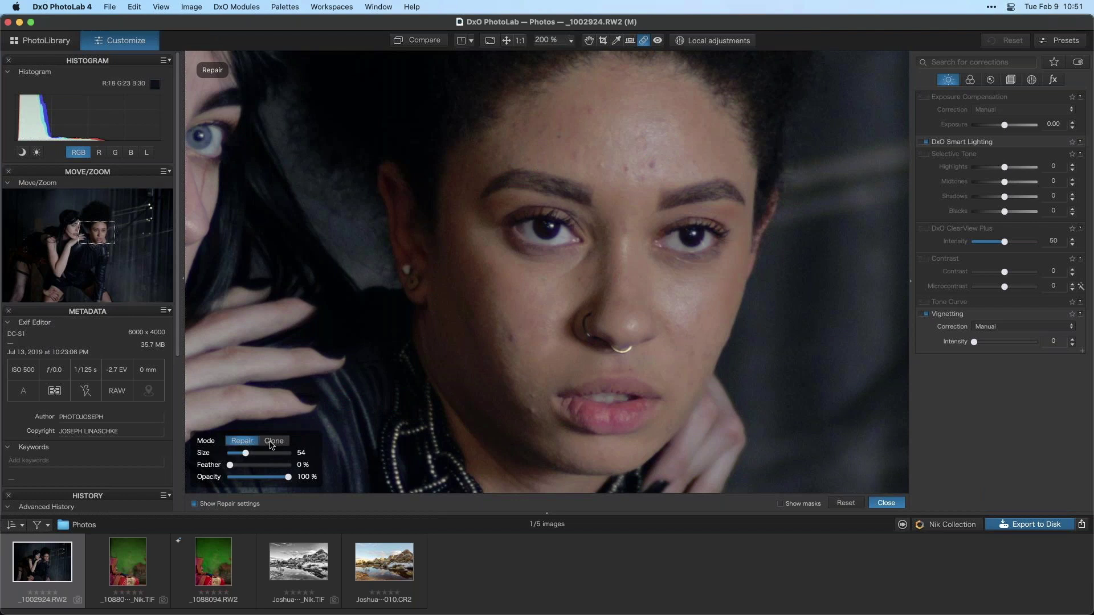
left_click(274, 441)
left_click(247, 443)
mouse_move(246, 456)
left_mouse_down()
mouse_move(232, 466)
mouse_move(252, 465)
mouse_move(227, 465)
left_mouse_up()
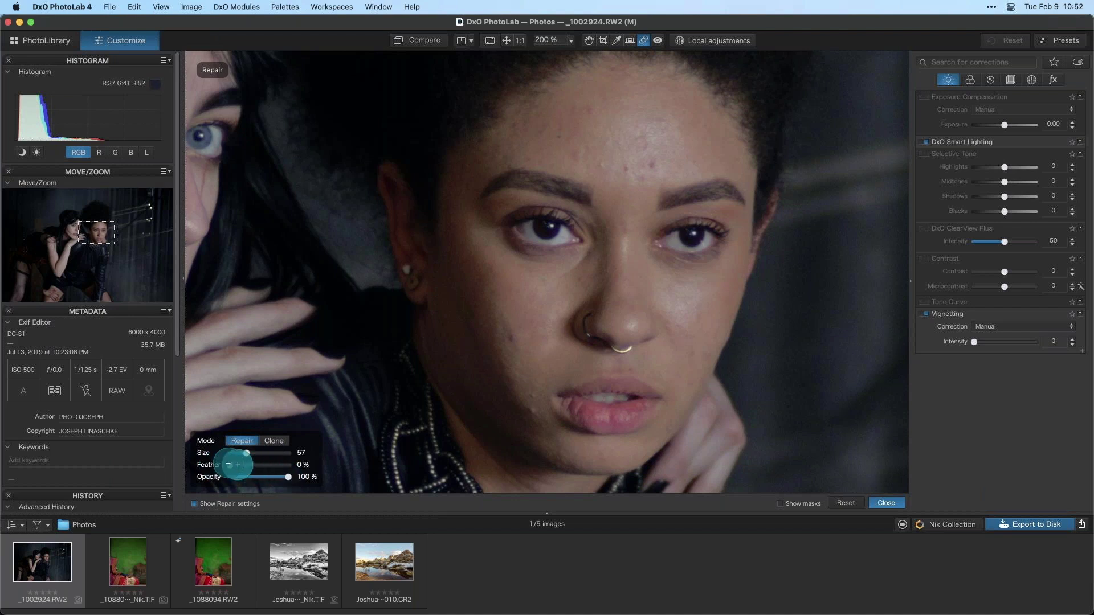
left_click_drag(229, 465, 243, 465)
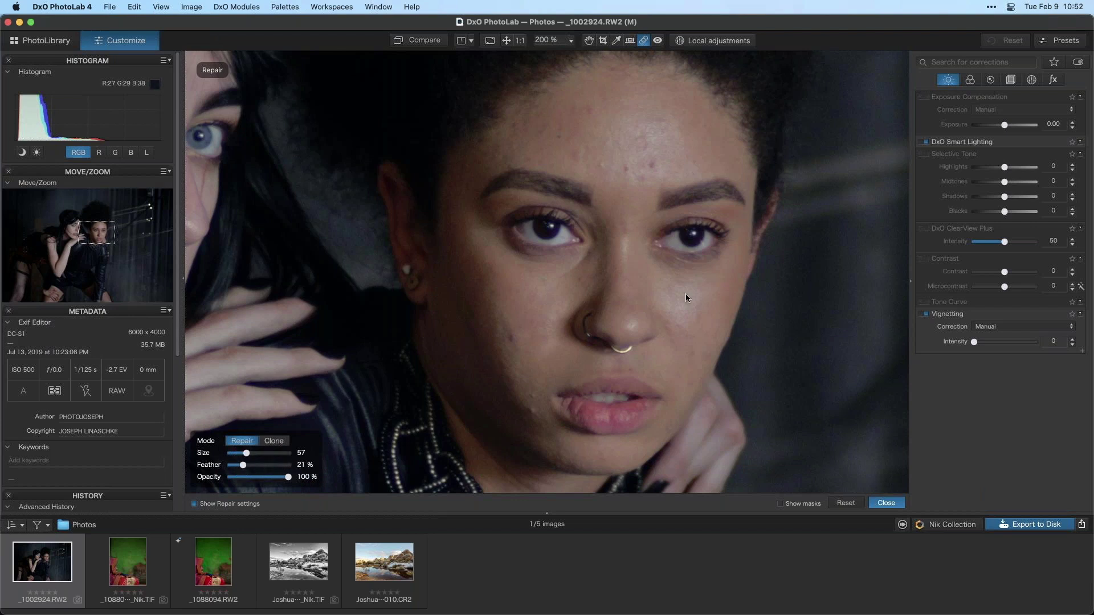
scroll(632, 164, "up", 4)
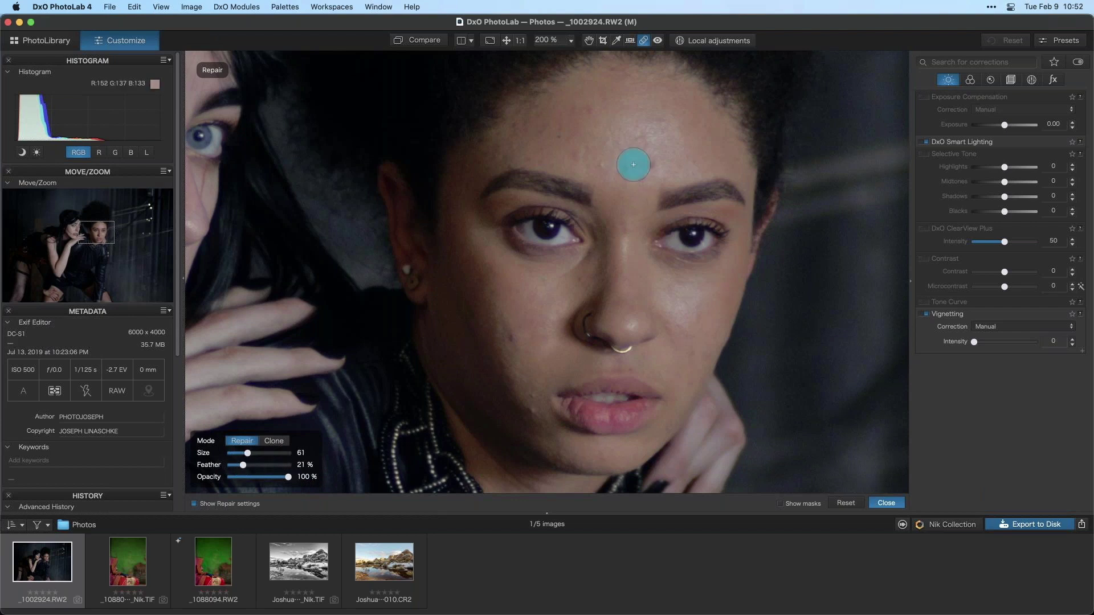
scroll(633, 164, "down", 10)
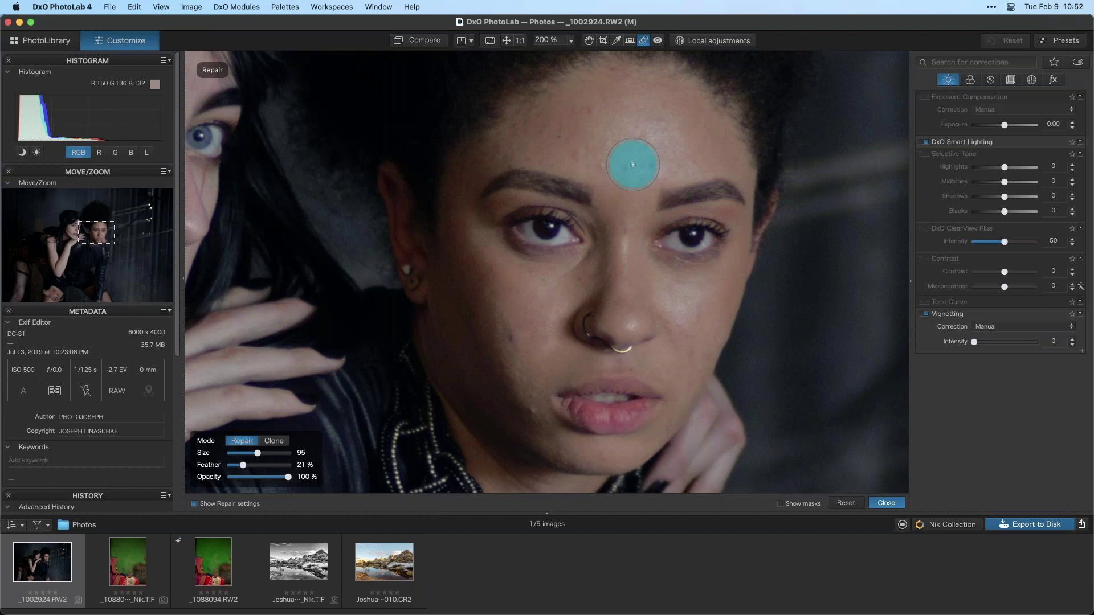
scroll(633, 164, "up", 20)
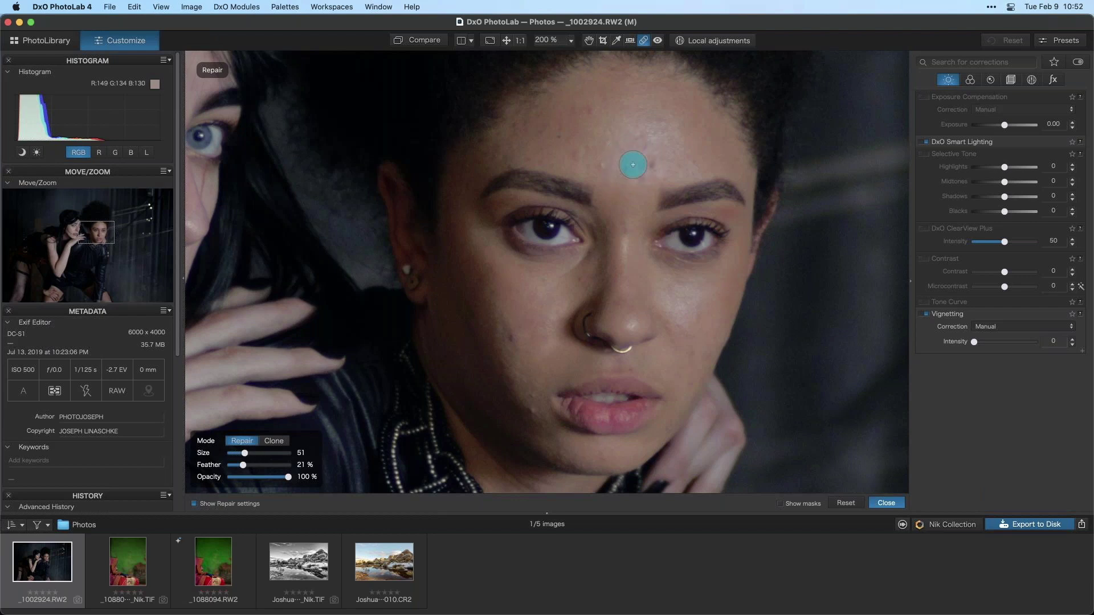
Step: Set the Repair brush to a feather of 42% and a size of 31 for the forehead blemishes
scroll(633, 164, "up", 6)
scroll(633, 164, "down", 5)
scroll(634, 164, "up", 4)
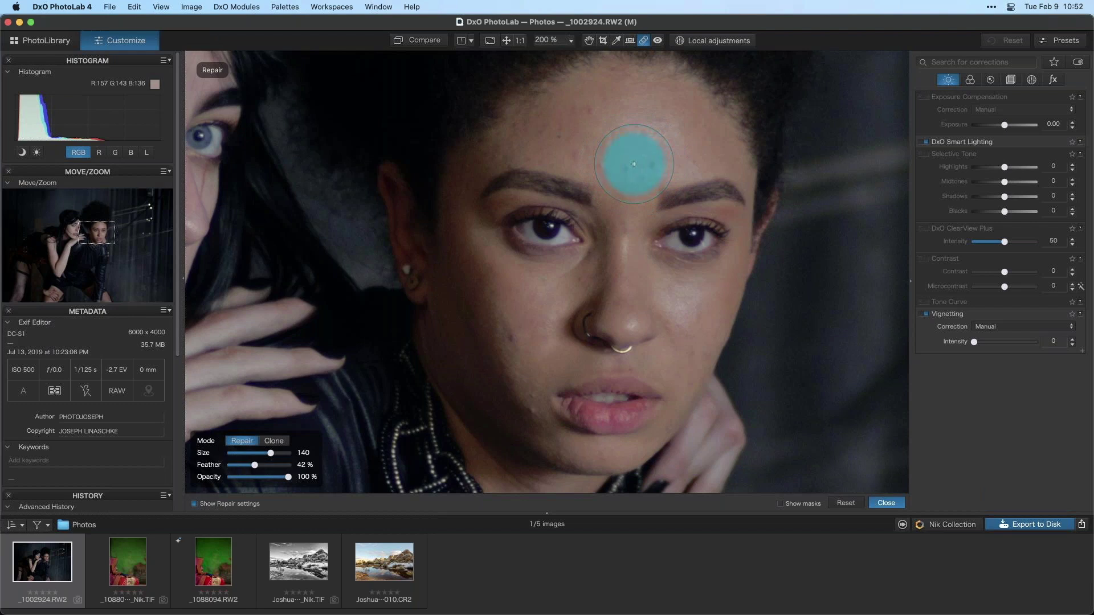
scroll(633, 164, "down", 18)
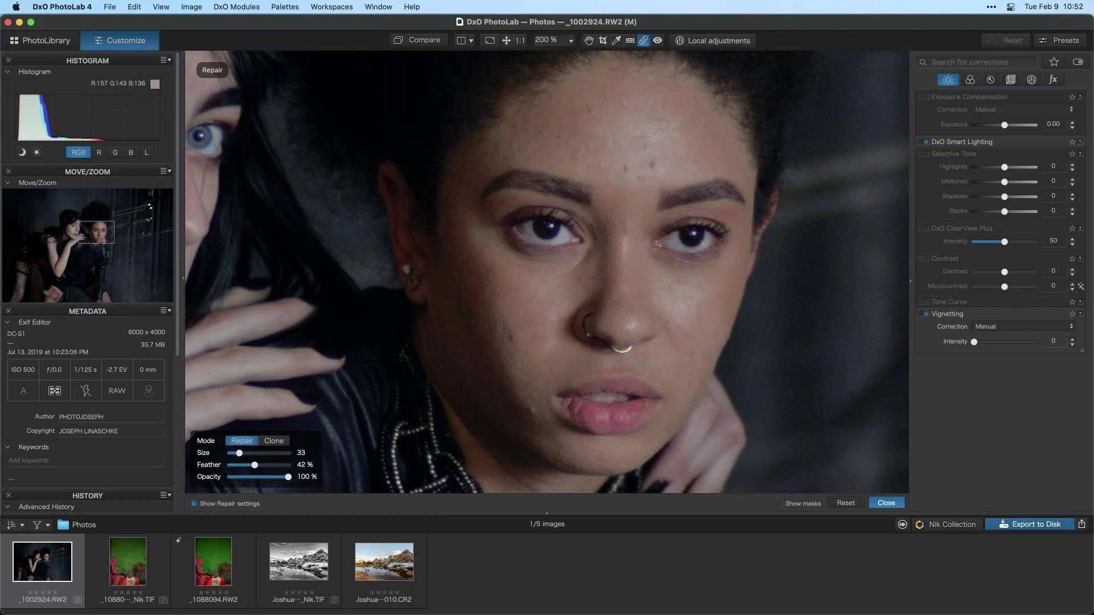
scroll(641, 165, "down", 2)
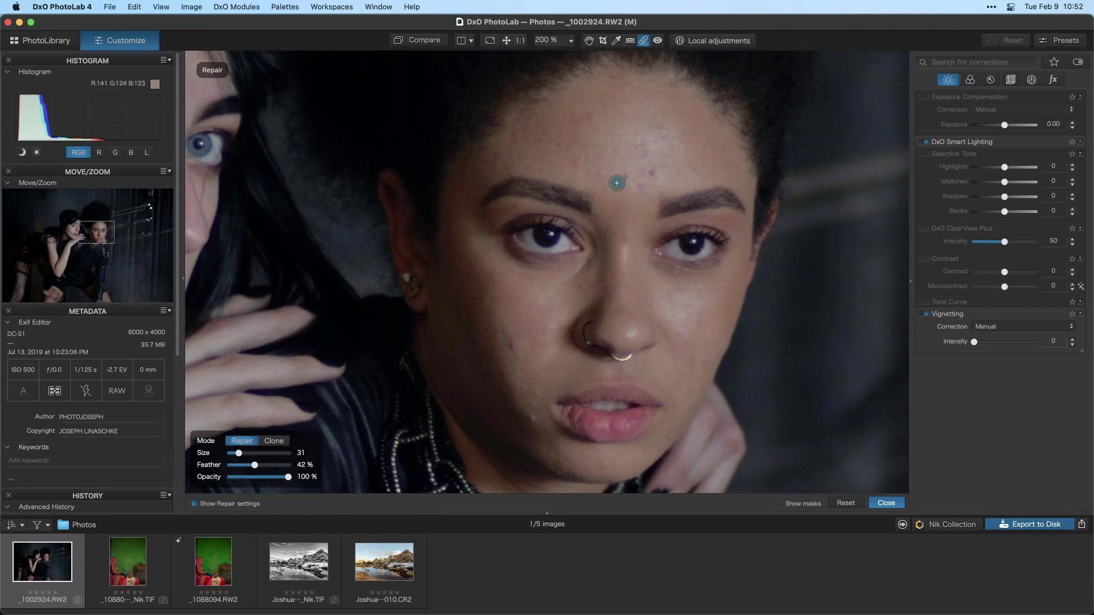
Step: Repair the blemishes across the forehead, between the eyebrows and beside the mouth corner, reducing the brush size to 26
left_click(626, 178)
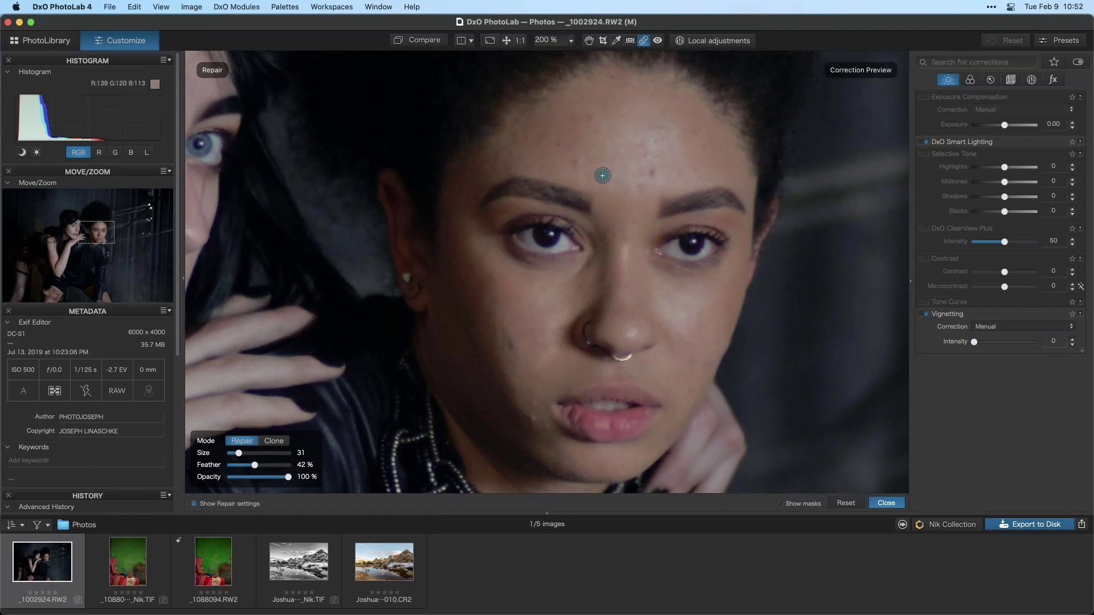
scroll(602, 175, "down", 3)
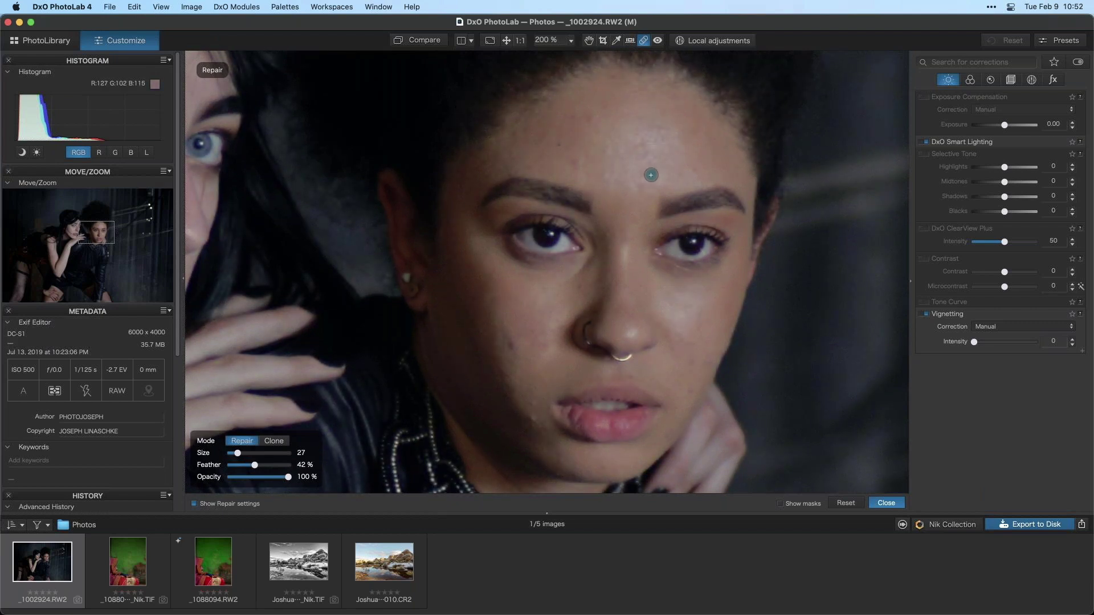
left_click(652, 174)
scroll(641, 188, "down", 2)
scroll(641, 151, "up", 2)
left_click(640, 151)
left_click(583, 150)
left_click(637, 132)
scroll(689, 166, "down", 2)
left_click(654, 201)
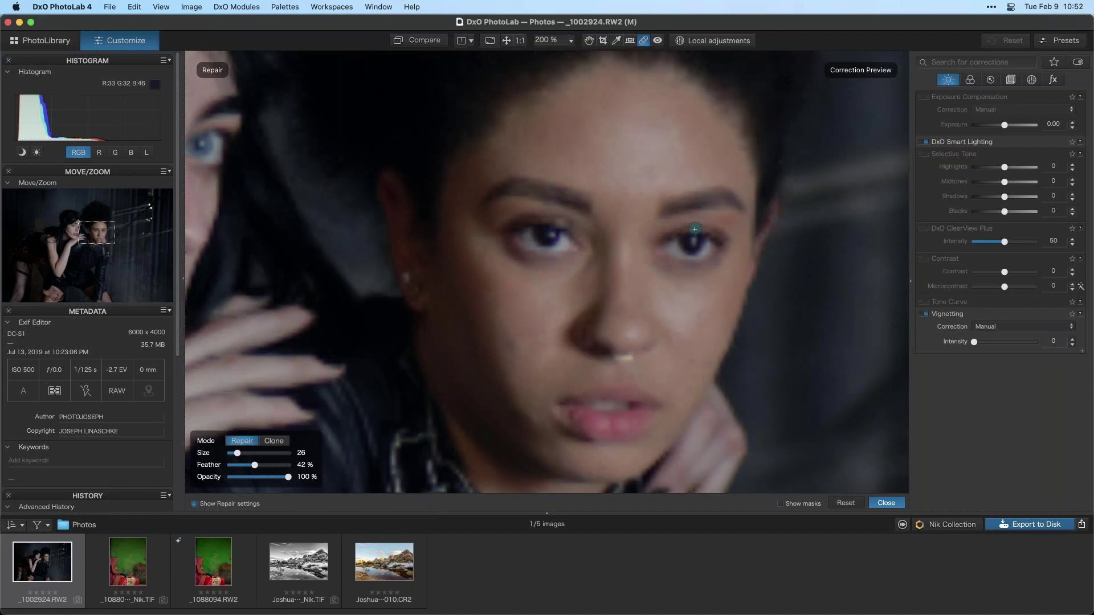
scroll(505, 283, "down", 5)
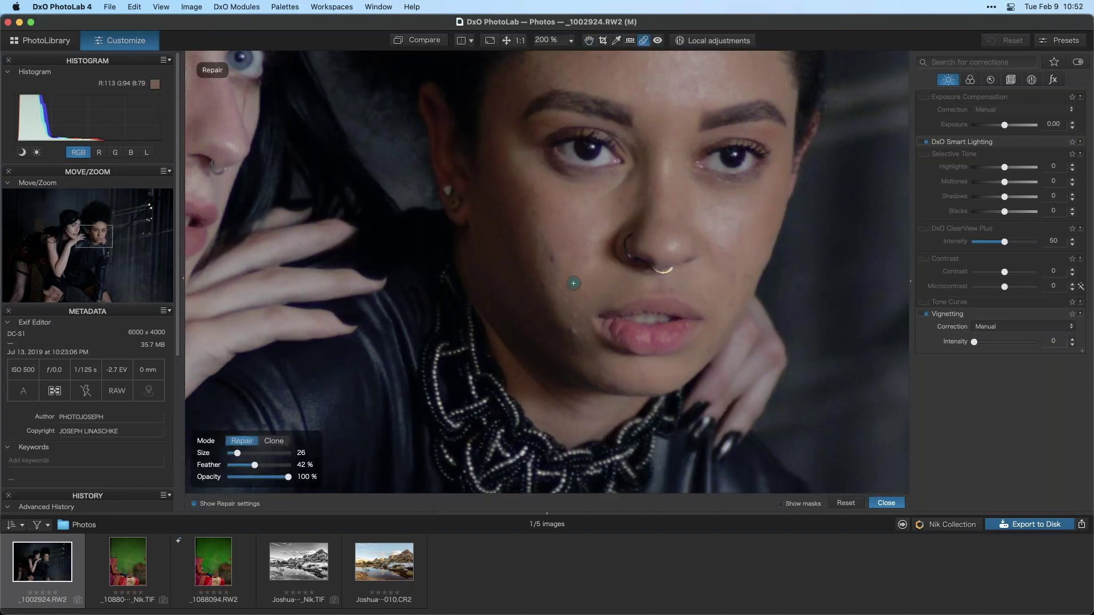
left_click(572, 345)
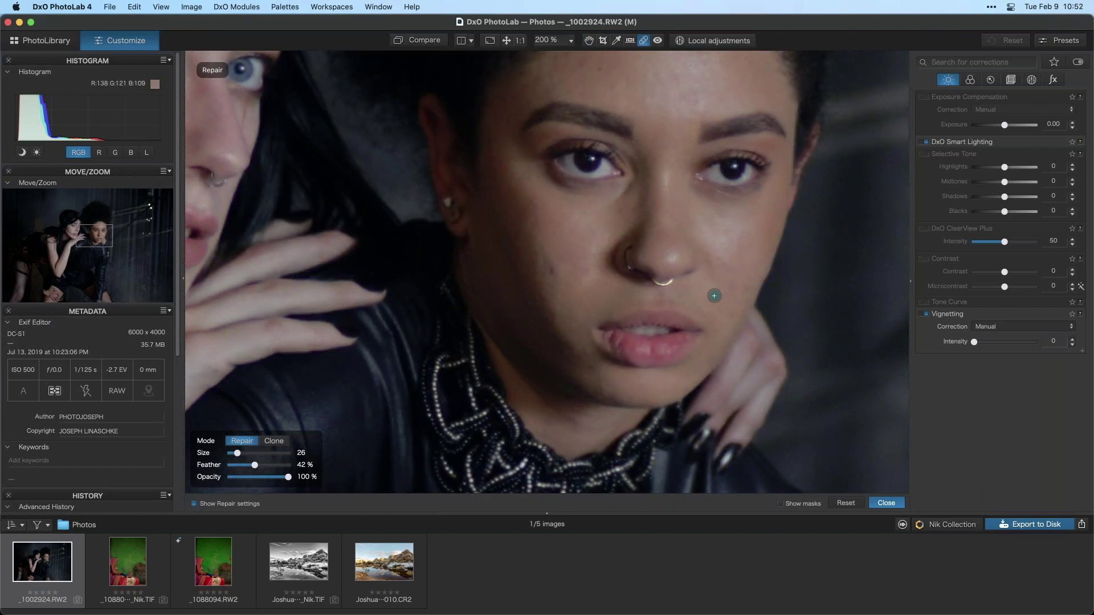
Step: Compare the retouched face of the woman in front with the original image
key("h")
left_click_drag(610, 282, 587, 376)
key("r")
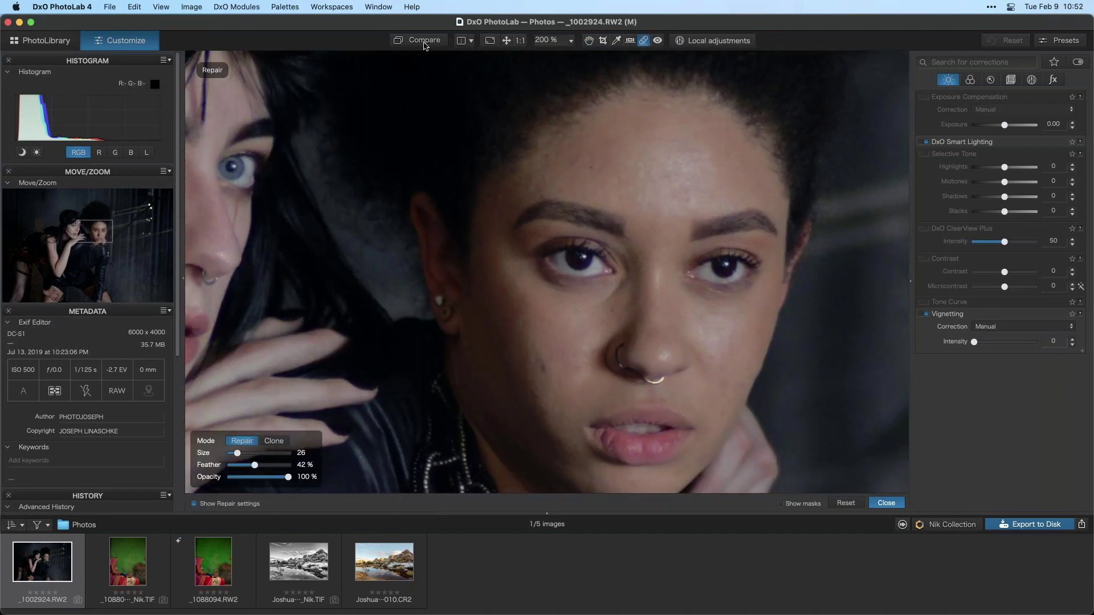
left_click(425, 41)
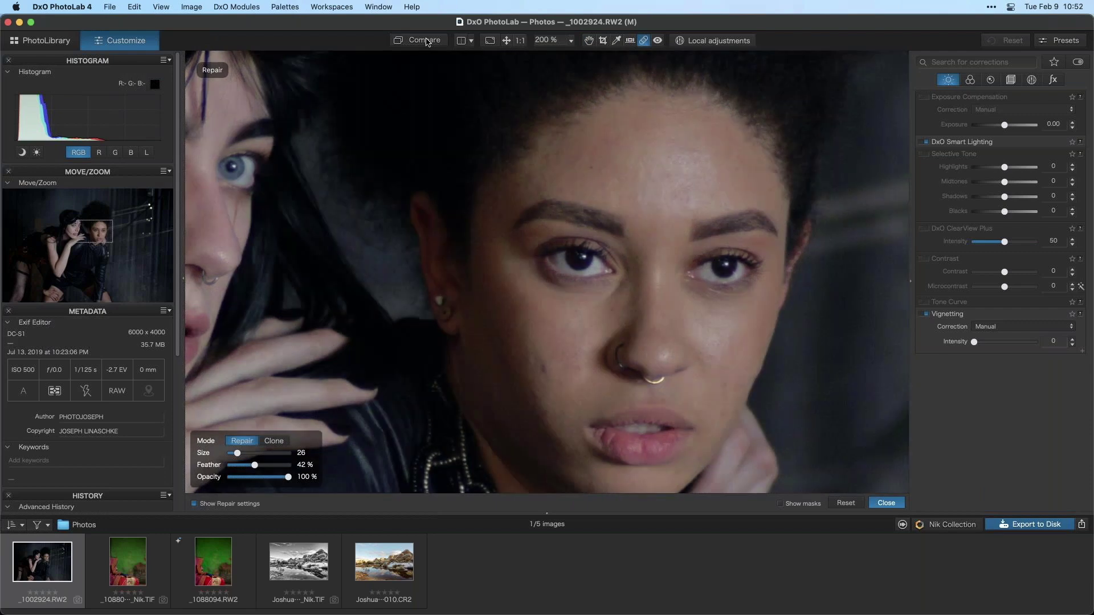
left_click(426, 41)
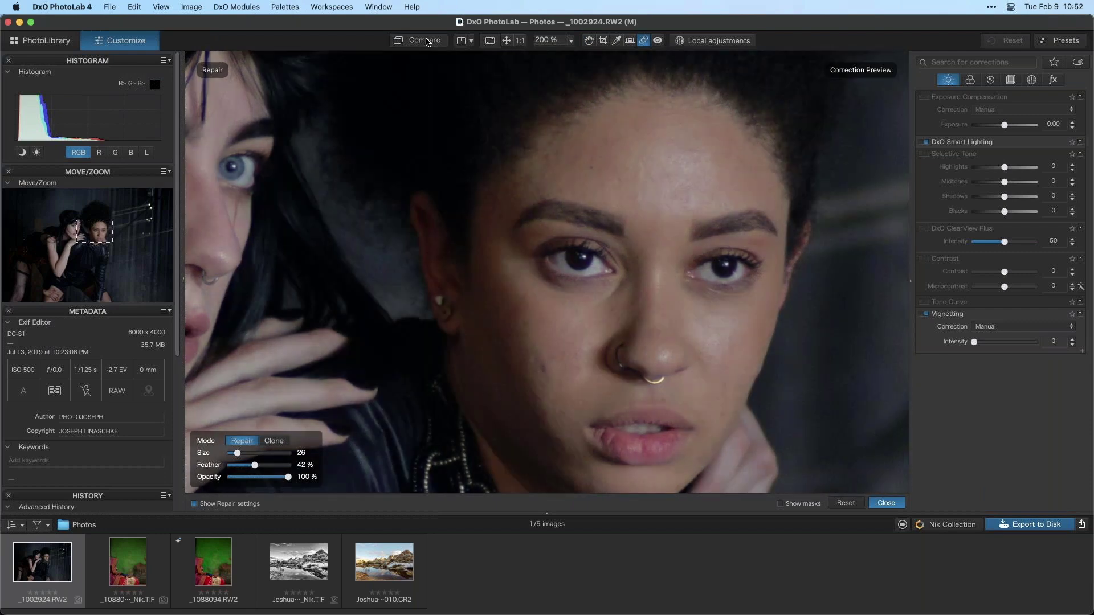
left_click(426, 41)
left_click(426, 41)
Step: Inspect the other woman's face, close the Repair tool and fit the whole photo in the view
key("h")
left_click_drag(542, 273, 569, 289)
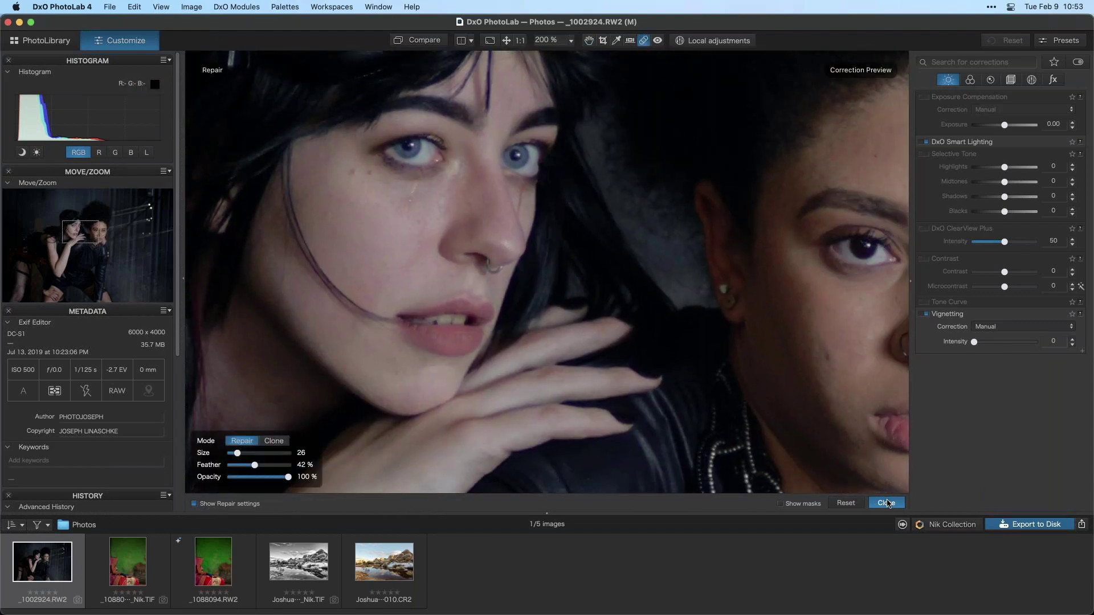
left_click(886, 503)
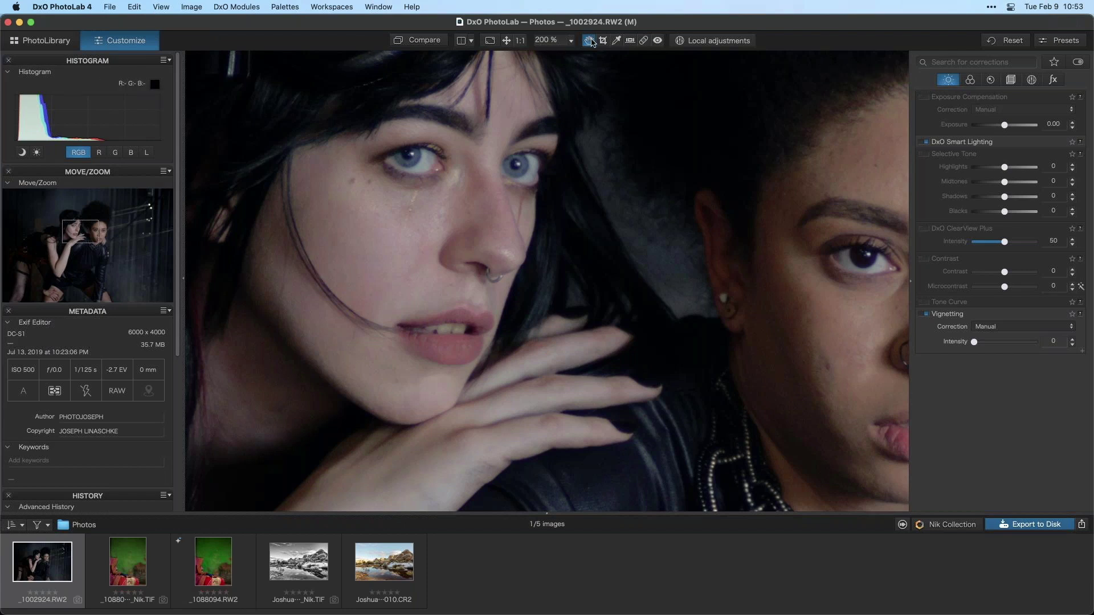
left_click(506, 41)
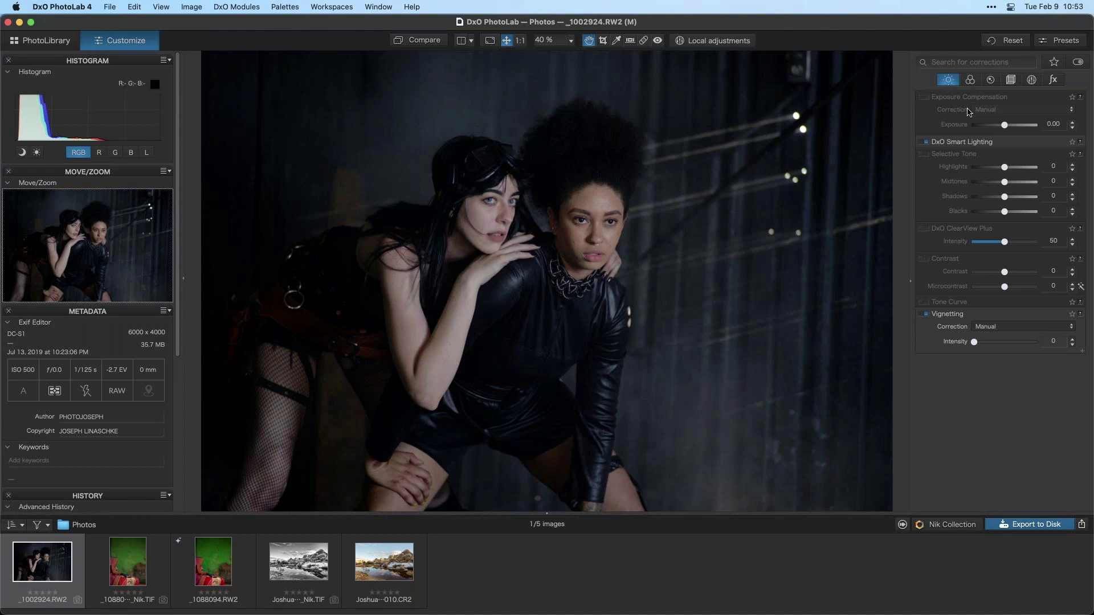
Step: Enable Exposure Compensation at -0.37 and Selective Tone with Highlights at 61
left_click(925, 97)
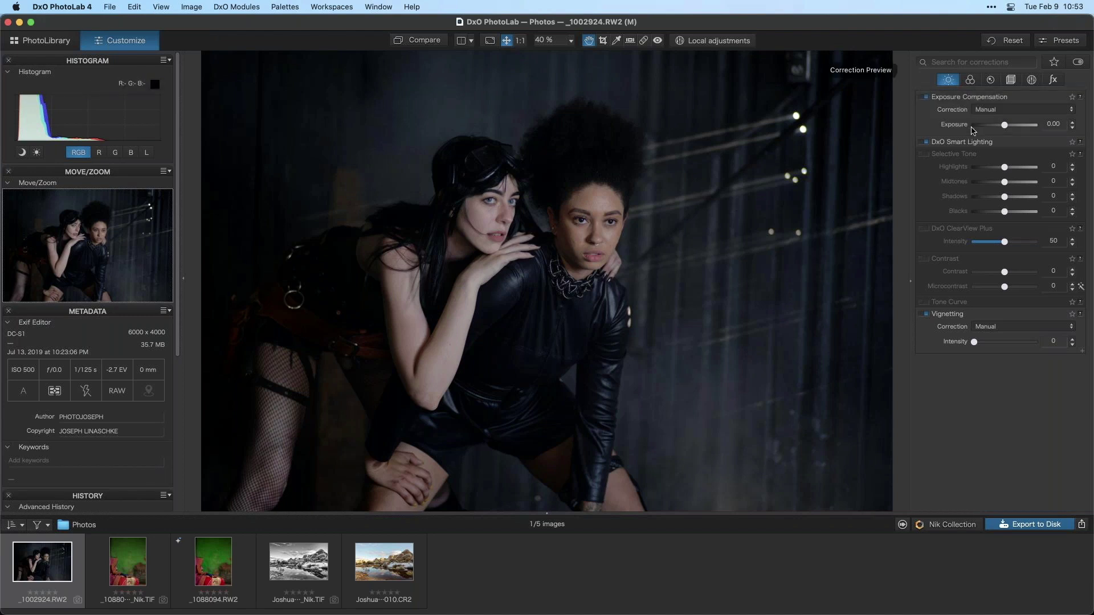
left_click_drag(1006, 126, 1004, 130)
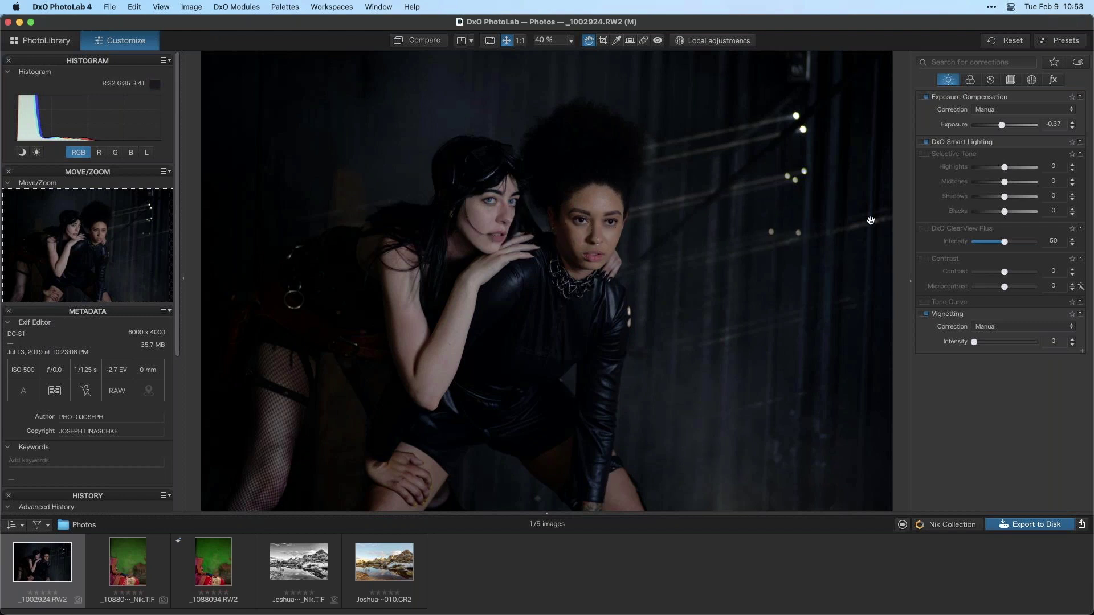
left_click(925, 155)
left_click_drag(1008, 169, 1024, 169)
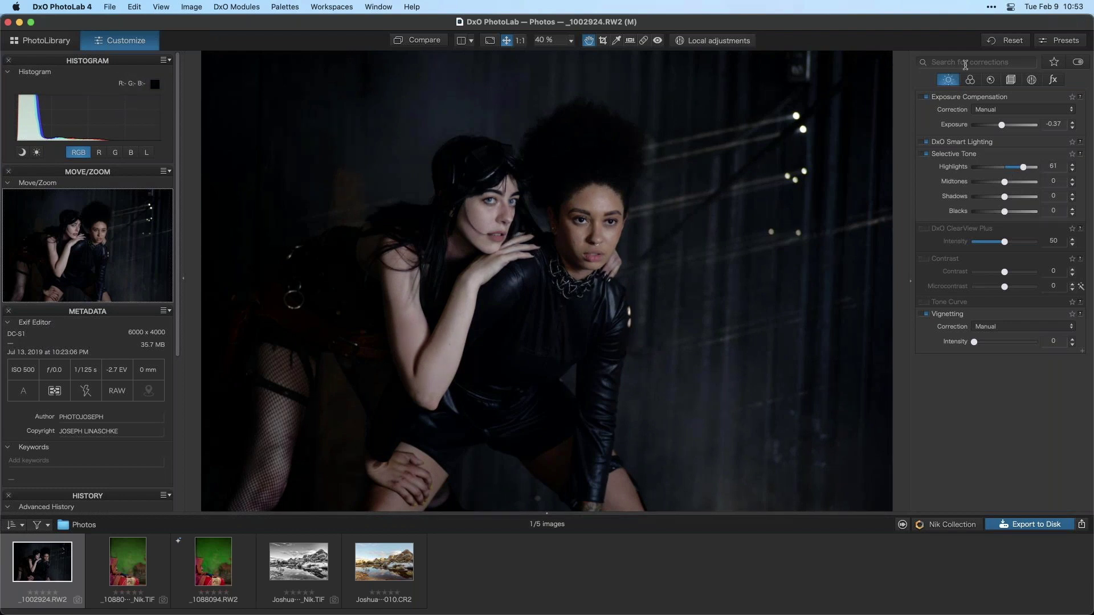
Step: Compare the exposure and highlight corrections with the original photo
left_click(421, 43)
left_click(421, 44)
left_click(421, 43)
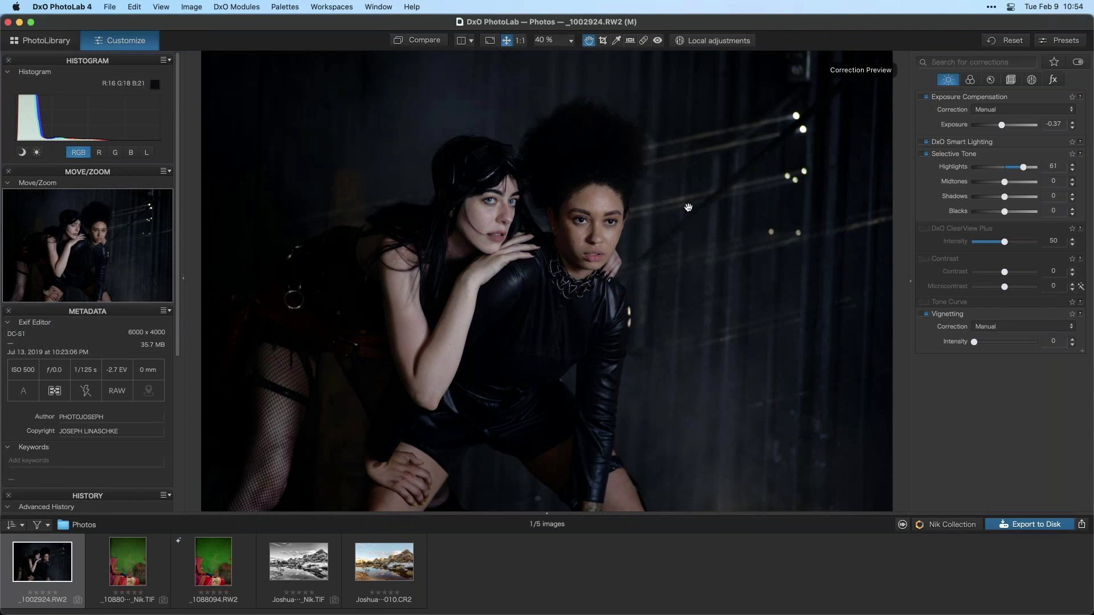
Step: Add a local Graduated Filter over the wall beside the women, fading out toward the woman in front
left_click(709, 40)
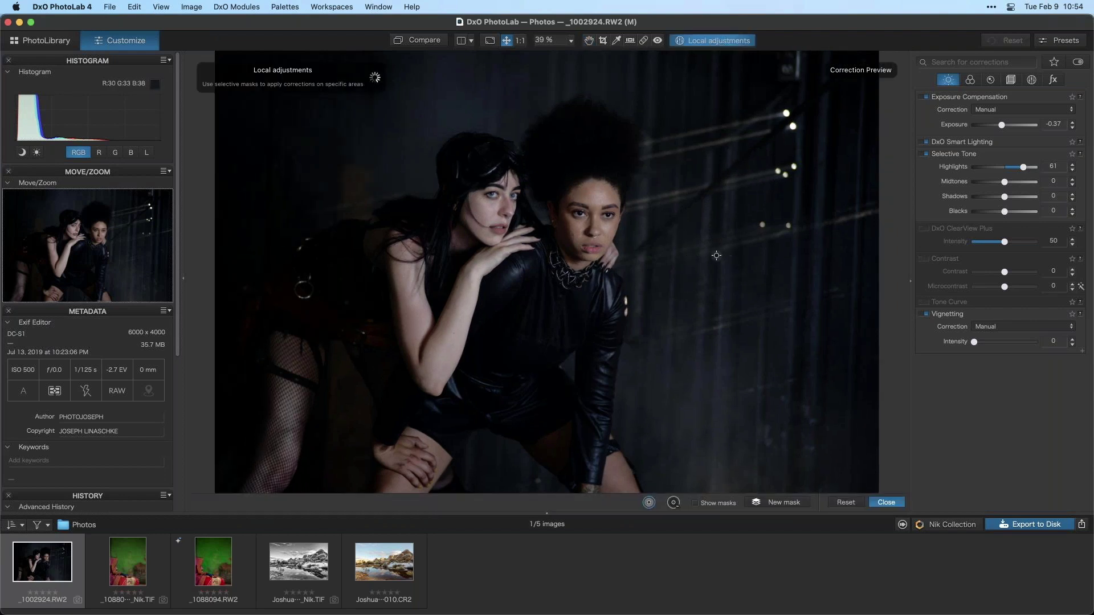
right_click(751, 227)
left_click(695, 235)
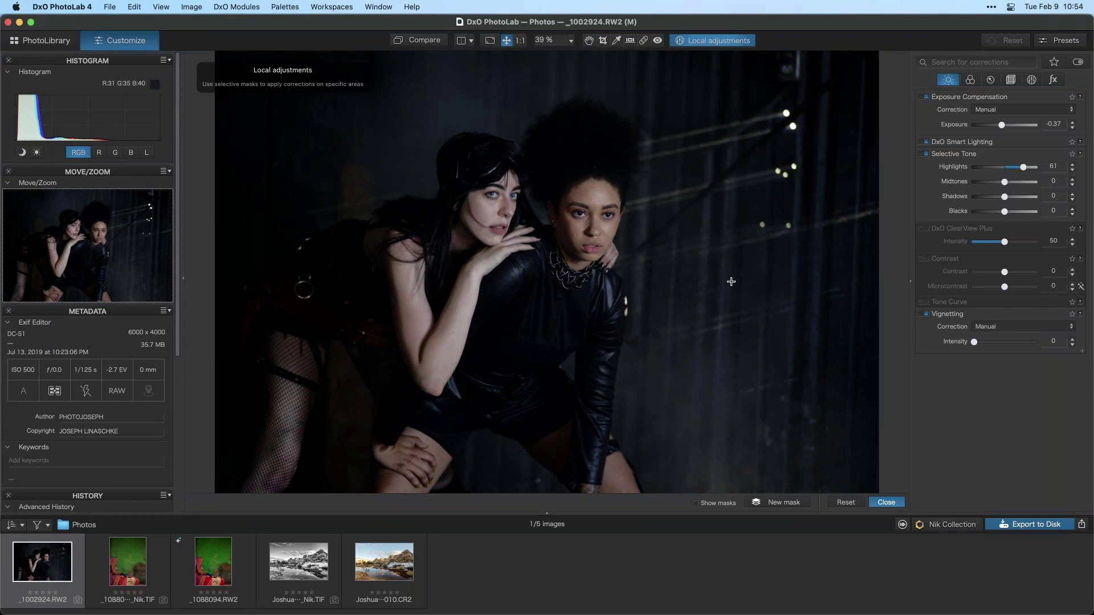
left_click_drag(750, 269, 624, 276)
mouse_move(722, 216)
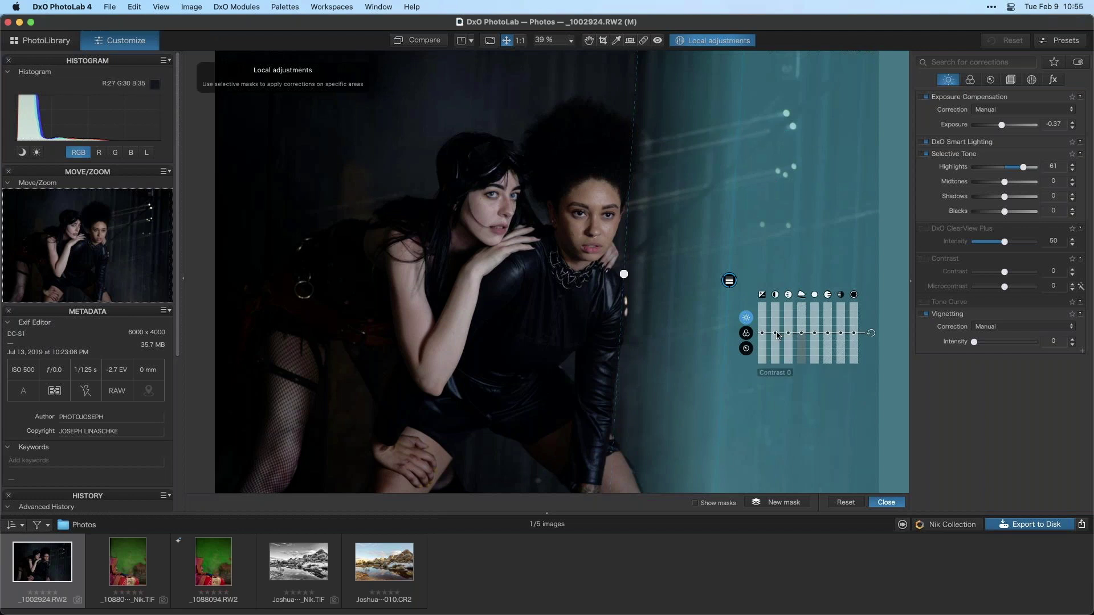
Step: Set the filter's Exposure to 0.14, Highlights to 40 and Blacks to 7, raise Contrast, Microcontrast and Midtones slightly, and close Local Adjustments
left_click_drag(762, 333, 778, 316)
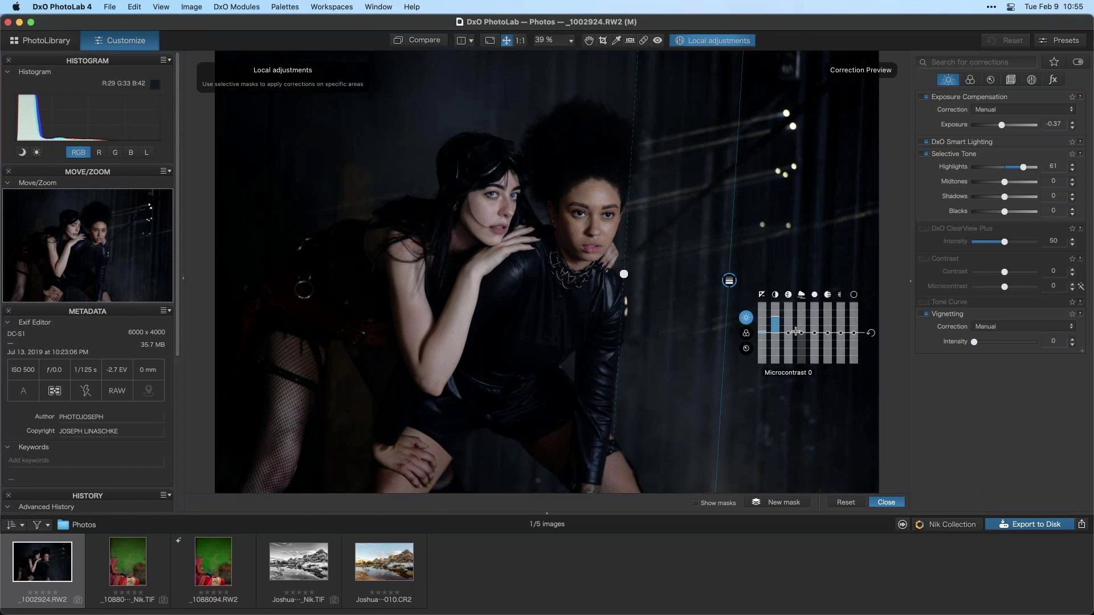
left_click_drag(814, 333, 816, 324)
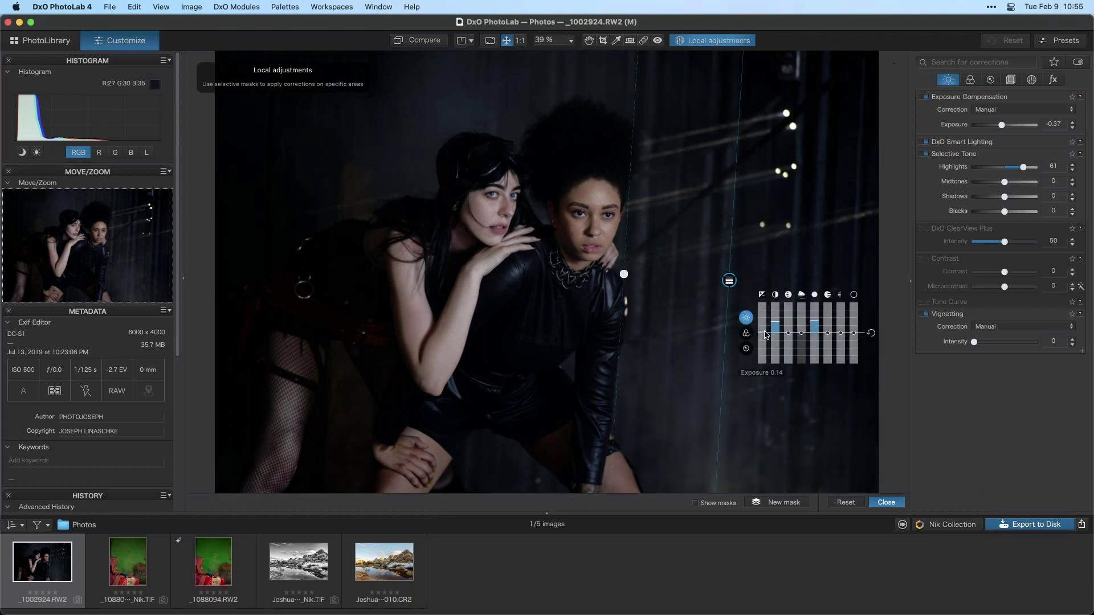
mouse_move(791, 334)
left_click_drag(791, 334, 789, 326)
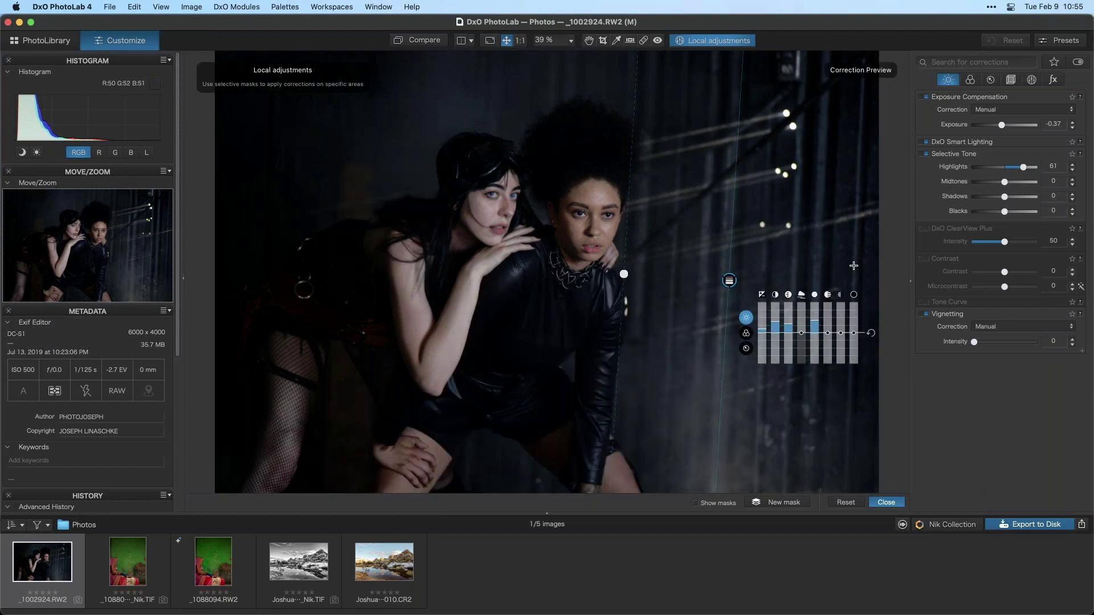
mouse_move(808, 311)
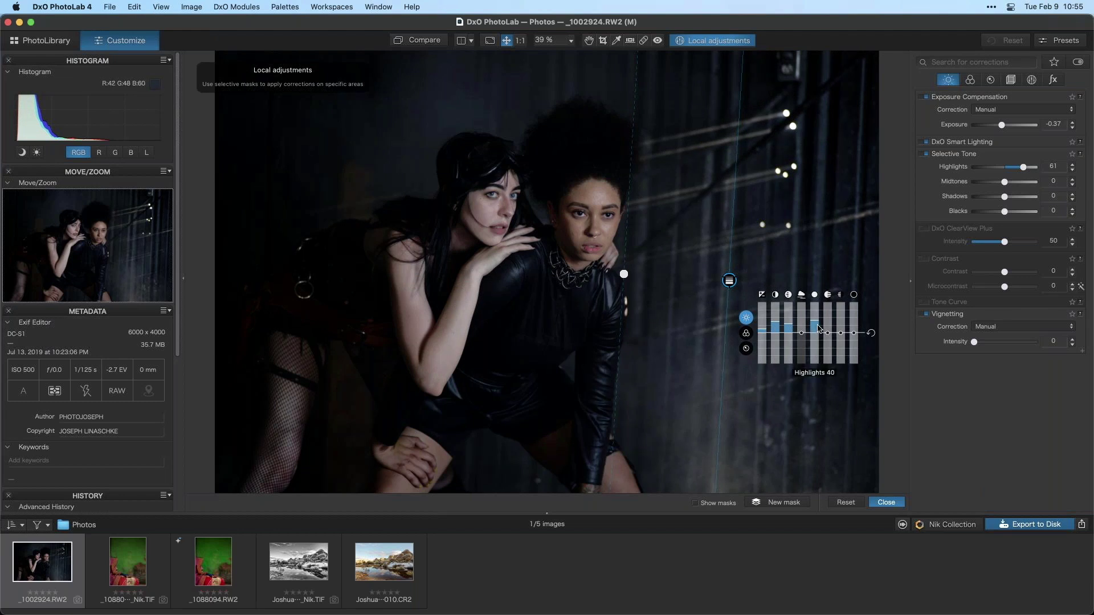
left_click_drag(829, 333, 829, 328)
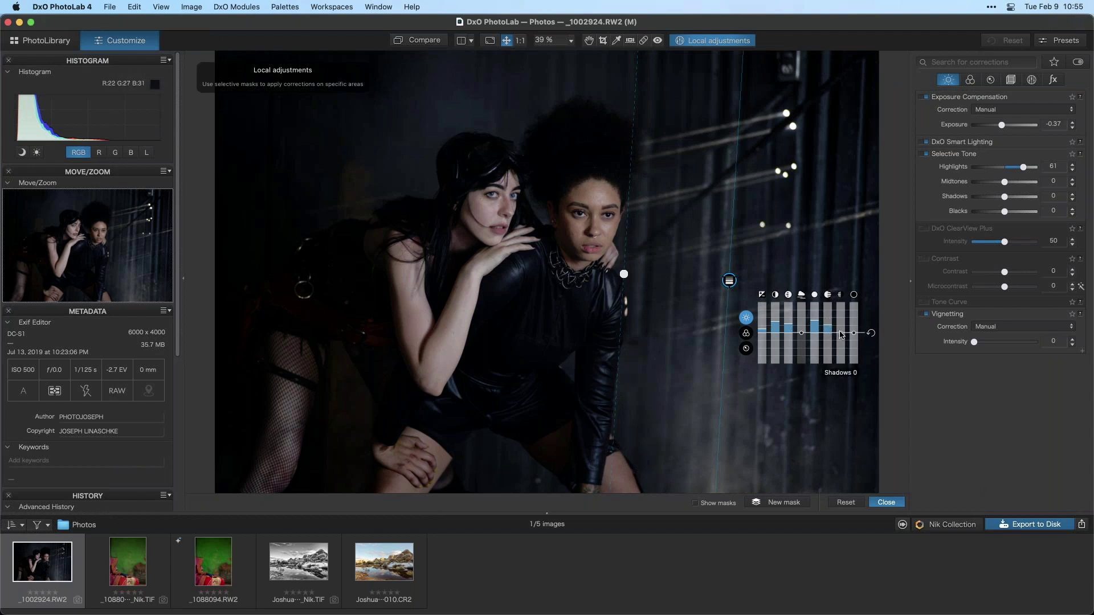
left_click_drag(840, 334, 857, 335)
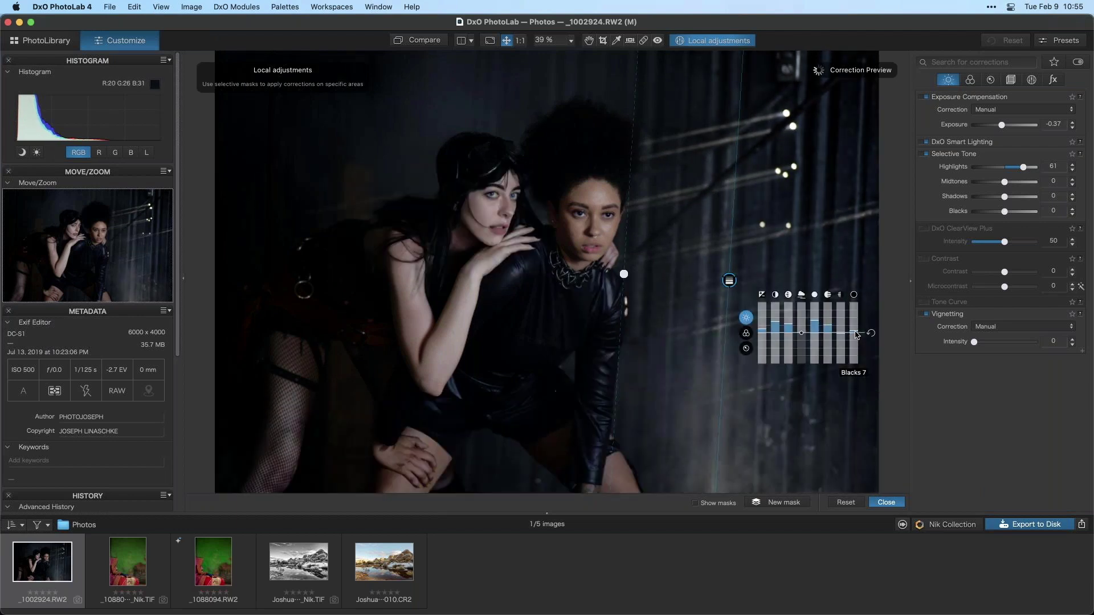
left_click(890, 504)
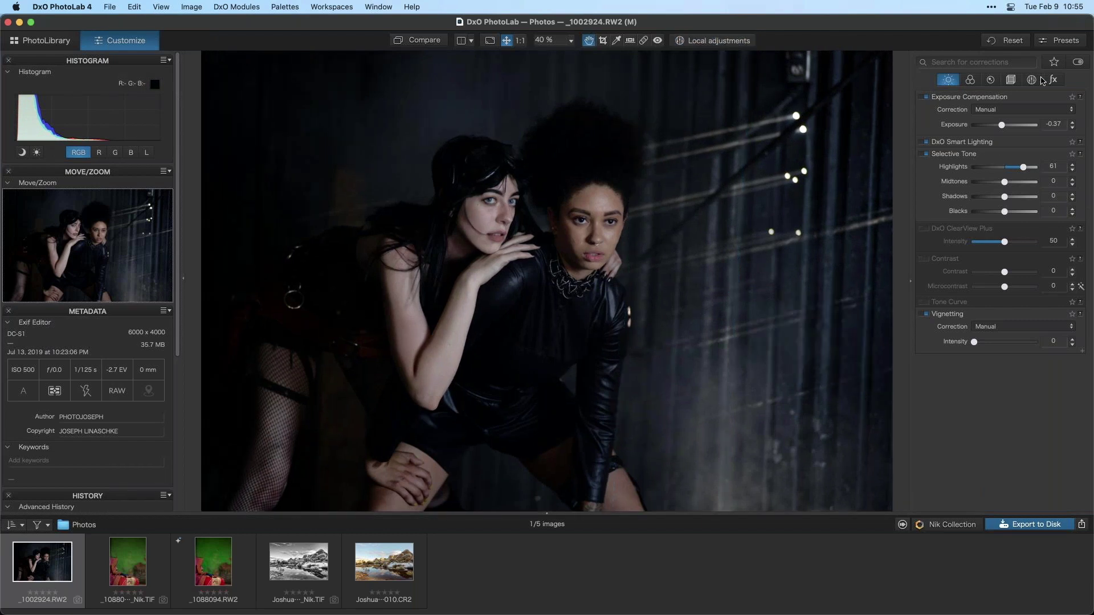
Step: Toggle the Local Adjustments correction off and on to compare the graduated filter's effect, leaving it enabled
left_click(1031, 80)
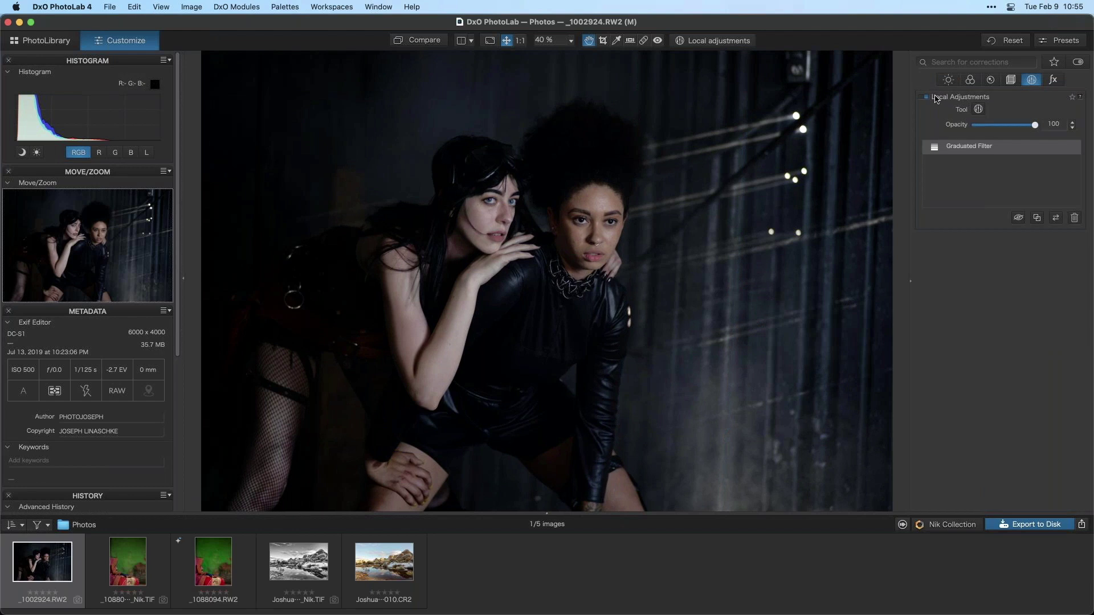
left_click(937, 98)
left_click(927, 97)
left_click(926, 98)
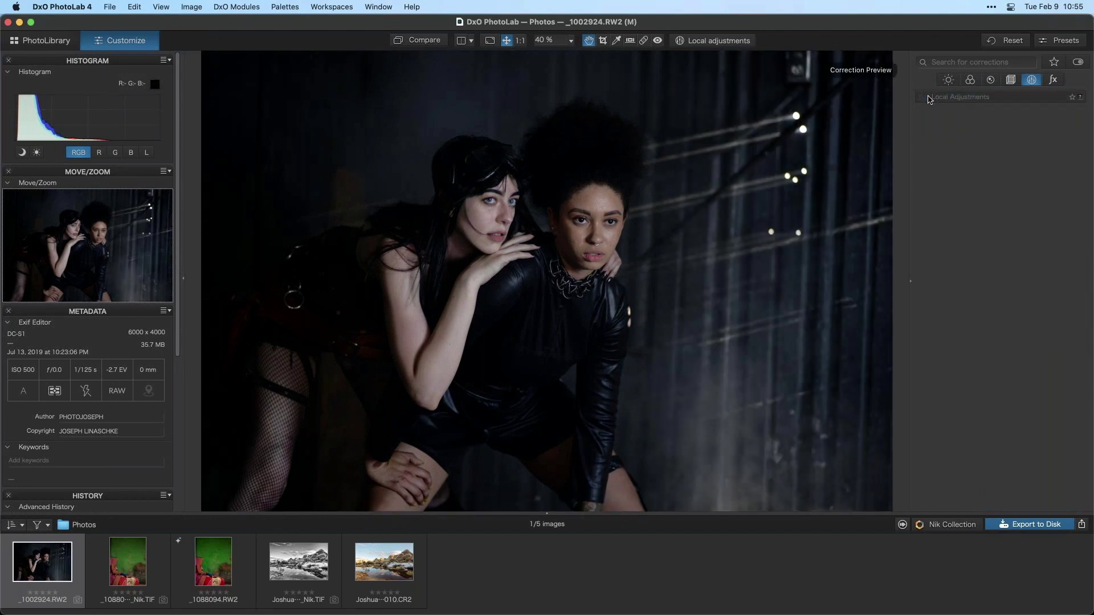
left_click(926, 97)
left_click(926, 98)
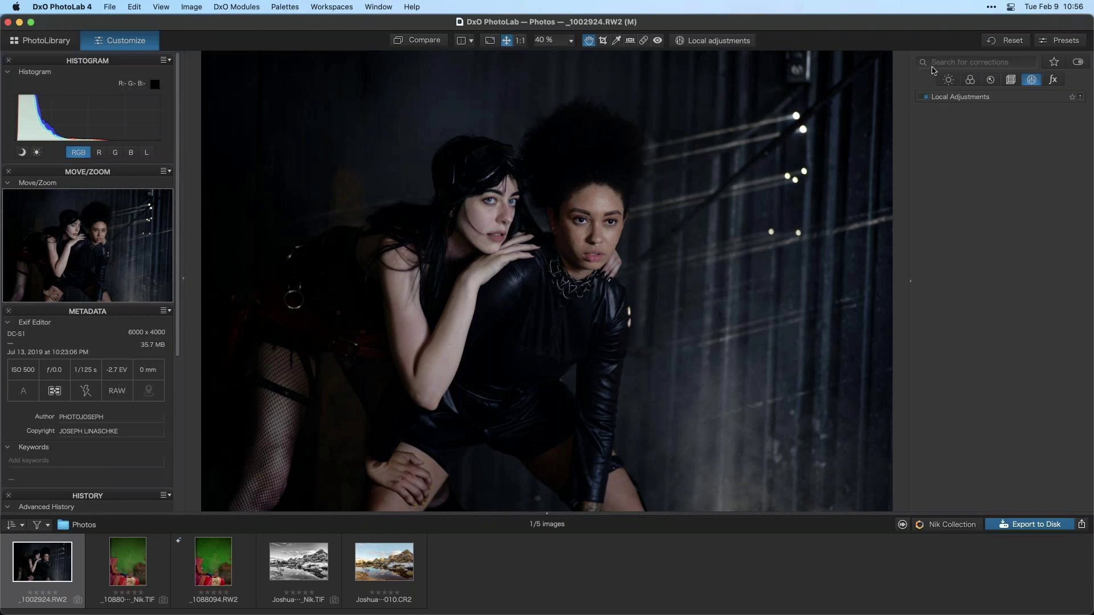
Step: Enable the Tone Curve correction for the photo
left_click(947, 80)
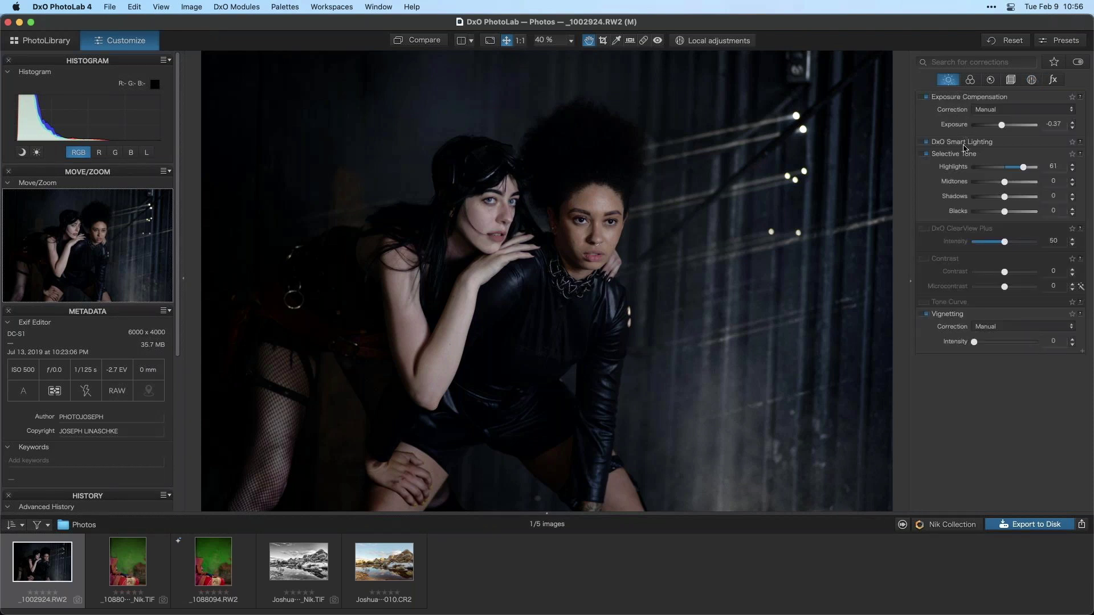
left_click(925, 302)
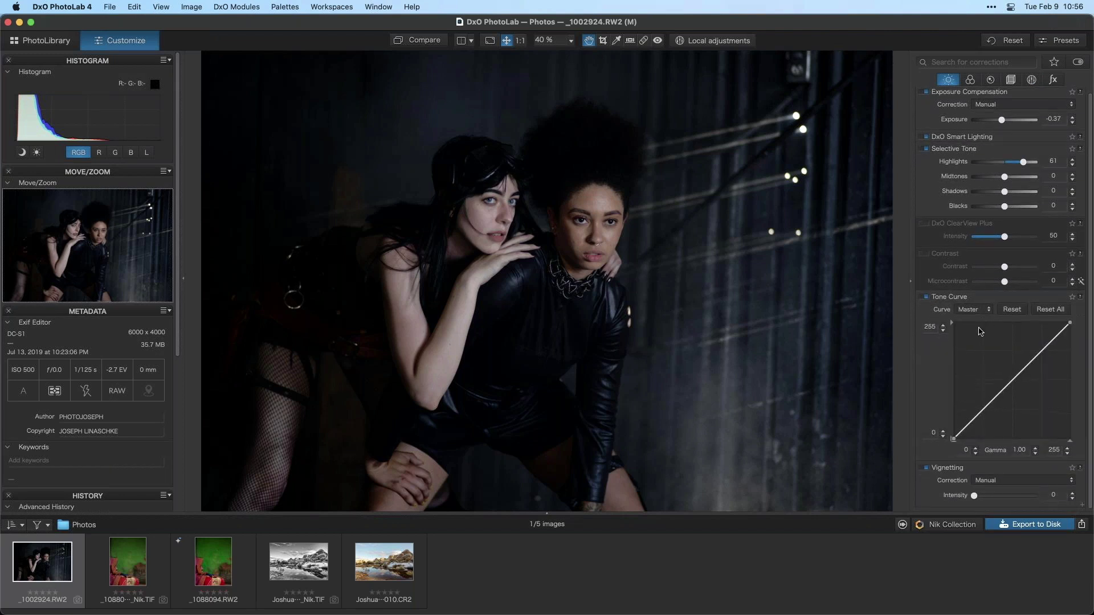
Step: Try a contrast boost on the Master tone curve with two points and remove them again
left_click_drag(1026, 363, 1026, 345)
mouse_move(992, 388)
left_mouse_down()
mouse_move(991, 413)
mouse_move(990, 401)
left_mouse_up()
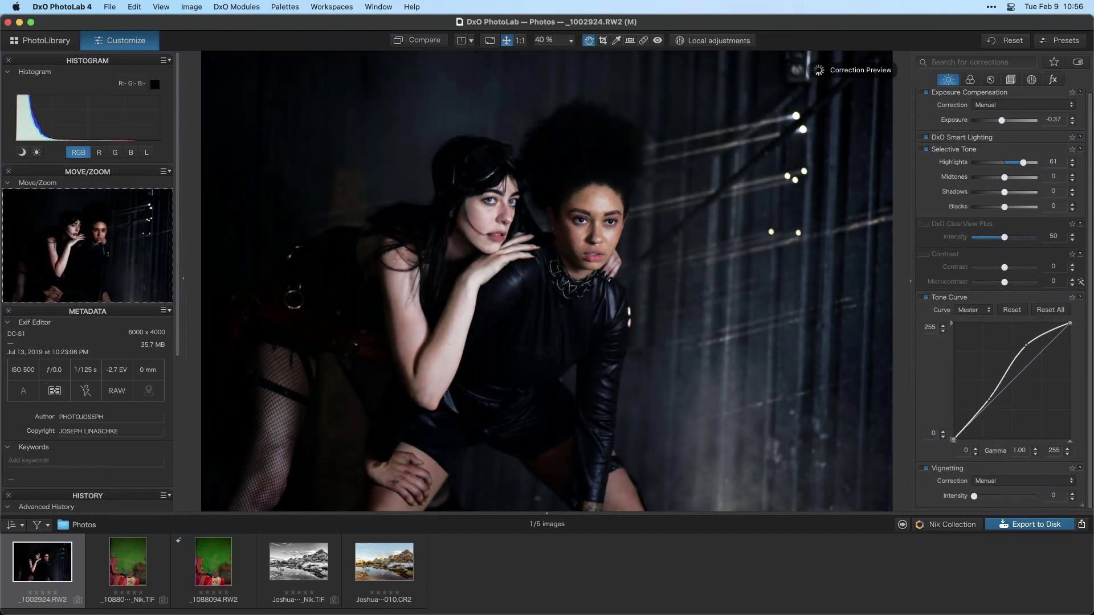
double_click(991, 400)
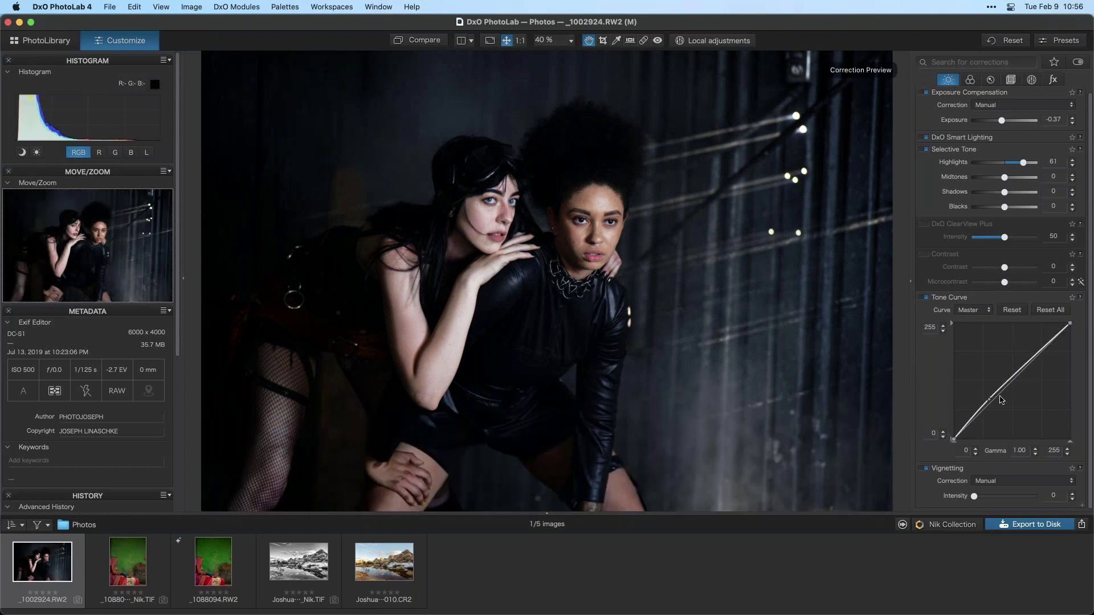
Step: Shape the Blue tone curve to lift blue in the shadows and reduce it slightly in the highlights
left_click(977, 313)
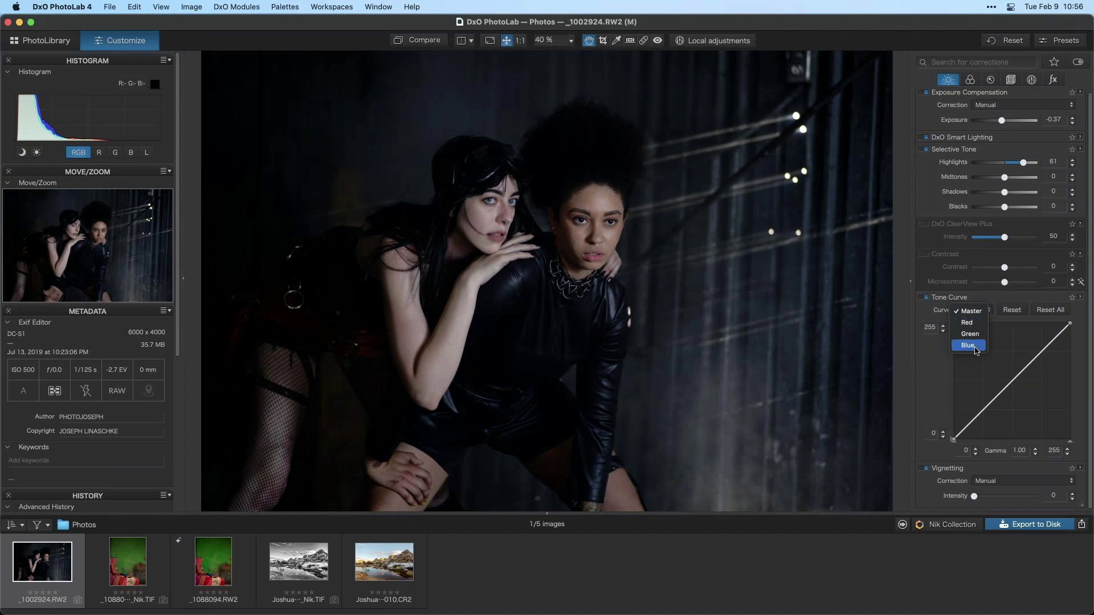
key("Return")
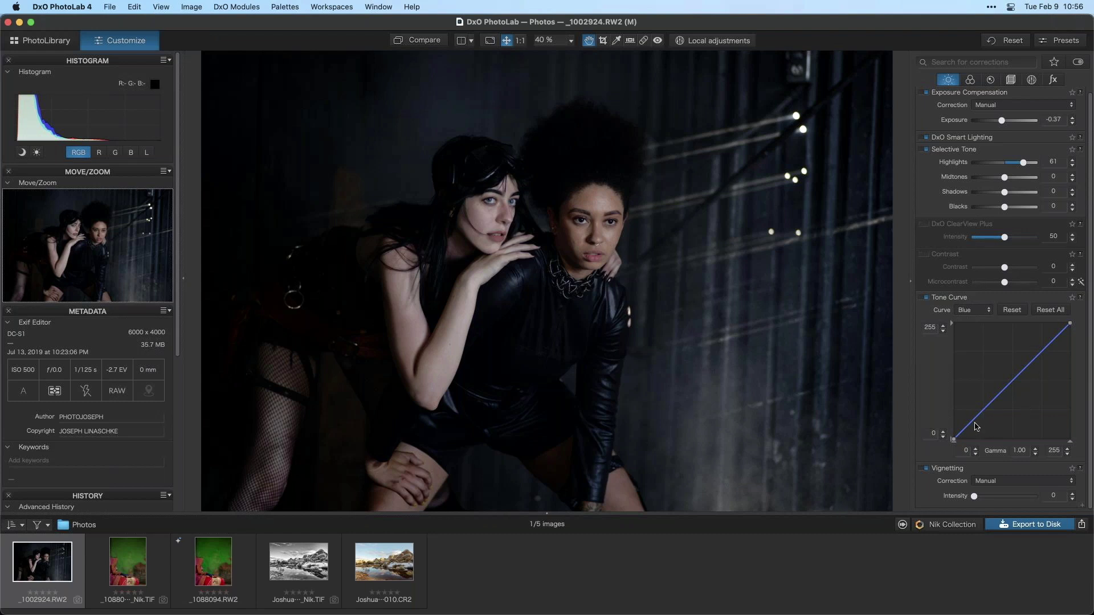
left_click_drag(974, 420, 997, 398)
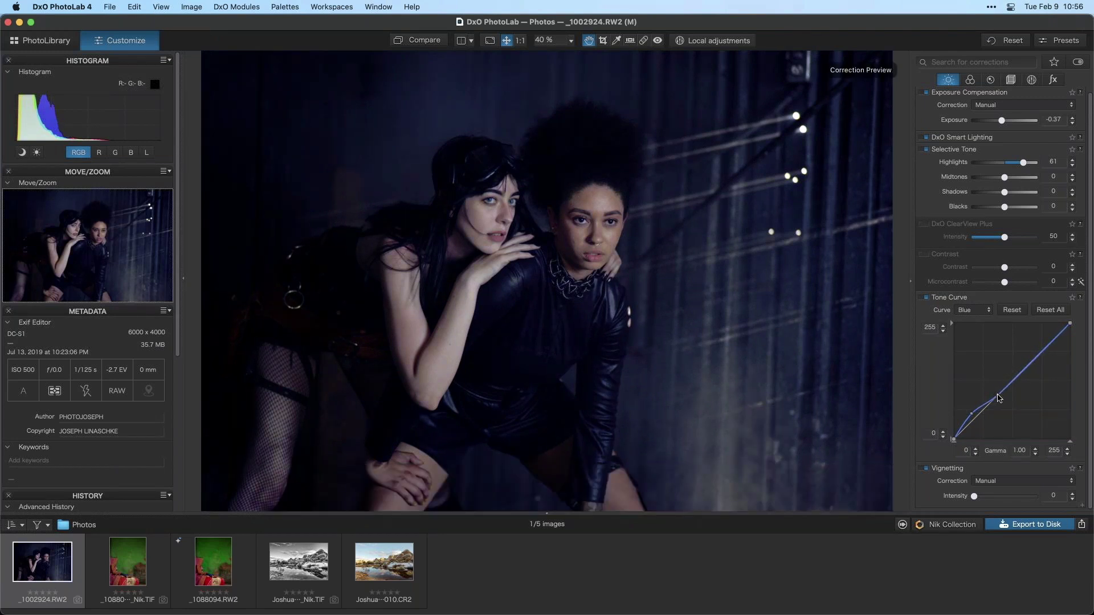
left_click_drag(997, 397, 1041, 355)
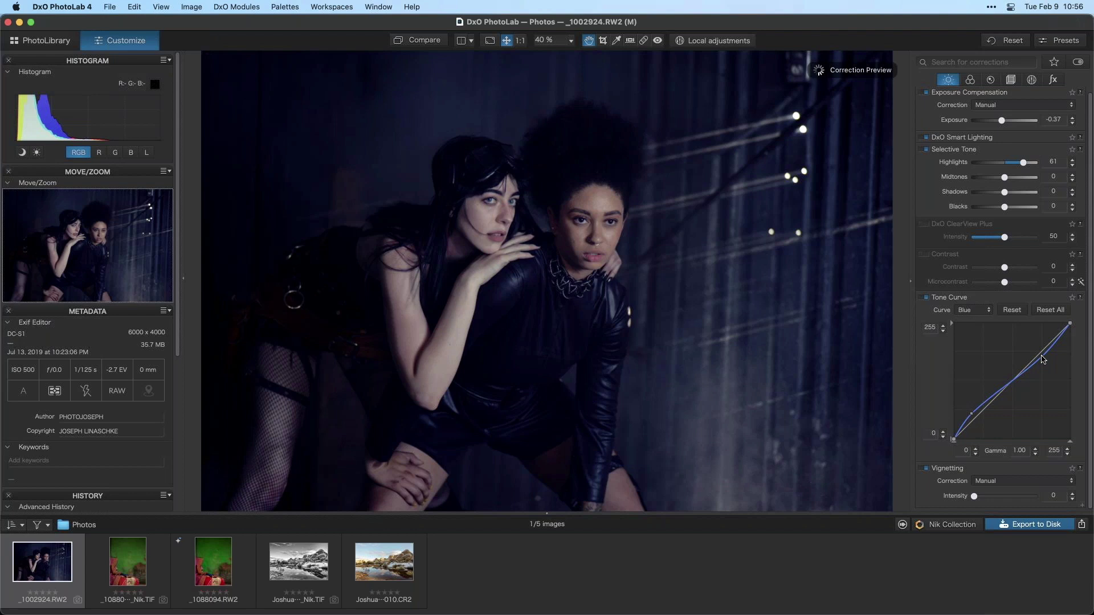
left_click(973, 414)
left_click_drag(1044, 358, 1045, 360)
left_click_drag(1046, 371, 1045, 366)
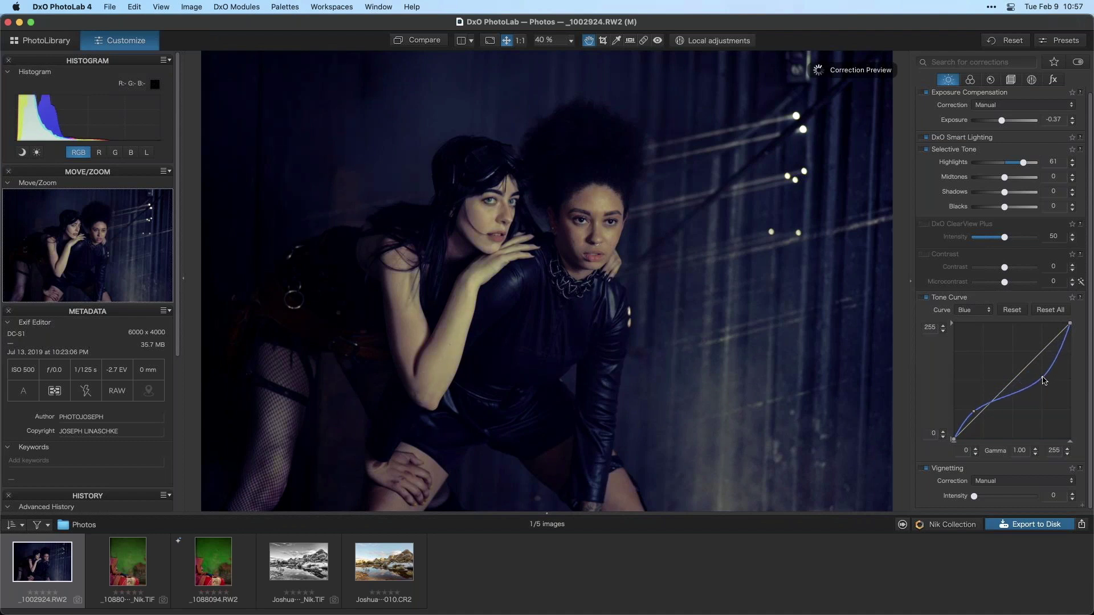
mouse_move(1042, 363)
left_mouse_down()
mouse_move(1040, 386)
mouse_move(1038, 342)
mouse_move(1040, 363)
left_mouse_up()
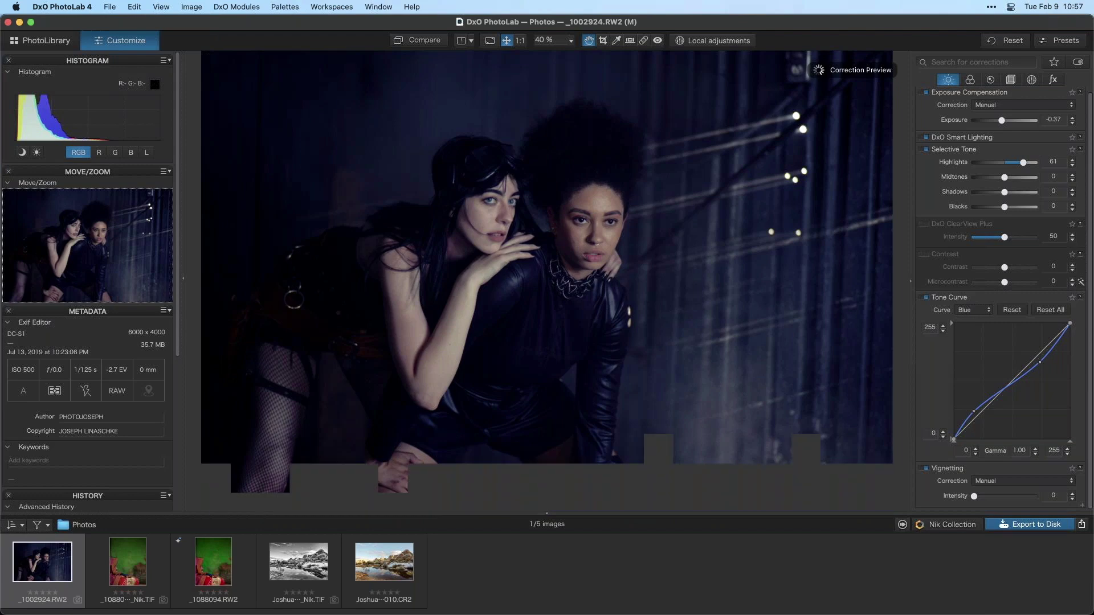
Step: Toggle the Tone Curve correction off and on to compare its color effect, leaving it enabled
left_click(925, 299)
left_click(925, 299)
left_click(925, 299)
left_click(925, 298)
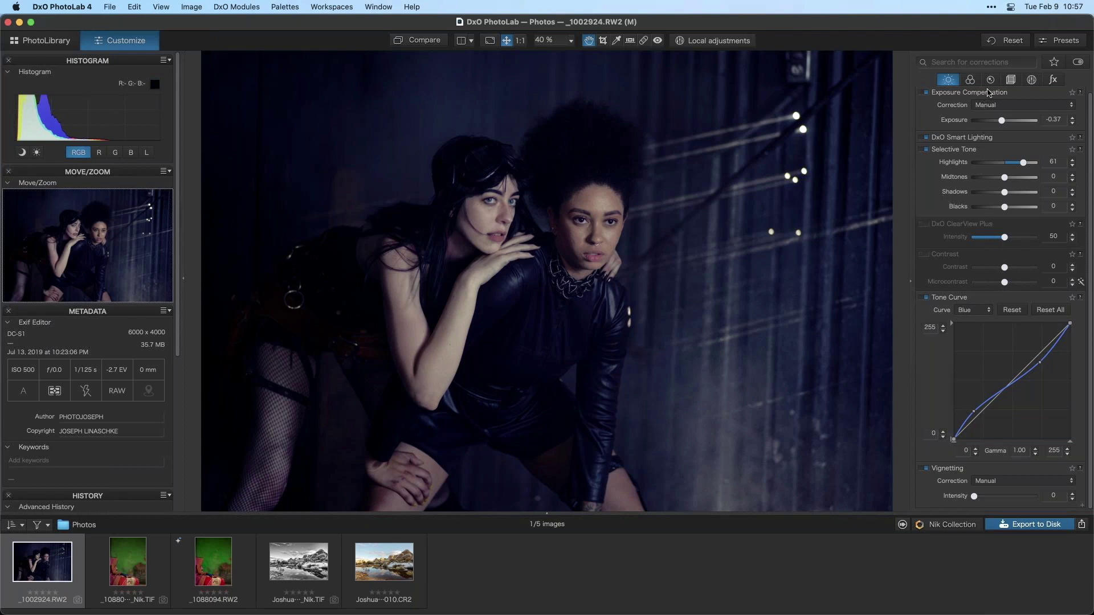
Step: Set the White Balance Temperature to 5822 and lift the Blue tone curve's shadow point slightly further
left_click(970, 79)
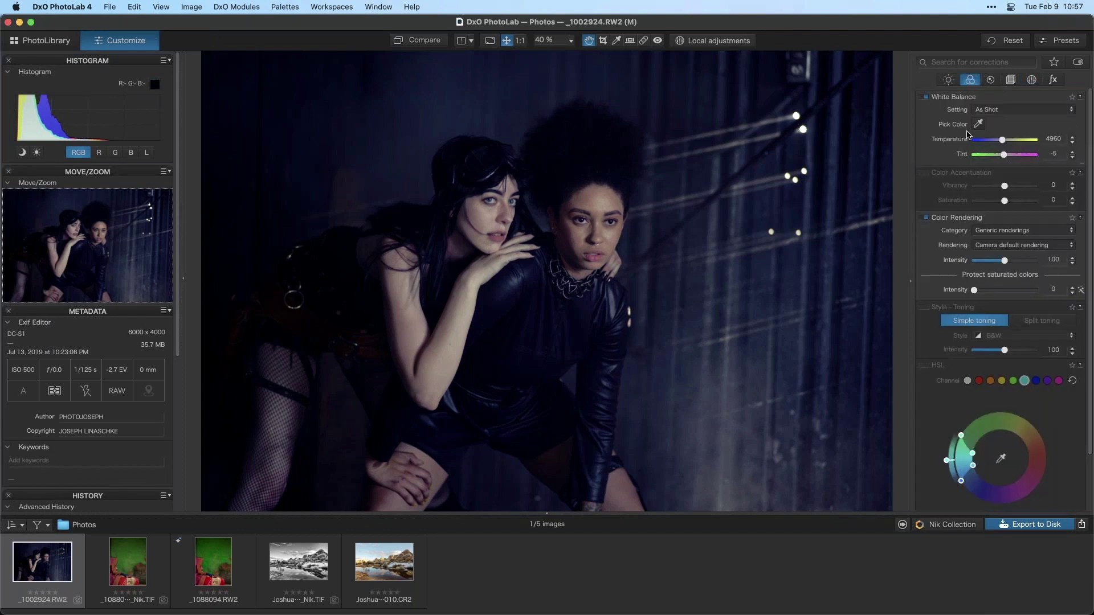
left_click_drag(1003, 141, 1009, 143)
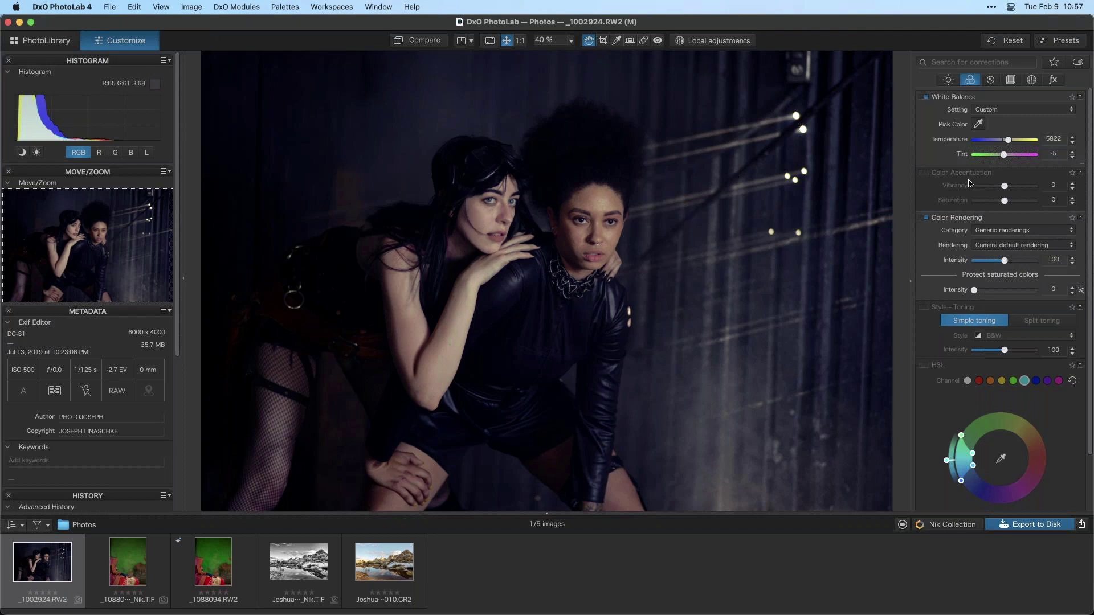
left_click(948, 80)
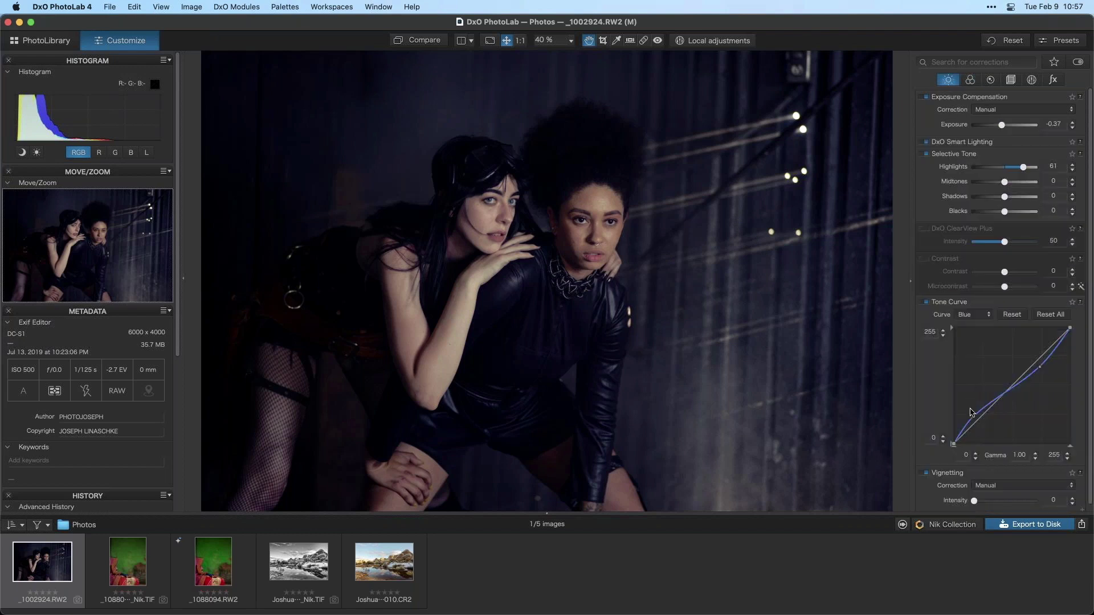
left_click_drag(972, 416, 972, 414)
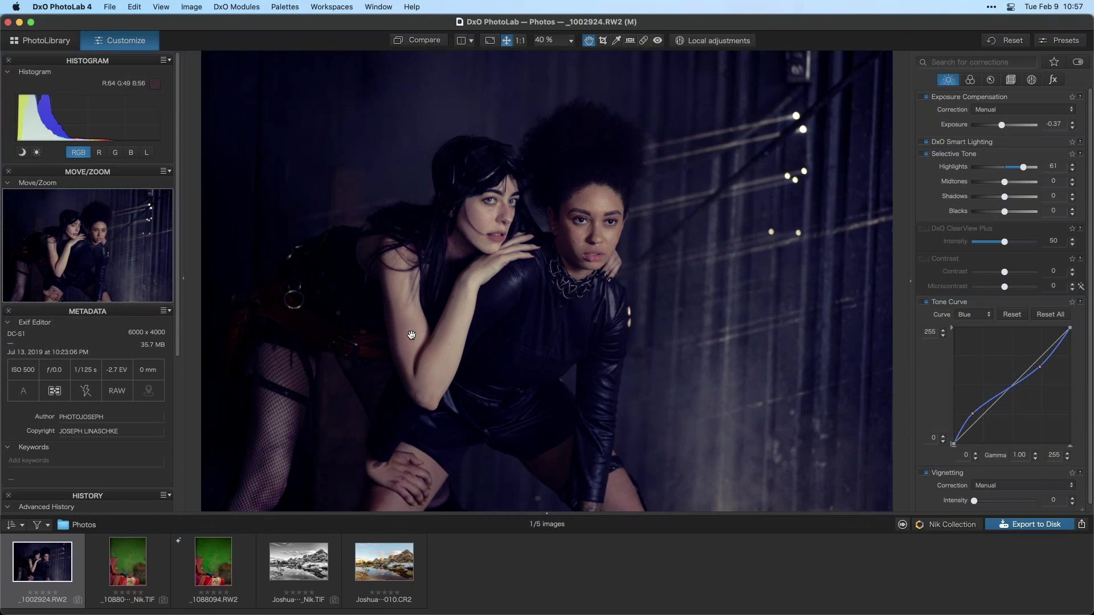
Step: Compare the color-graded photo with the uncorrected original
left_click(424, 43)
left_click(423, 43)
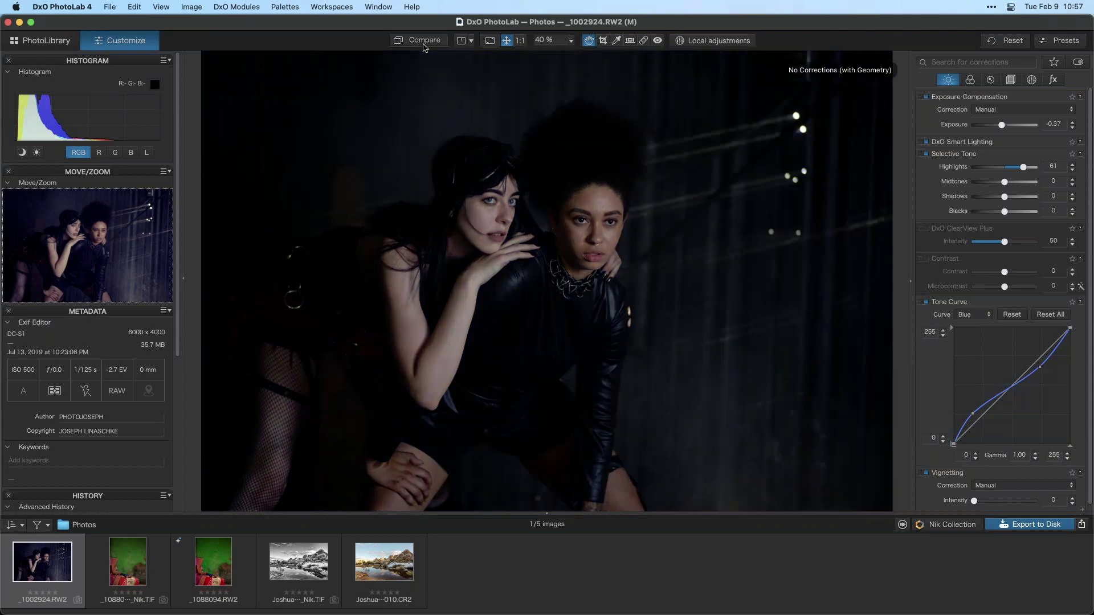
left_click(423, 43)
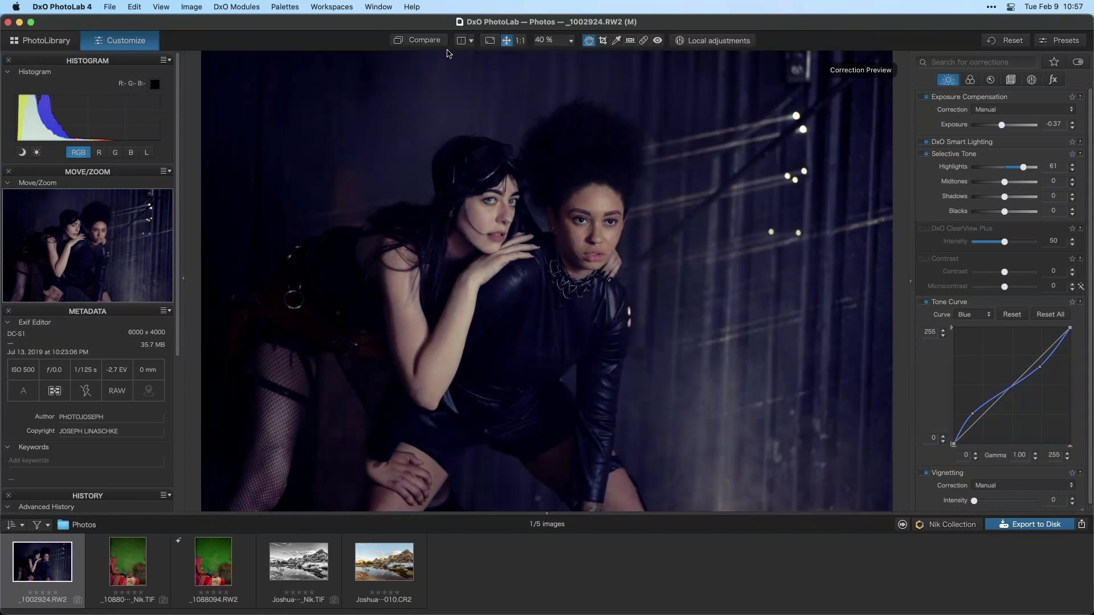
Step: Add a new local adjustment mask with a Control Point on the dark-haired, blue-eyed woman's nearer eye
left_click(712, 41)
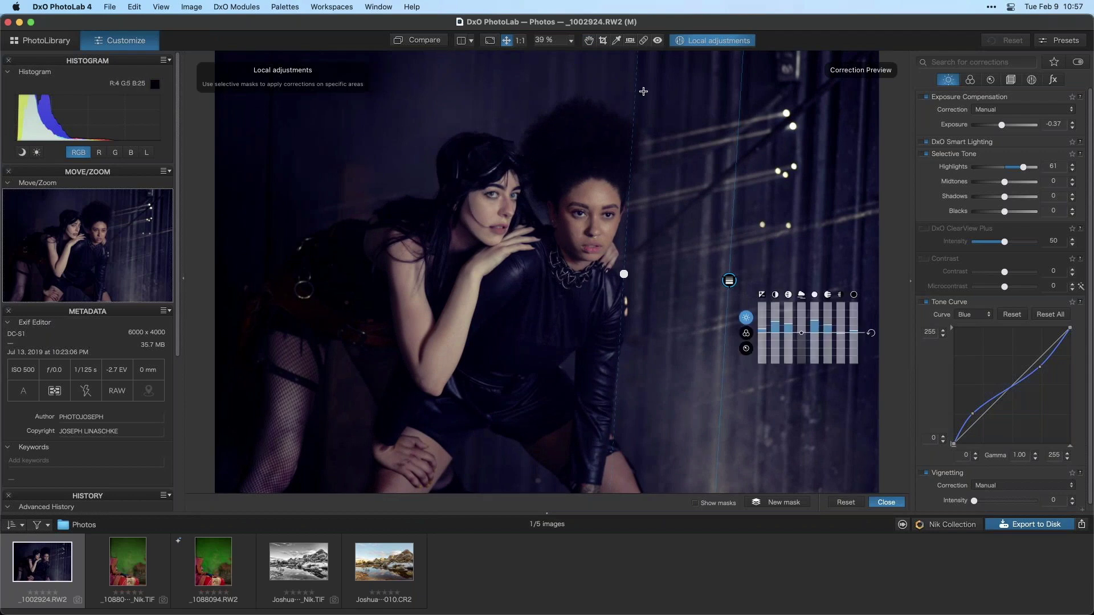
left_click(519, 41)
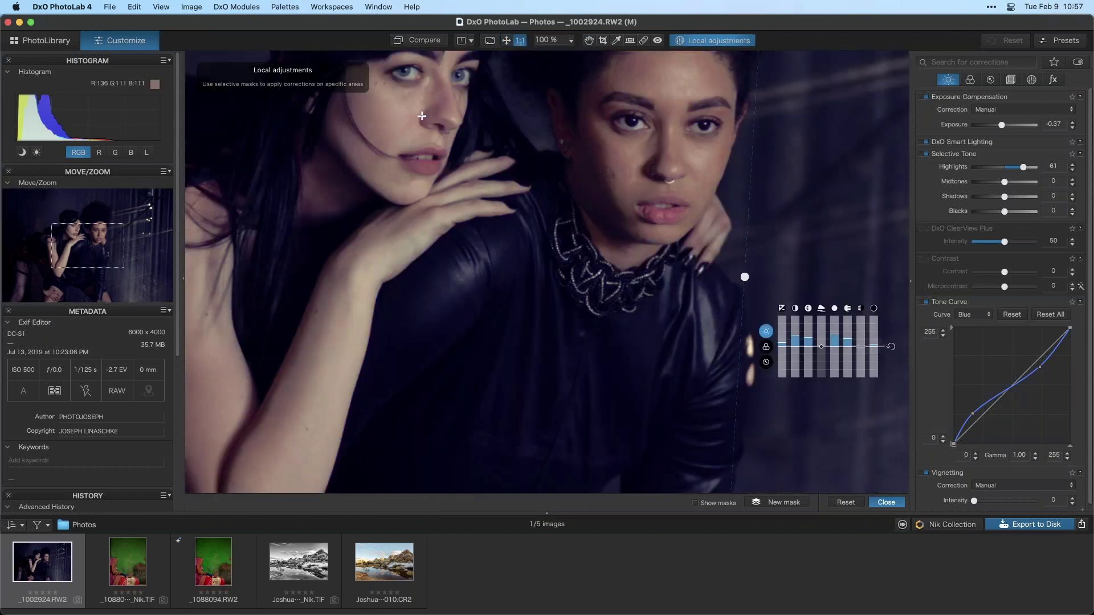
scroll(421, 116, "up", 5)
right_click(456, 214)
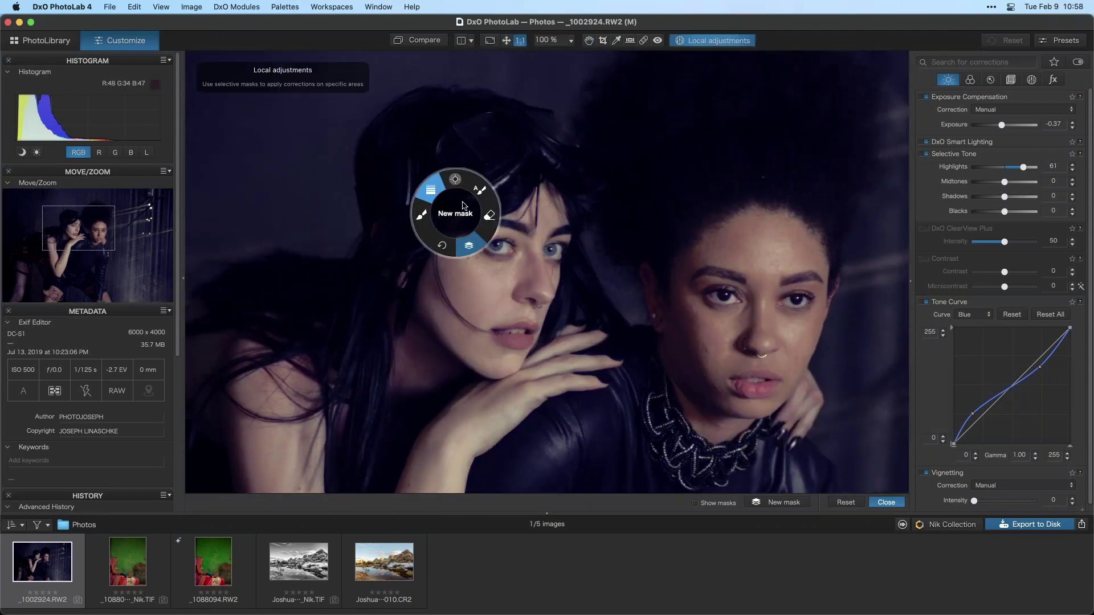
left_click(469, 240)
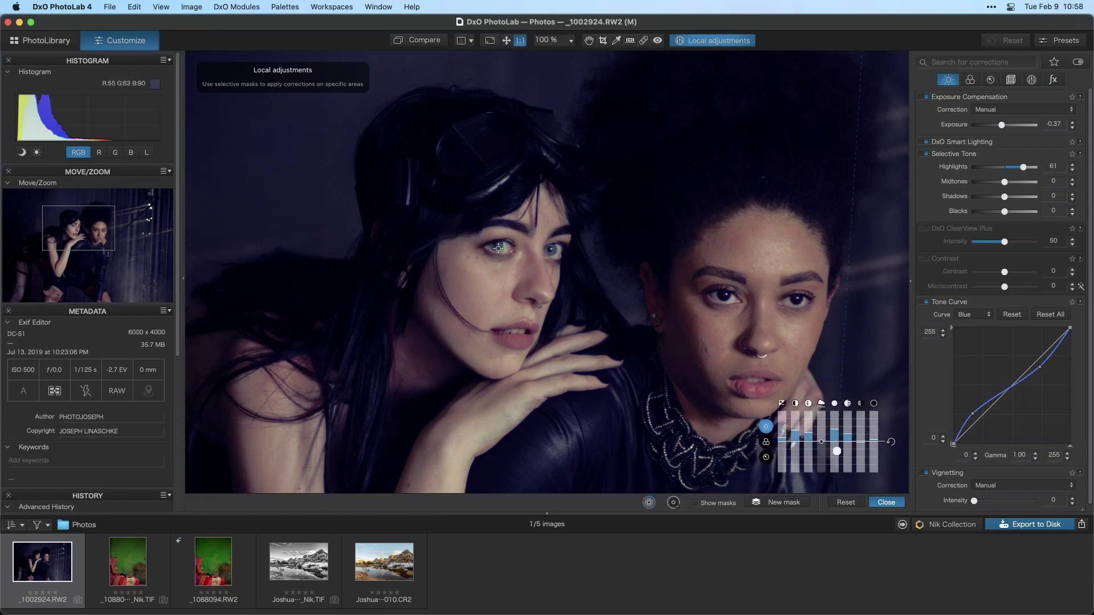
left_click(498, 249)
left_click(547, 40)
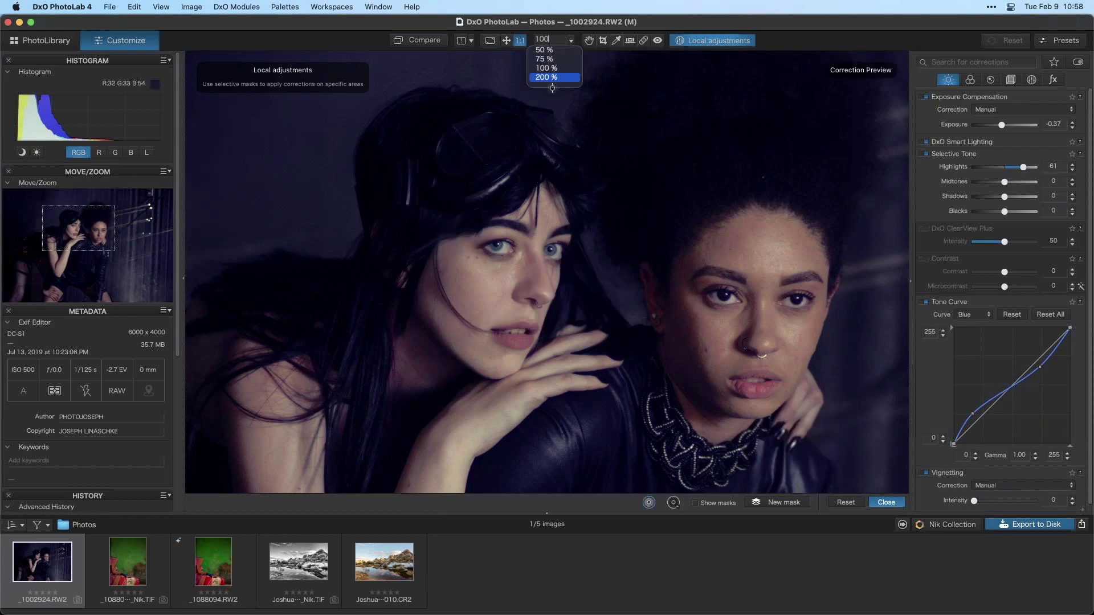
left_click(547, 77)
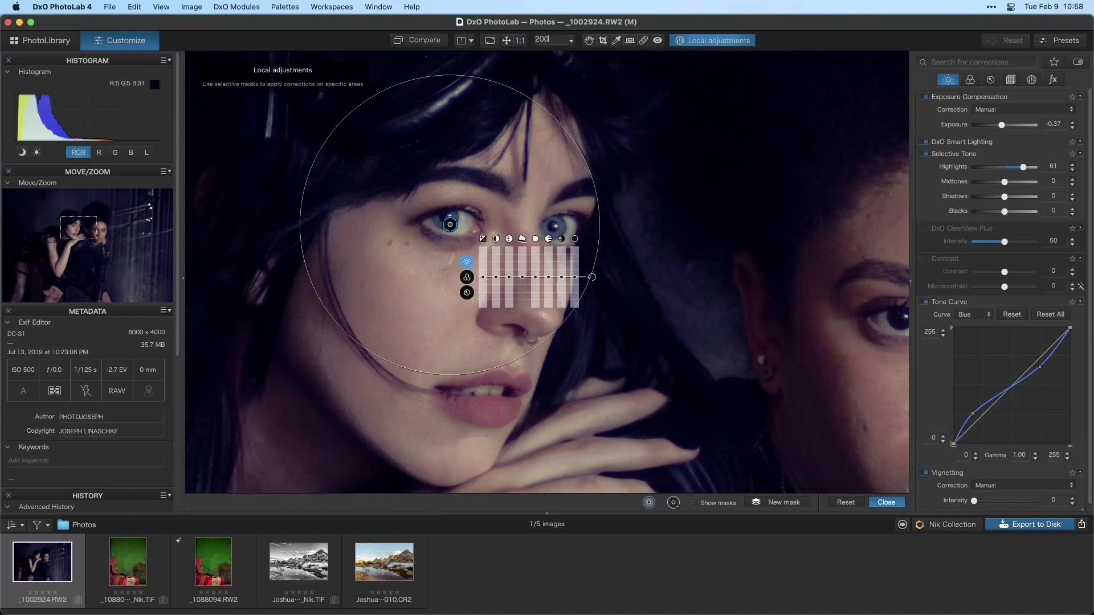
Step: Shrink the Control Point's circle to just around the eye, checking its coverage with the masks shown
left_click_drag(300, 224, 397, 224)
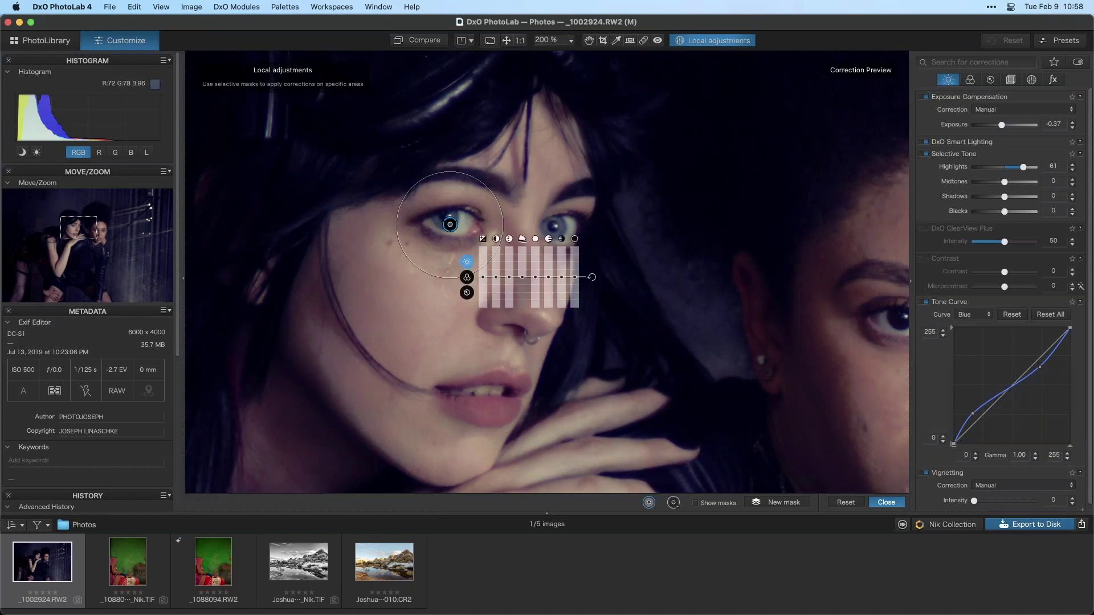
left_click(695, 503)
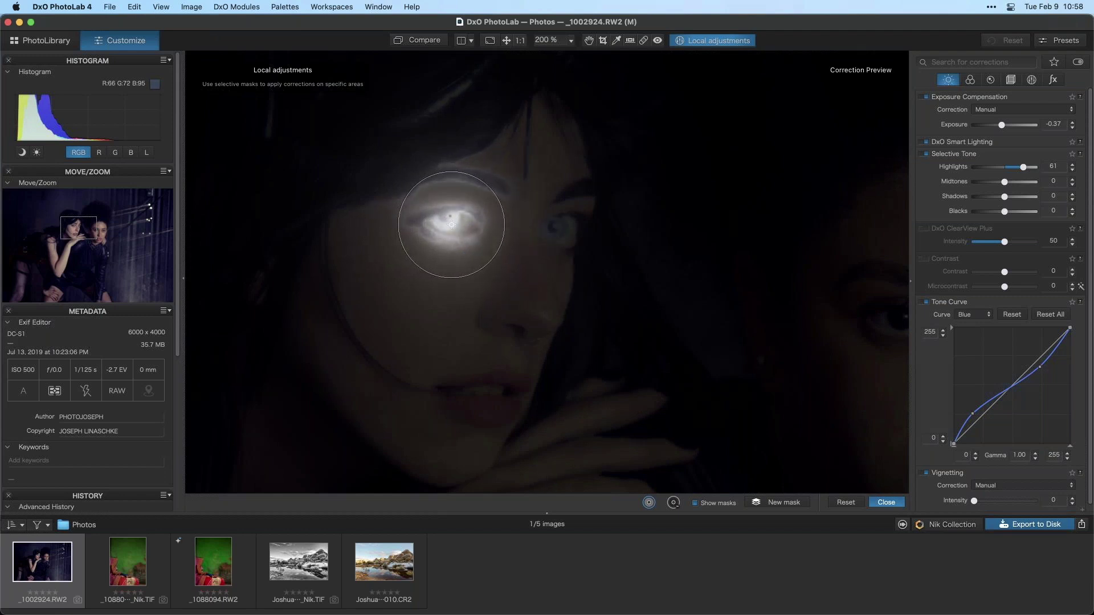
left_click_drag(398, 224, 425, 224)
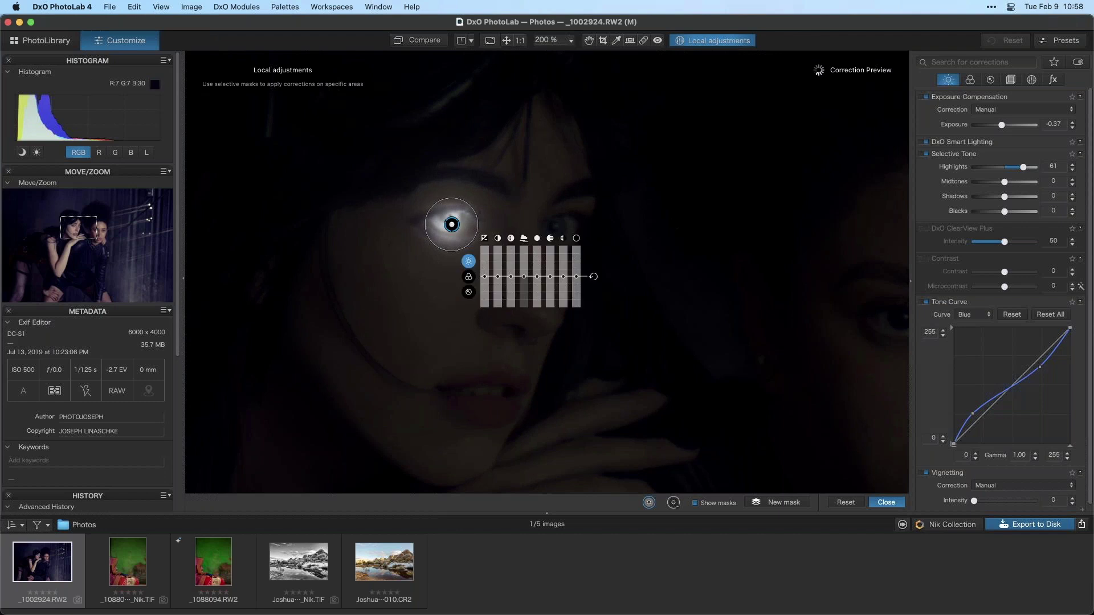
left_click(694, 503)
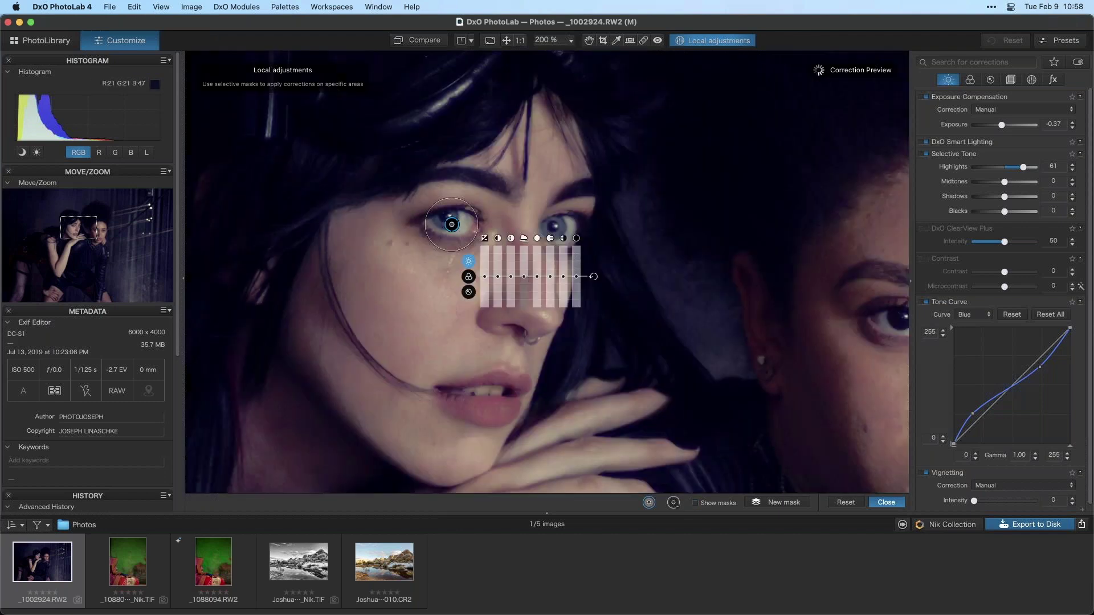
Step: Raise the Control Point's Saturation and cool its Temperature slightly, add a matching point on her other eye, and close Local Adjustments
left_click(468, 279)
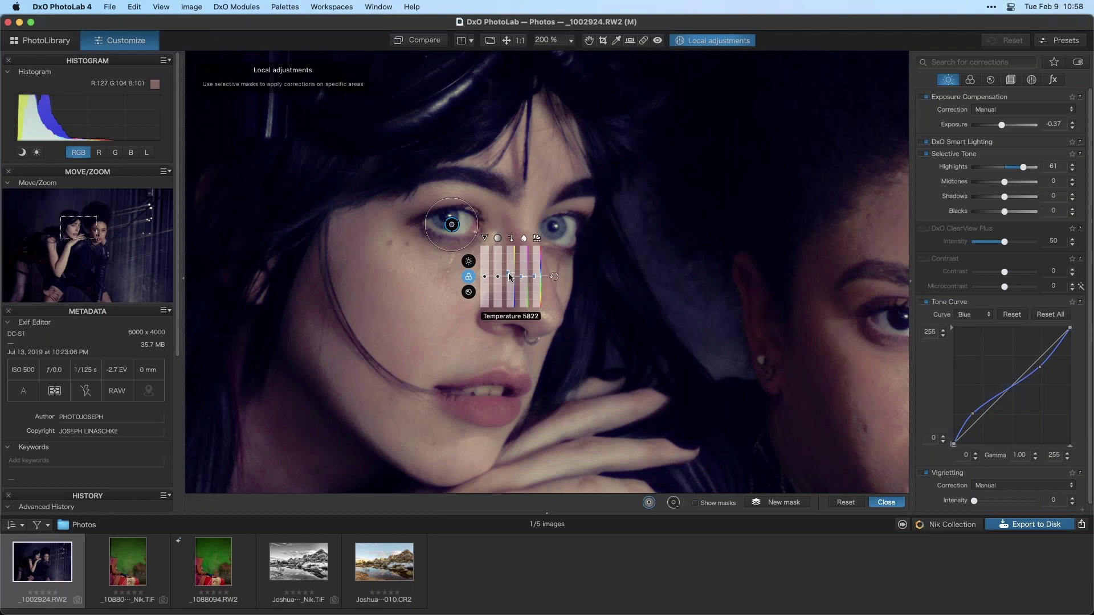
left_click(468, 261)
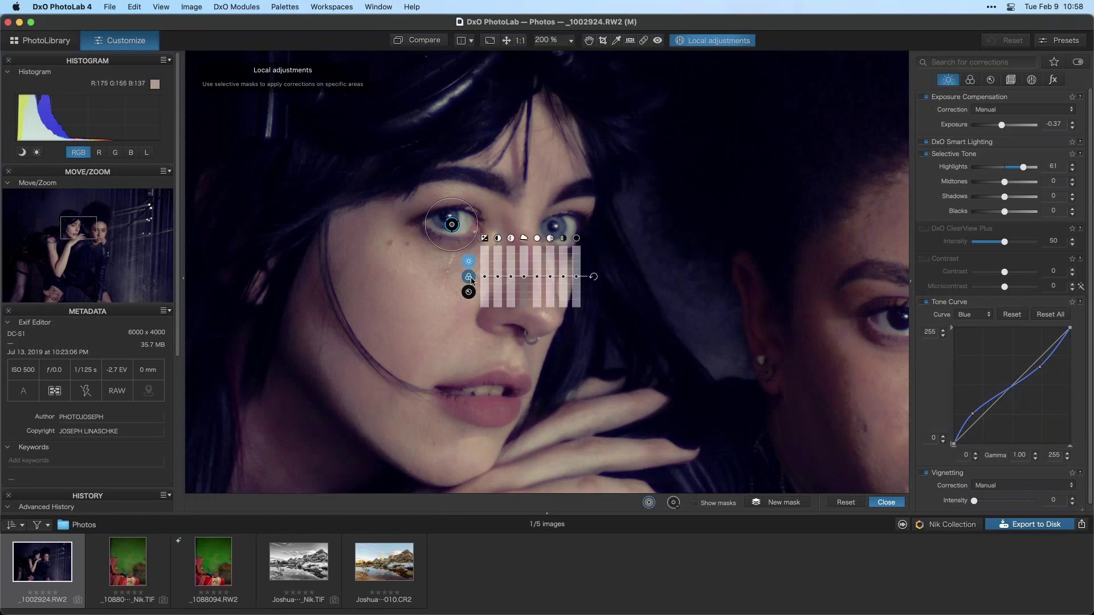
left_click(469, 279)
mouse_move(498, 276)
left_mouse_down()
mouse_move(497, 261)
mouse_move(509, 281)
left_mouse_up()
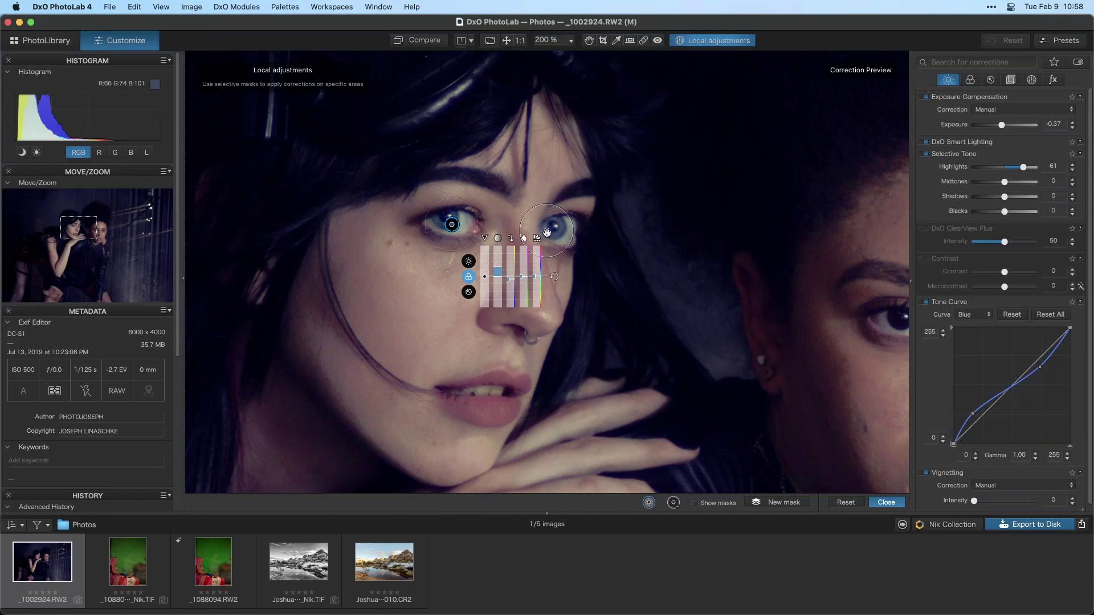
left_click(547, 233)
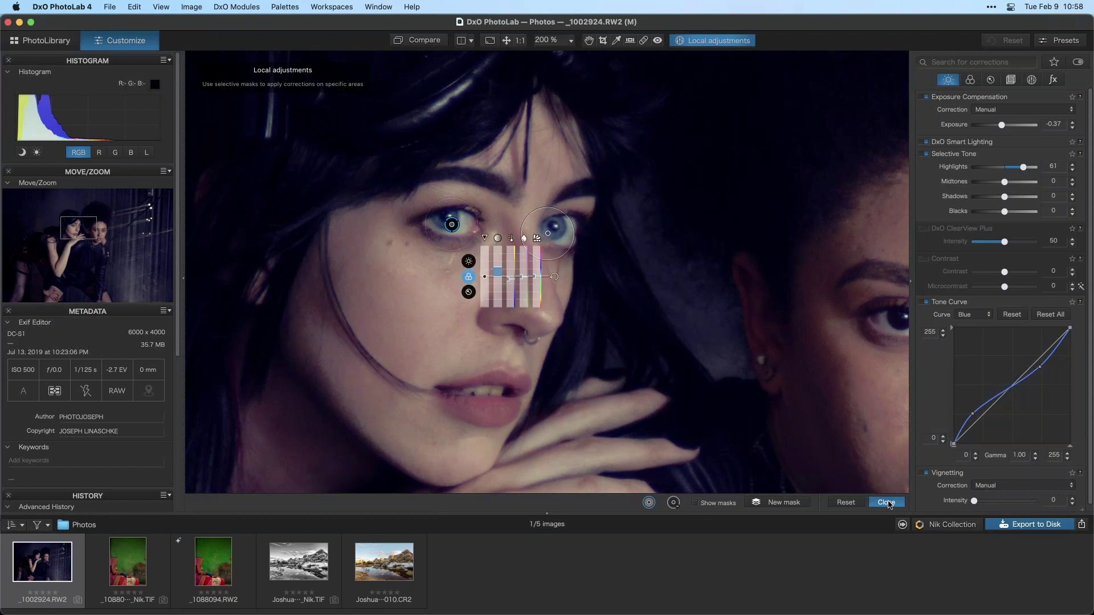
left_click(886, 502)
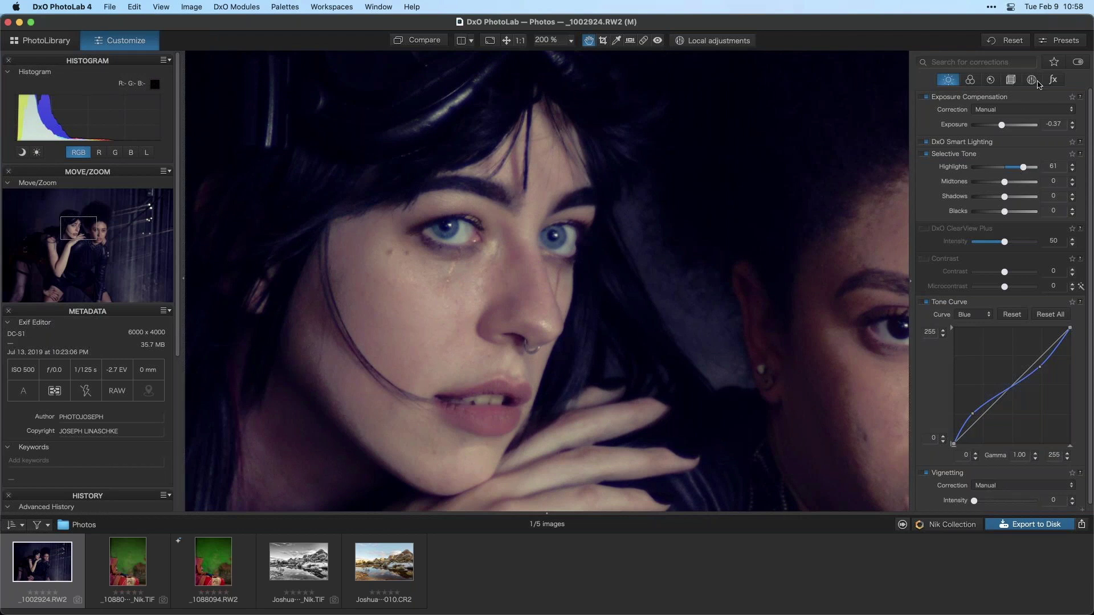
Step: Toggle the Control point mask's visibility in the Local Adjustments list to compare the eye correction, leaving it visible
left_click(1032, 80)
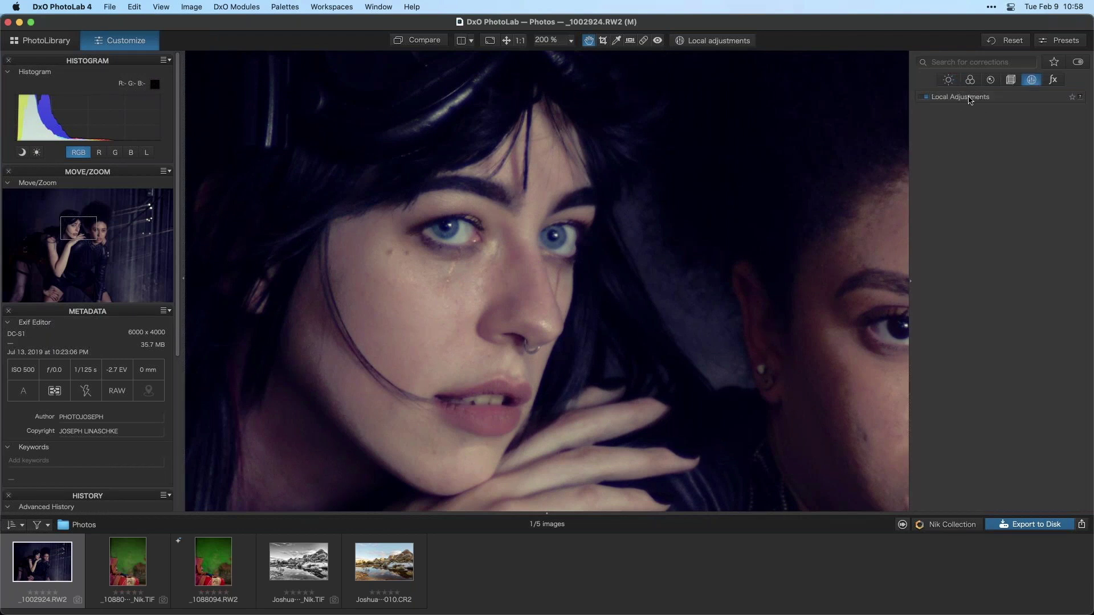
left_click(1001, 98)
left_click(998, 100)
left_click(978, 97)
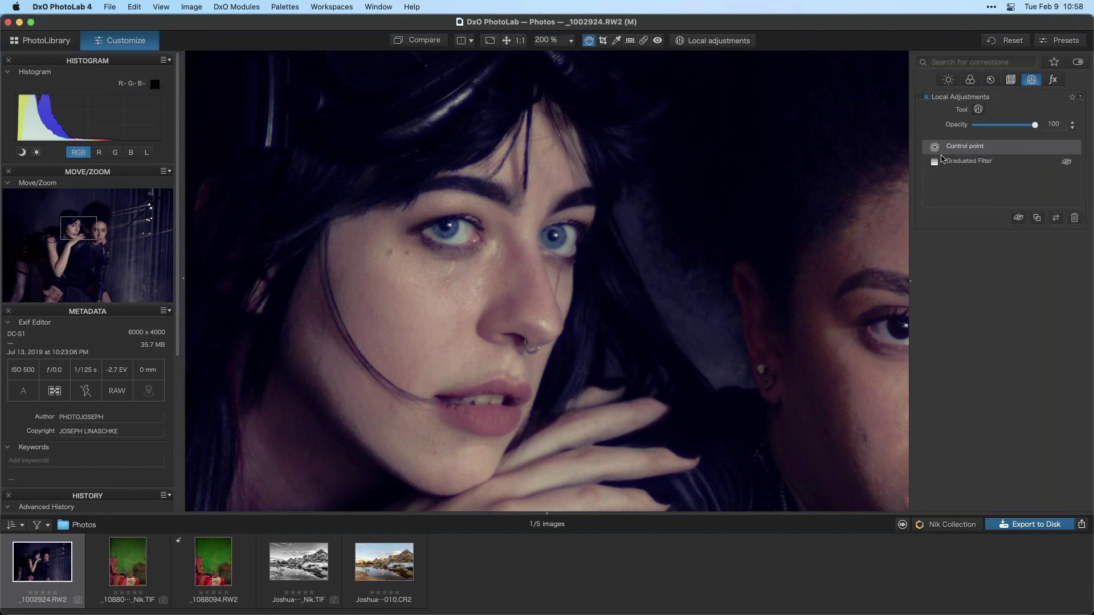
left_click(1070, 150)
left_click(506, 41)
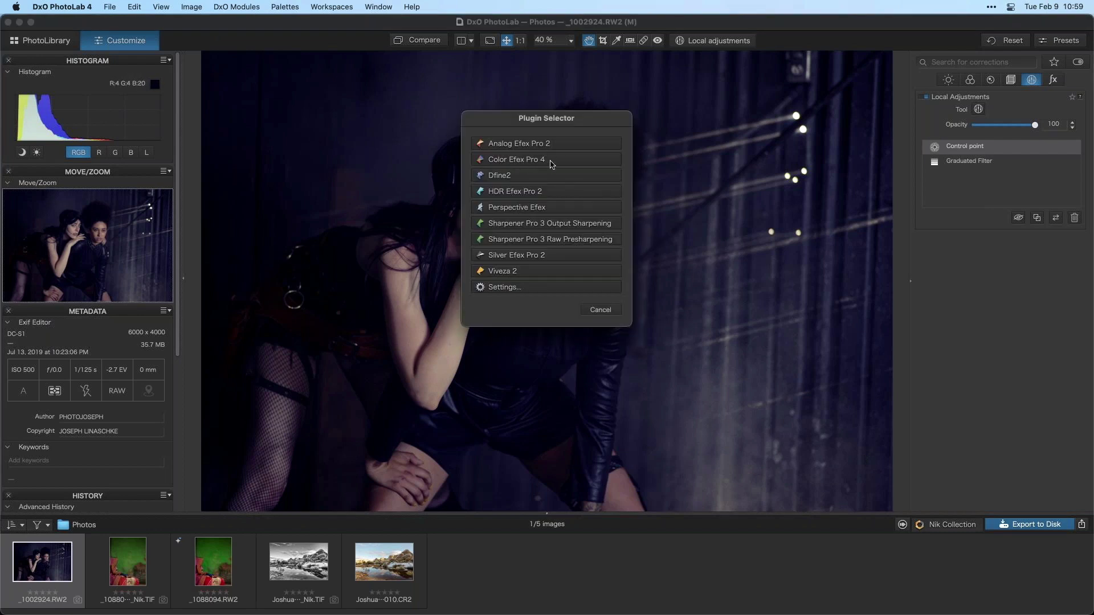
Step: Open the photo in Color Efex Pro 4, dismiss the TIFF notice and maximize the plugin window
left_click(549, 176)
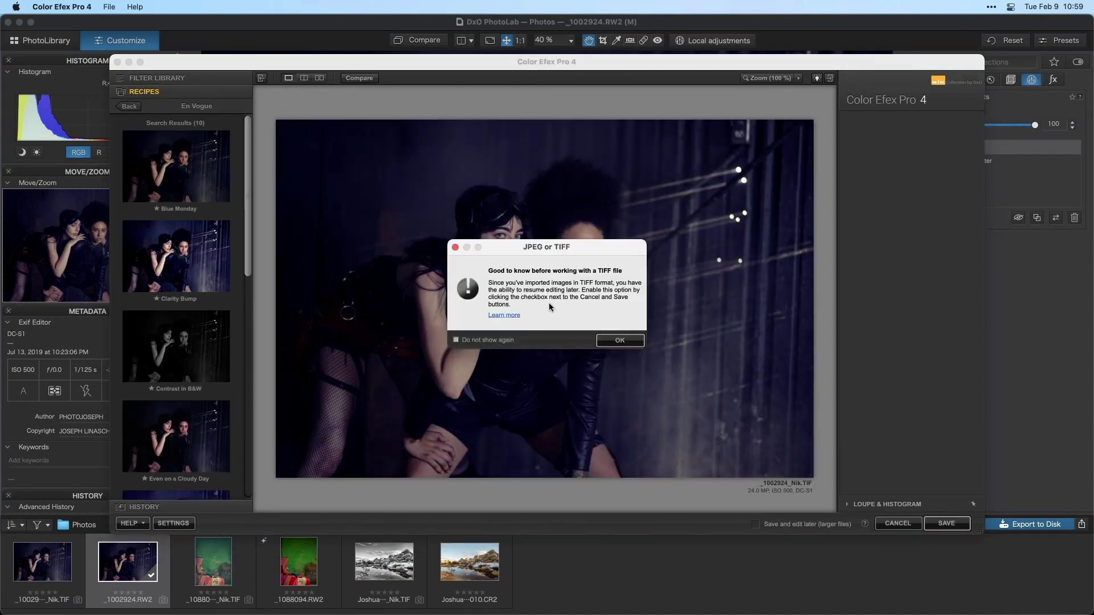
left_click(620, 341)
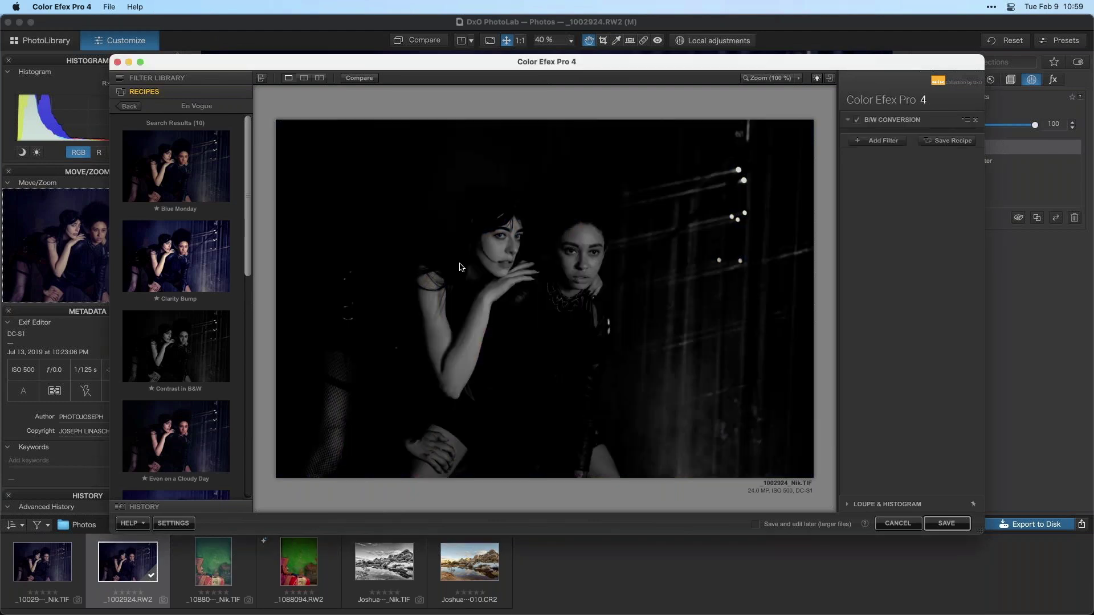
left_click(140, 62)
double_click(145, 63)
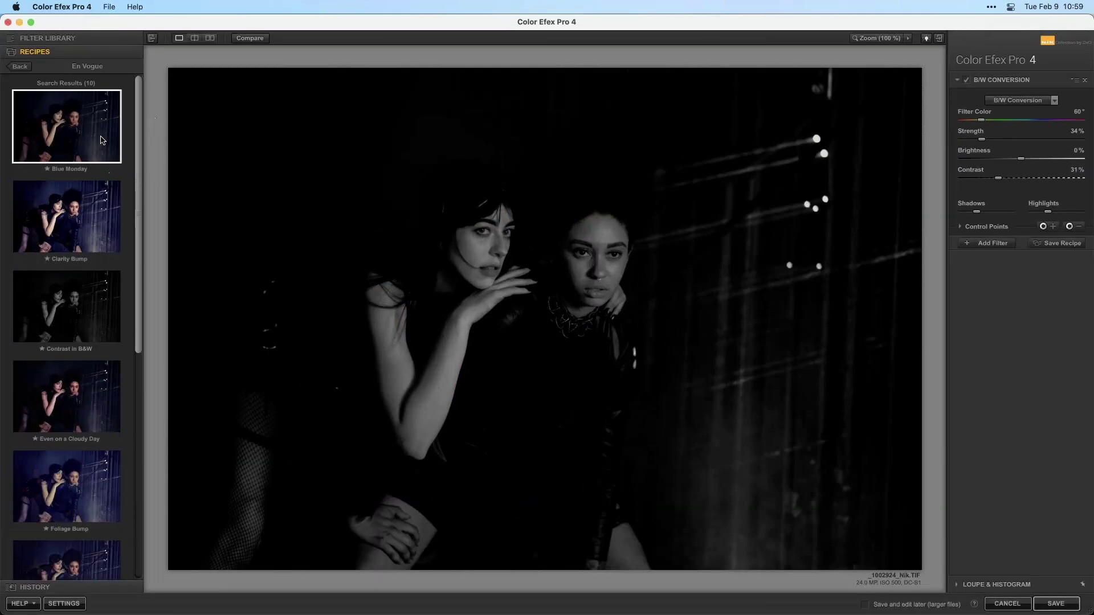
Step: Try the Blue Monday recipe, replace it with Clarity Bump, and compare the result with the original image
left_click(88, 120)
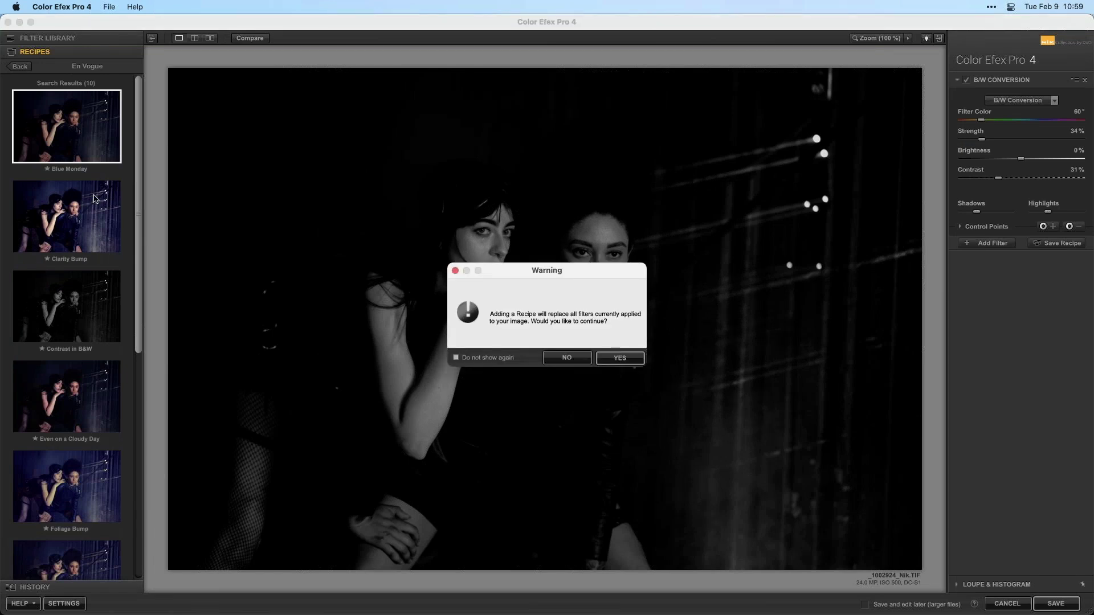
left_click(621, 361)
left_click(118, 216)
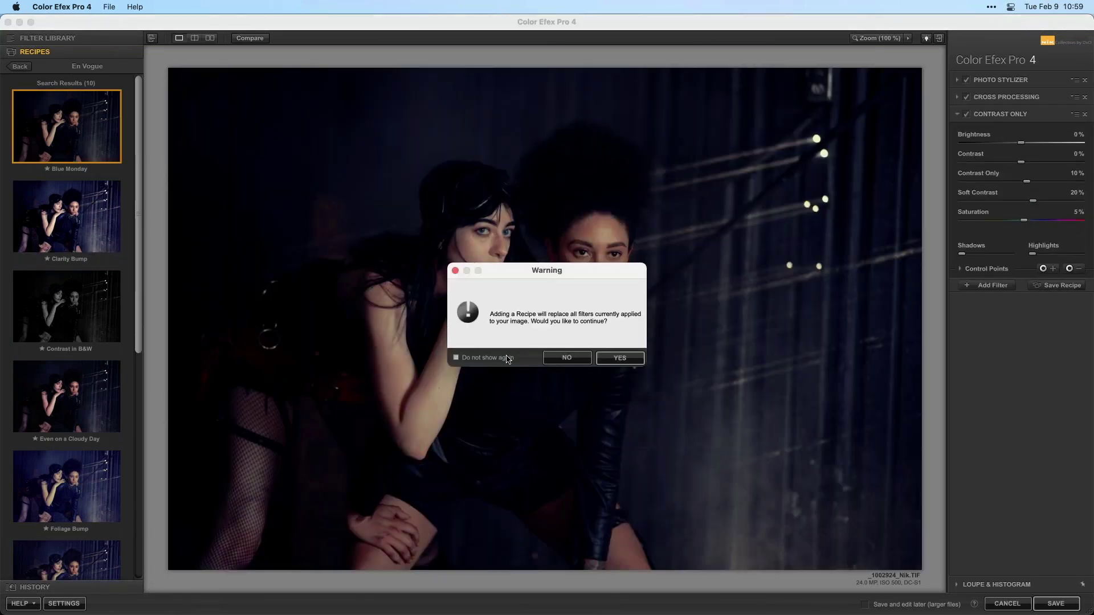
left_click(620, 358)
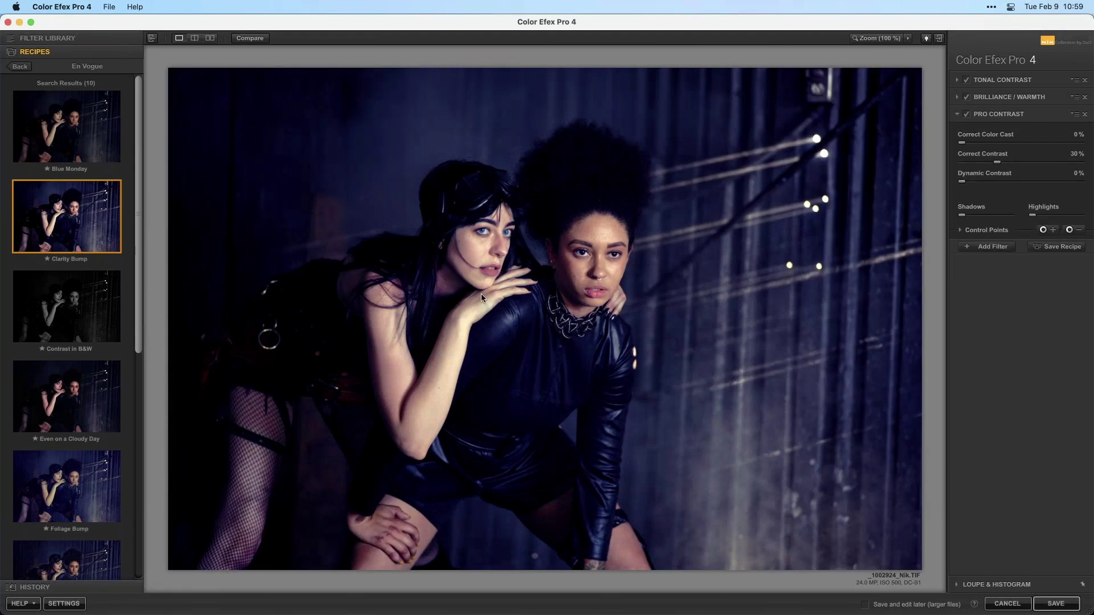
left_click(250, 39)
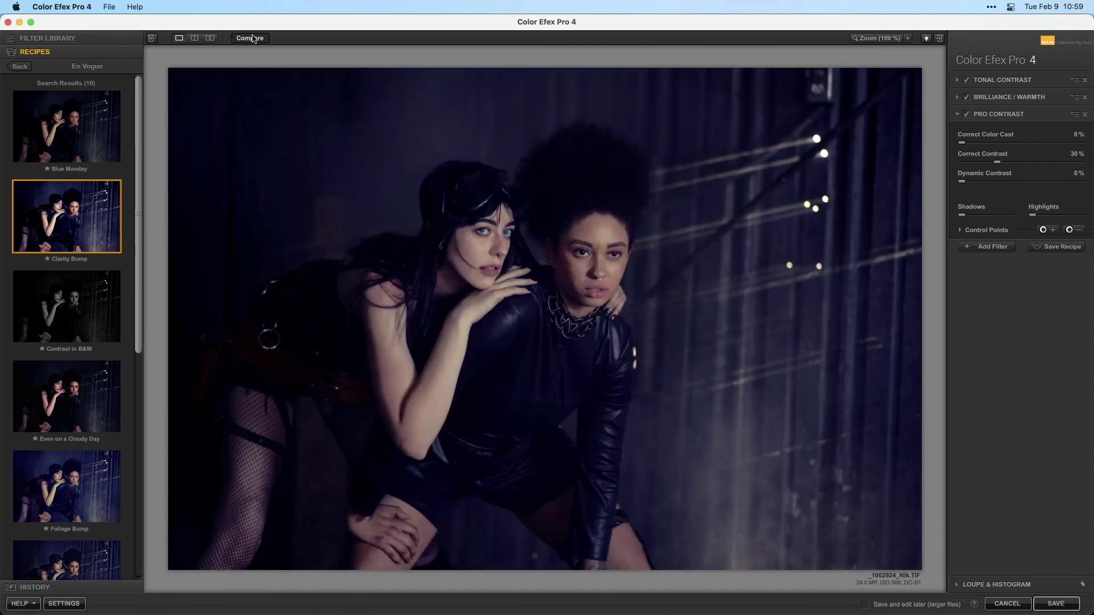
left_click(252, 38)
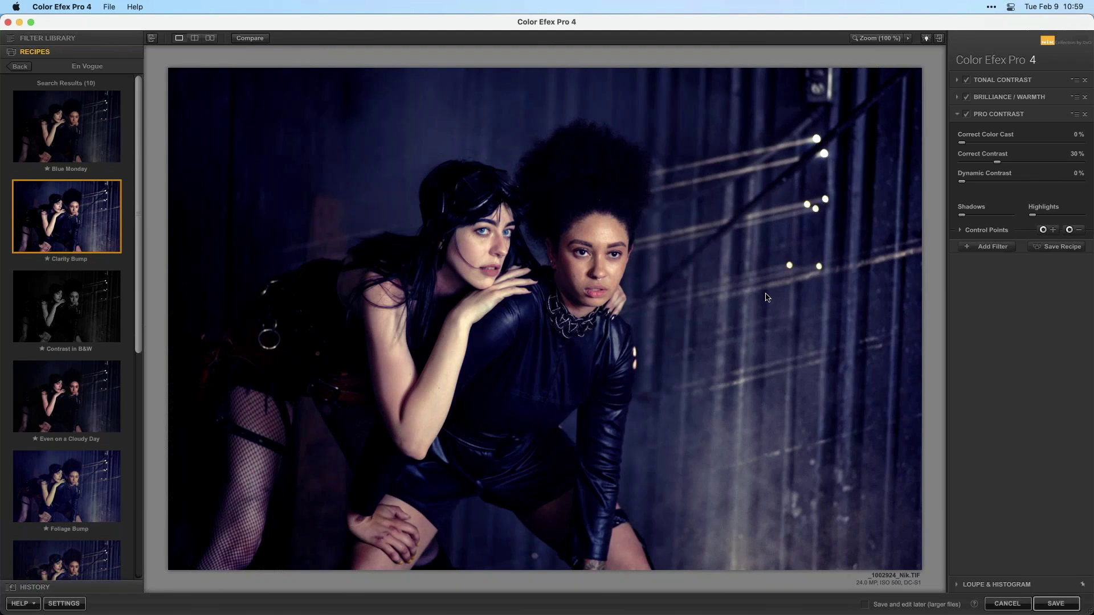
Step: Add a Film Grain filter on top of the recipe and set Grain per pixel to about 356, checking it at 100%
left_click(992, 249)
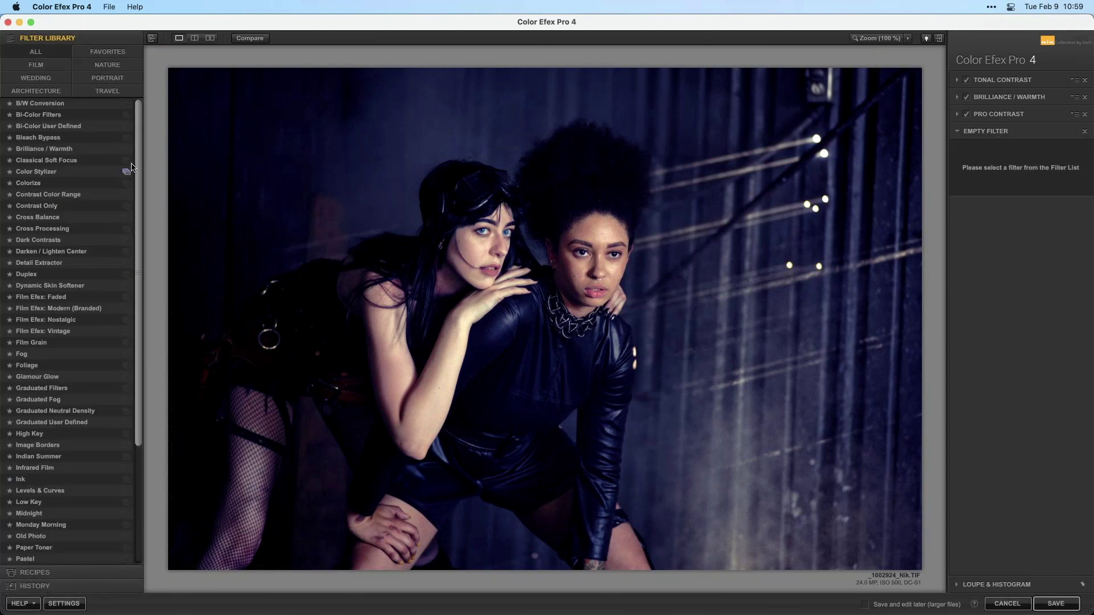
scroll(120, 176, "down", 2)
scroll(92, 196, "up", 2)
left_click(40, 343)
left_click(877, 37)
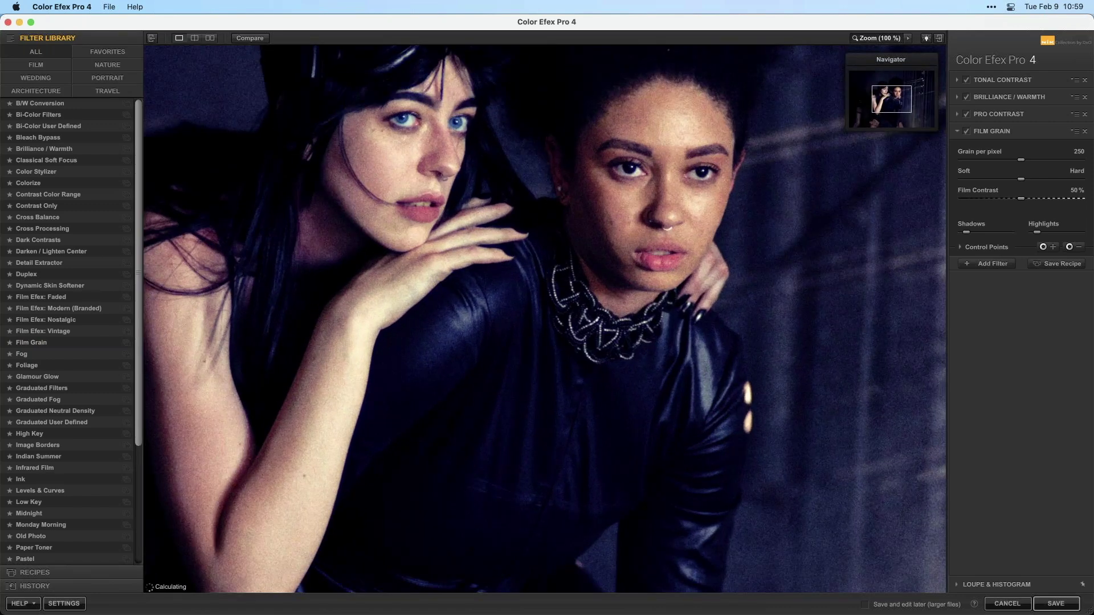
scroll(545, 319, "up", 3)
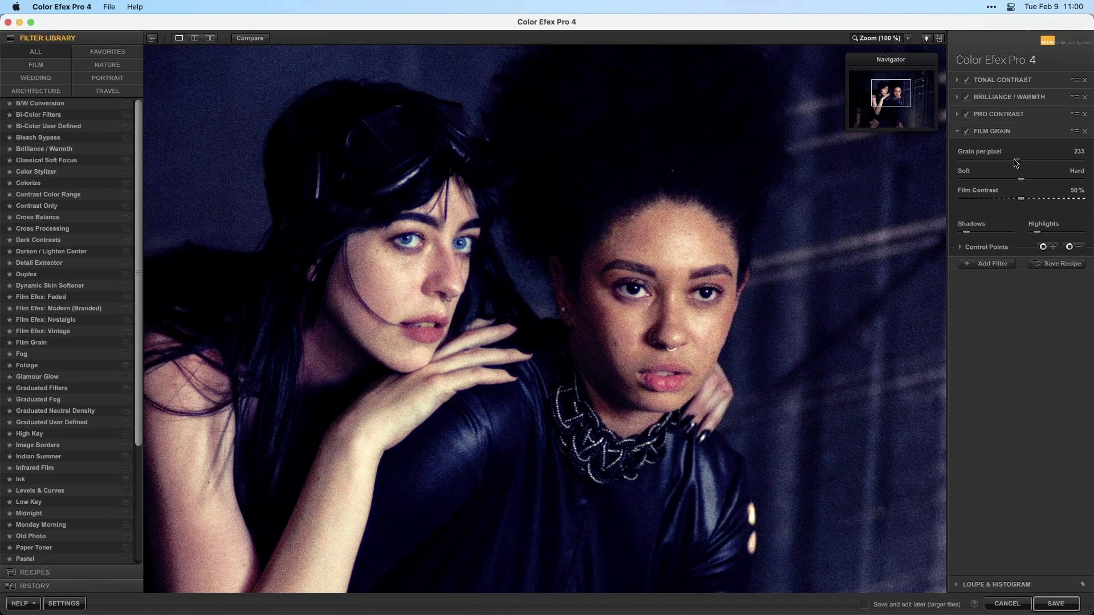
left_click_drag(1010, 164, 1016, 164)
left_click(863, 39)
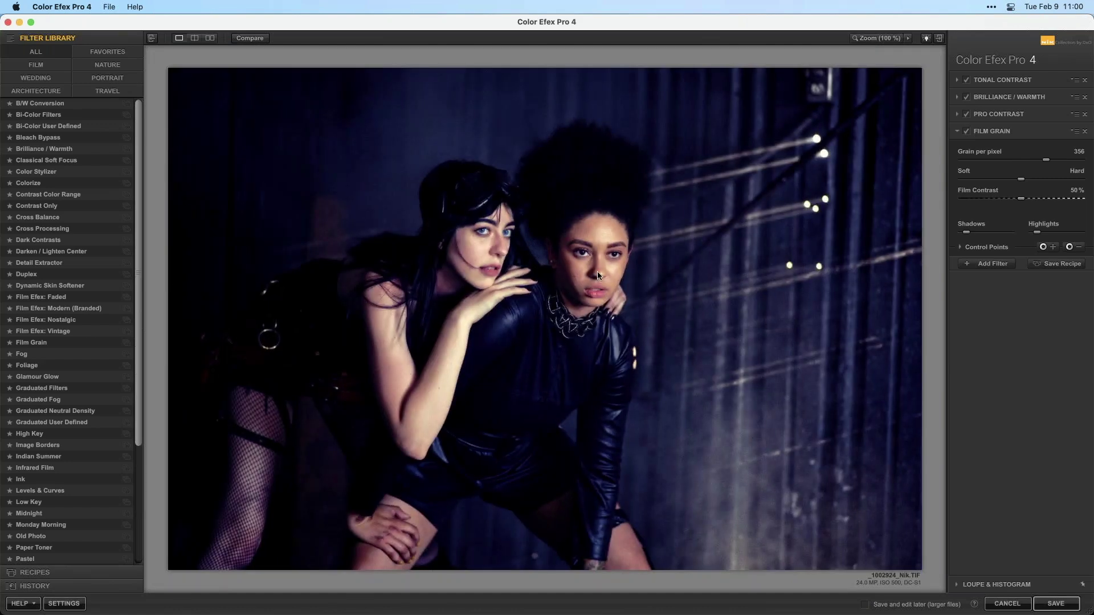
Step: Save the plugin result with Save and edit later enabled, and select the resulting _1002924_Nik.TIF in DxO PhotoLab
left_click(865, 604)
left_click(1056, 603)
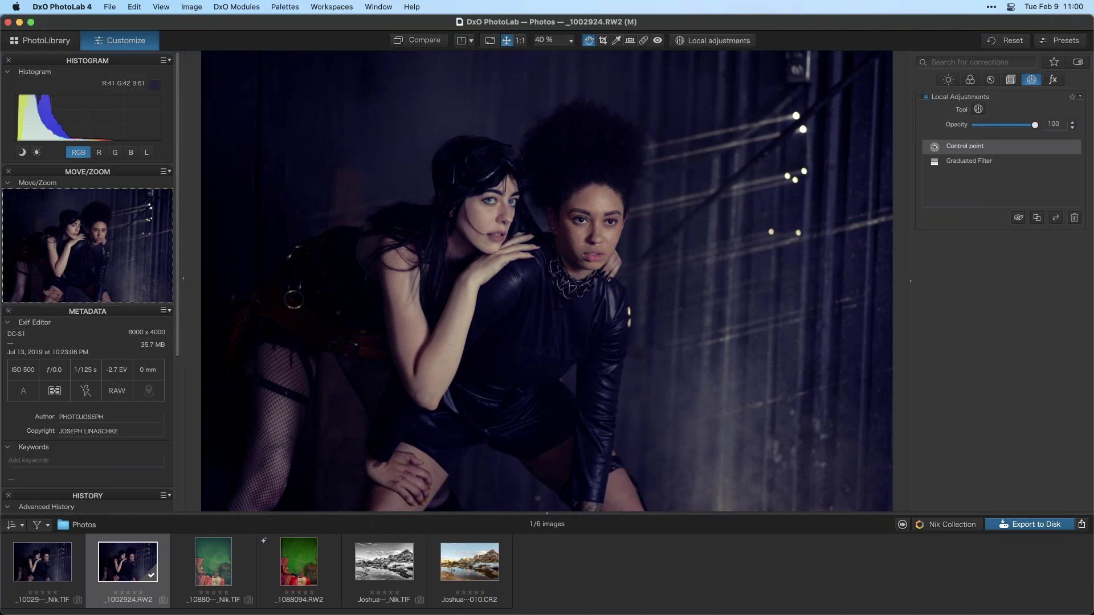
left_click(36, 566)
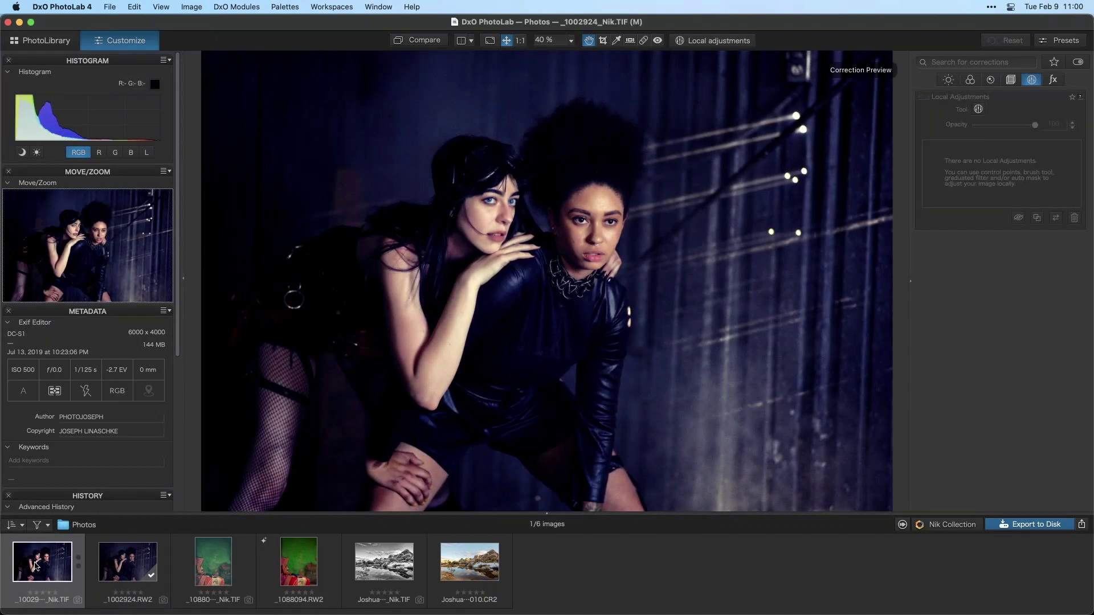
Step: Reveal _1002924_Nik.TIF in Finder and open it in Preview
right_click(43, 565)
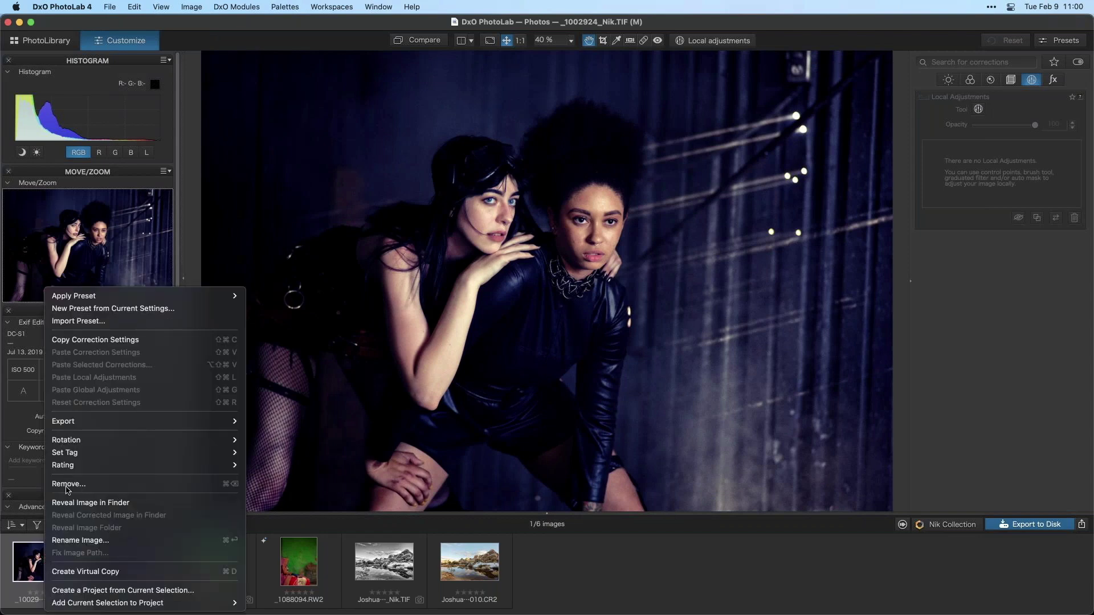
left_click(101, 503)
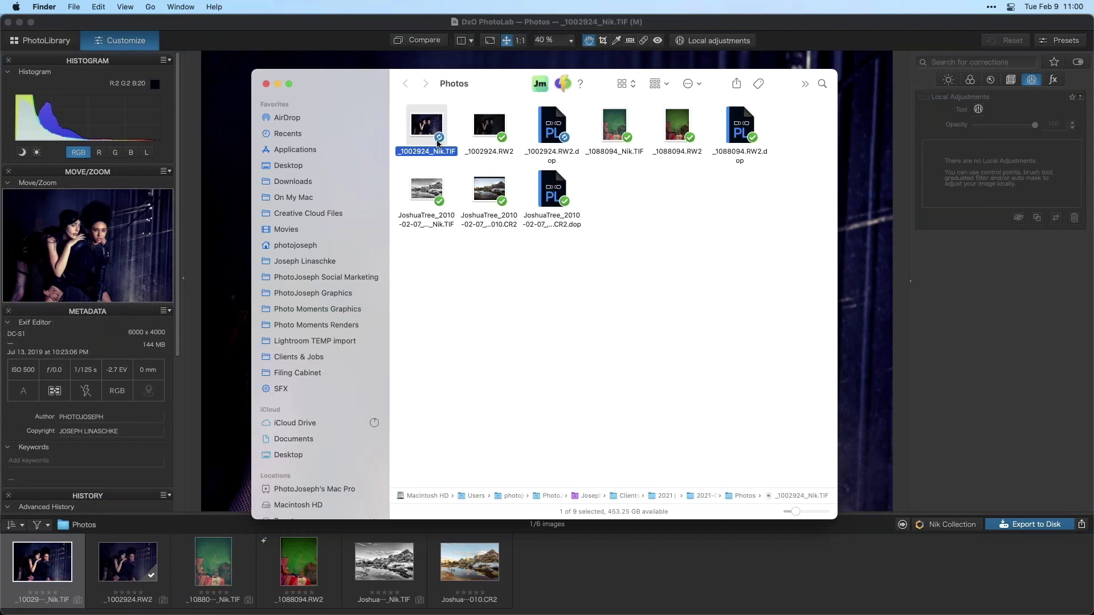
right_click(432, 128)
mouse_move(454, 144)
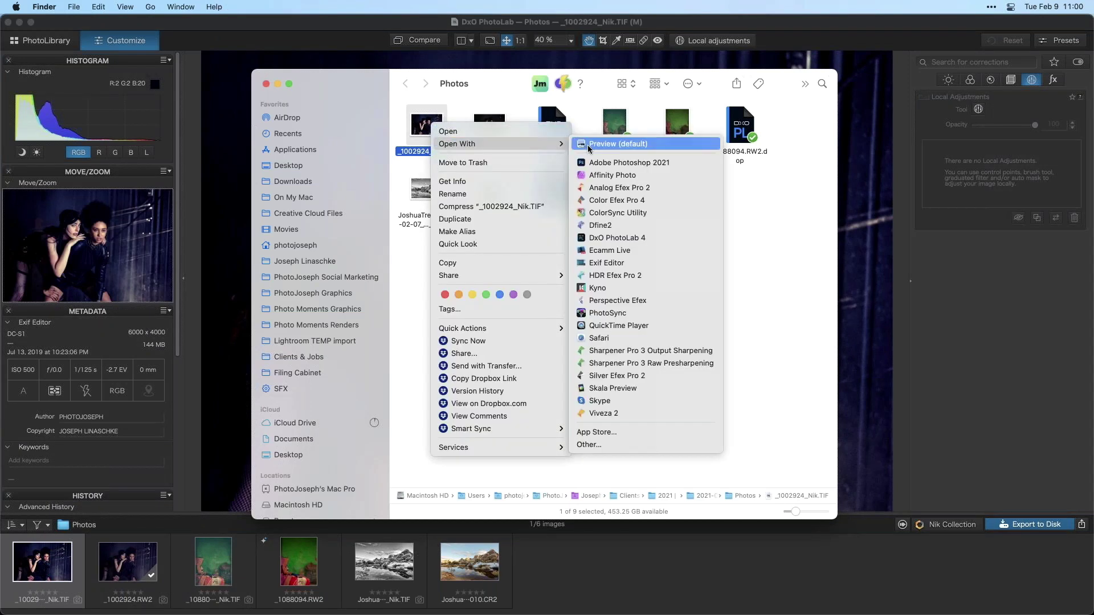
left_click(587, 145)
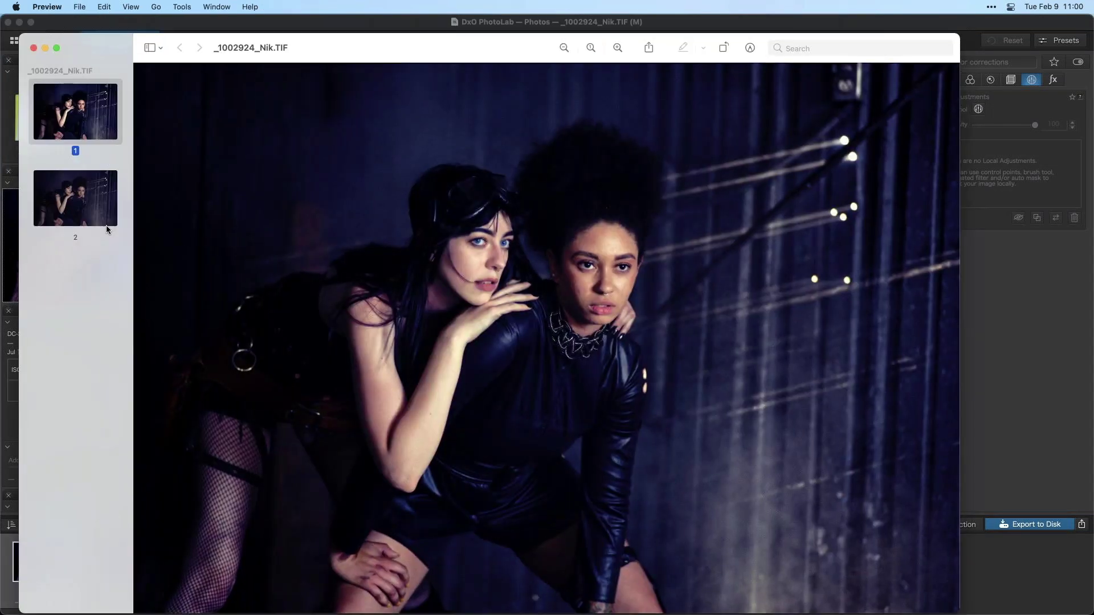
Step: Compare the two pages inside _1002924_Nik.TIF, close the file and return to DxO PhotoLab
left_click(83, 214)
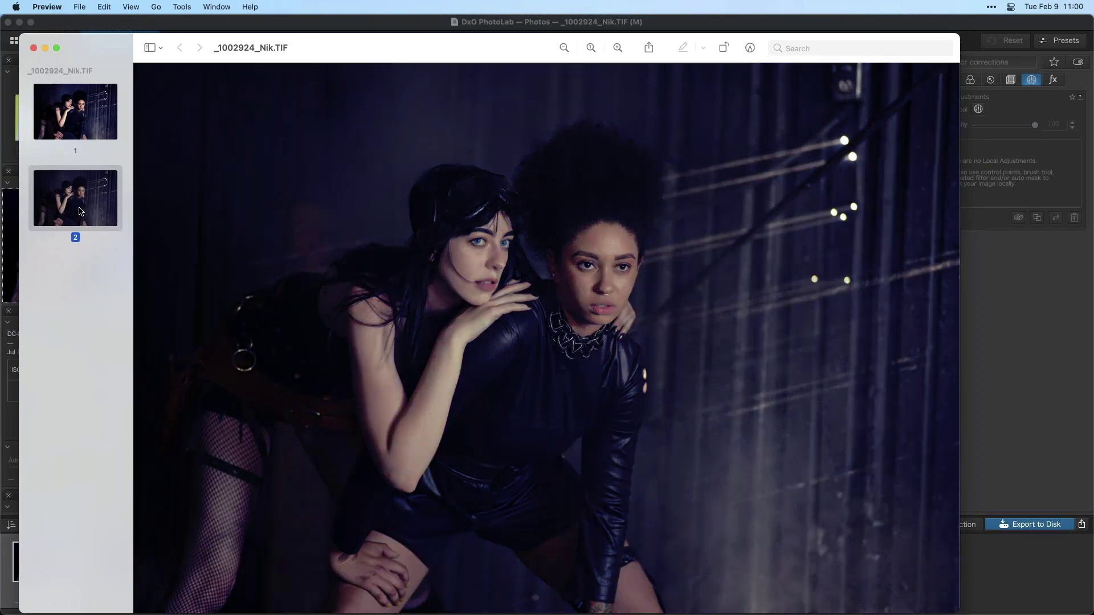
left_click(83, 121)
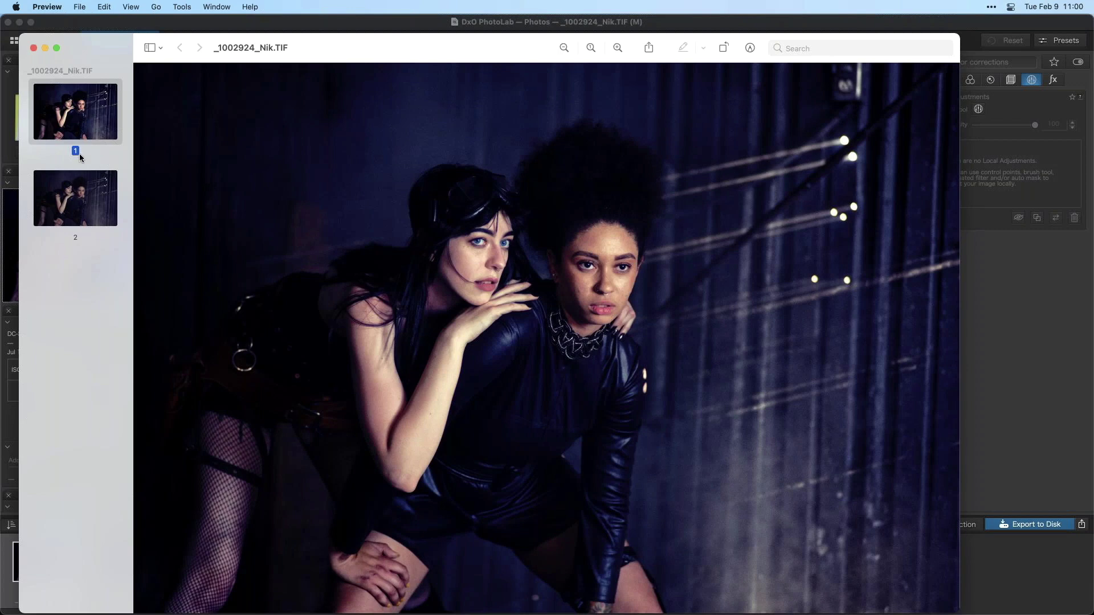
left_click(32, 48)
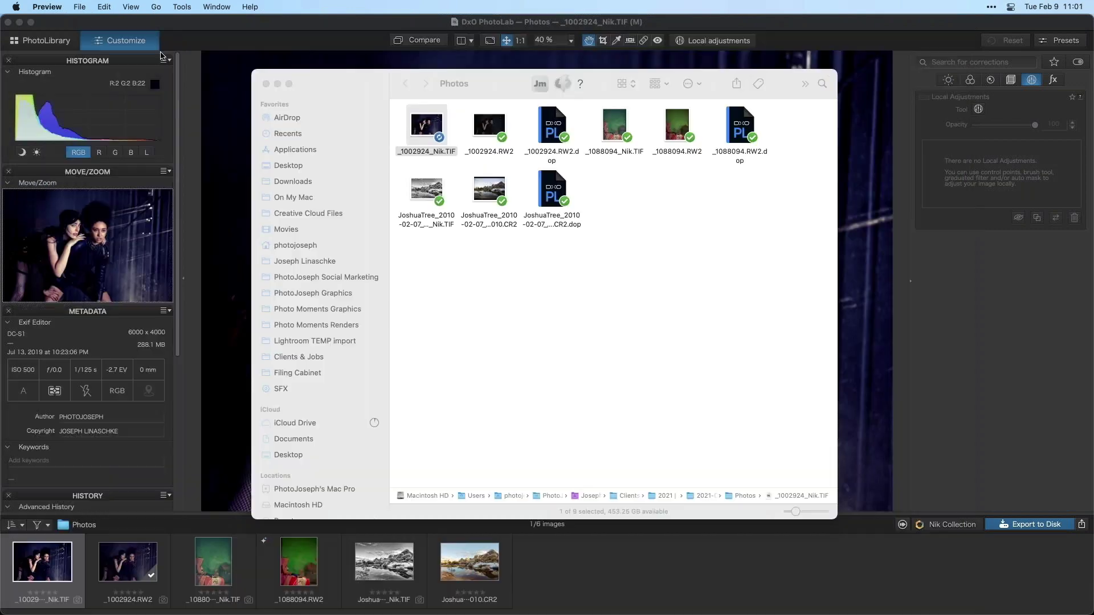
left_click(238, 36)
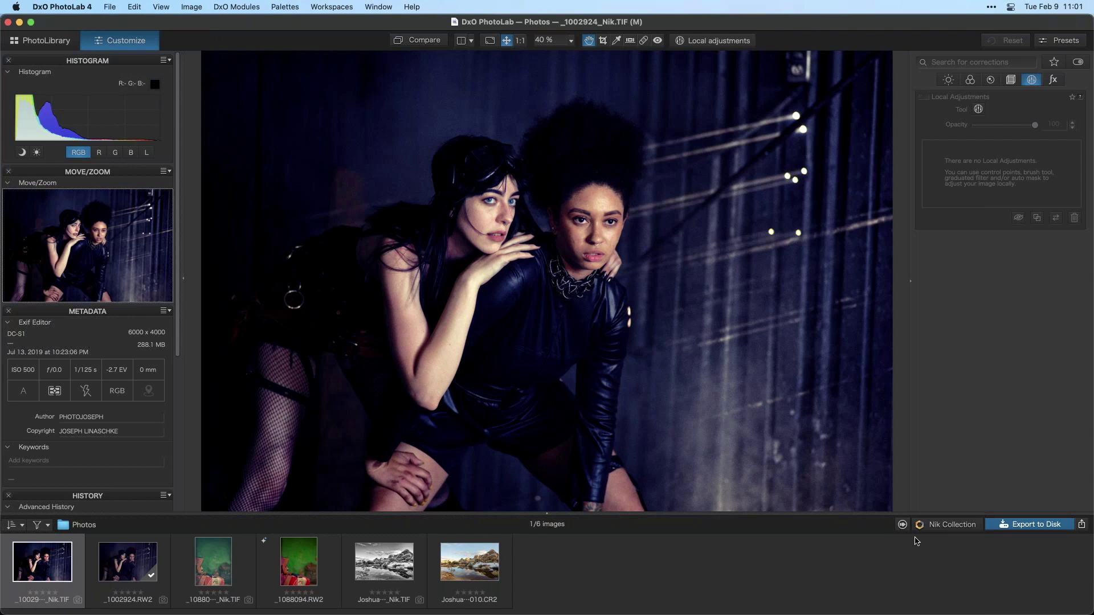
Step: Try to reopen _1002924_Nik.TIF in Color Efex Pro 4 to resume its edits, and leave the plugin
left_click(943, 527)
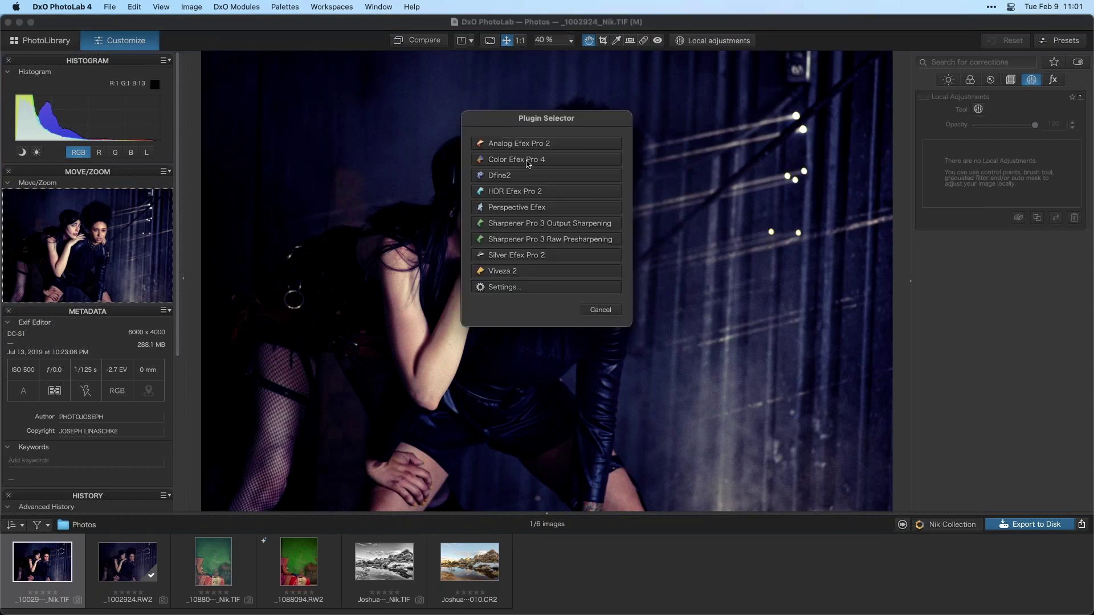
left_click(551, 160)
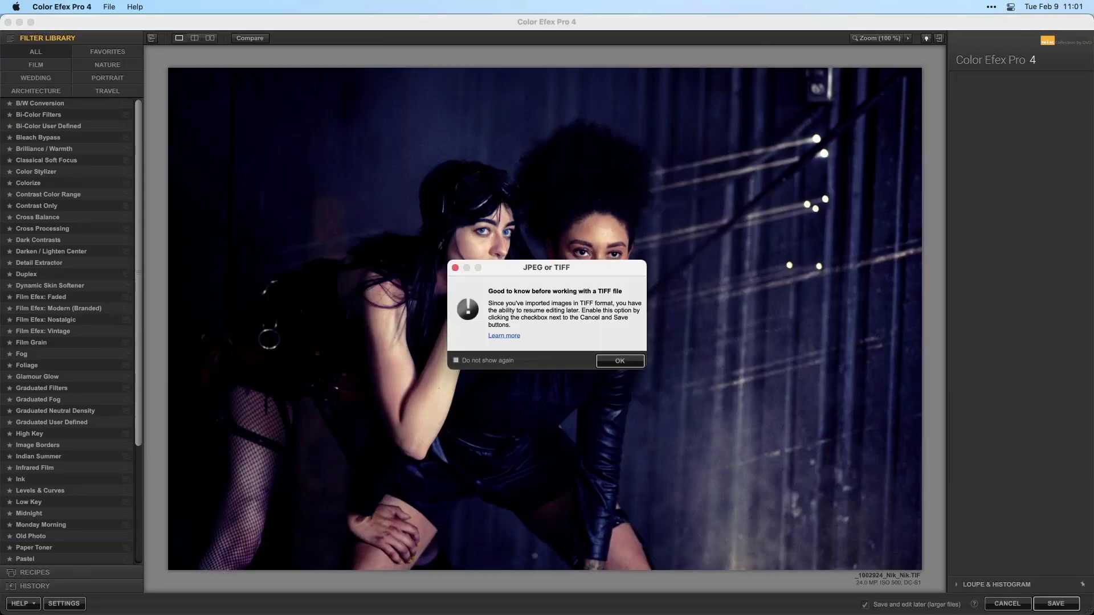
left_click(619, 361)
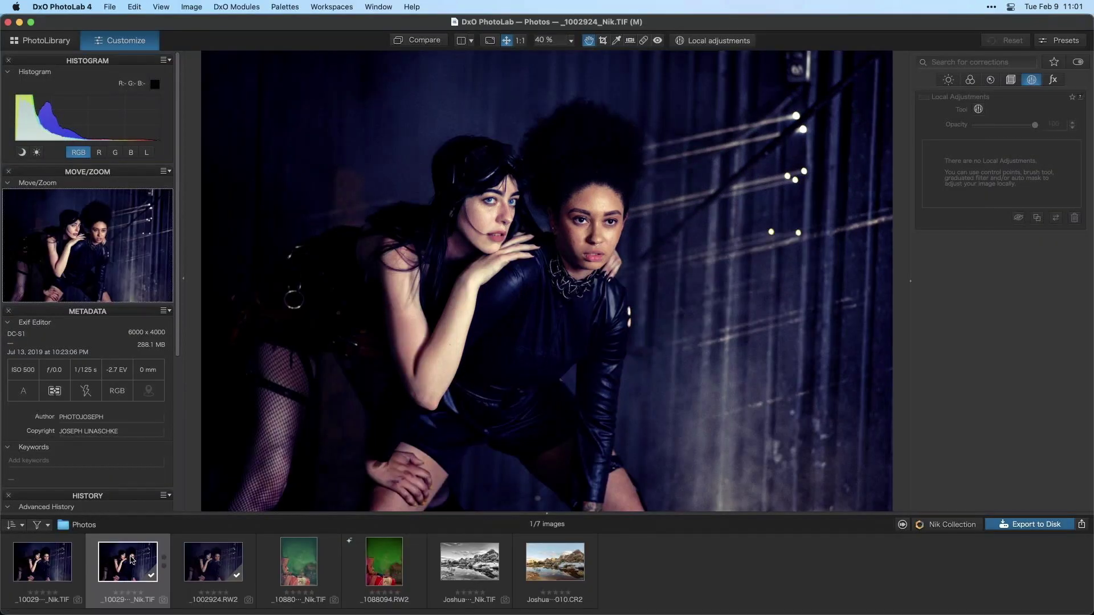
right_click(132, 560)
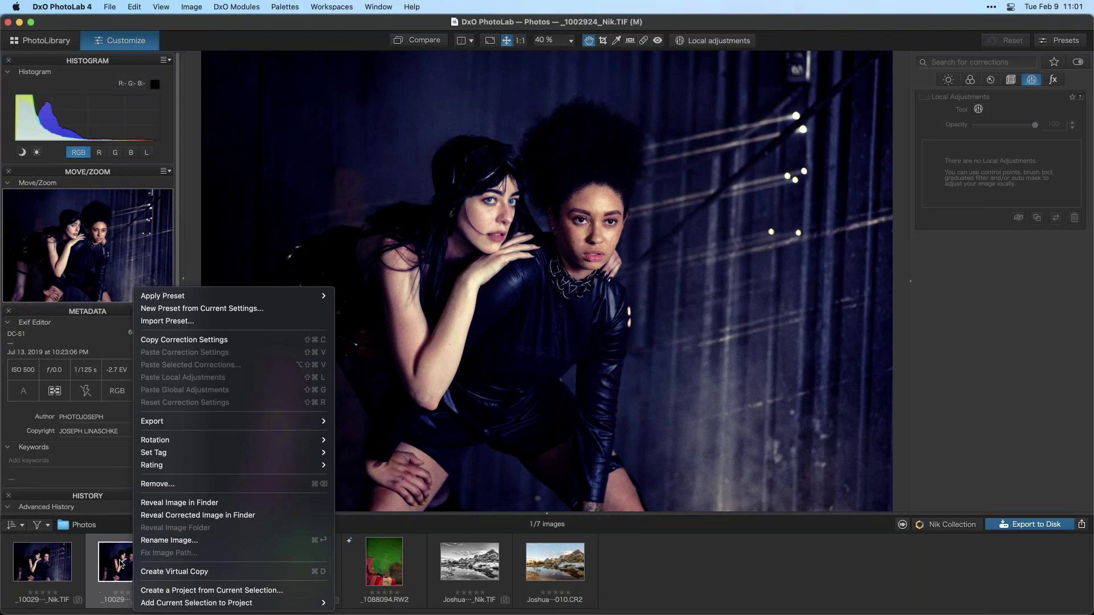
left_click(124, 559)
right_click(124, 559)
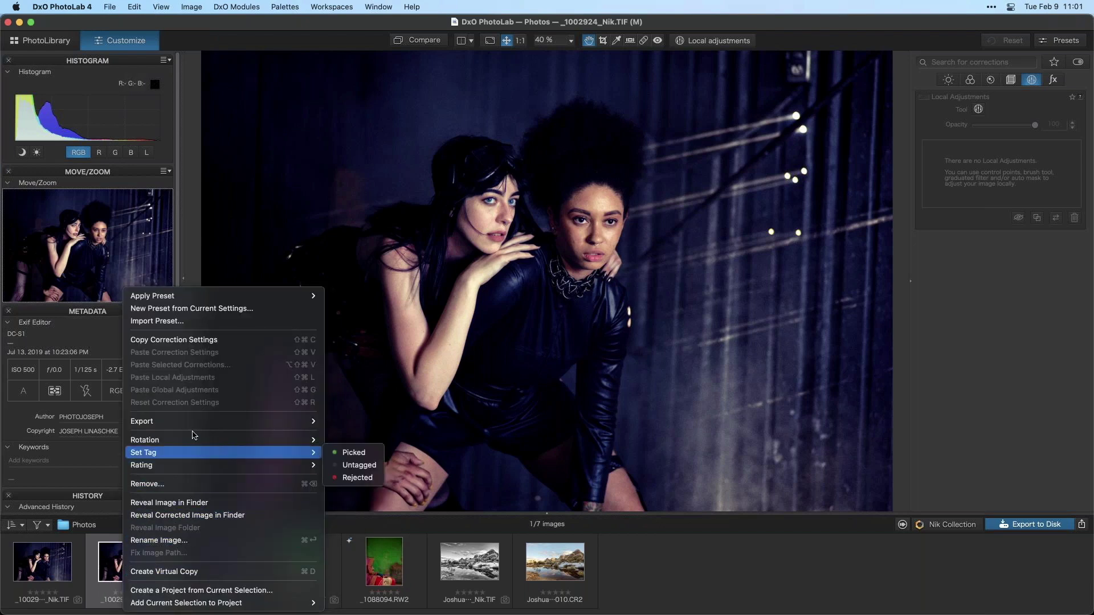
mouse_move(192, 425)
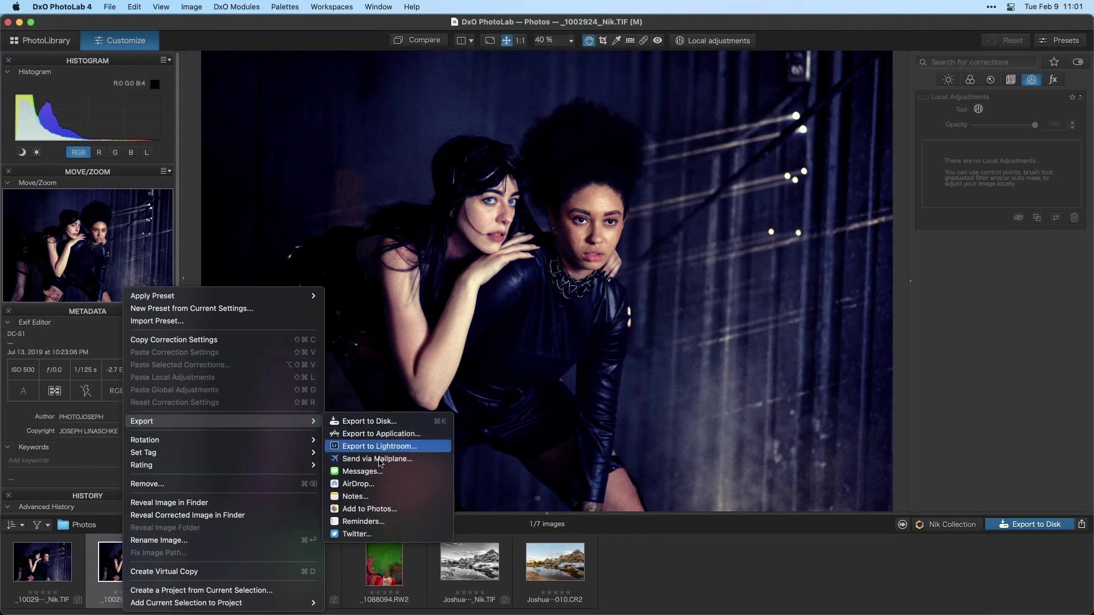
left_click(626, 468)
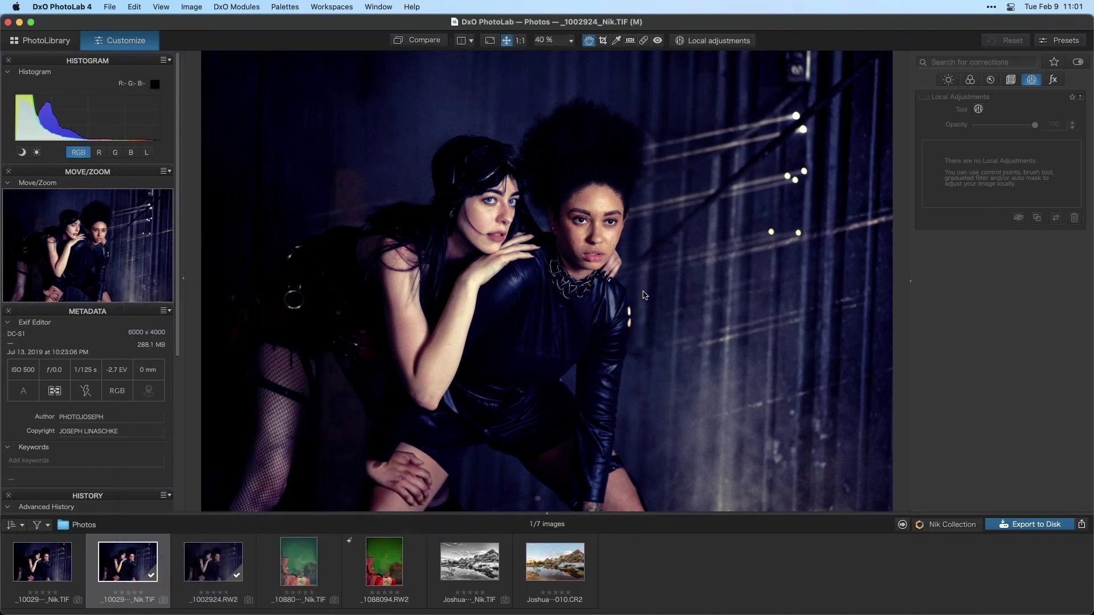
double_click(506, 295)
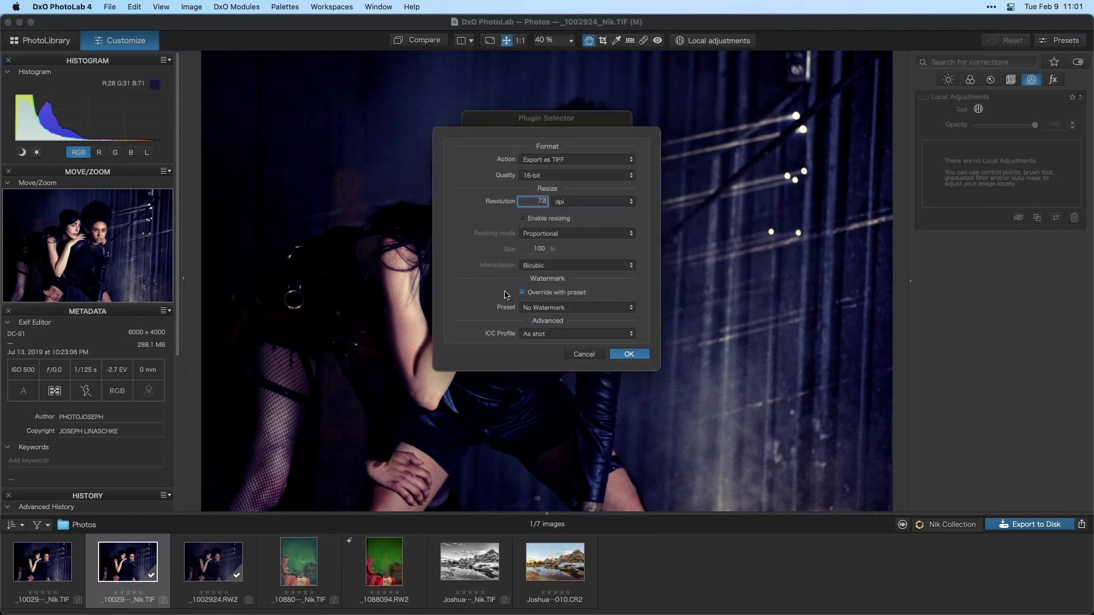
left_click(564, 161)
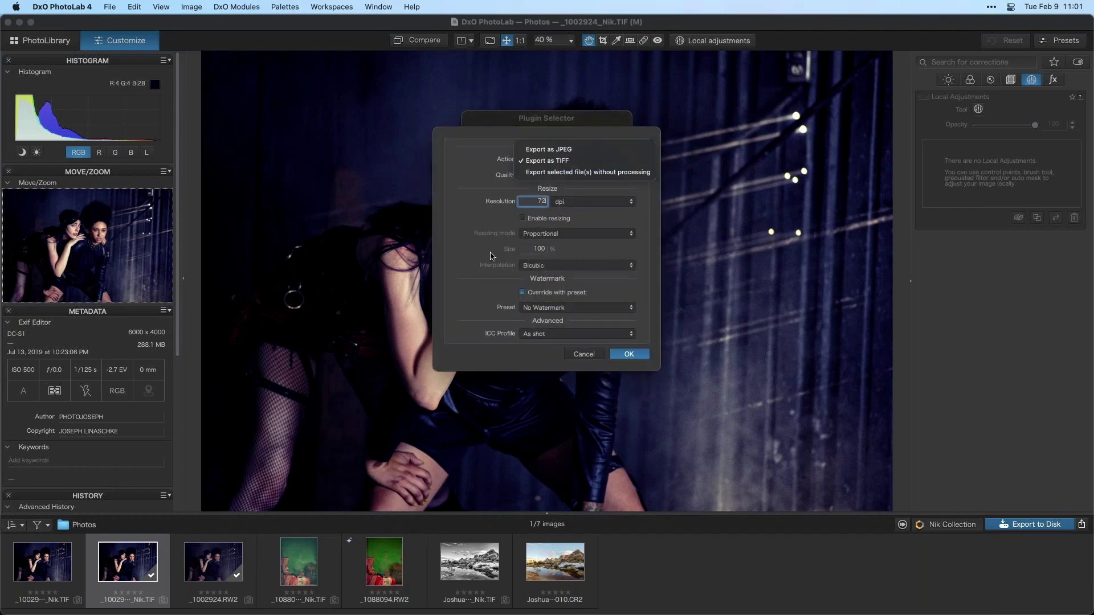
key("Escape")
left_click(589, 356)
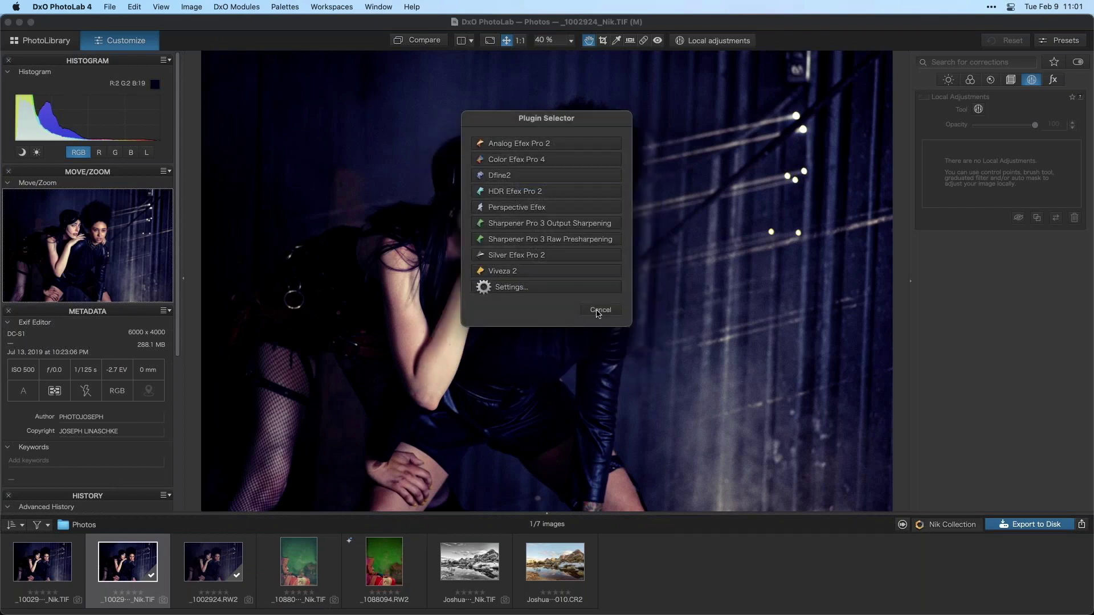
key("Escape")
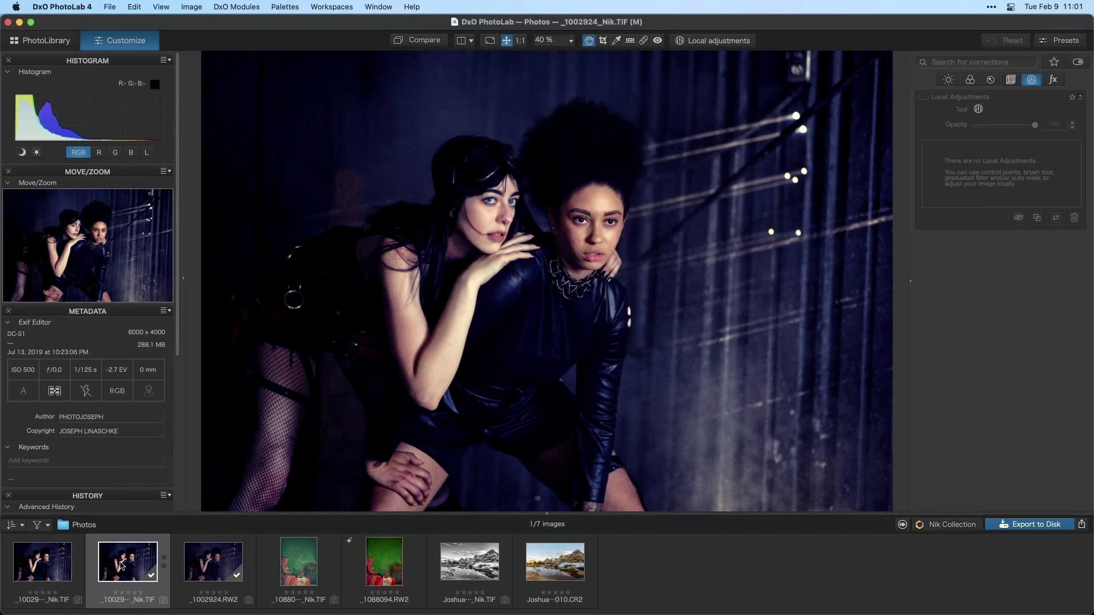
Step: Set the Nik Collection export action to Export selected file(s) without processing
left_click(948, 527)
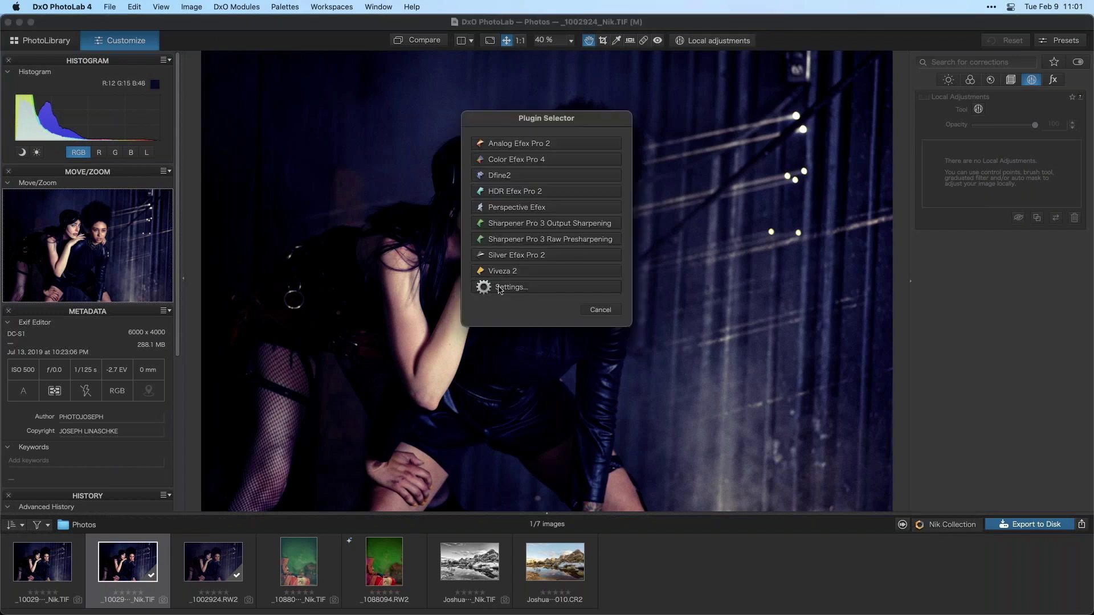
left_click(497, 290)
left_click(536, 160)
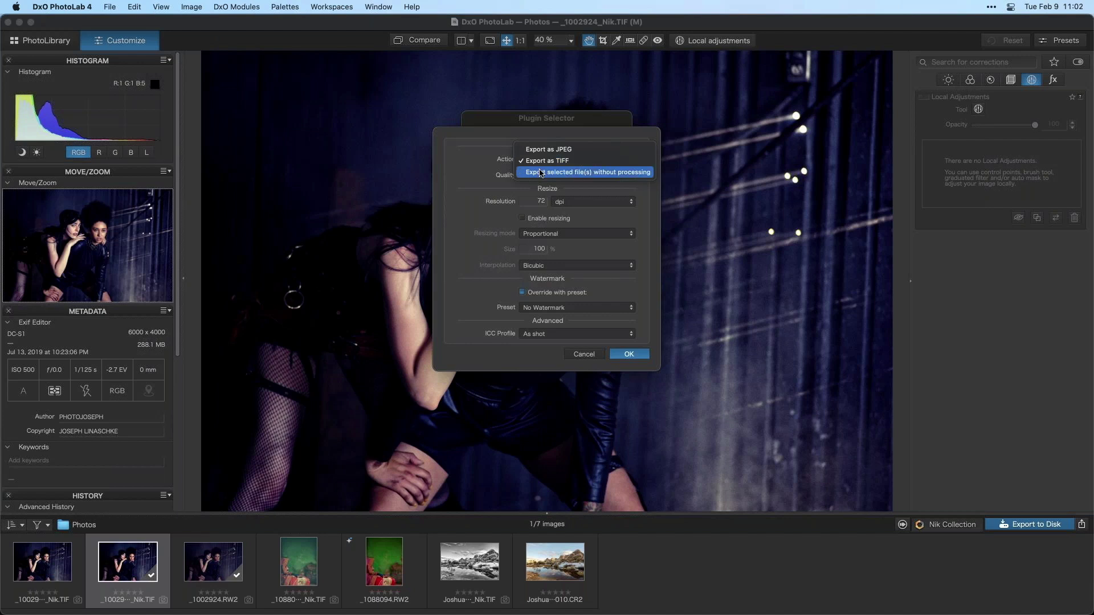
left_click(539, 173)
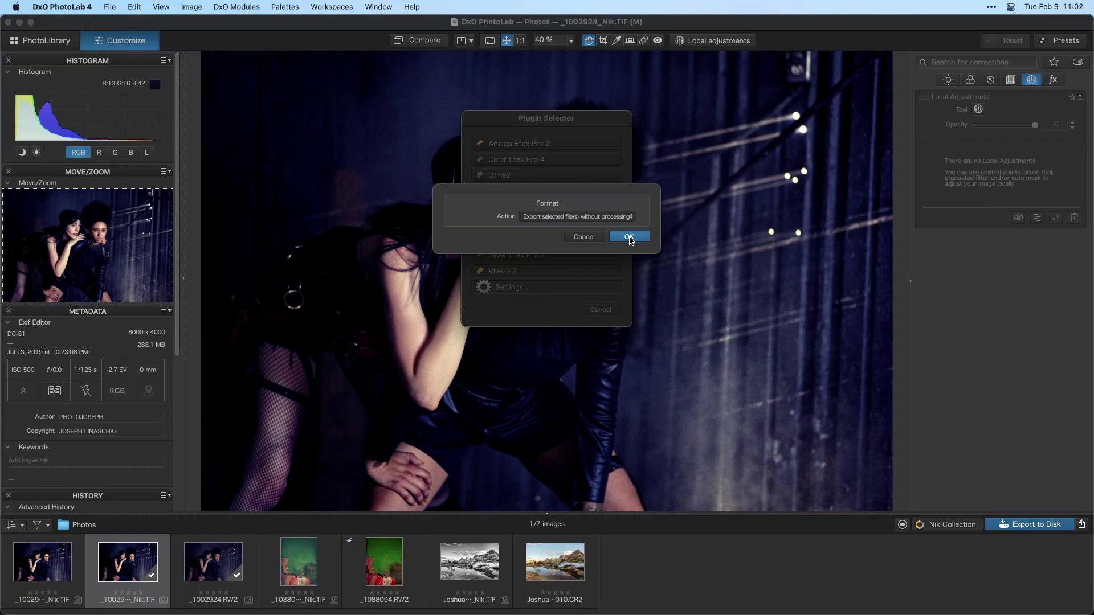
left_click(629, 237)
Step: Reopen _1002924_Nik.TIF in Color Efex Pro 4 and check the Pro Contrast filter's effect by disabling and re-enabling it
left_click(515, 174)
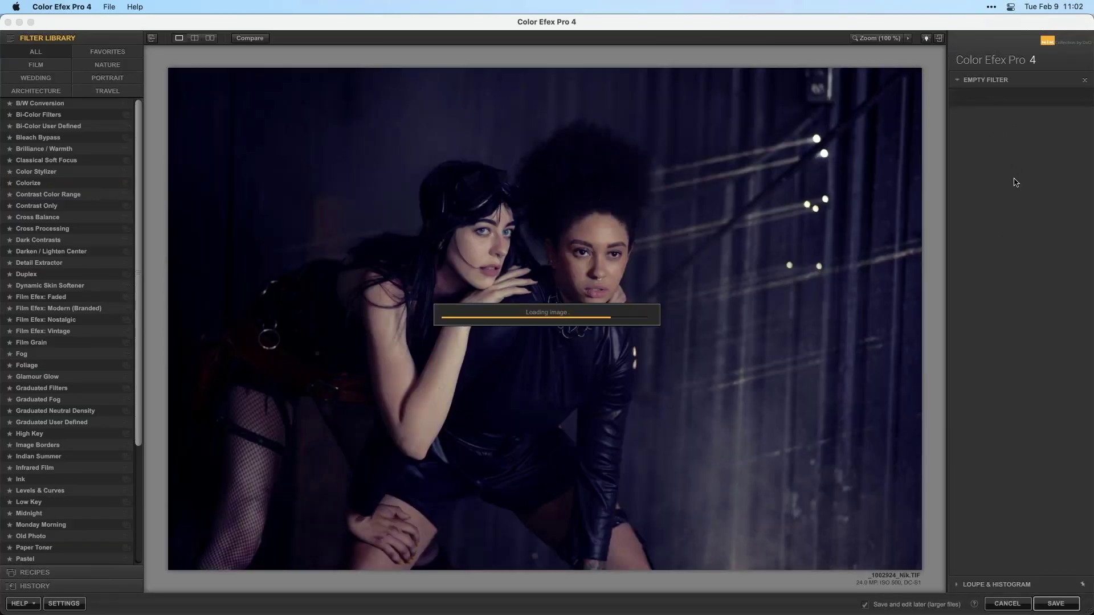
left_click(615, 358)
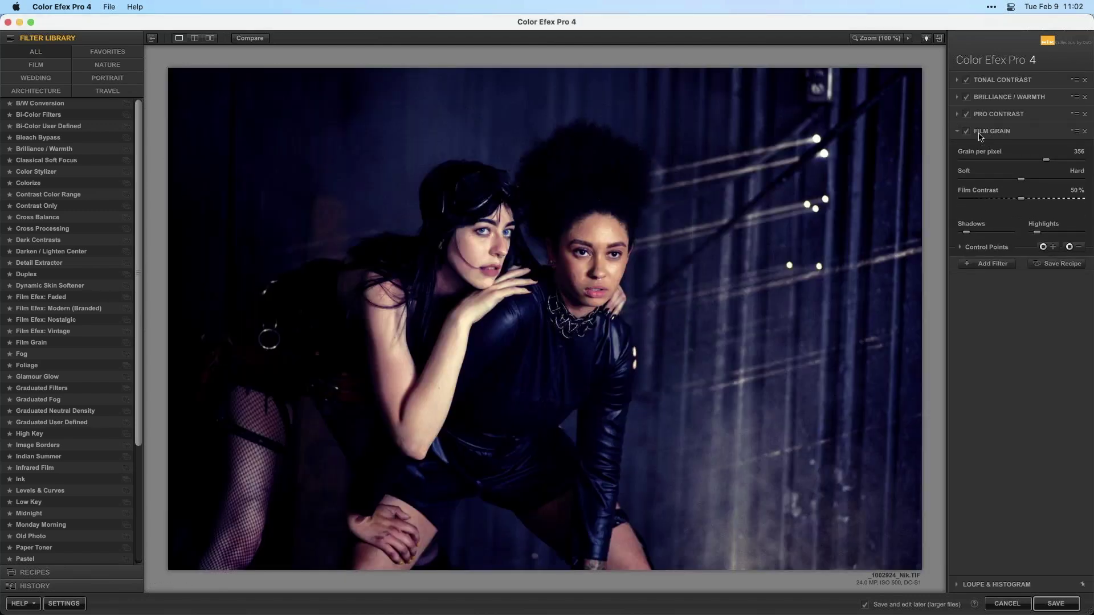
left_click(965, 115)
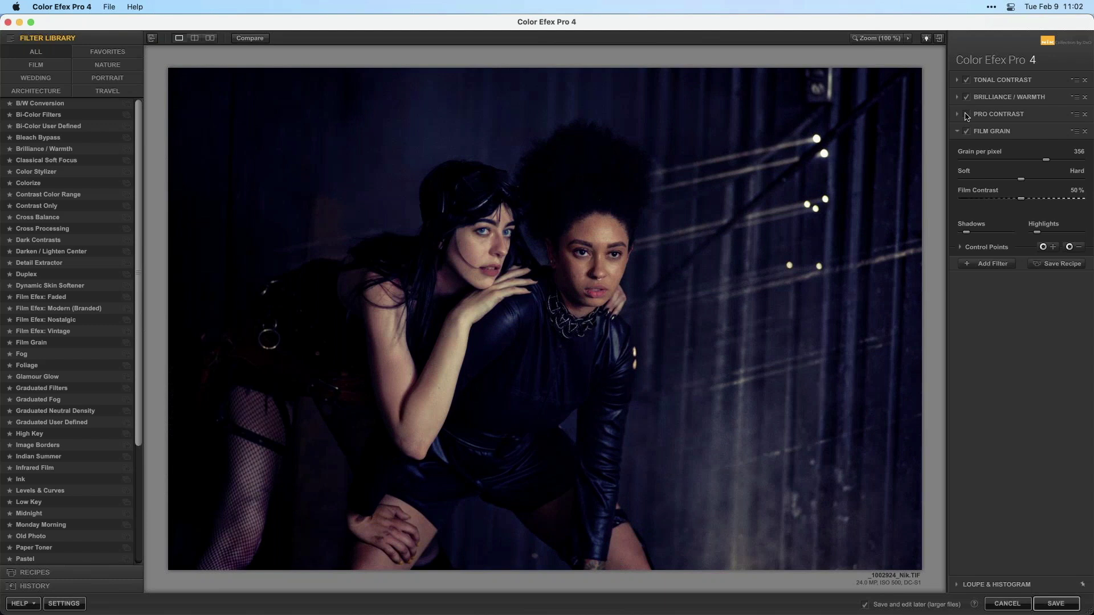
left_click(966, 115)
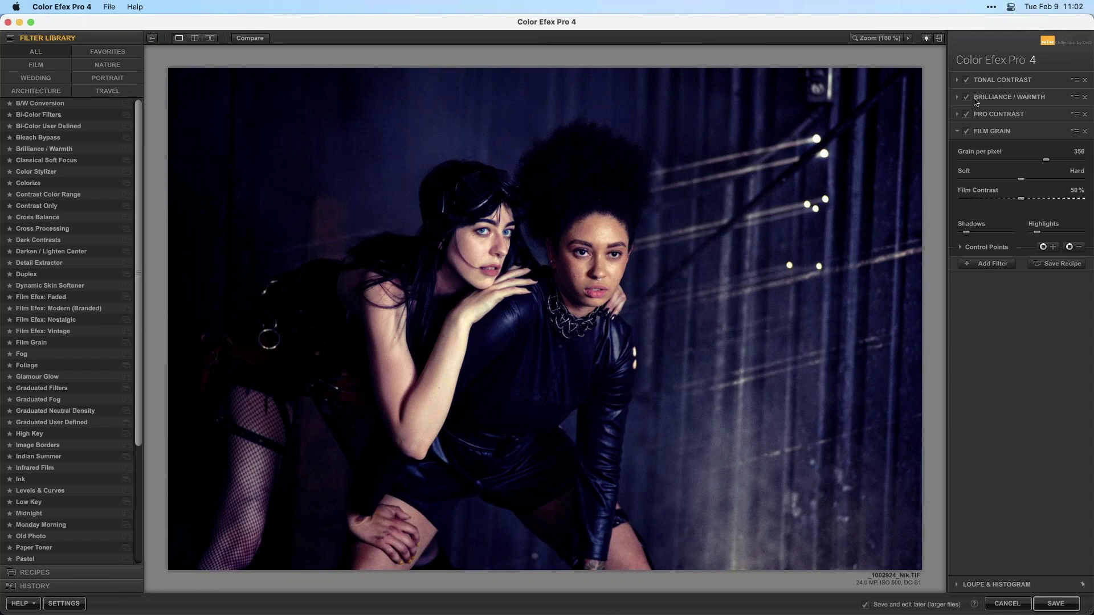
Step: Try an additional Brilliance / Warmth filter with a control point on the left woman's dark clothing and Warmth at 21%, and leave without saving
left_click(996, 265)
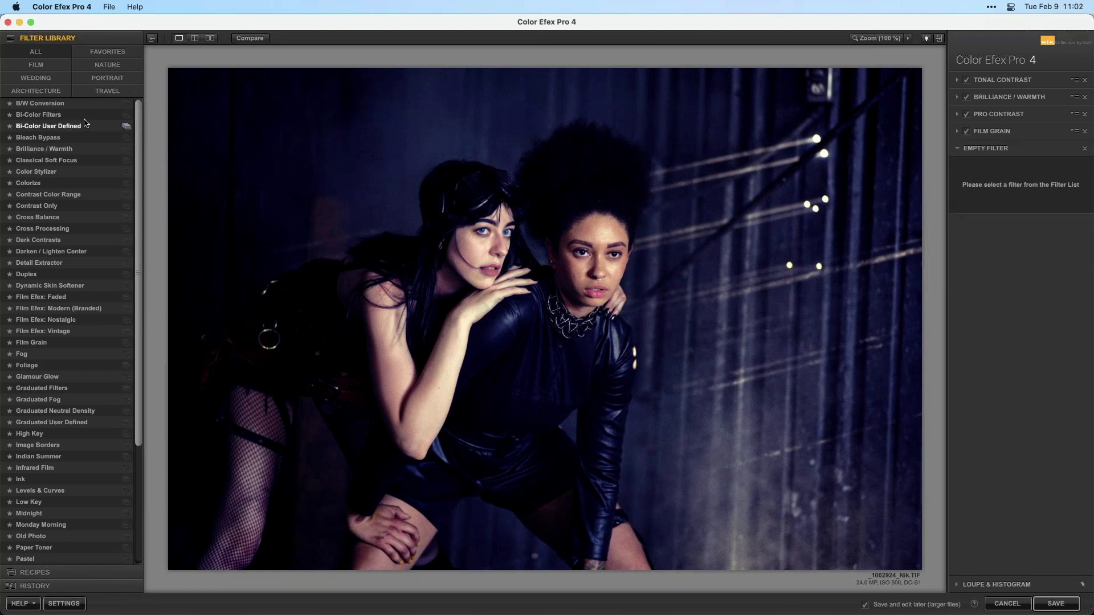
left_click(59, 151)
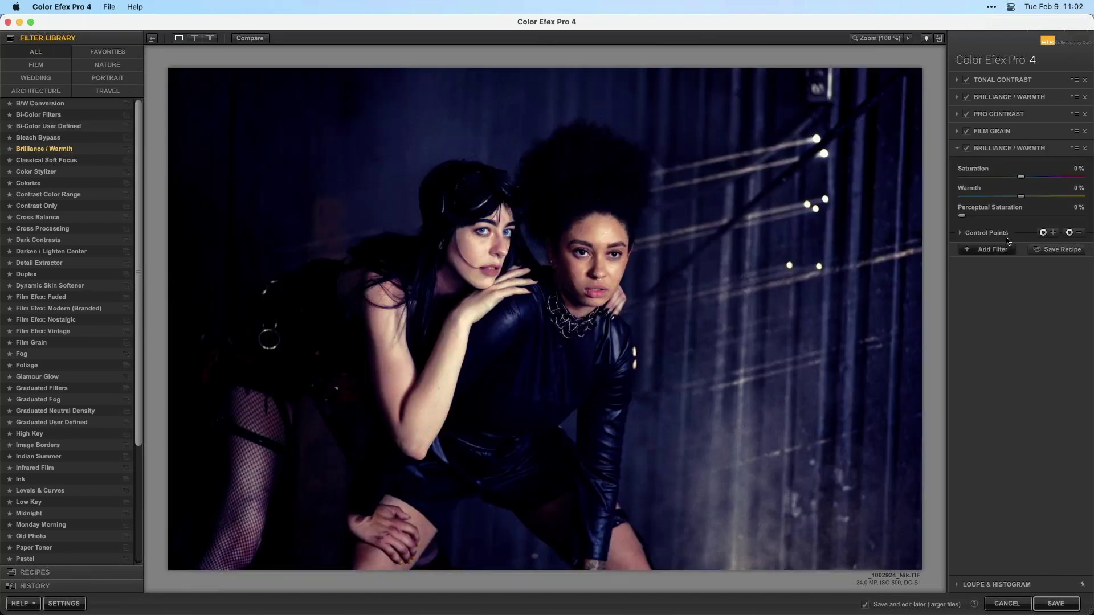
left_click(1043, 233)
left_click(315, 334)
left_click_drag(342, 335, 346, 335)
mouse_move(1020, 196)
left_mouse_down()
mouse_move(1045, 196)
mouse_move(1012, 196)
mouse_move(1035, 196)
left_mouse_up()
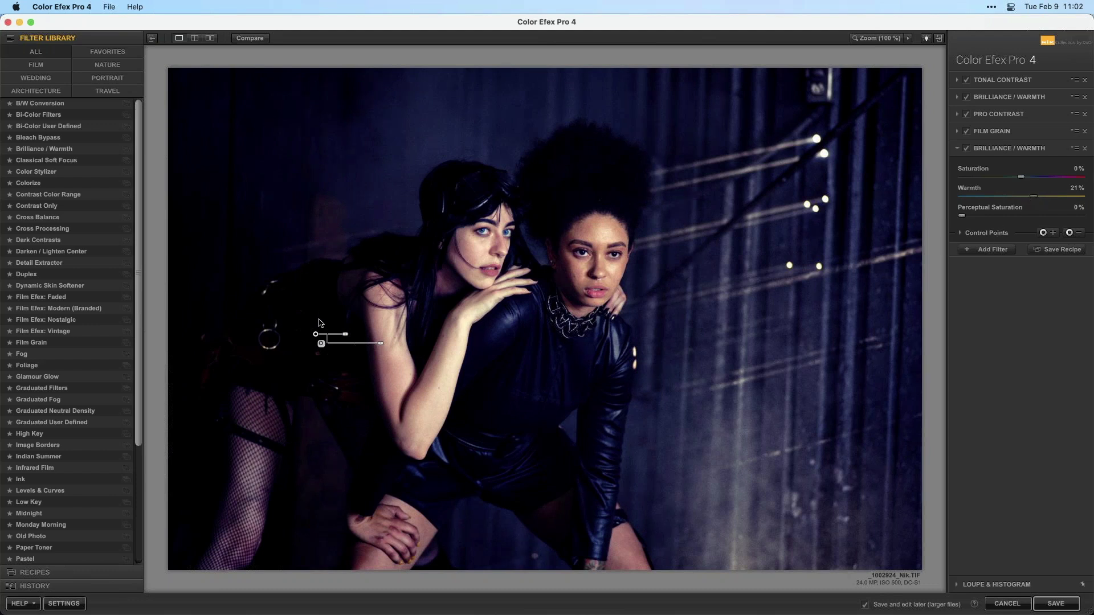
left_click(1008, 602)
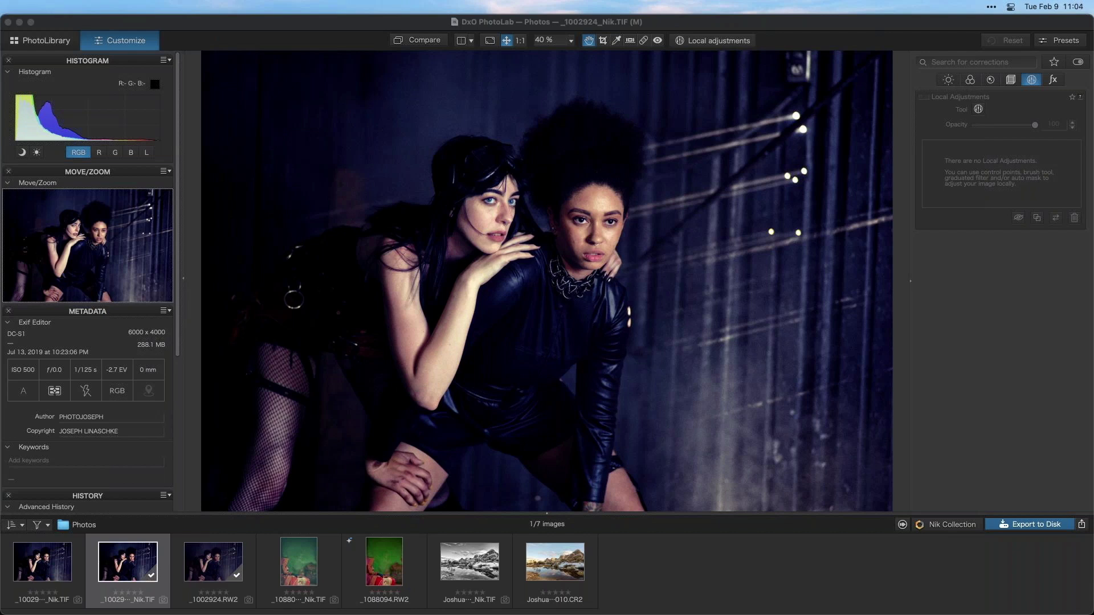
mouse_move(251, 8)
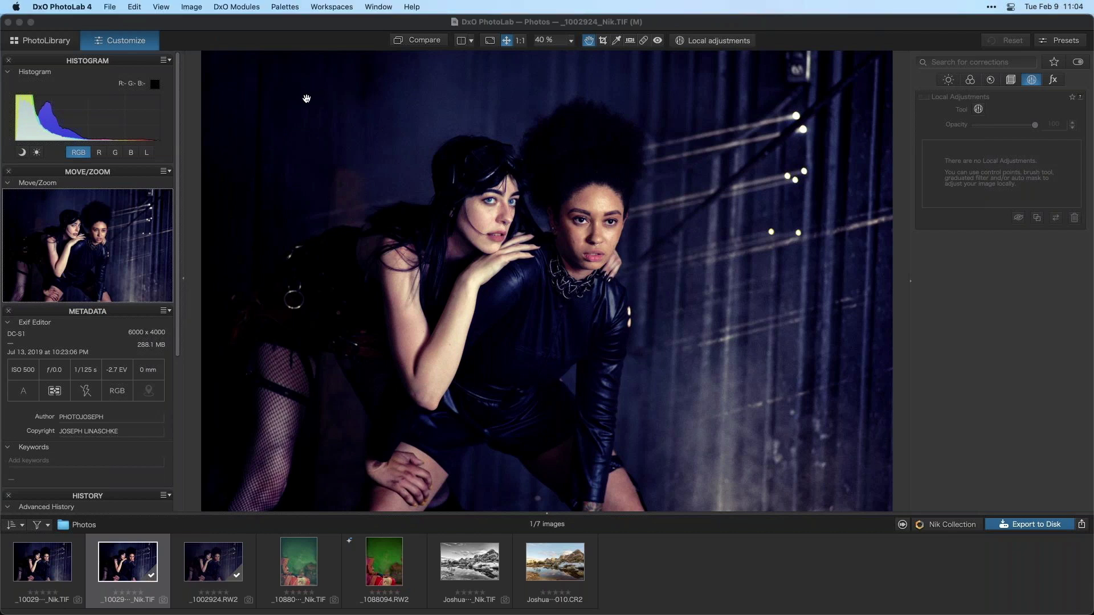
left_click(251, 8)
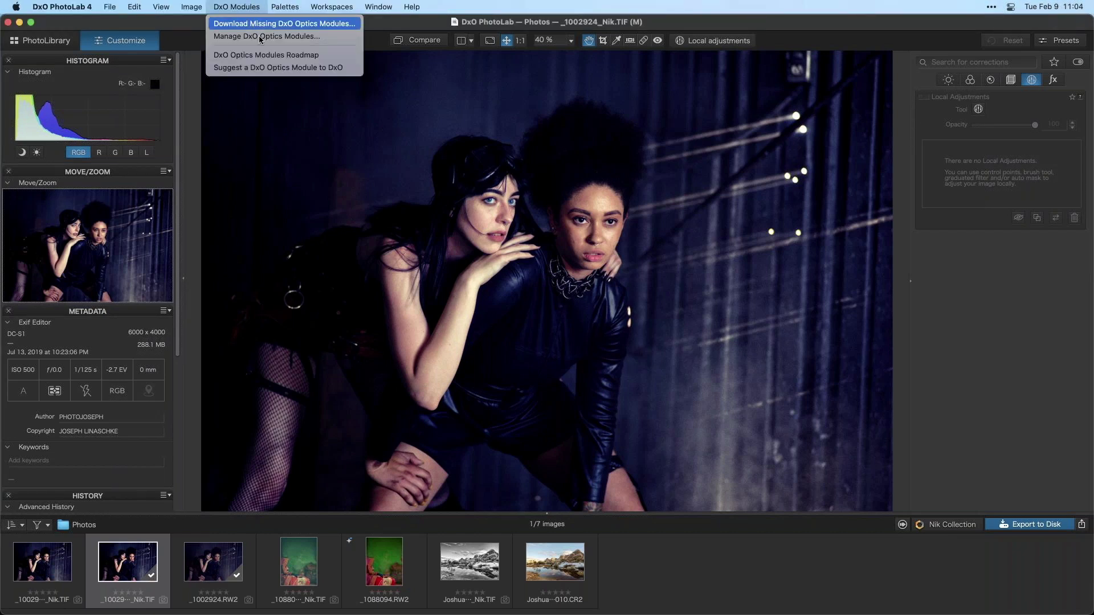